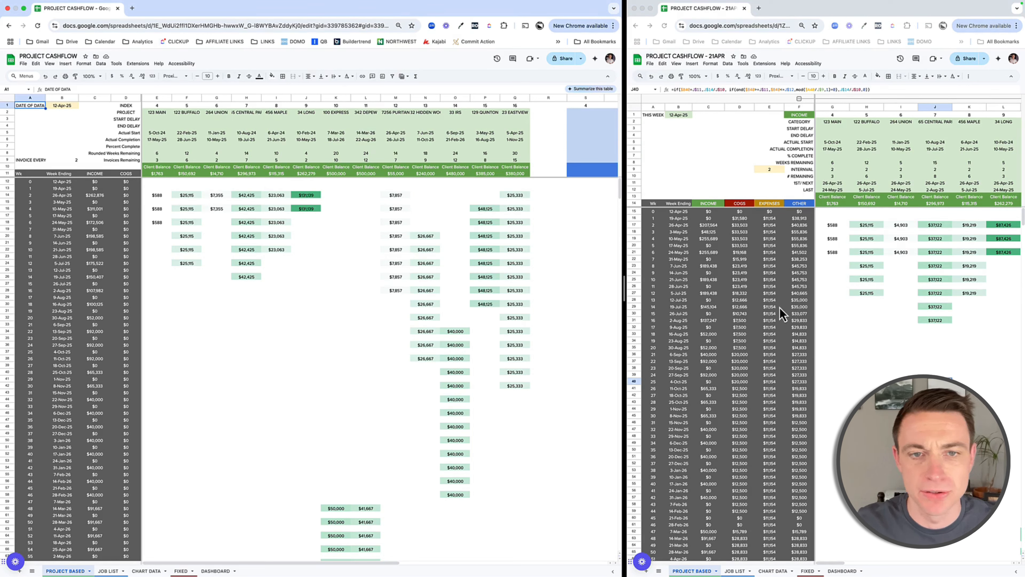
Step: Widen the PROJECT CASHFLOW spreadsheet window so it takes more room beside the reference copy
{"action": "left_click_drag", "start_coordinate": [688, 291], "coordinate": [699, 299]}
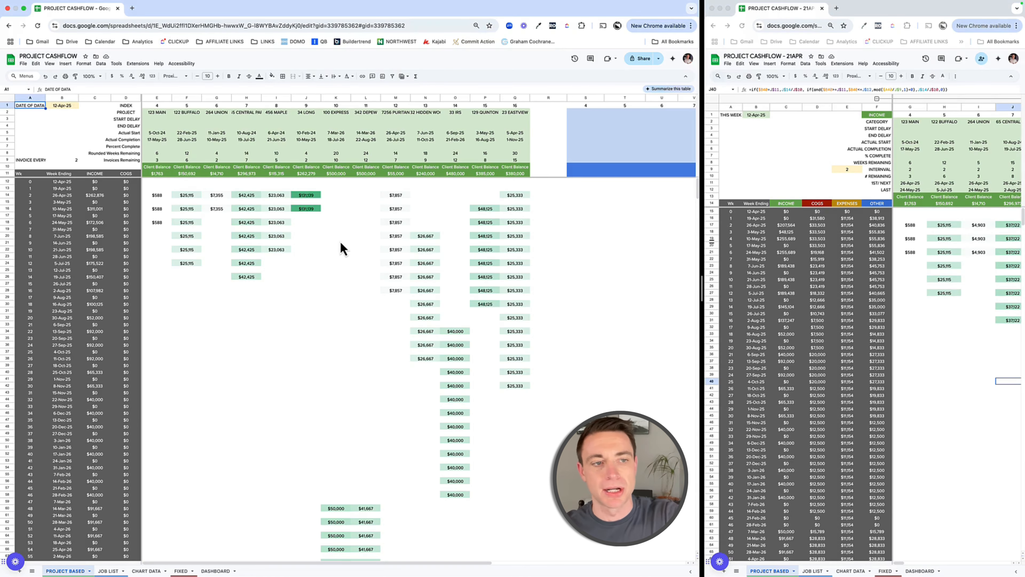
{"action": "scroll", "coordinate": [340, 242], "scroll_direction": "down", "scroll_amount": 3}
{"action": "scroll", "coordinate": [344, 256], "scroll_direction": "up", "scroll_amount": 3}
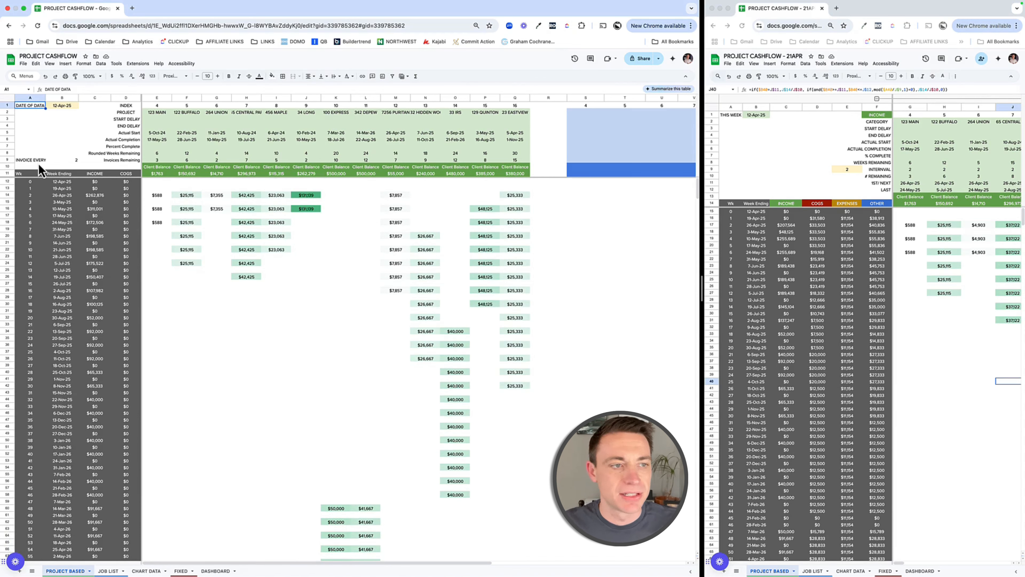
Step: Insert one blank row above row 9, between the Rounded Weeks Remaining and Invoices Remaining rows
{"action": "left_click_drag", "start_coordinate": [40, 160], "coordinate": [76, 161]}
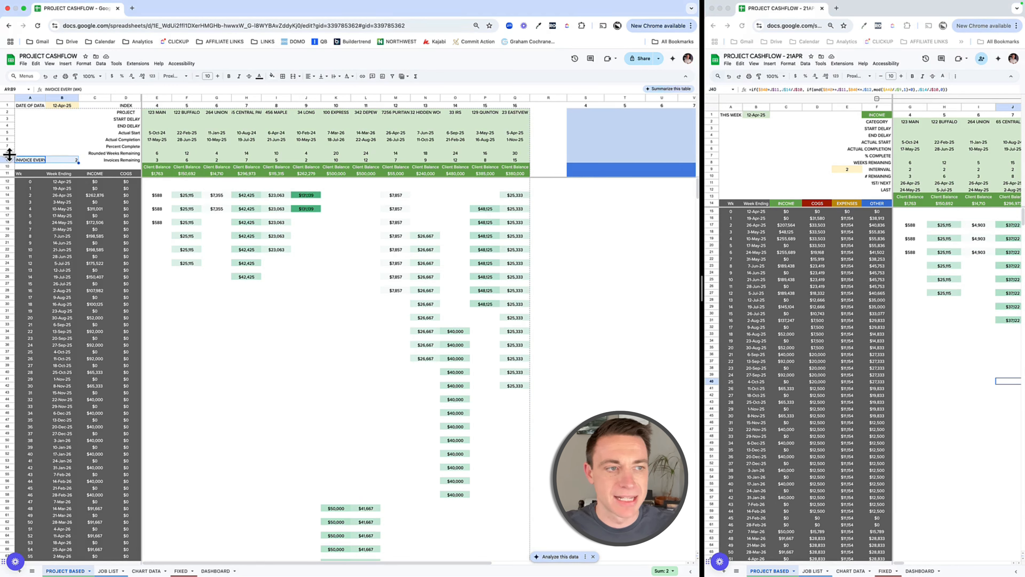
{"action": "left_click_drag", "start_coordinate": [10, 153], "coordinate": [10, 160]}
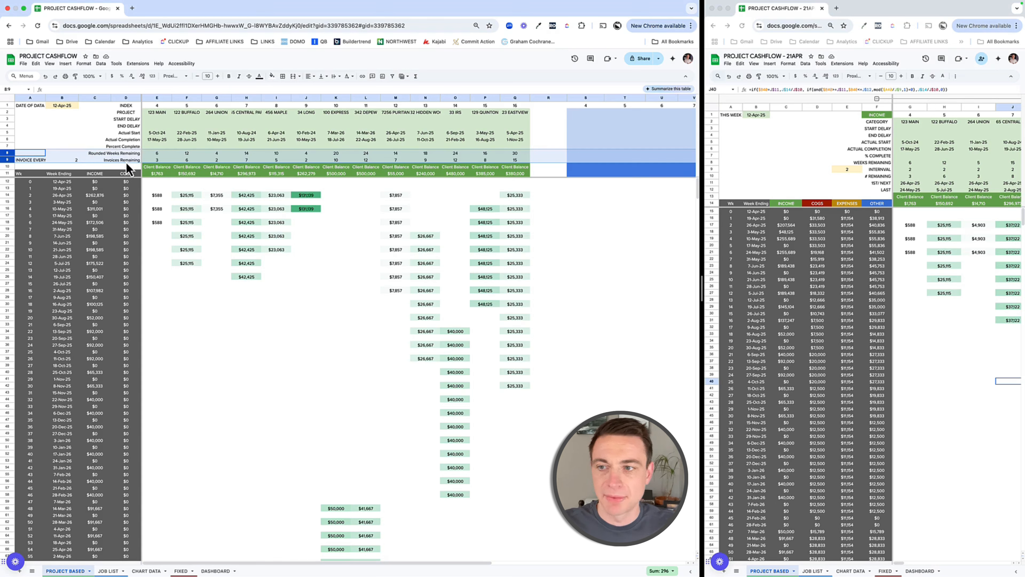
{"action": "left_click", "coordinate": [8, 160]}
{"action": "right_click", "coordinate": [8, 162]}
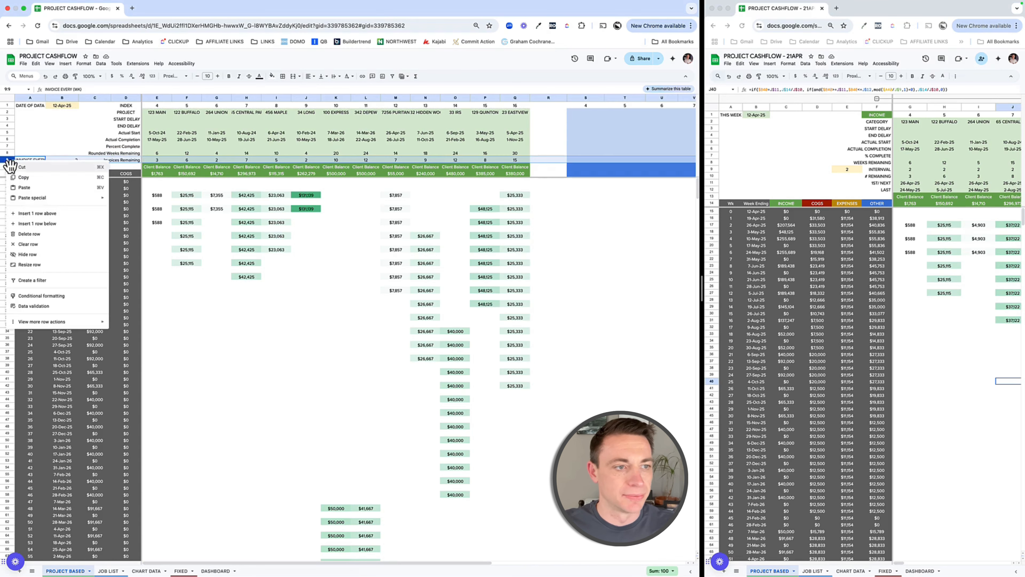
{"action": "left_click", "coordinate": [37, 213]}
Step: Rename the label in D8 to WEEKS REMAINING and label the new row INTERVAL in D9
{"action": "left_click", "coordinate": [117, 155]}
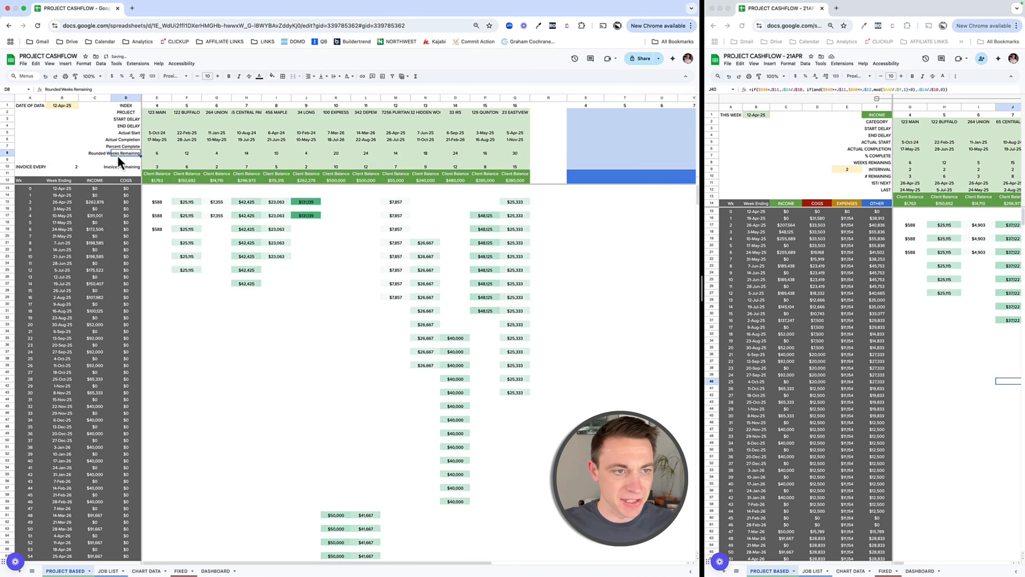
{"action": "type", "text": "WEEKS"}
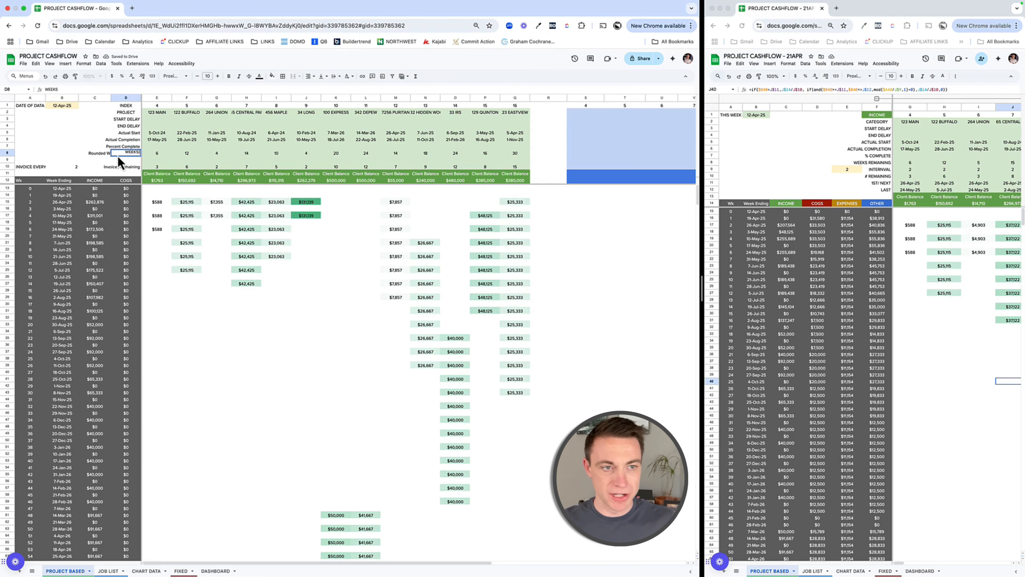
{"action": "type", "text": " REMAINING"}
{"action": "key", "text": "Return"}
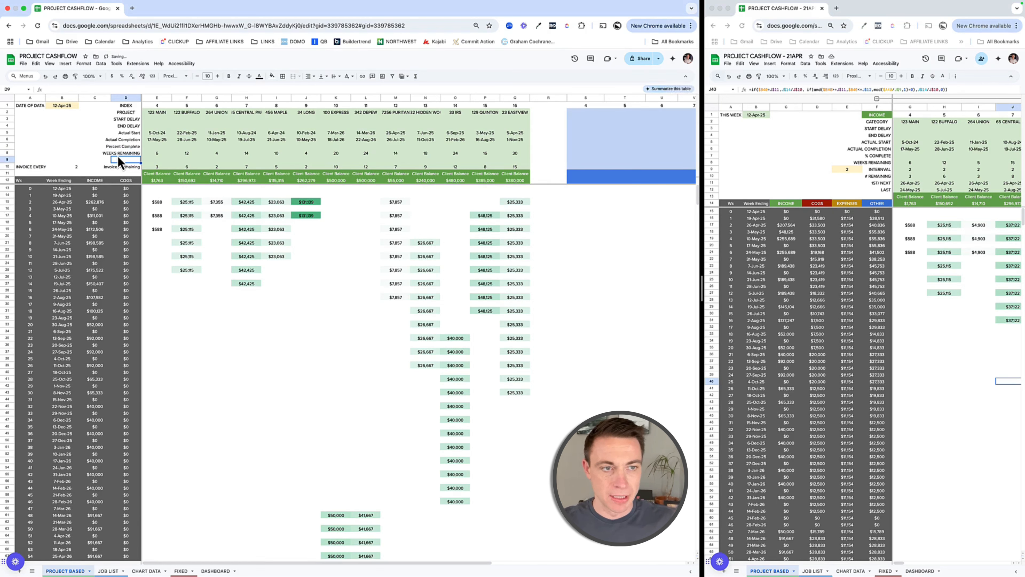
{"action": "type", "text": "INTERVAL"}
{"action": "key", "text": "Return"}
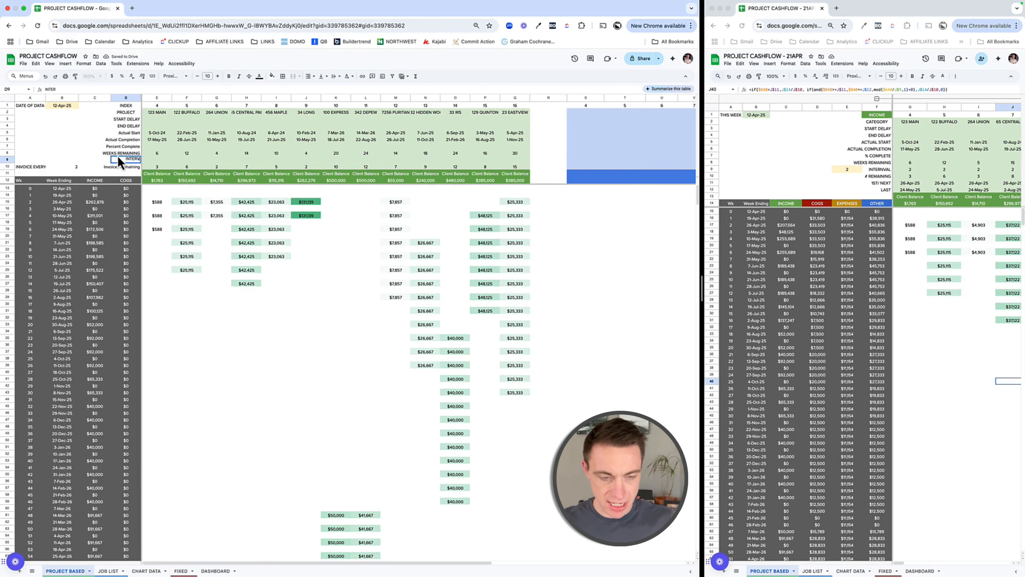
Step: Move the invoice interval value from B10 to C9 and reference it in E9 with =C9
{"action": "left_click", "coordinate": [74, 167]}
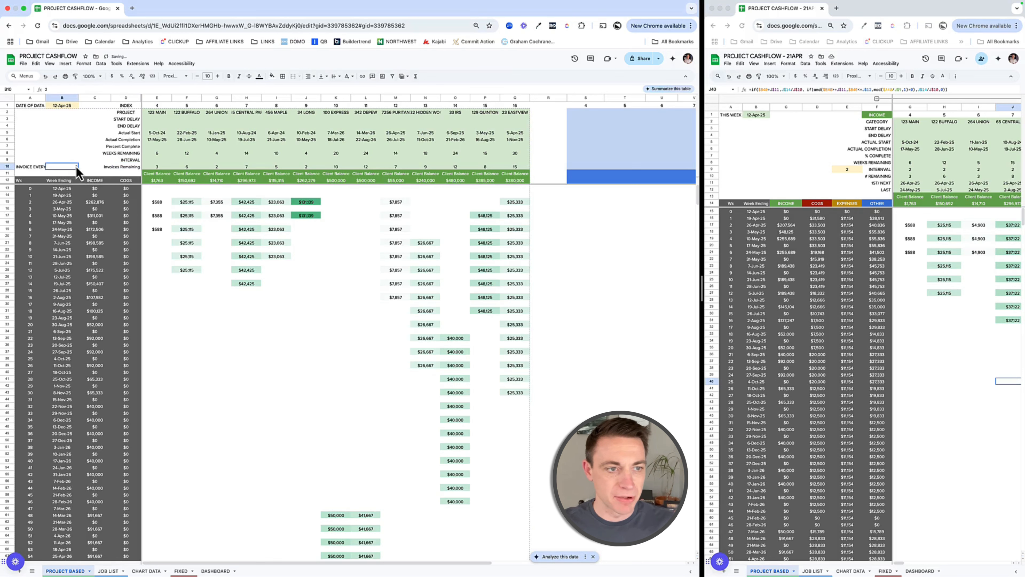
{"action": "left_click_drag", "start_coordinate": [90, 165], "coordinate": [523, 166]}
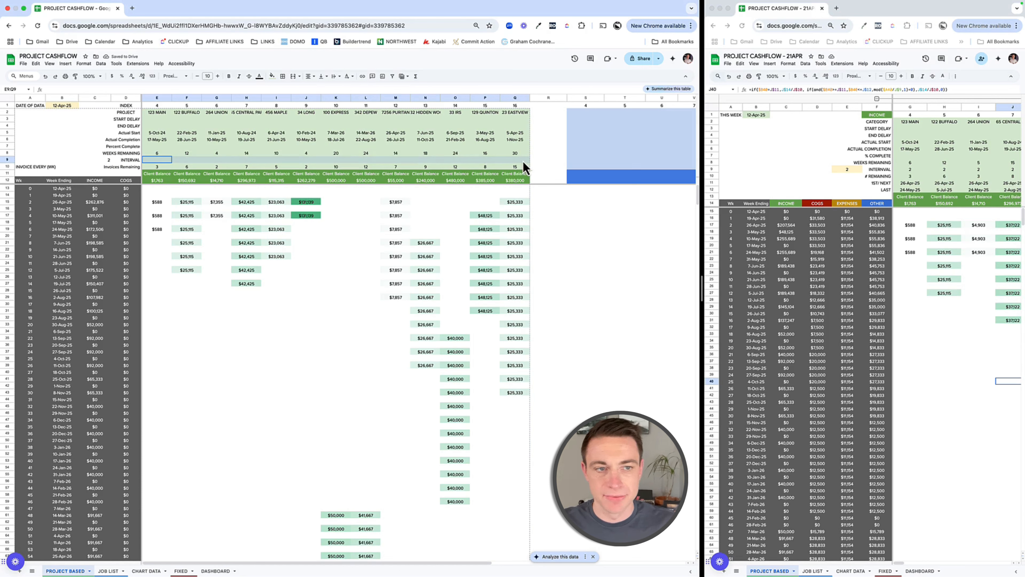
{"action": "left_click", "coordinate": [158, 162]}
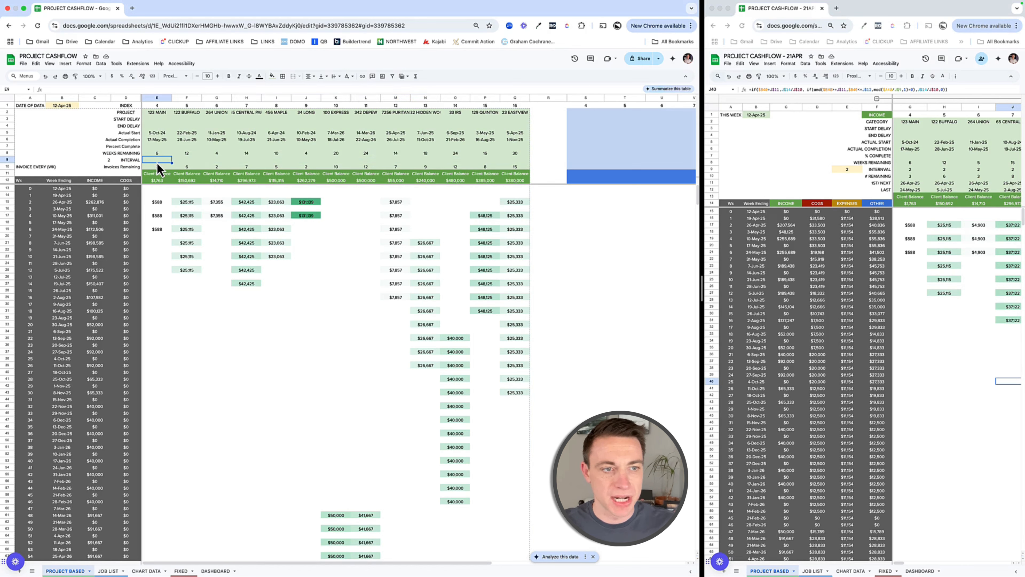
{"action": "type", "text": "="}
{"action": "key", "text": "Left"}
{"action": "key", "text": "Left"}
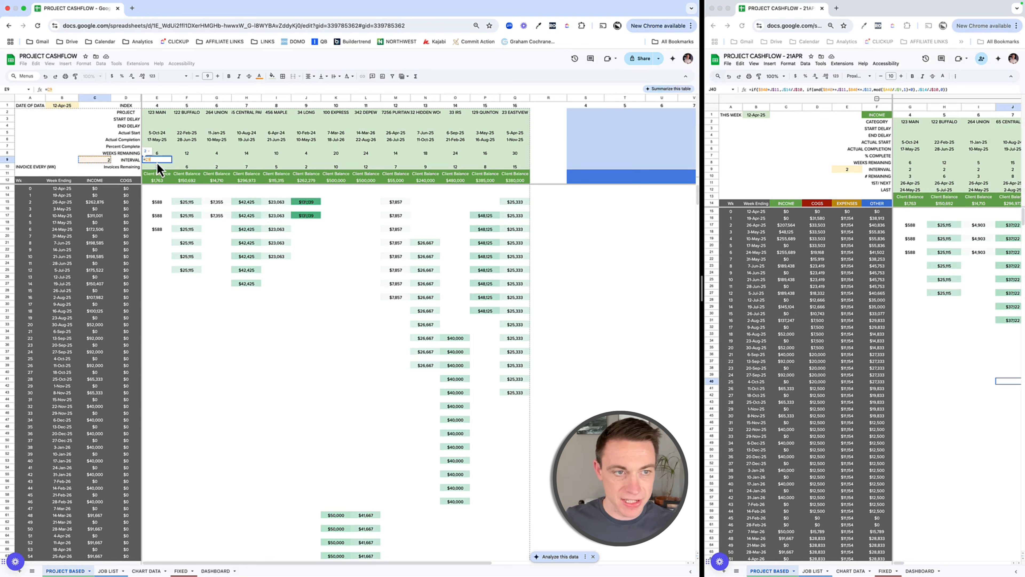
{"action": "key", "text": "Return"}
{"action": "key", "text": "Up"}
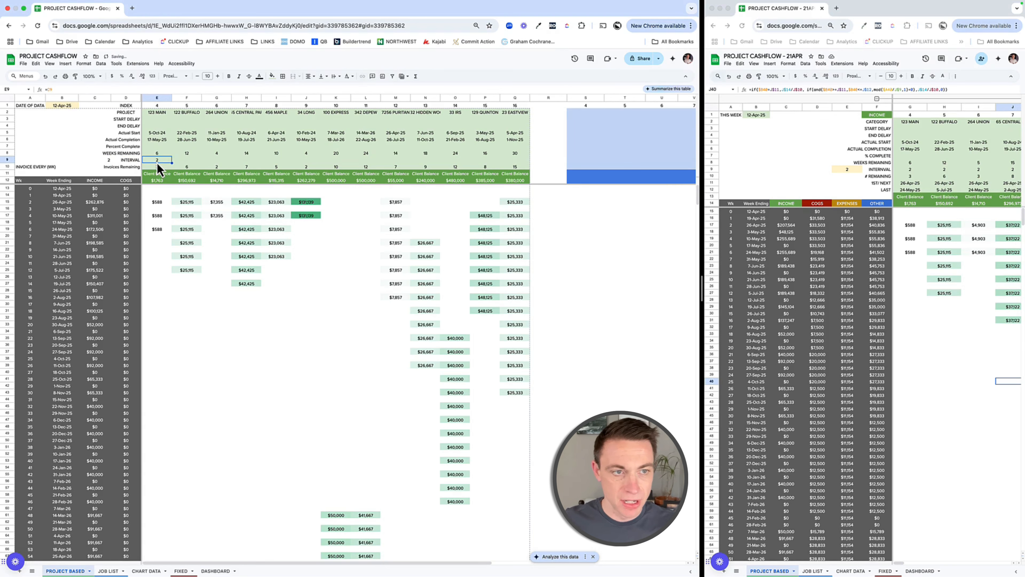
Step: Lock the column in E9's formula as =$C9 and fill it across the INTERVAL row to Q9
{"action": "left_click", "coordinate": [47, 89]}
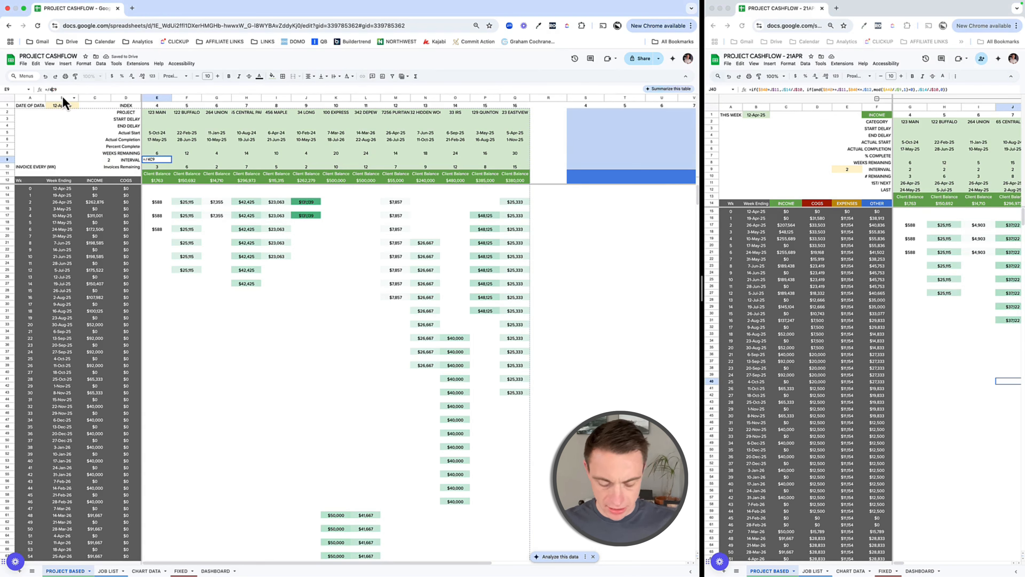
{"action": "type", "text": "$"}
{"action": "key", "text": "Return"}
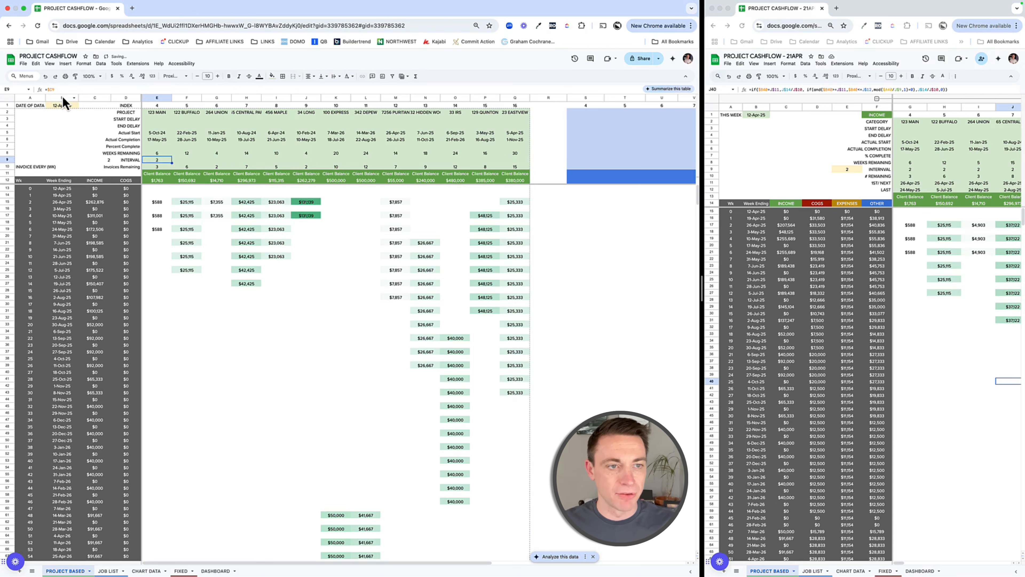
{"action": "left_click_drag", "start_coordinate": [172, 163], "coordinate": [515, 162]}
Step: Clear the INVOICE EVERY (WK) label in A10, and format C9 with a light yellow fill and centred alignment
{"action": "left_click", "coordinate": [25, 167]}
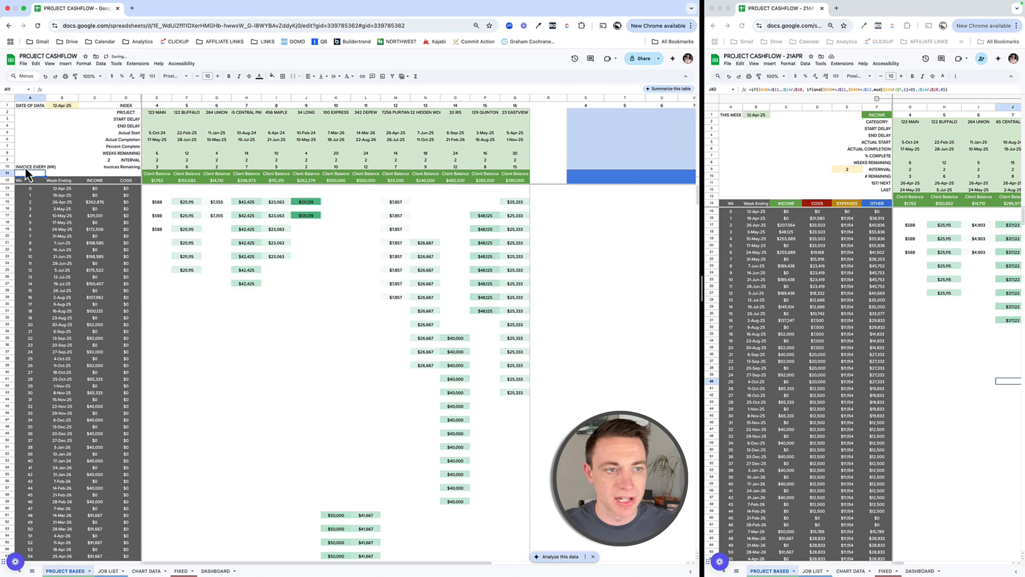
{"action": "left_click", "coordinate": [103, 160]}
{"action": "left_click", "coordinate": [272, 76]}
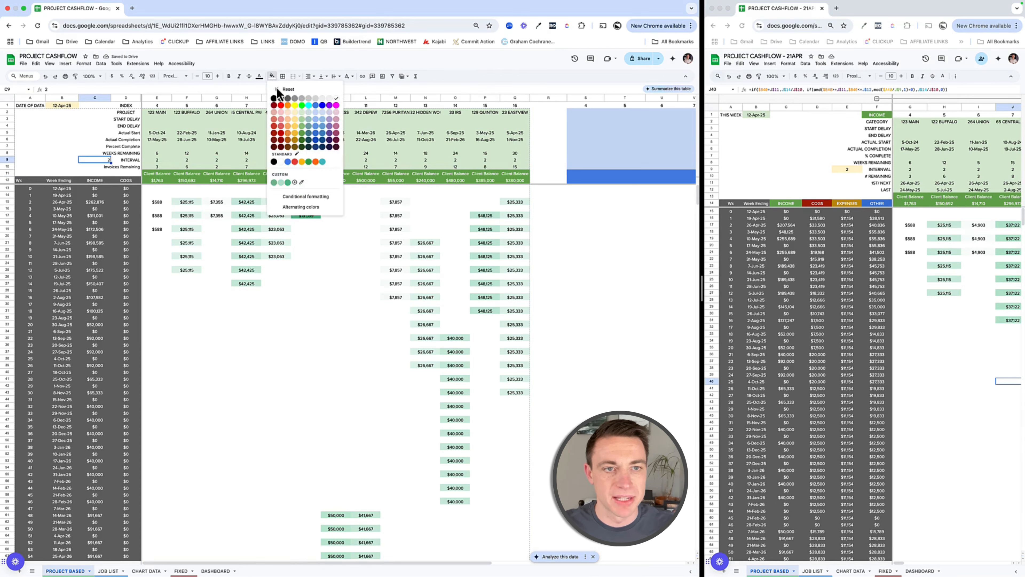
{"action": "left_click", "coordinate": [295, 113]}
{"action": "left_click", "coordinate": [309, 76]}
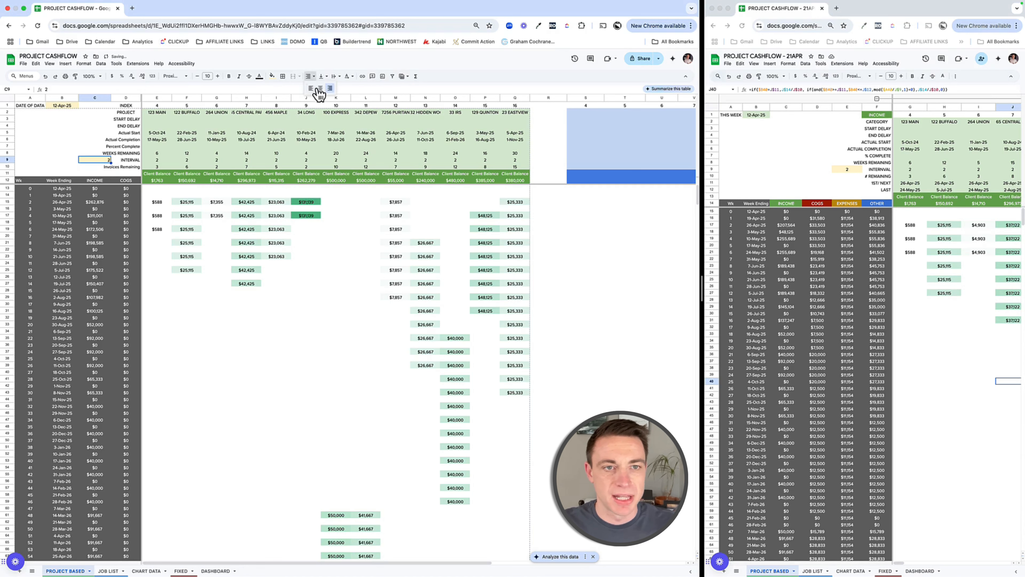
{"action": "left_click", "coordinate": [320, 88]}
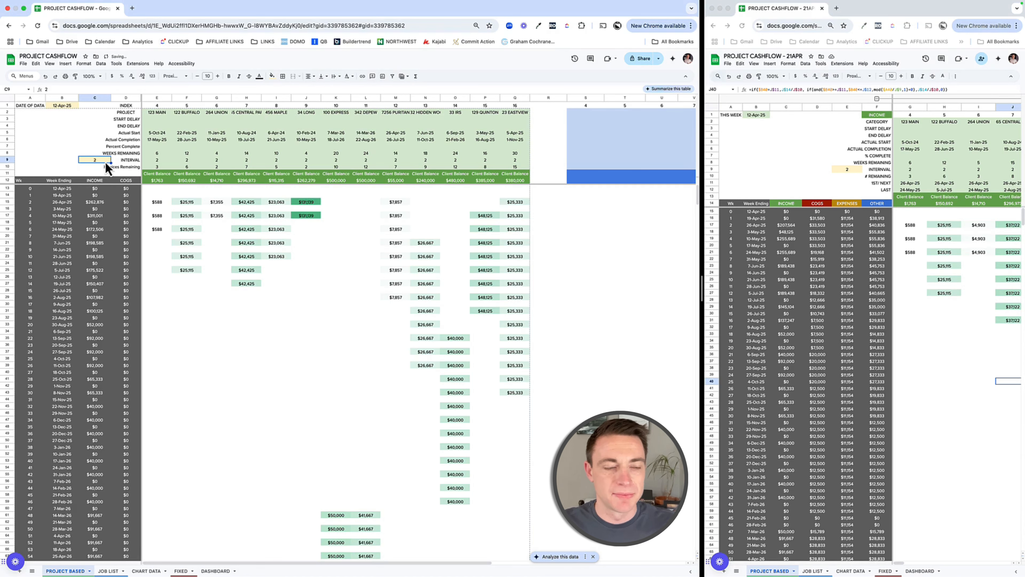
Step: Change the fill of the date cell B1 to light green
{"action": "left_click", "coordinate": [64, 108]}
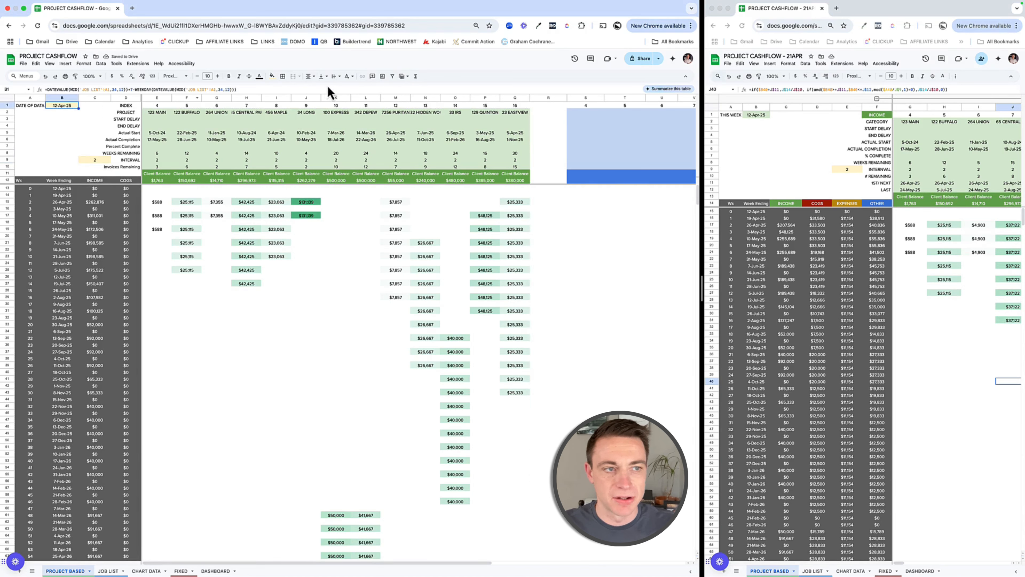
{"action": "left_click", "coordinate": [271, 77]}
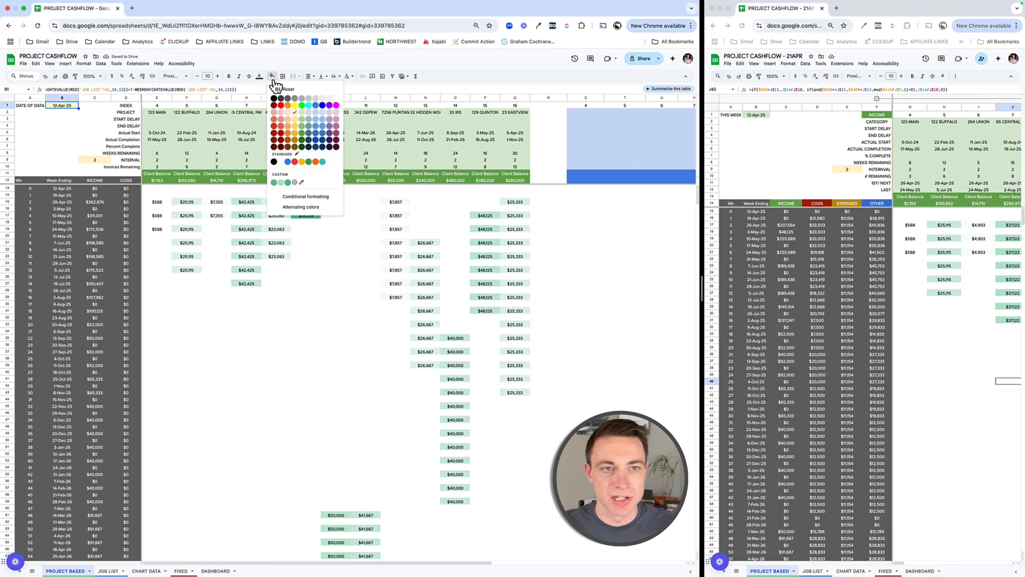
{"action": "left_click", "coordinate": [304, 115]}
Step: Test the invoice interval in C9 with a value of 1 and set it back to 2
{"action": "left_click", "coordinate": [93, 161]}
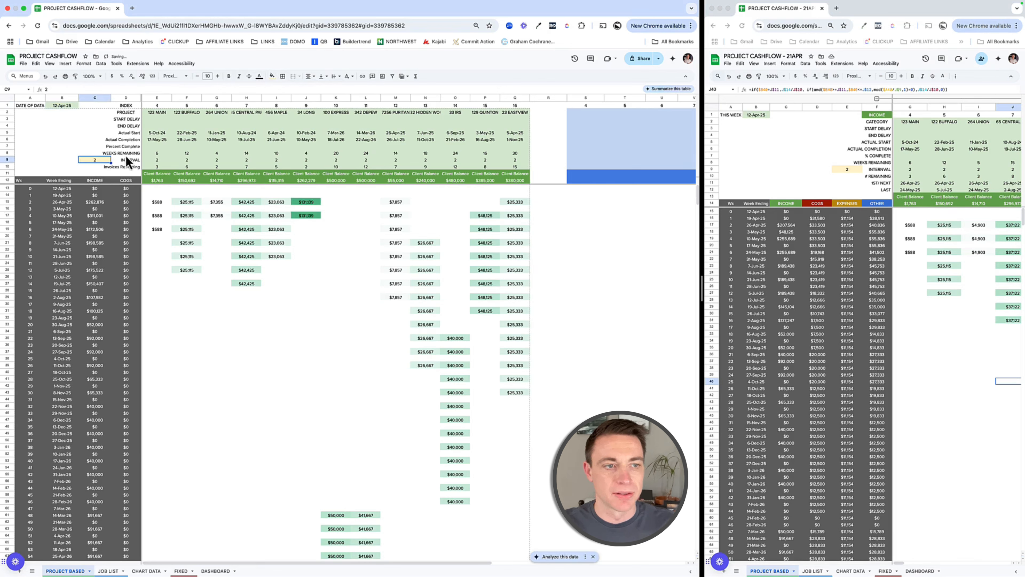
{"action": "key", "text": "Tab"}
{"action": "left_click", "coordinate": [98, 163]}
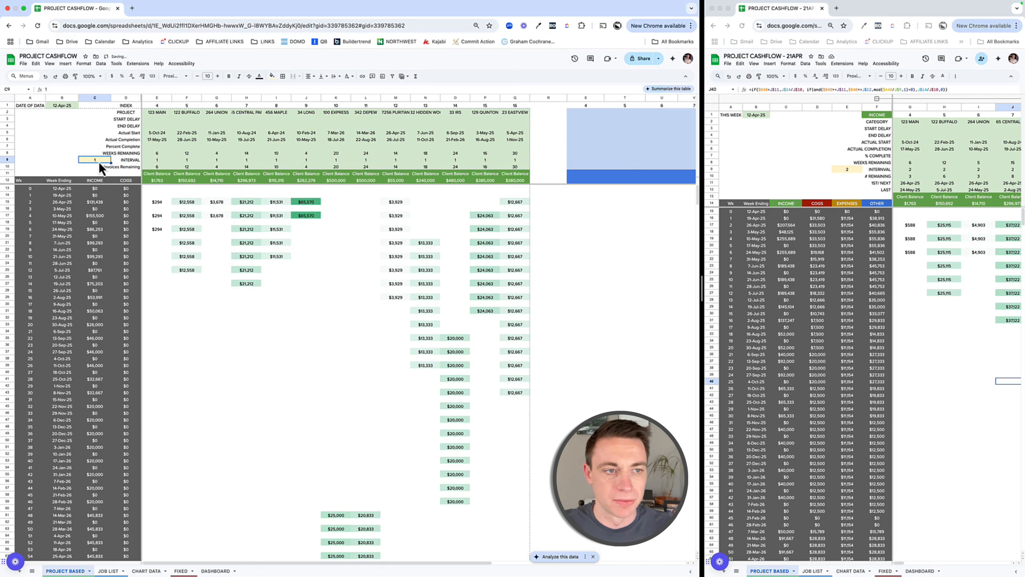
{"action": "type", "text": "2"}
{"action": "key", "text": "Tab"}
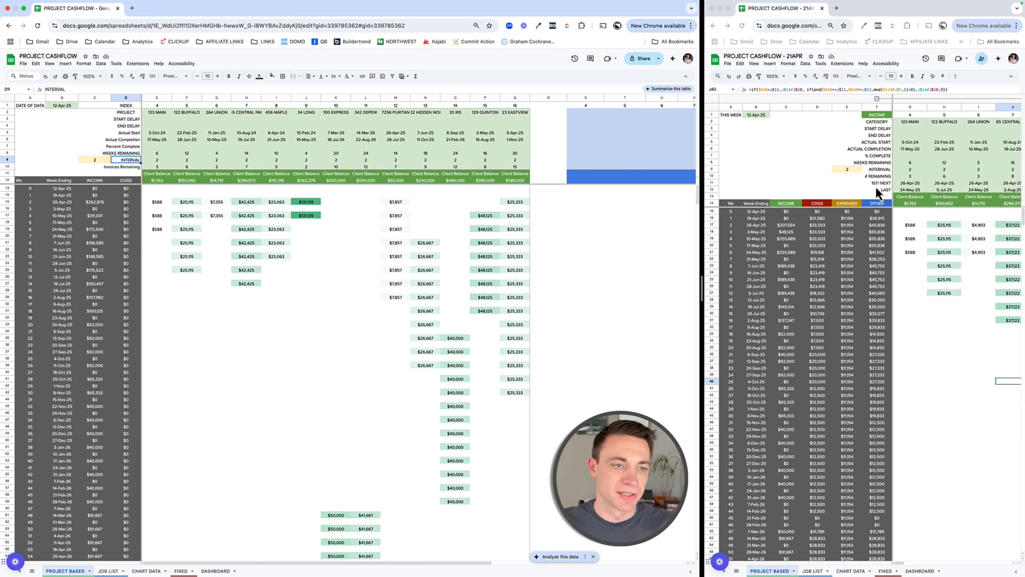
Step: Rename the Invoices Remaining label in D10 to # REMAINING, matching the reference copy
{"action": "scroll", "coordinate": [919, 215], "scroll_direction": "down", "scroll_amount": 1}
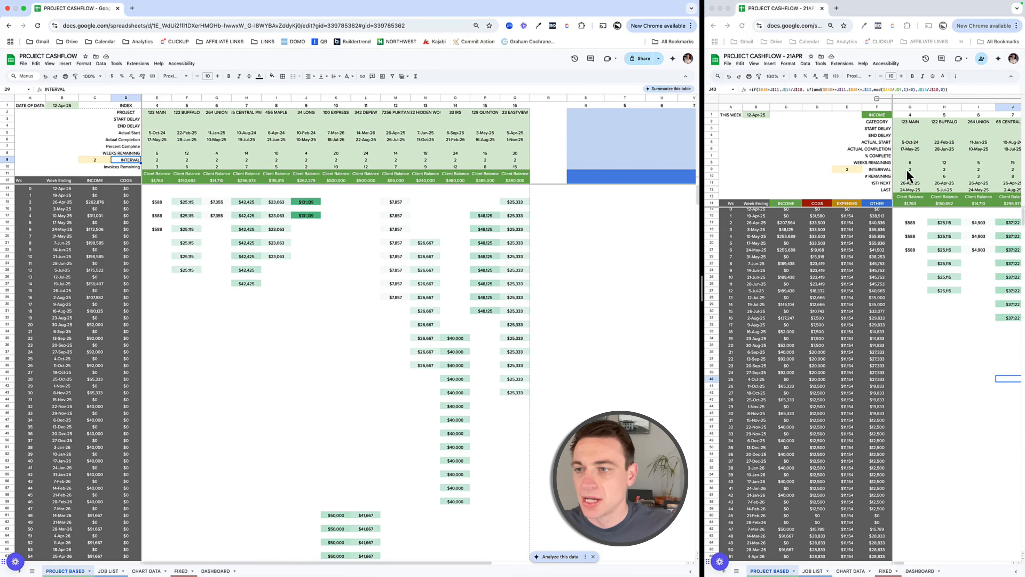
{"action": "left_click", "coordinate": [879, 174]}
{"action": "left_click", "coordinate": [115, 167]}
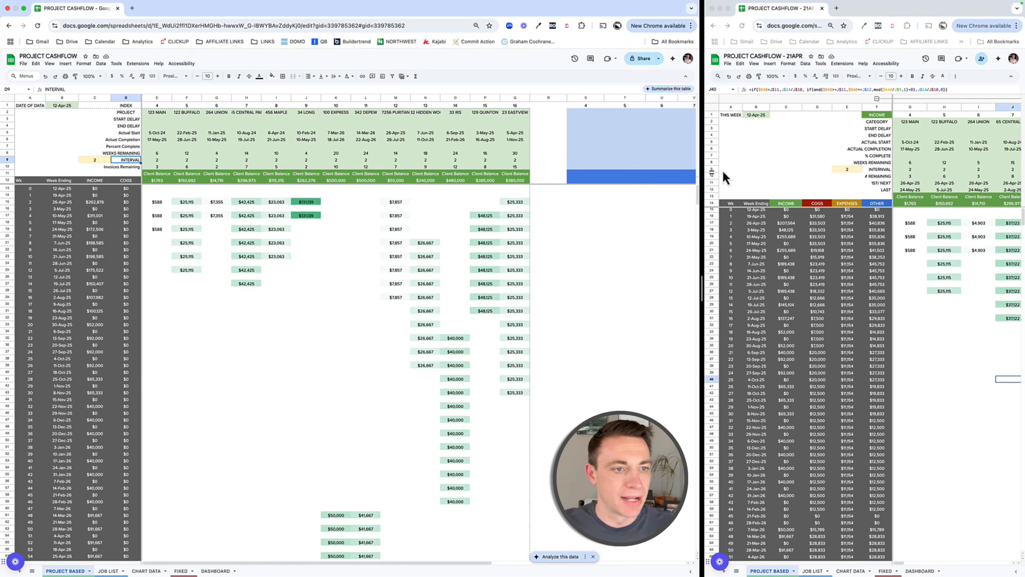
{"action": "key", "text": "Down"}
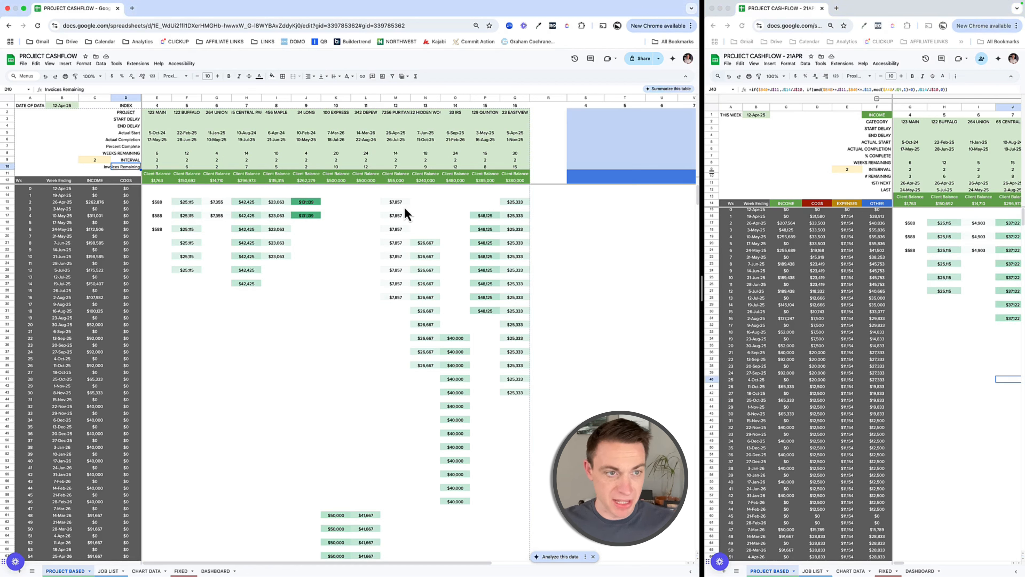
{"action": "type", "text": "# REM"}
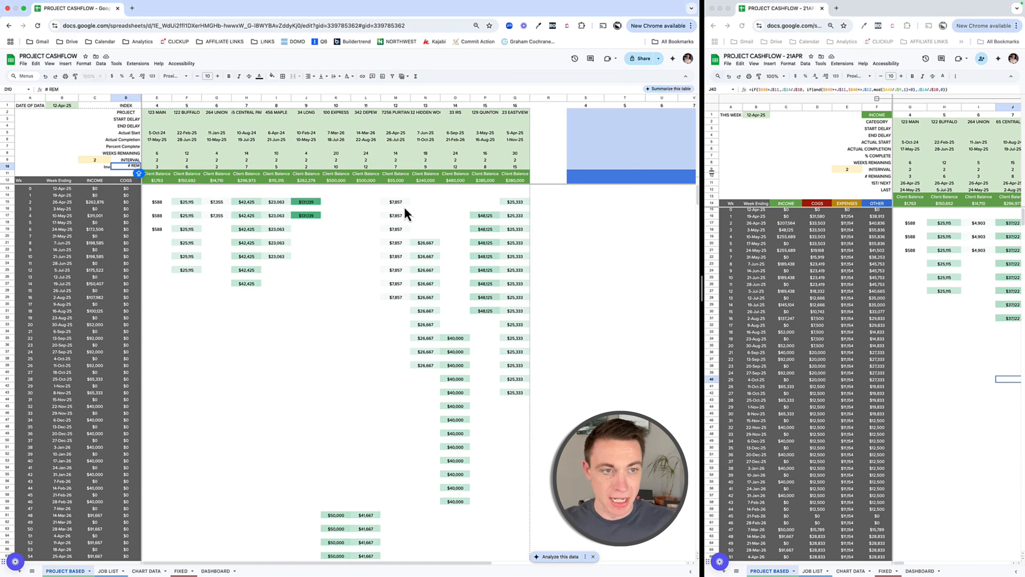
{"action": "type", "text": "AINING"}
{"action": "key", "text": "Return"}
{"action": "key", "text": "Up"}
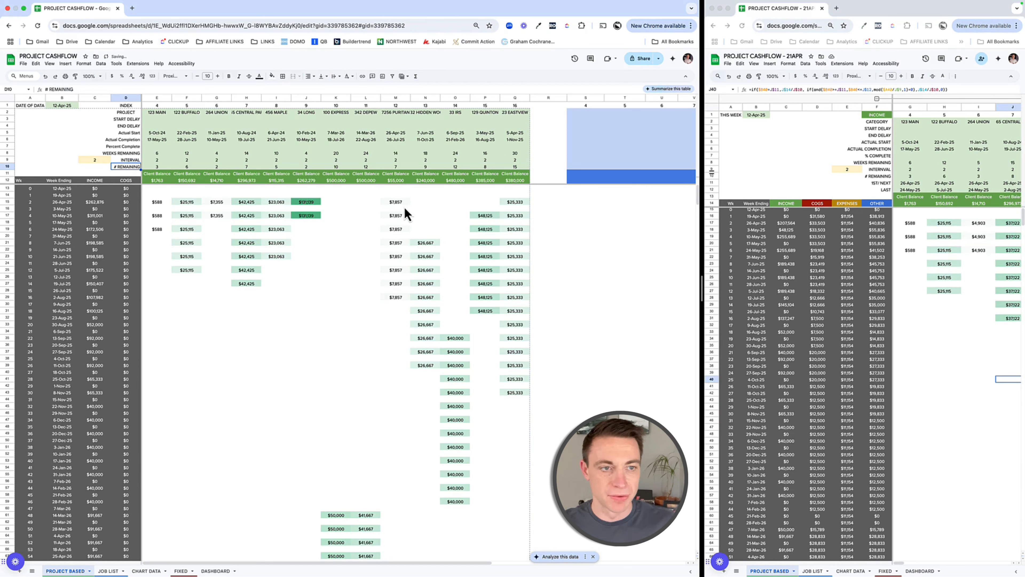
Step: Insert two blank rows above row 11, between the # REMAINING and Client Balance rows
{"action": "left_click_drag", "start_coordinate": [7, 173], "coordinate": [9, 180]}
{"action": "right_click", "coordinate": [12, 182]}
{"action": "left_click", "coordinate": [30, 231]}
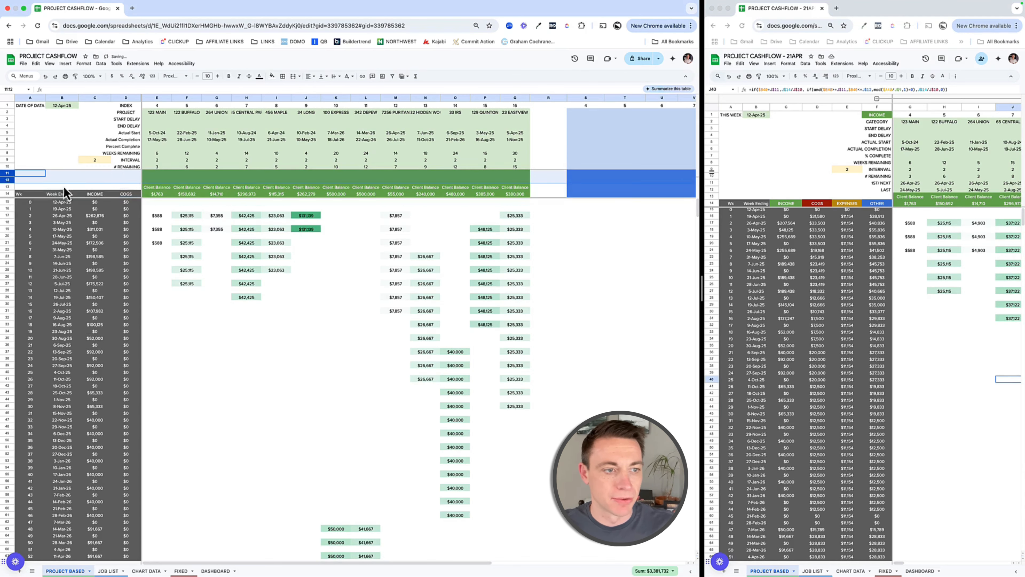
Step: Reset the fill colour and text colour of the new rows 11 and 12 to default
{"action": "left_click", "coordinate": [271, 75]}
{"action": "left_click", "coordinate": [289, 89]}
{"action": "left_click", "coordinate": [260, 75]}
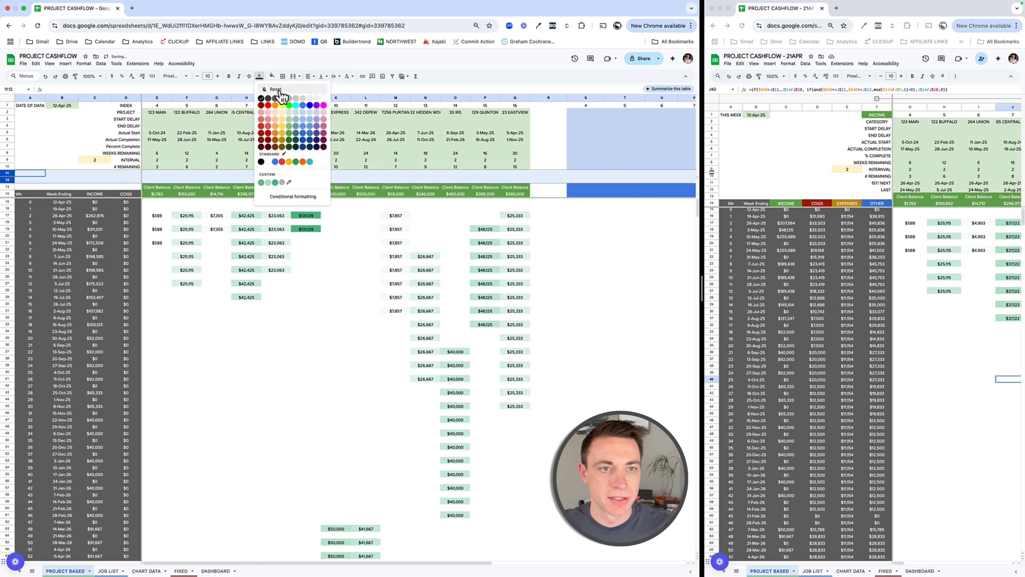
{"action": "left_click", "coordinate": [279, 89]}
Step: Label row 11 as 1ST/ NEXT in D11
{"action": "left_click", "coordinate": [131, 175]}
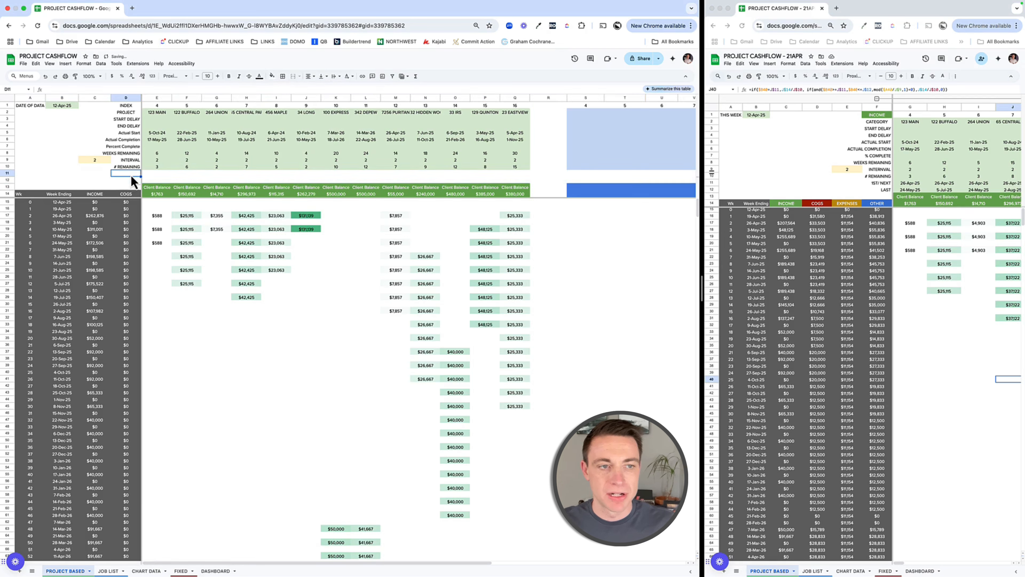
{"action": "type", "text": "1ST/ N"}
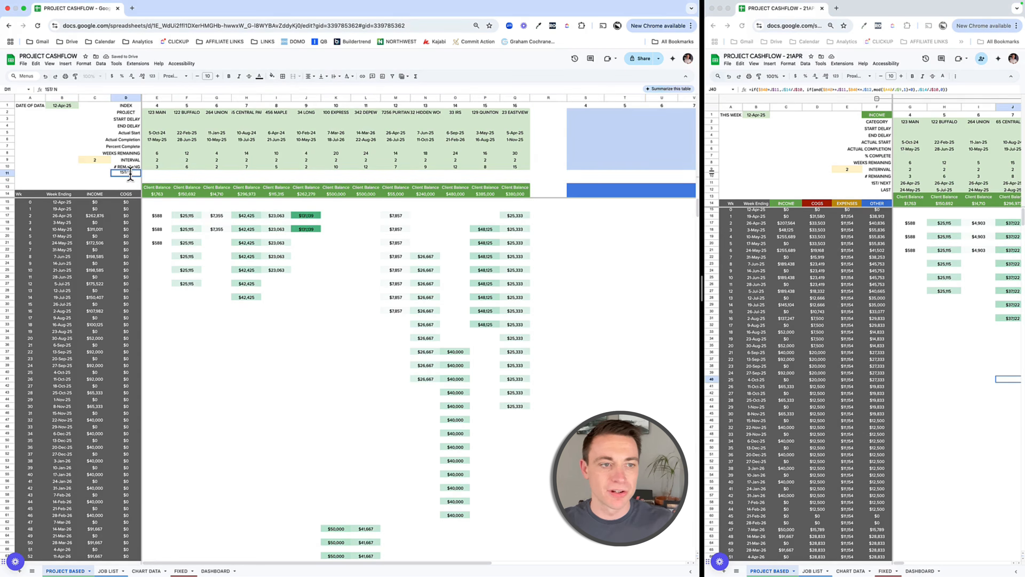
{"action": "type", "text": "EXT"}
{"action": "key", "text": "Tab"}
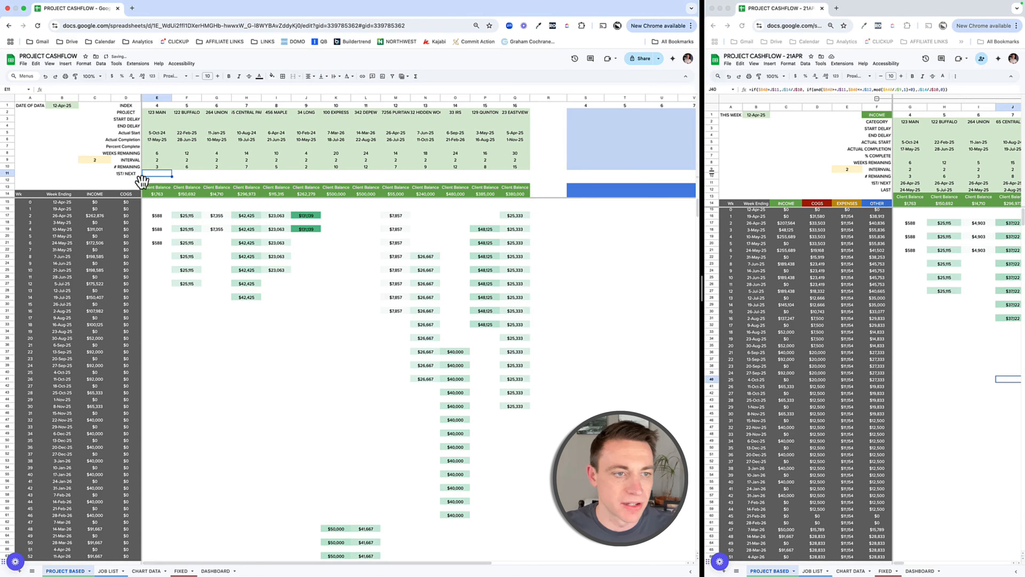
Step: Label row 12 as LAST in D12 and select the empty date cells E11:E12
{"action": "left_click", "coordinate": [130, 181]}
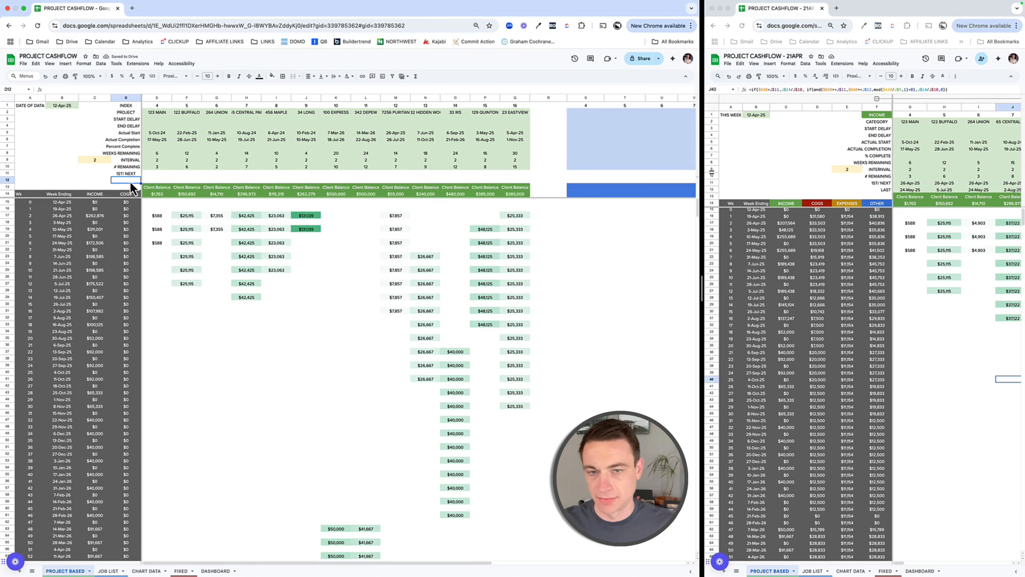
{"action": "type", "text": "LAST"}
{"action": "key", "text": "Tab"}
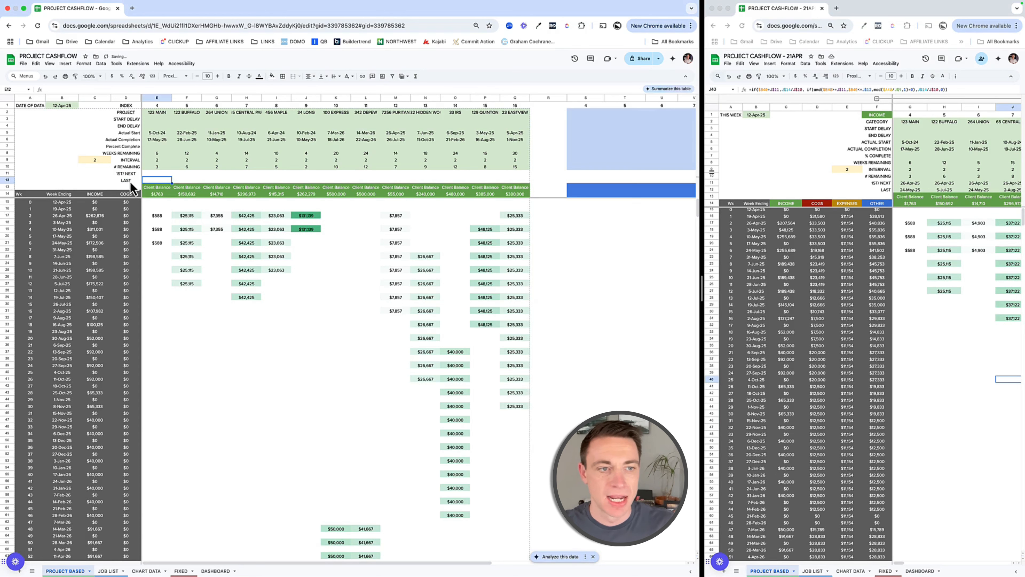
{"action": "left_click_drag", "start_coordinate": [164, 176], "coordinate": [164, 181]}
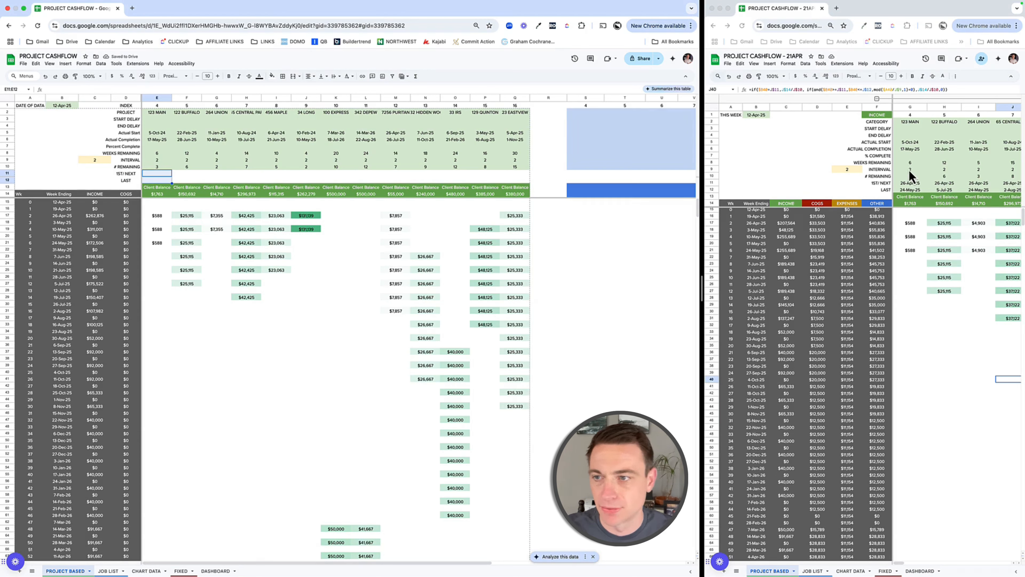
Step: Copy the rounded # REMAINING formula from G10 of the reference copy into E10 for 123 MAIN
{"action": "left_click", "coordinate": [909, 177]}
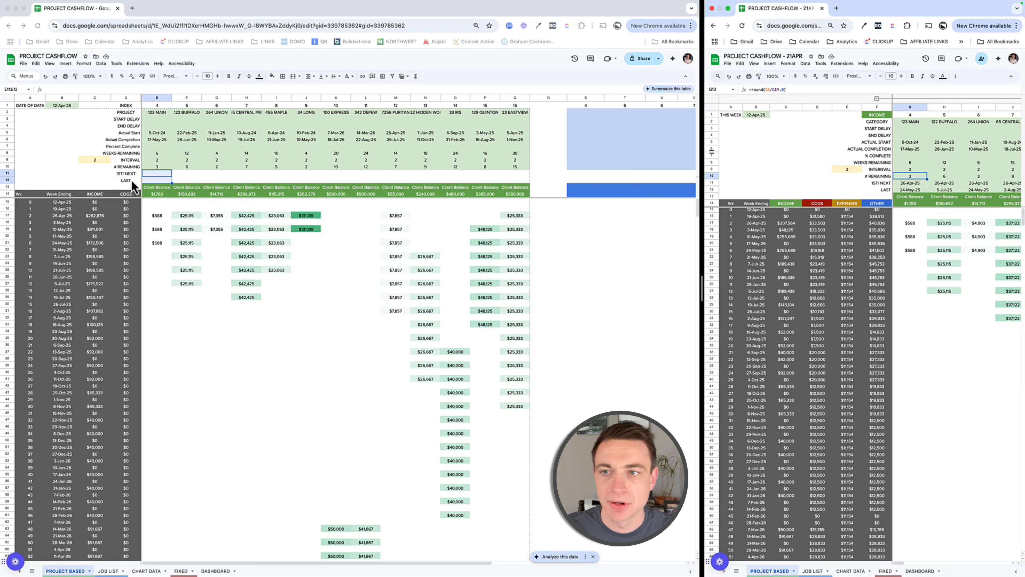
{"action": "left_click", "coordinate": [158, 167]}
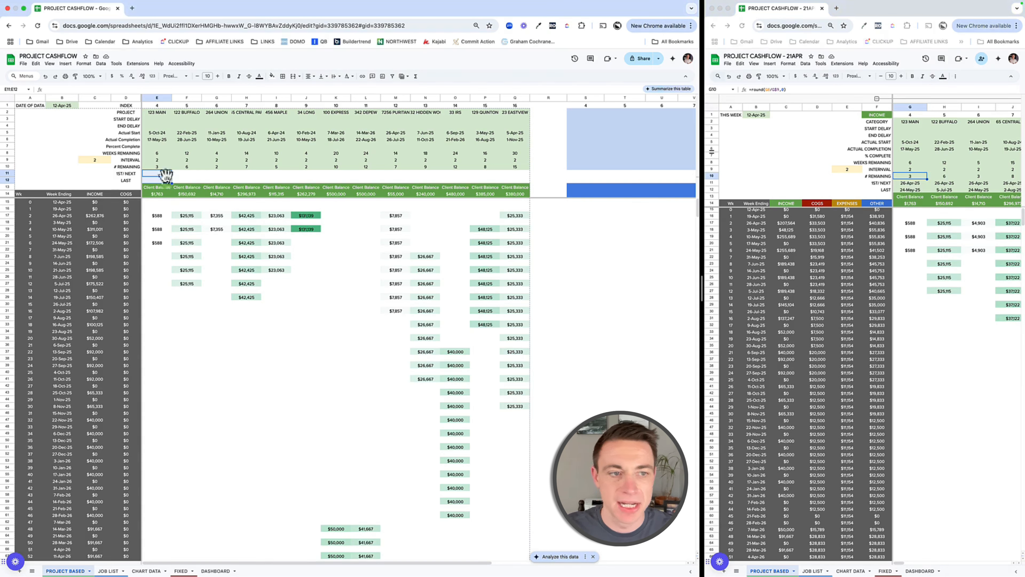
{"action": "left_click", "coordinate": [913, 176]}
{"action": "left_click", "coordinate": [805, 90]}
{"action": "key", "text": "super+a"}
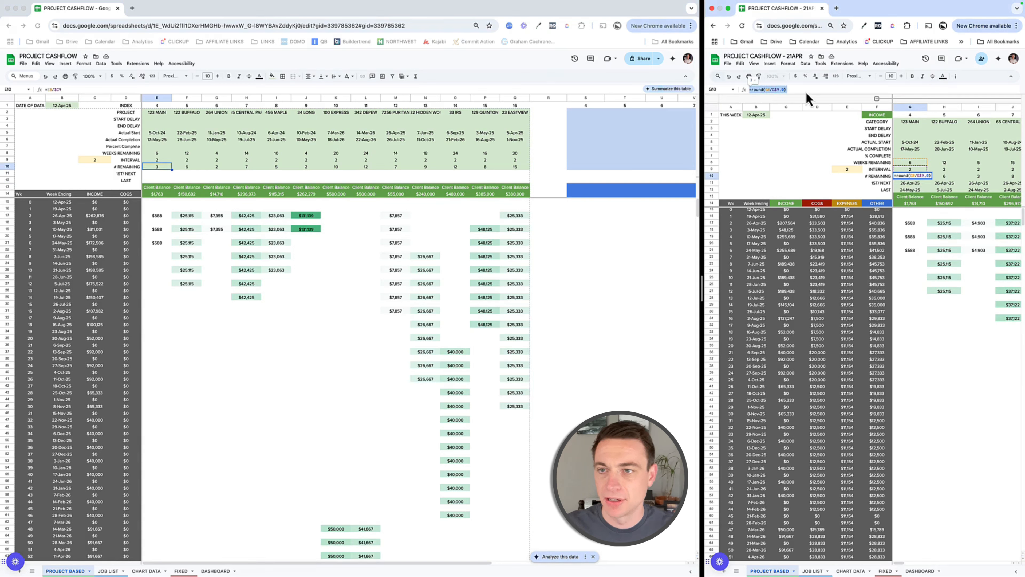
{"action": "key", "text": "Tab"}
{"action": "left_click", "coordinate": [155, 168]}
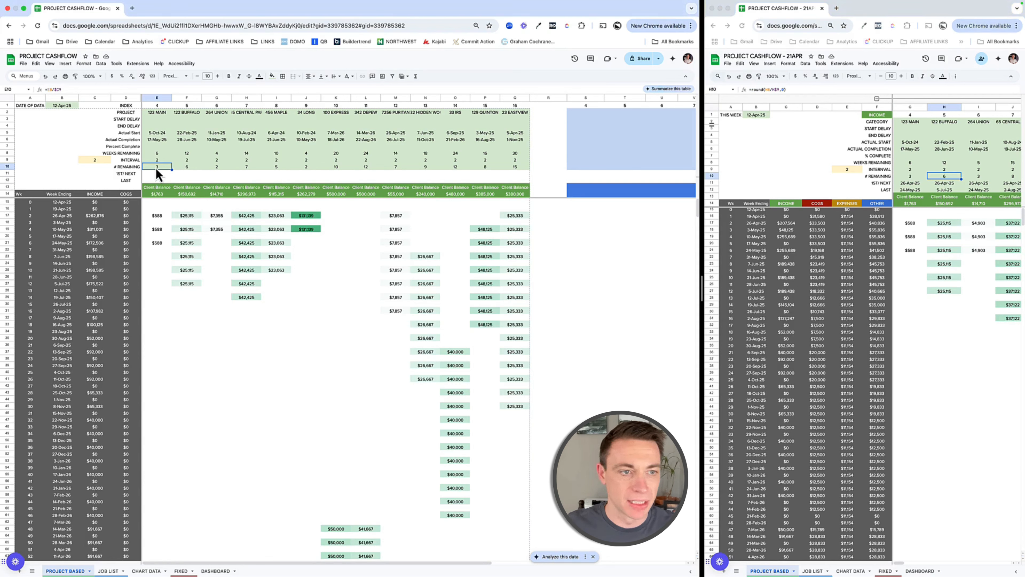
{"action": "double_click", "coordinate": [155, 167]}
{"action": "key", "text": "super+a"}
{"action": "key", "text": "super+v"}
{"action": "key", "text": "Tab"}
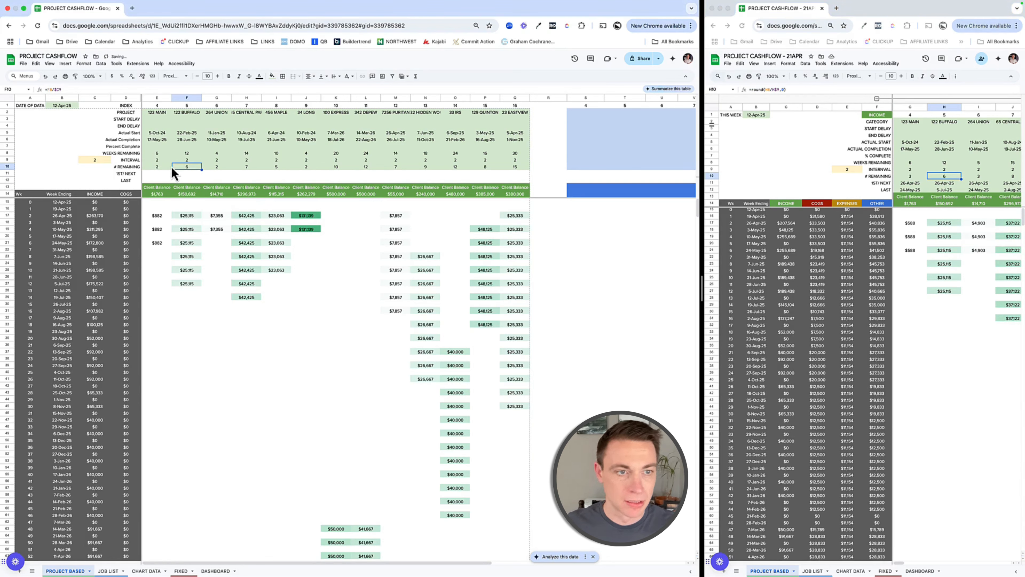
Step: Compare 123 MAIN's Weeks Remaining, Interval and # REMAINING formulas with those in the reference copy
{"action": "left_click", "coordinate": [162, 158]}
{"action": "left_click", "coordinate": [159, 153]}
{"action": "left_click", "coordinate": [161, 159]}
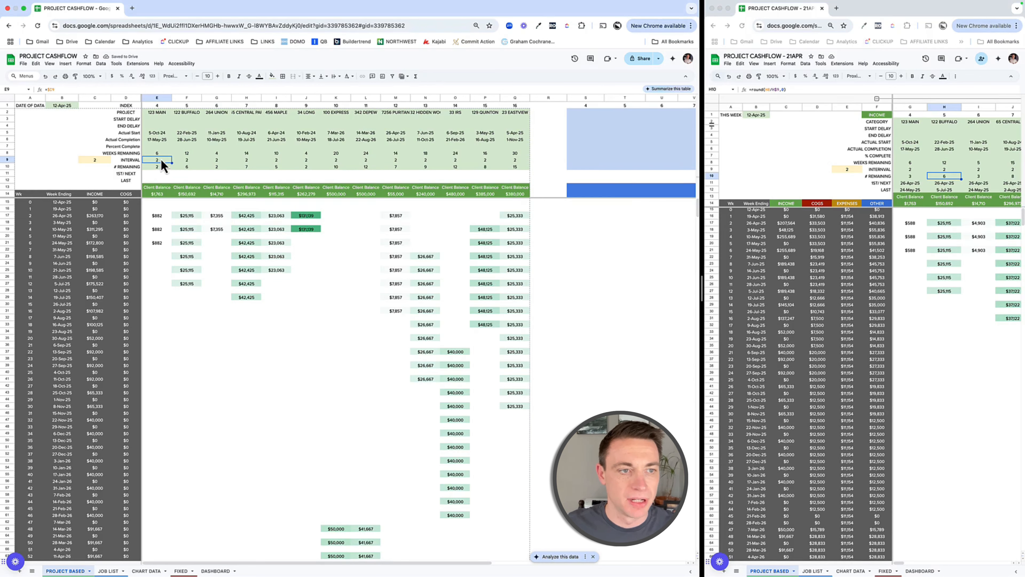
{"action": "left_click", "coordinate": [156, 167]}
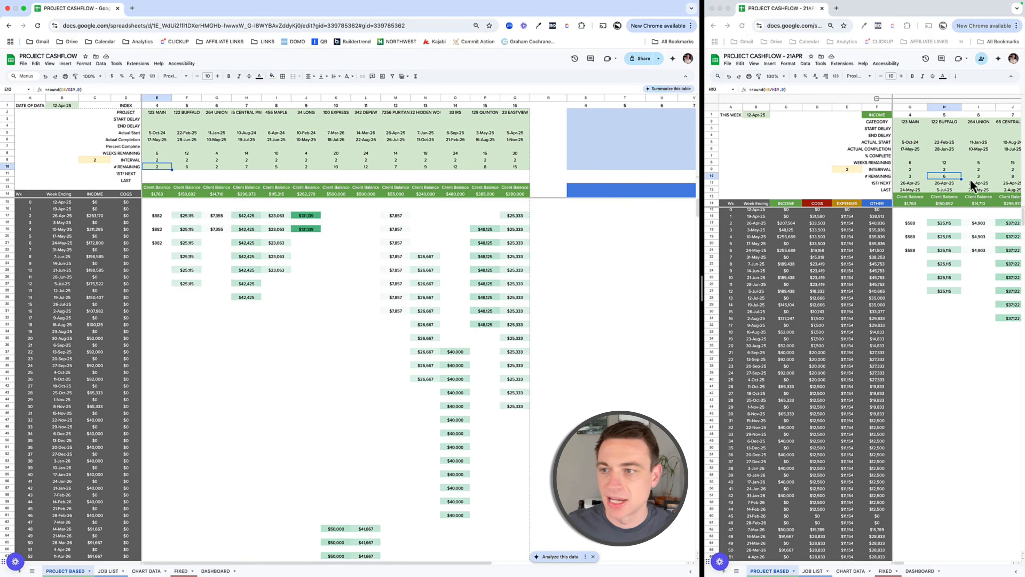
{"action": "left_click", "coordinate": [909, 177]}
{"action": "left_click", "coordinate": [909, 176]}
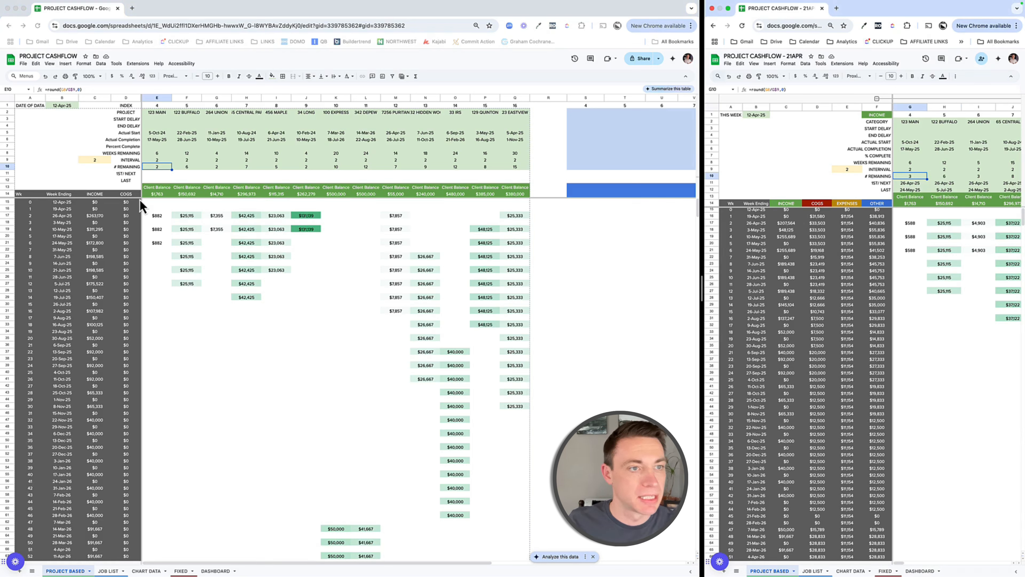
{"action": "left_click", "coordinate": [159, 156]}
{"action": "left_click", "coordinate": [159, 156]}
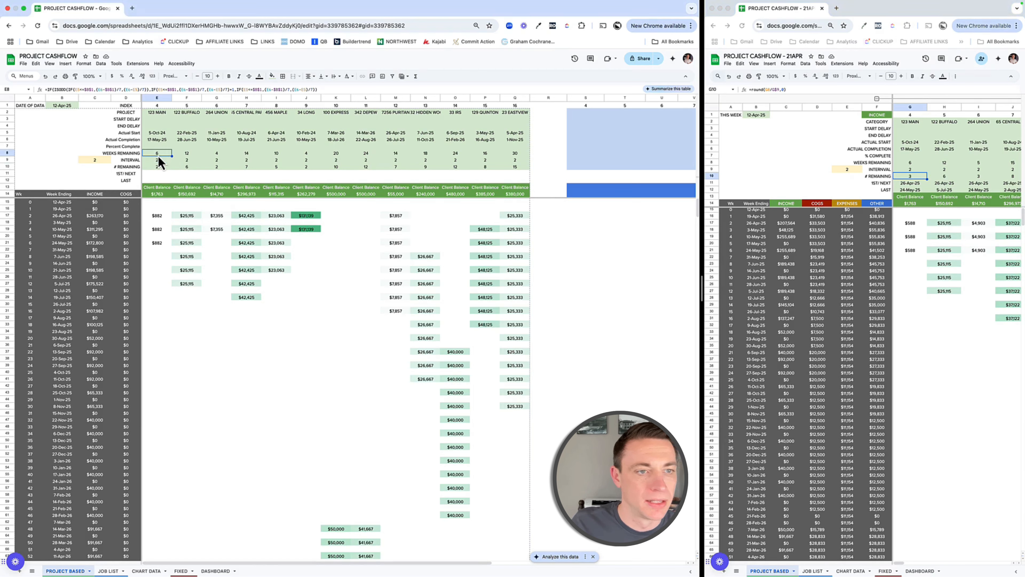
Step: Replace the Weeks Remaining formula in E8 with the reference copy's G8 formula and fill it across to Q8
{"action": "left_click", "coordinate": [910, 162]}
{"action": "left_click", "coordinate": [910, 162]}
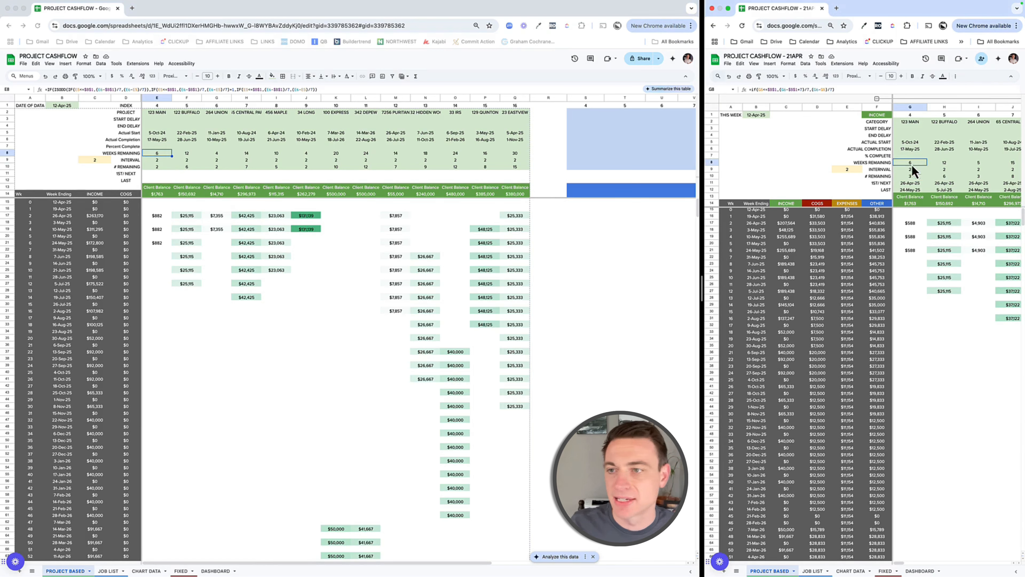
{"action": "left_click", "coordinate": [849, 90]}
{"action": "key", "text": "ctrl+a"}
{"action": "key", "text": "super+c"}
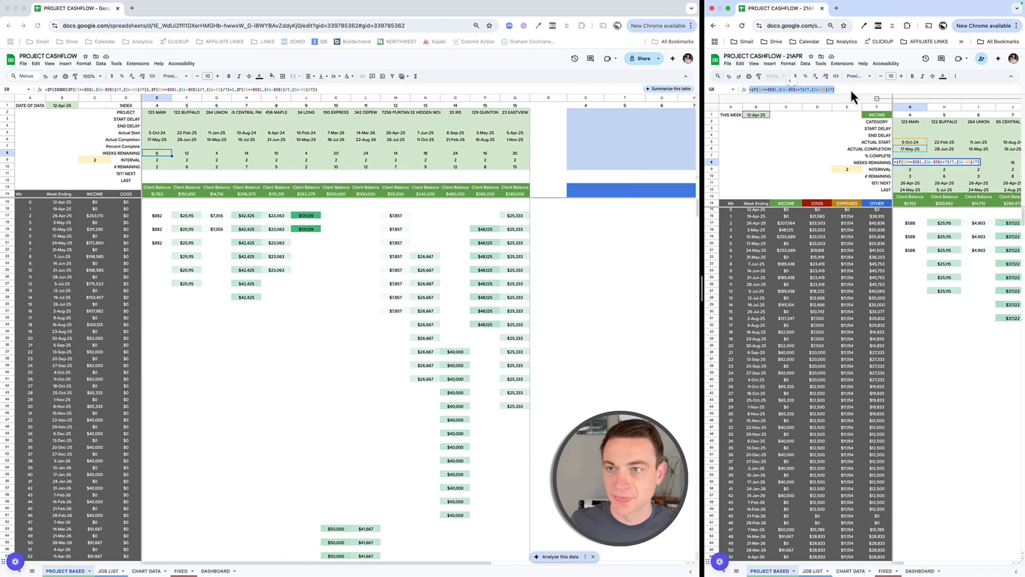
{"action": "key", "text": "Tab"}
{"action": "left_click", "coordinate": [150, 90]}
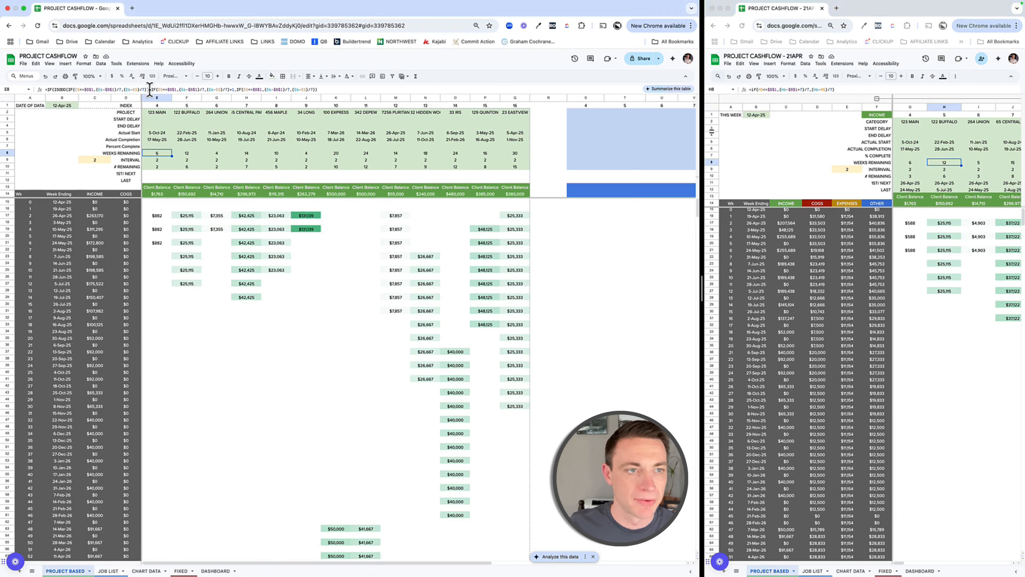
{"action": "left_click", "coordinate": [150, 90]}
{"action": "key", "text": "super+a"}
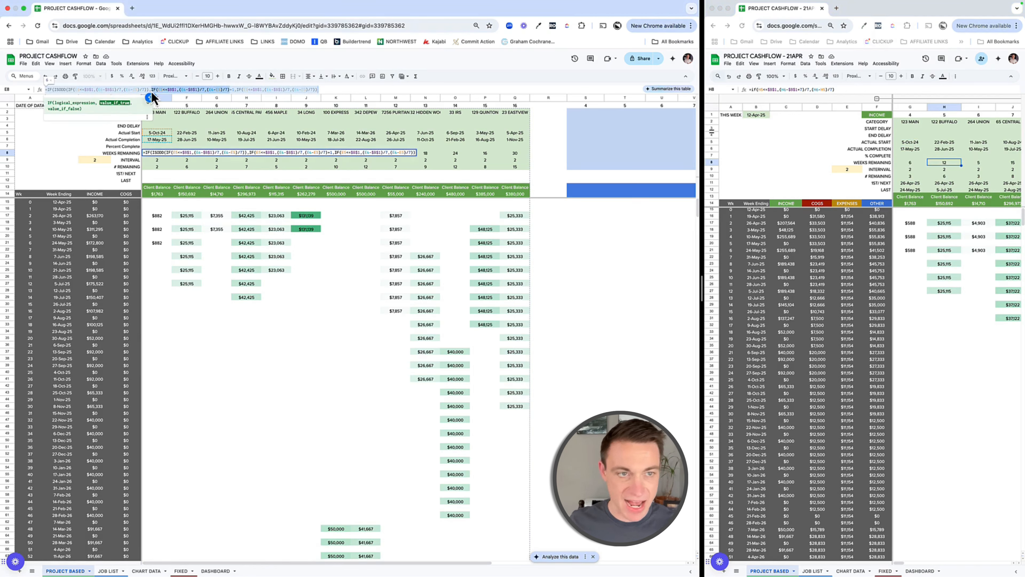
{"action": "key", "text": "super+v"}
{"action": "key", "text": "Return"}
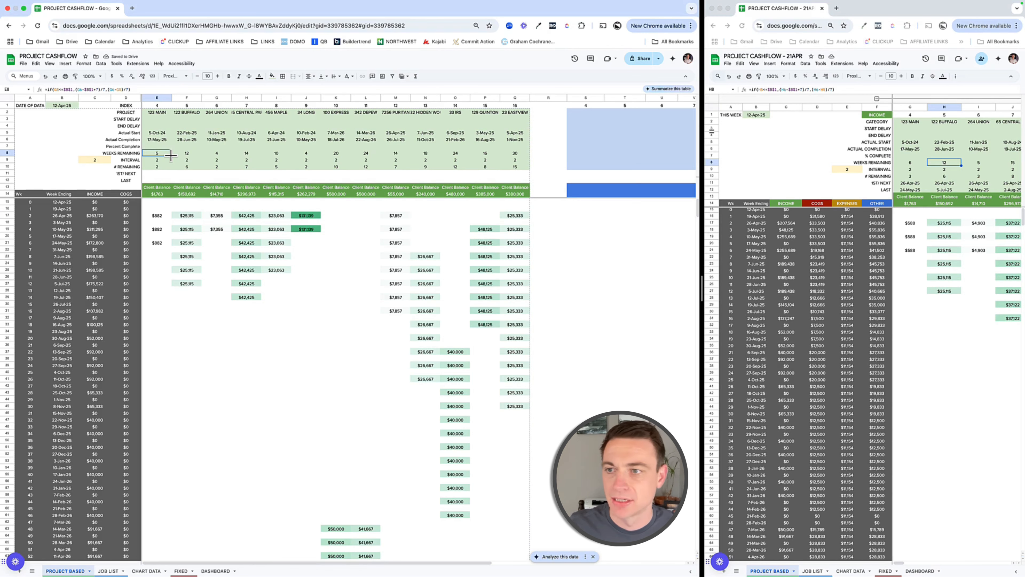
{"action": "left_click_drag", "start_coordinate": [170, 155], "coordinate": [494, 181]}
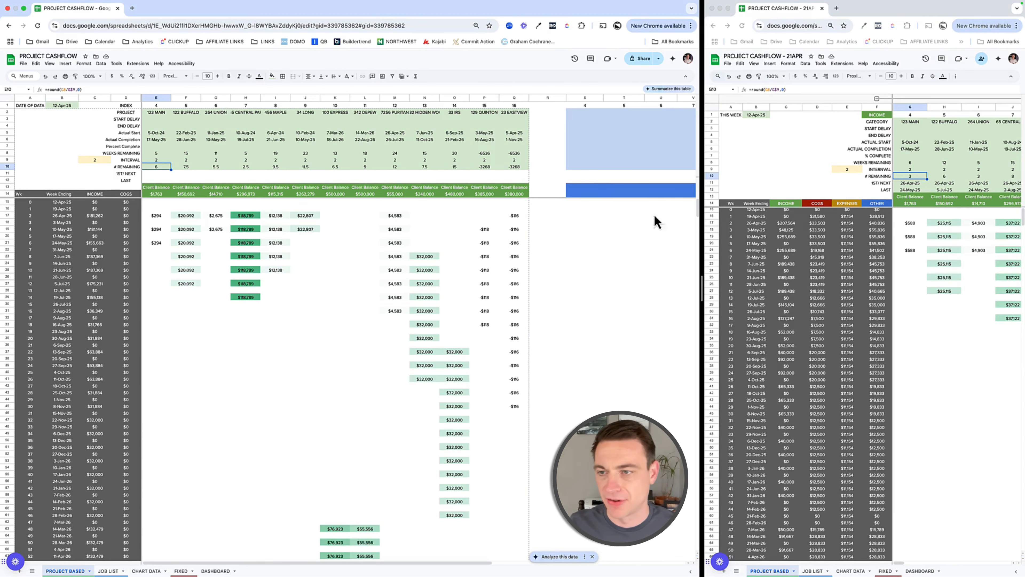
Step: Insert two columns before column D and head D14, E14 and F14 as COGS, EXPENSES and OTHER
{"action": "left_click_drag", "start_coordinate": [119, 100], "coordinate": [165, 104]}
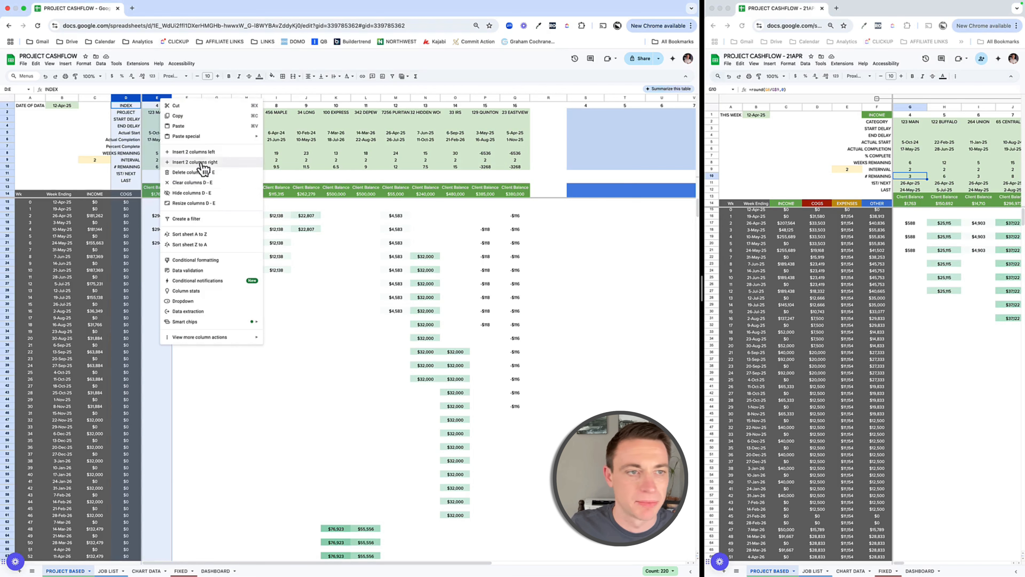
{"action": "left_click", "coordinate": [198, 152]}
{"action": "left_click", "coordinate": [94, 194]}
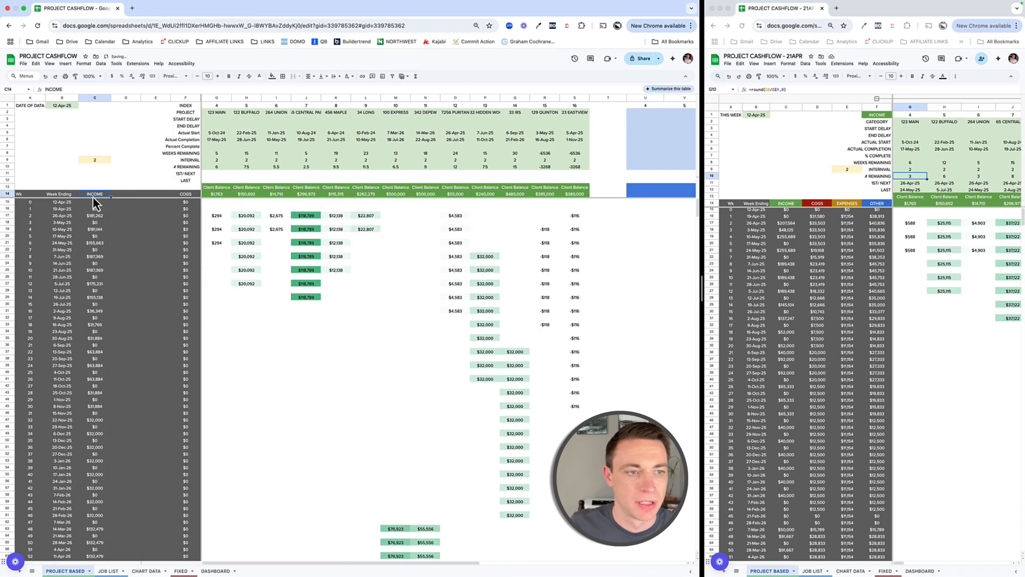
{"action": "key", "text": "Right"}
{"action": "type", "text": "XOGS"}
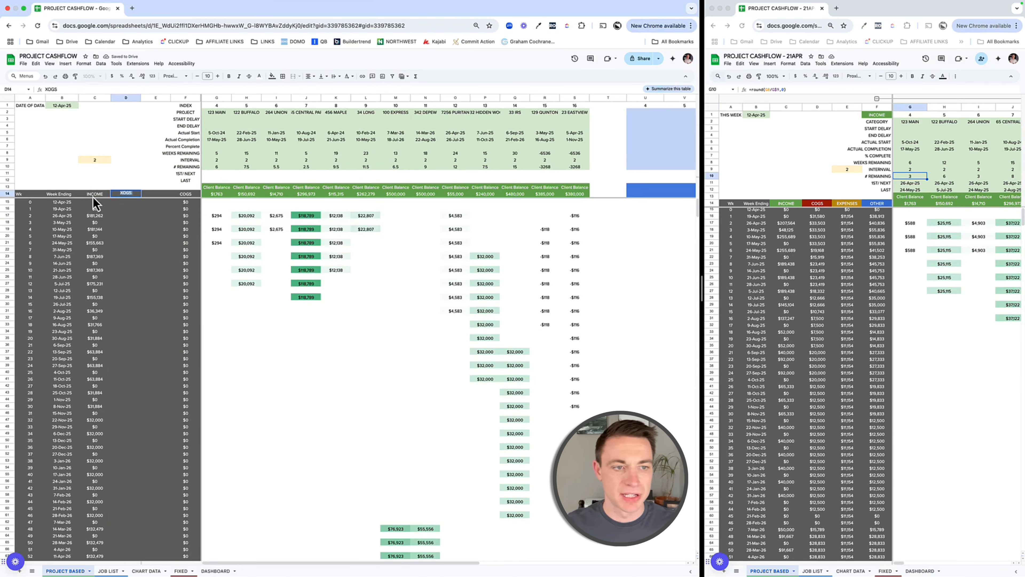
{"action": "key", "text": "BackSpace"}
{"action": "key", "text": "BackSpace"}
{"action": "key", "text": "BackSpace"}
{"action": "key", "text": "BackSpace"}
{"action": "type", "text": "COGS"}
{"action": "key", "text": "Tab"}
{"action": "type", "text": "EX"}
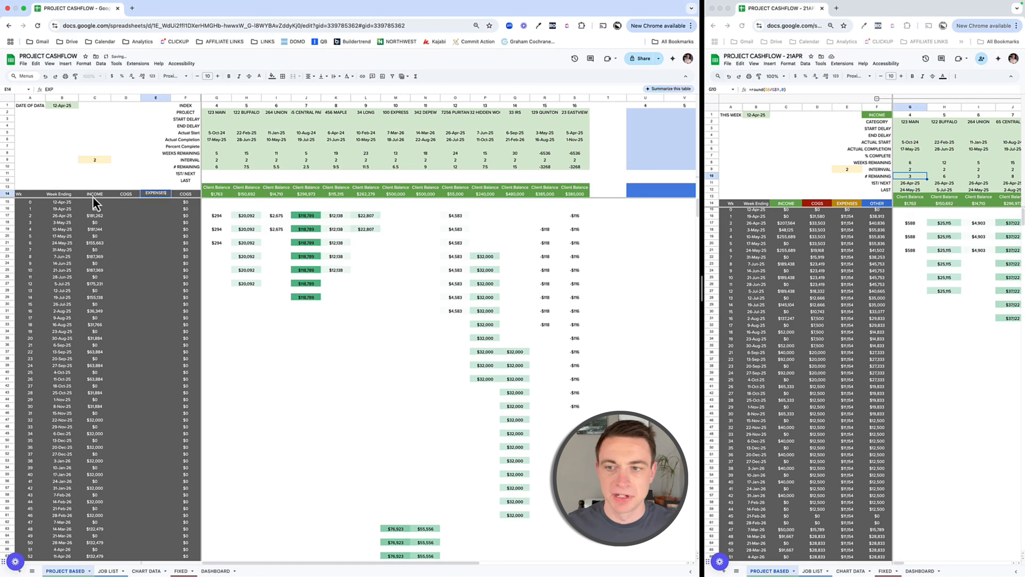
{"action": "type", "text": "P"}
{"action": "key", "text": "Tab"}
{"action": "type", "text": "OTHER"}
{"action": "left_click", "coordinate": [95, 202]}
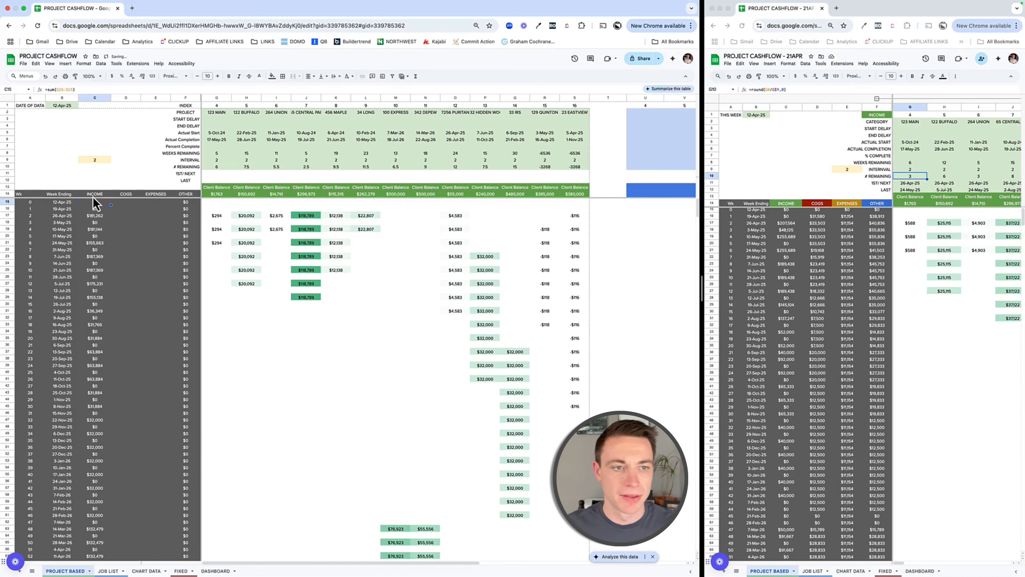
Step: Copy the Weeks Remaining formula from G8 of the reference copy into G8 and fill it across to S8
{"action": "left_click", "coordinate": [915, 178]}
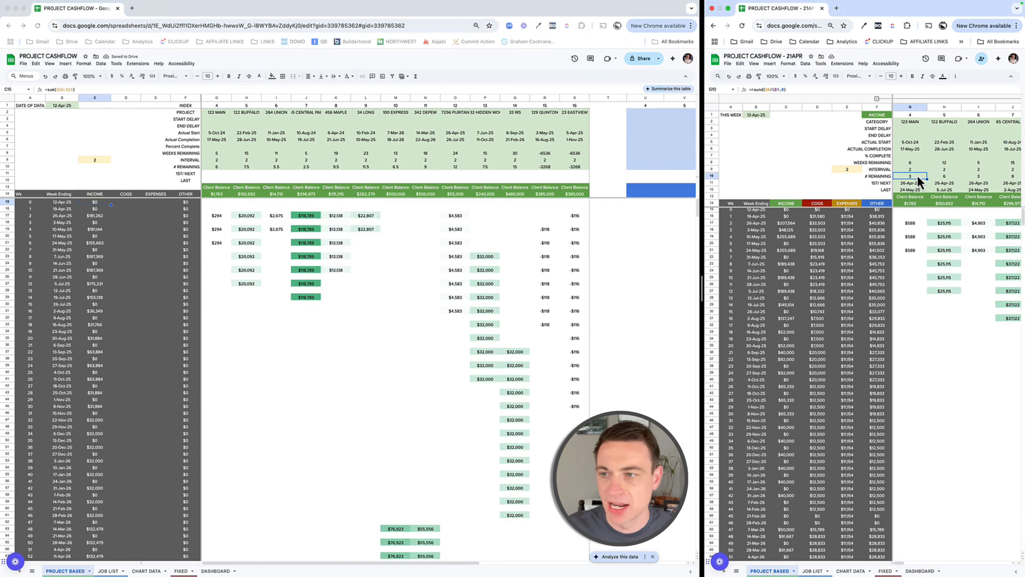
{"action": "left_click", "coordinate": [909, 164]}
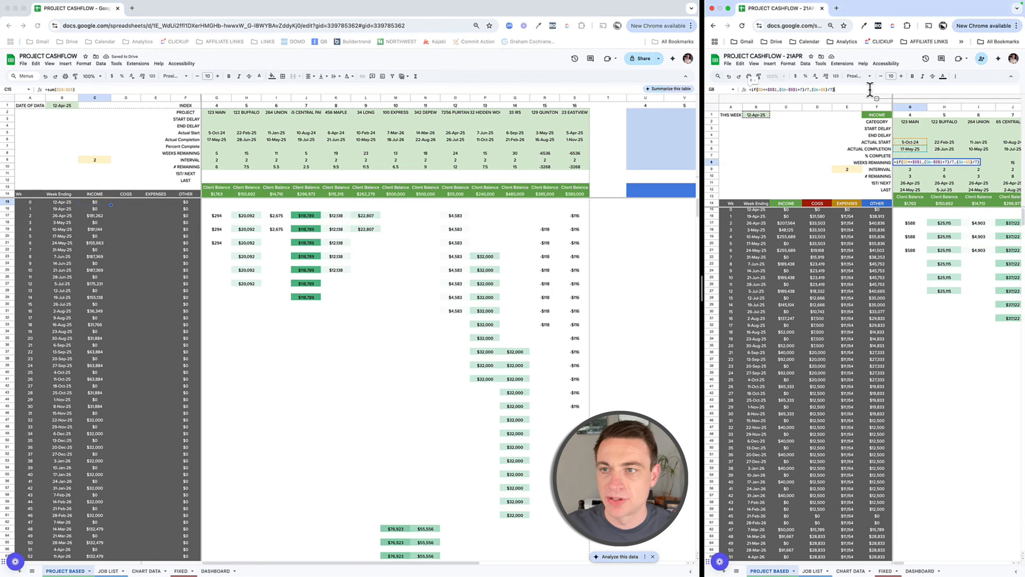
{"action": "key", "text": "Right"}
{"action": "left_click", "coordinate": [220, 155]}
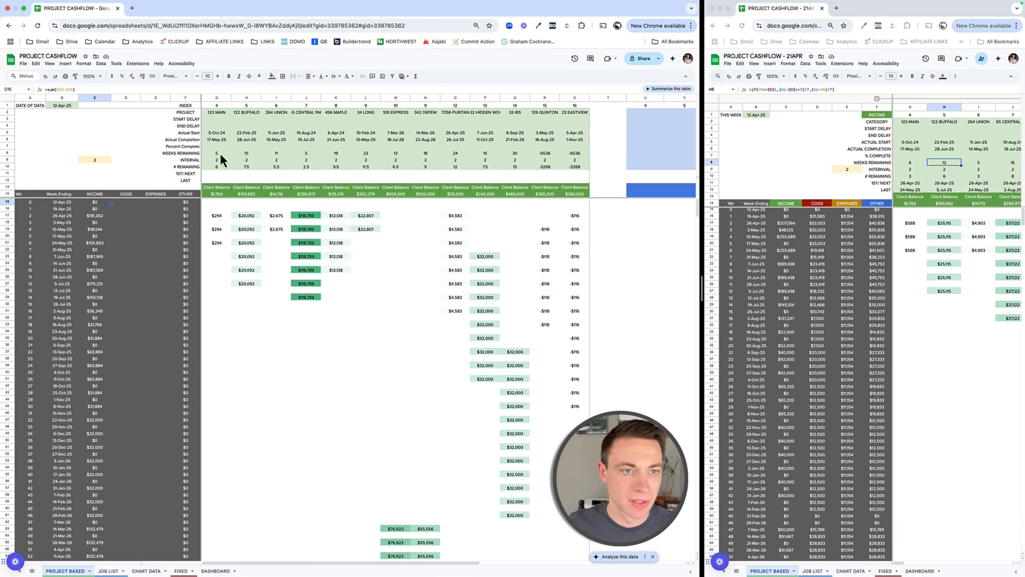
{"action": "left_click", "coordinate": [140, 89]}
{"action": "key", "text": "super+a"}
{"action": "key", "text": "super+v"}
{"action": "key", "text": "Tab"}
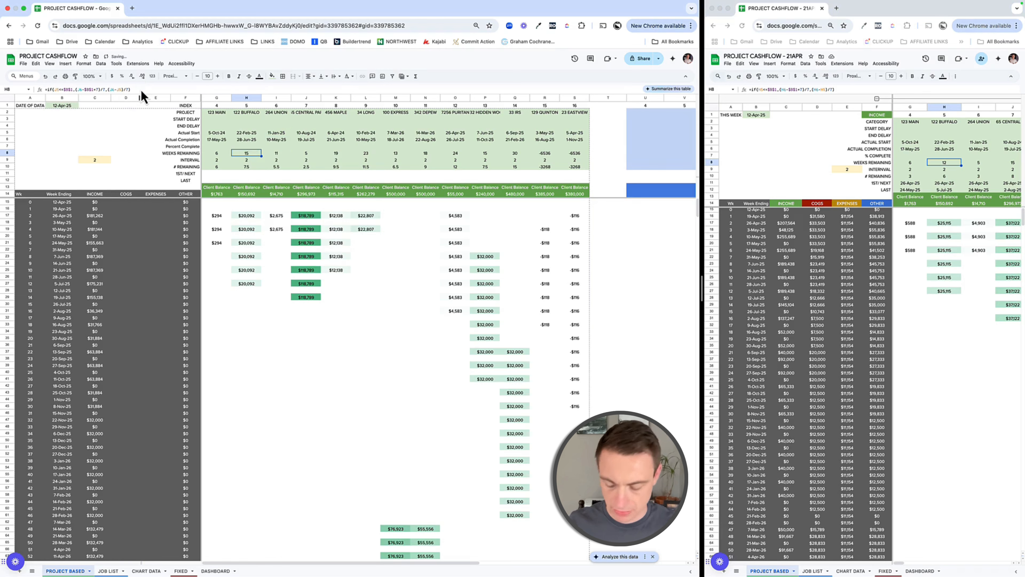
{"action": "left_click", "coordinate": [224, 153]}
{"action": "left_click_drag", "start_coordinate": [231, 155], "coordinate": [573, 153]}
Step: Copy the rounded # REMAINING formula from G10 of the reference copy into G10 and fill it across to S10
{"action": "left_click", "coordinate": [219, 167]}
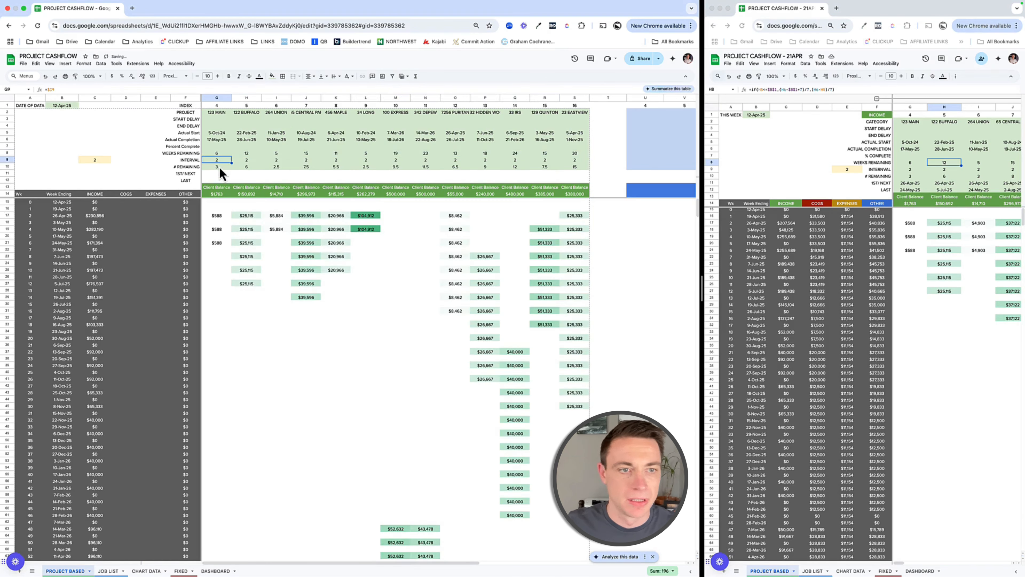
{"action": "left_click", "coordinate": [916, 181]}
{"action": "left_click", "coordinate": [915, 177]}
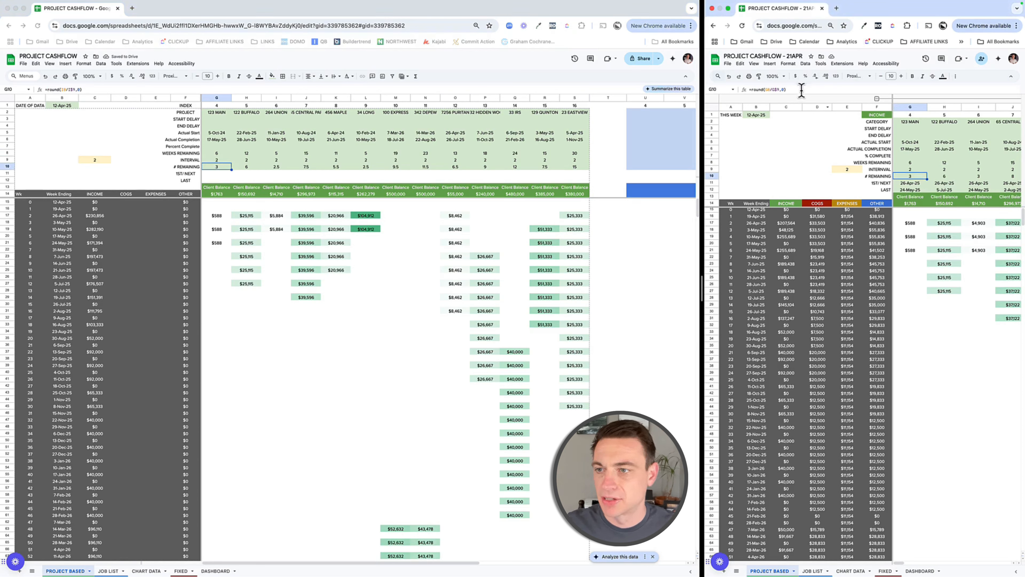
{"action": "left_click", "coordinate": [800, 89]}
{"action": "key", "text": "super+a"}
{"action": "key", "text": "super+c"}
{"action": "key", "text": "Tab"}
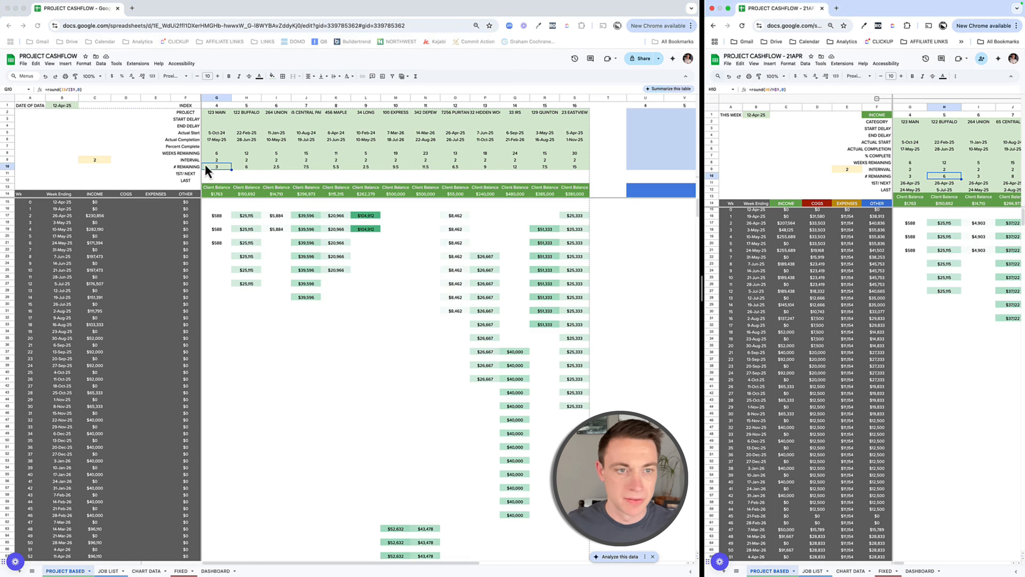
{"action": "left_click", "coordinate": [205, 164]}
{"action": "left_click", "coordinate": [104, 89]}
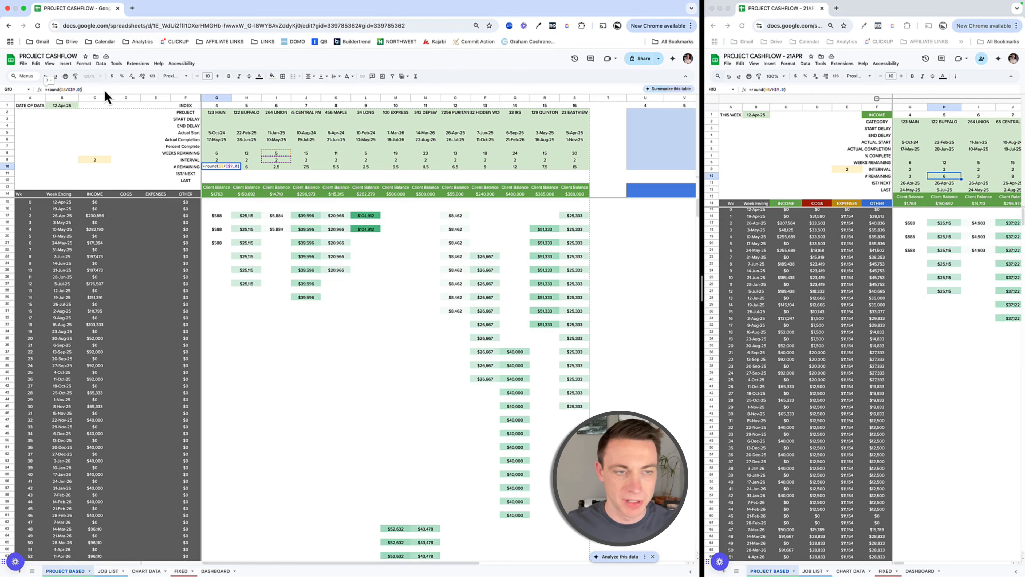
{"action": "key", "text": "Tab"}
{"action": "left_click", "coordinate": [218, 168]}
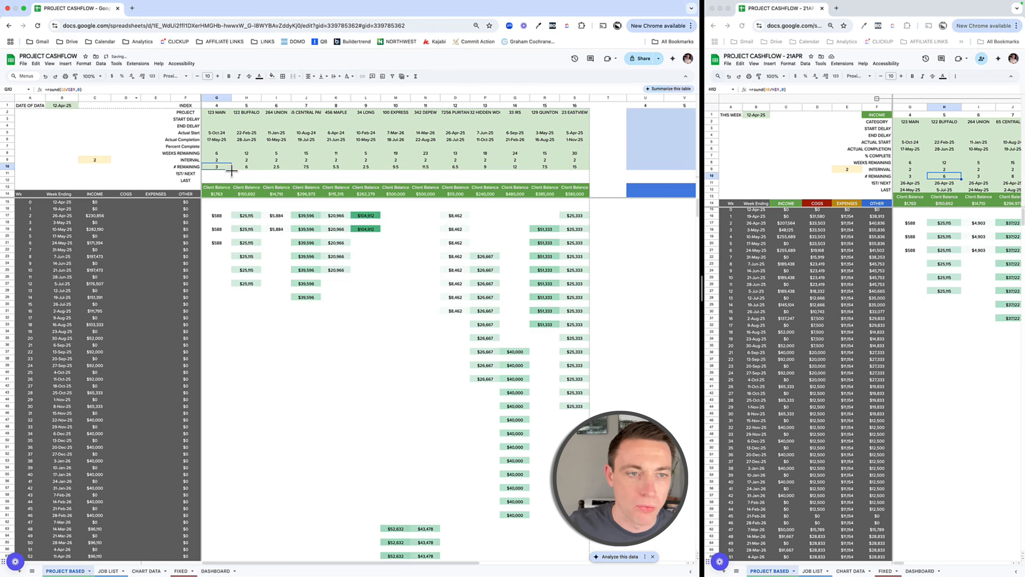
{"action": "left_click_drag", "start_coordinate": [231, 169], "coordinate": [569, 172]}
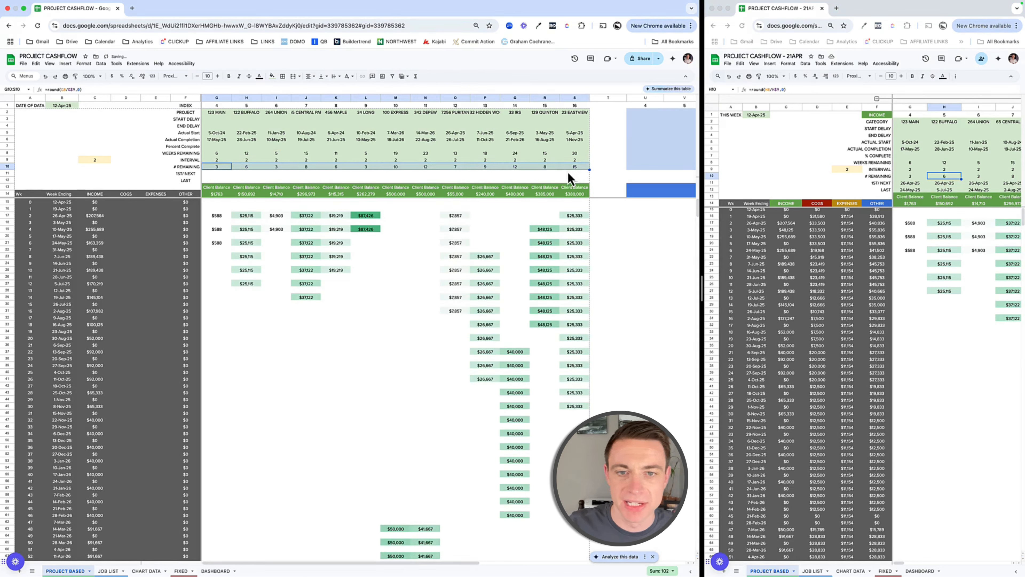
Step: Move the invoice interval input from C9 to E9, beside the INTERVAL label, and check the interval reference in G9
{"action": "left_click", "coordinate": [108, 162]}
{"action": "left_click_drag", "start_coordinate": [109, 162], "coordinate": [166, 164]}
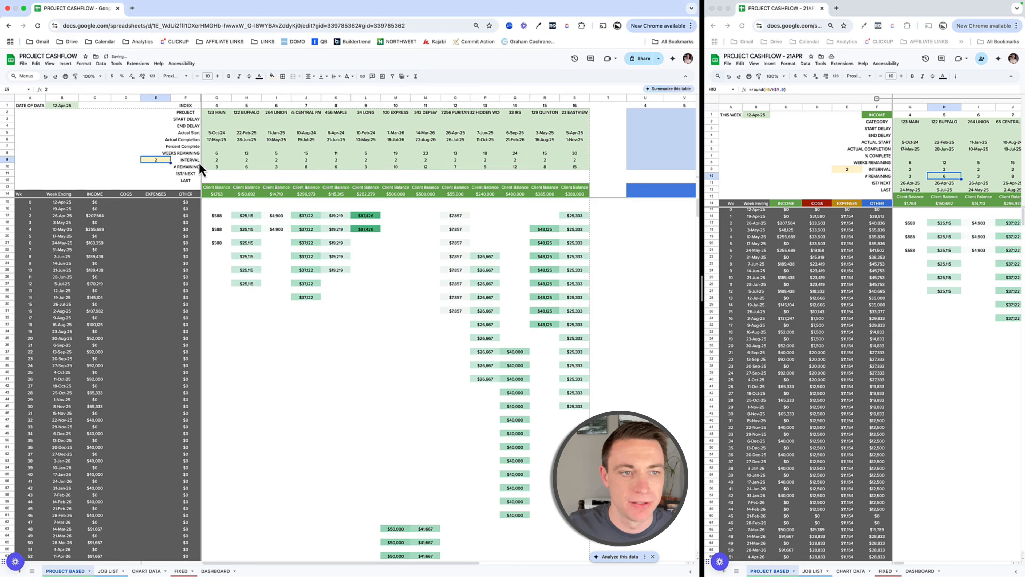
{"action": "left_click", "coordinate": [216, 161]}
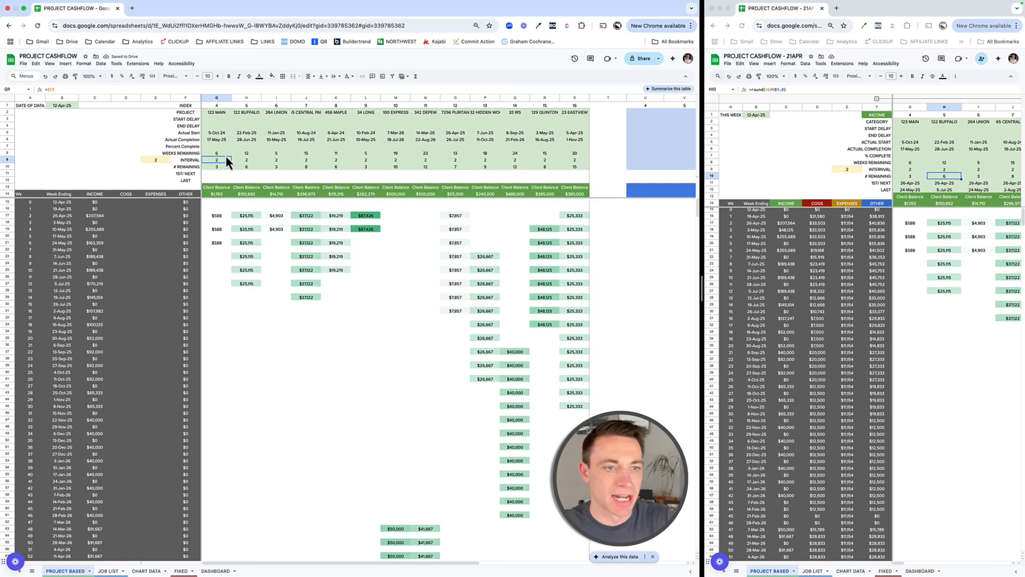
Step: Check the Weeks Remaining, Interval and # Remaining formulas in G8, G9 and G10
{"action": "left_click", "coordinate": [226, 155]}
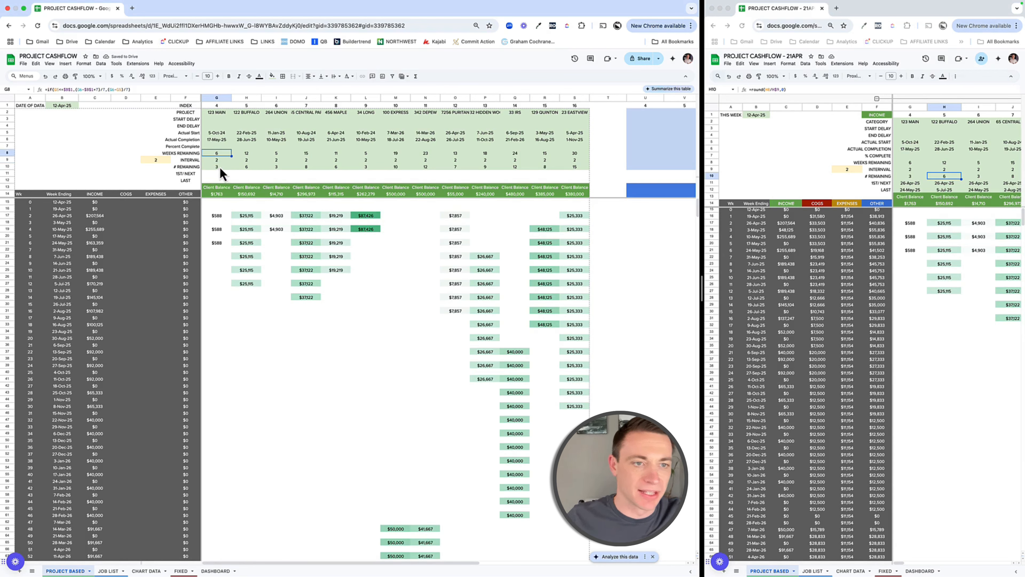
{"action": "left_click", "coordinate": [217, 160]}
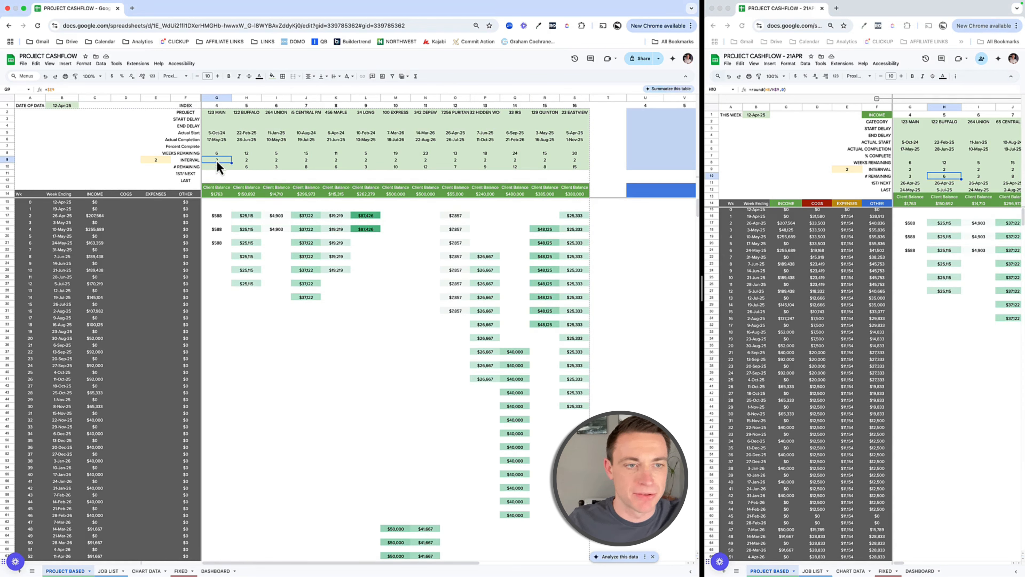
{"action": "left_click", "coordinate": [219, 169]}
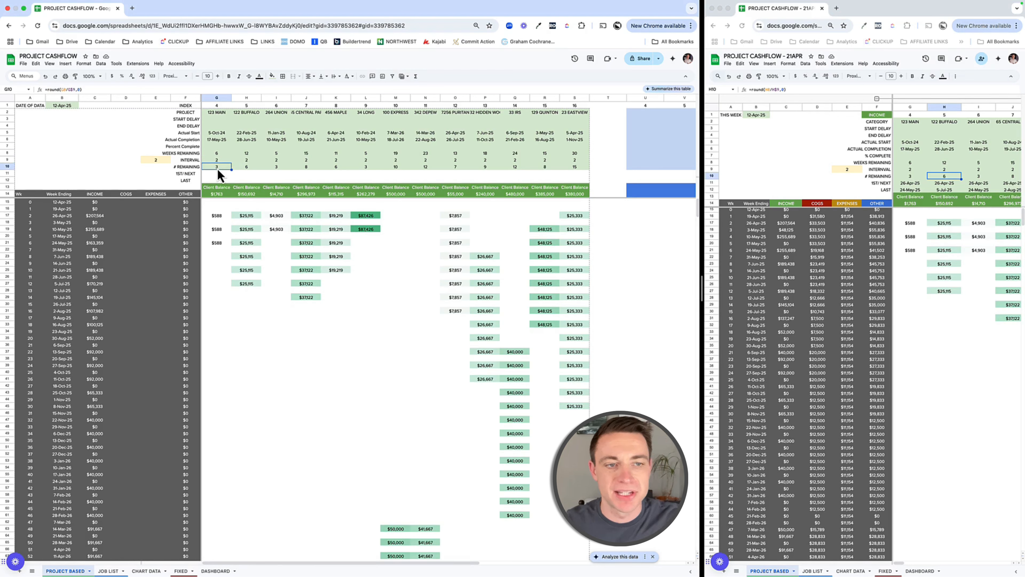
Step: Copy the 1ST/NEXT date formula from G11 of the reference copy into G11
{"action": "left_click", "coordinate": [904, 184]}
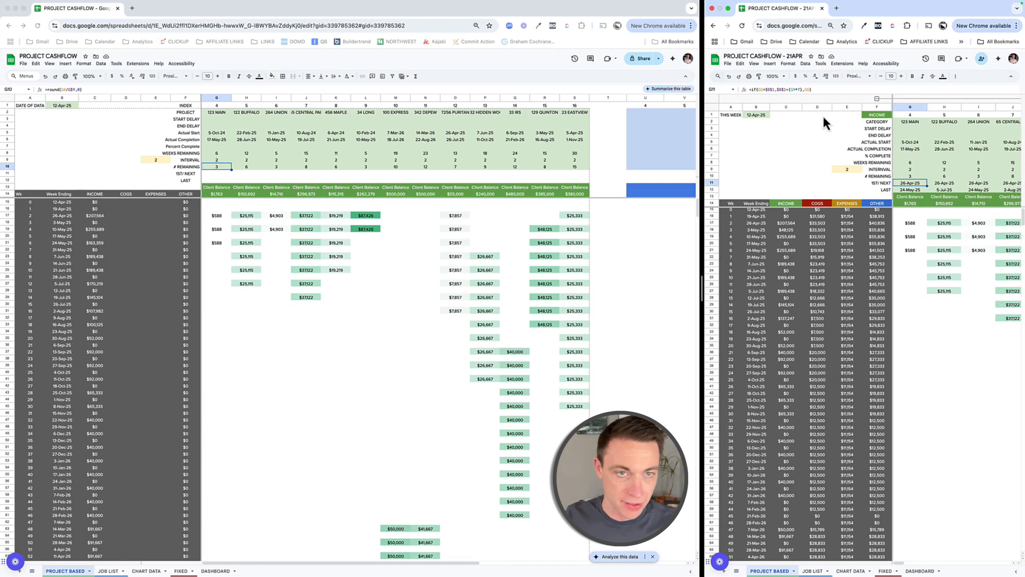
{"action": "left_click", "coordinate": [820, 92]}
{"action": "key", "text": "super+a"}
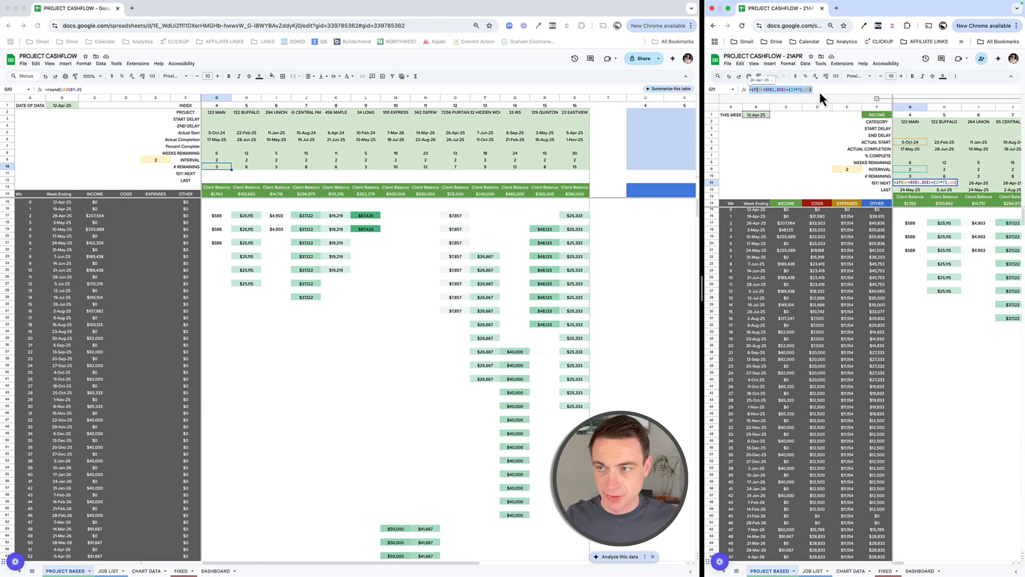
{"action": "double_click", "coordinate": [208, 174]}
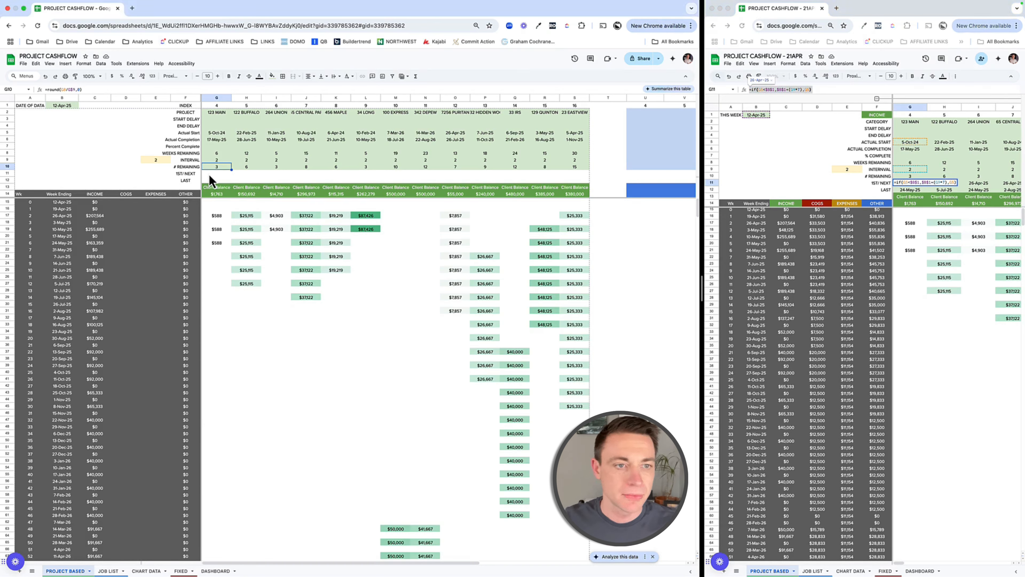
{"action": "key", "text": "super+v"}
{"action": "key", "text": "Return"}
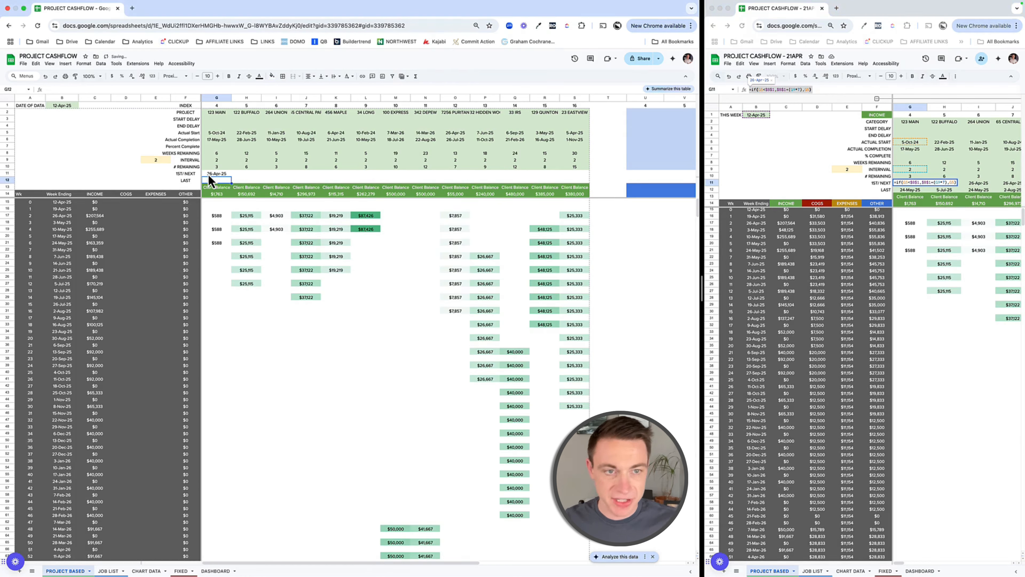
Step: Copy the LAST date formula from G12 of the reference copy into G12 and fill G11:G12 across to column S
{"action": "left_click", "coordinate": [918, 190]}
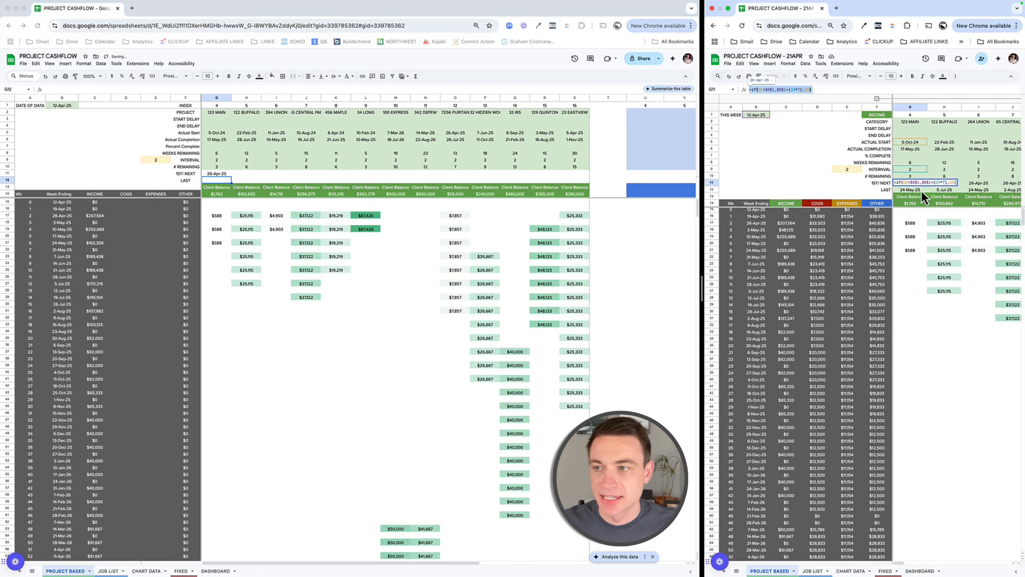
{"action": "left_click", "coordinate": [810, 88]}
{"action": "key", "text": "super+a"}
{"action": "key", "text": "super+c"}
{"action": "double_click", "coordinate": [214, 180]}
{"action": "key", "text": "super+v"}
{"action": "key", "text": "Tab"}
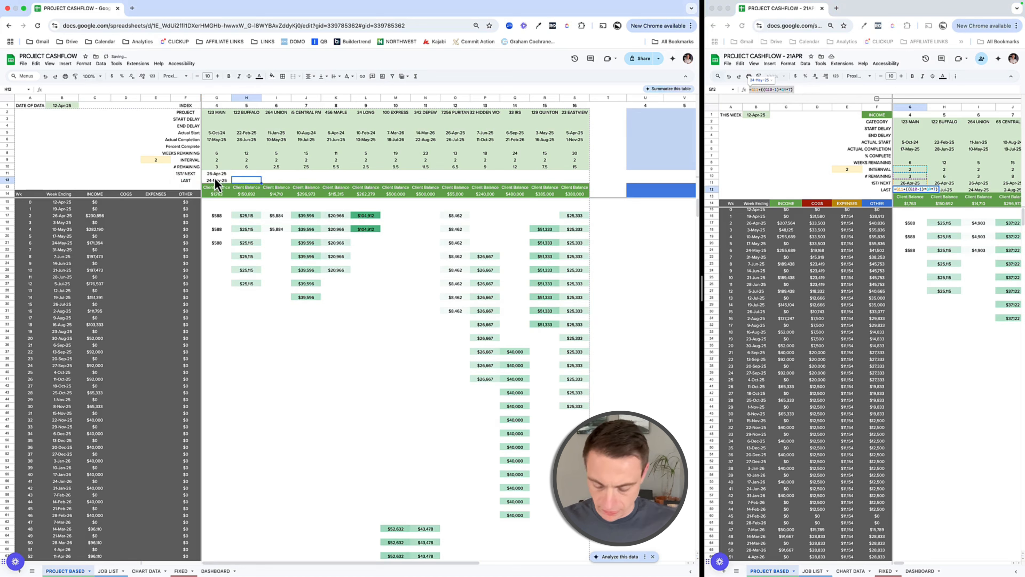
{"action": "left_click_drag", "start_coordinate": [218, 174], "coordinate": [218, 182]}
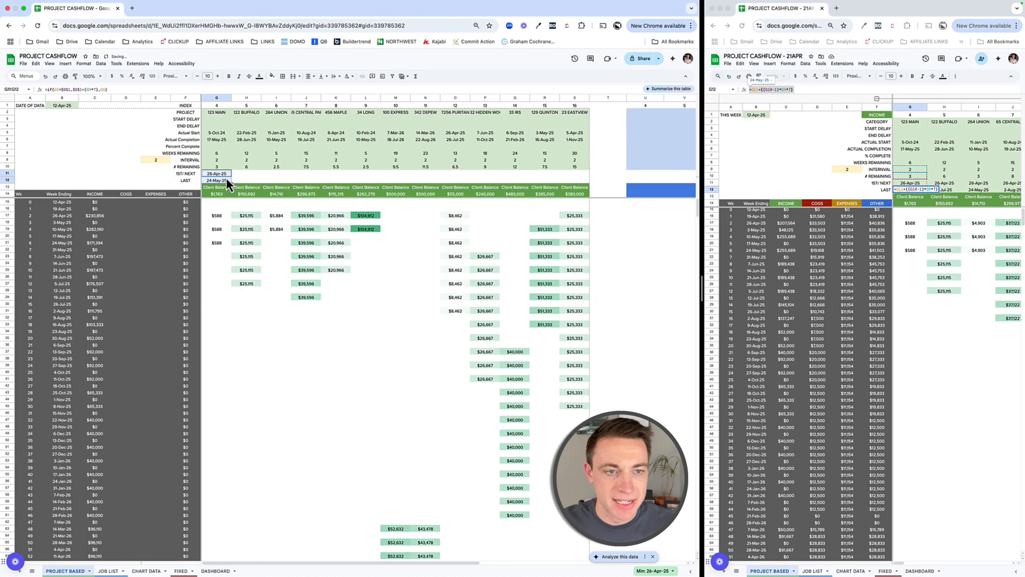
{"action": "left_click_drag", "start_coordinate": [231, 183], "coordinate": [568, 185]}
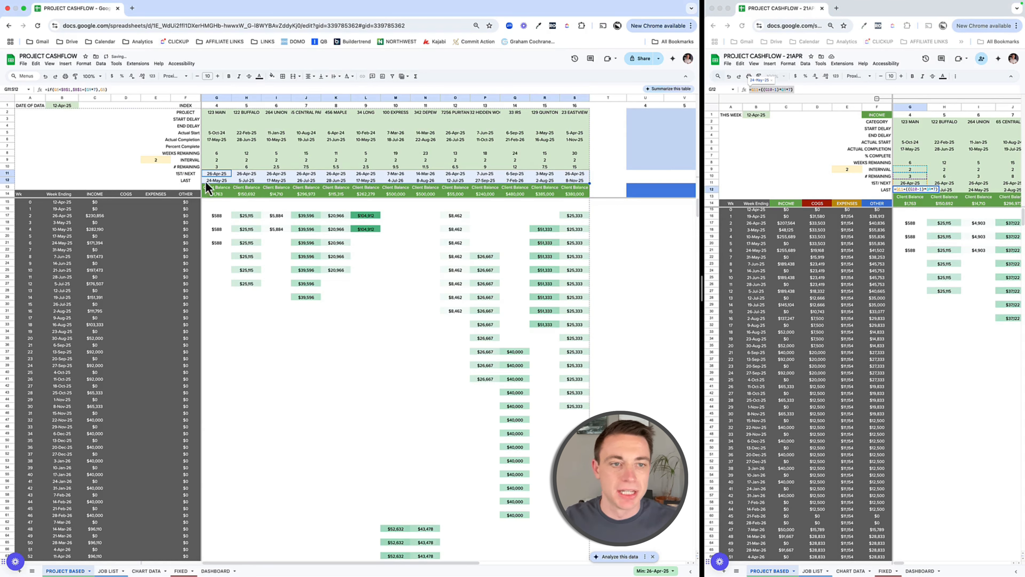
Step: Compare the 1ST/NEXT and LAST formulas in G11 and G12 with the existing payment formula in G17
{"action": "left_click", "coordinate": [214, 176]}
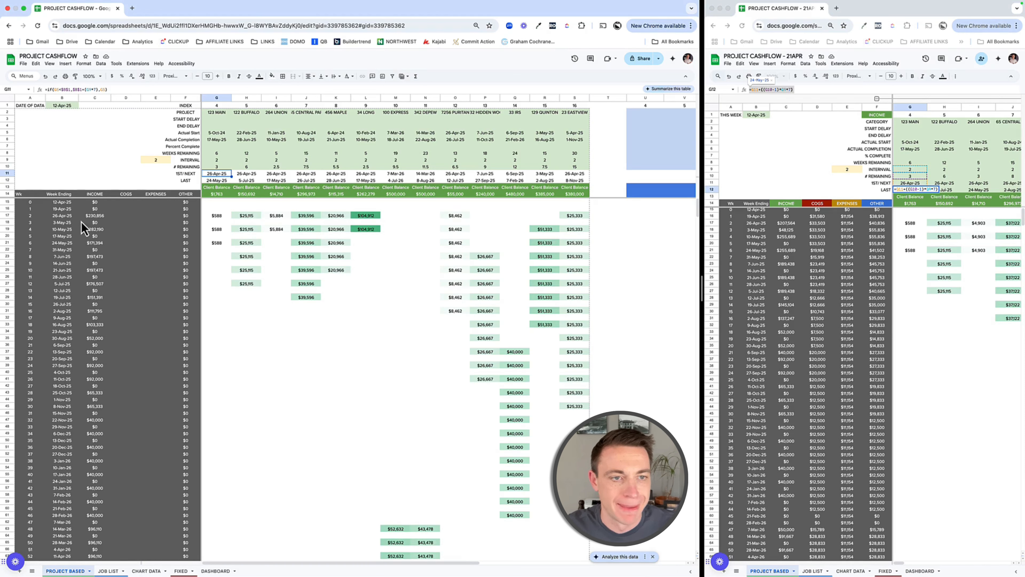
{"action": "left_click", "coordinate": [221, 215]}
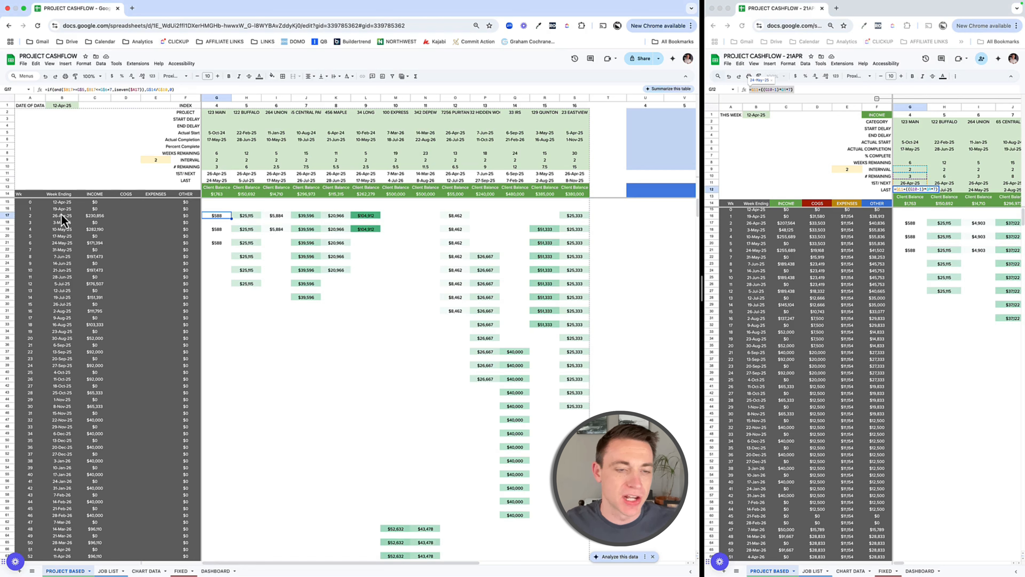
{"action": "left_click", "coordinate": [218, 181]}
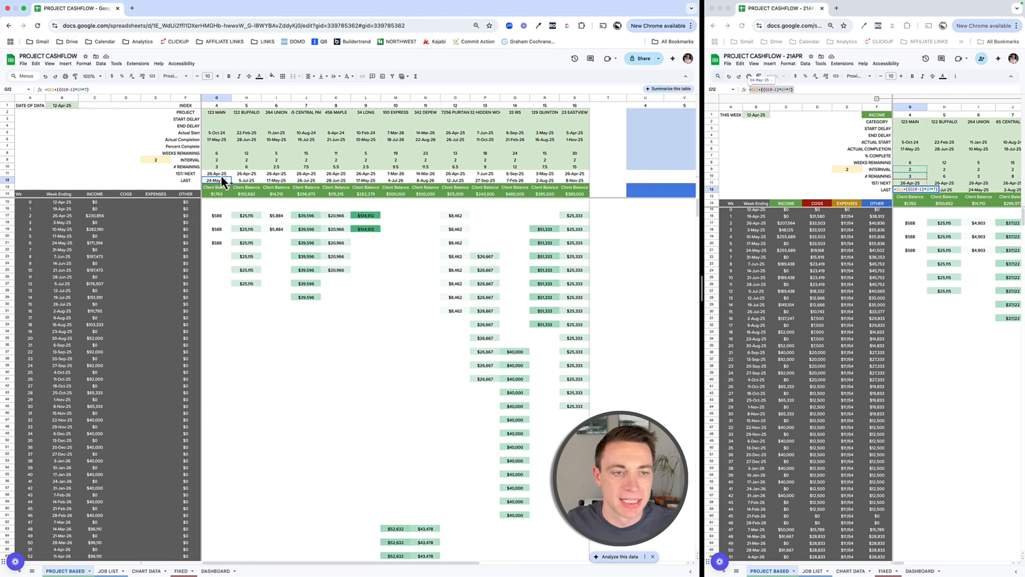
{"action": "left_click_drag", "start_coordinate": [221, 175], "coordinate": [221, 182]}
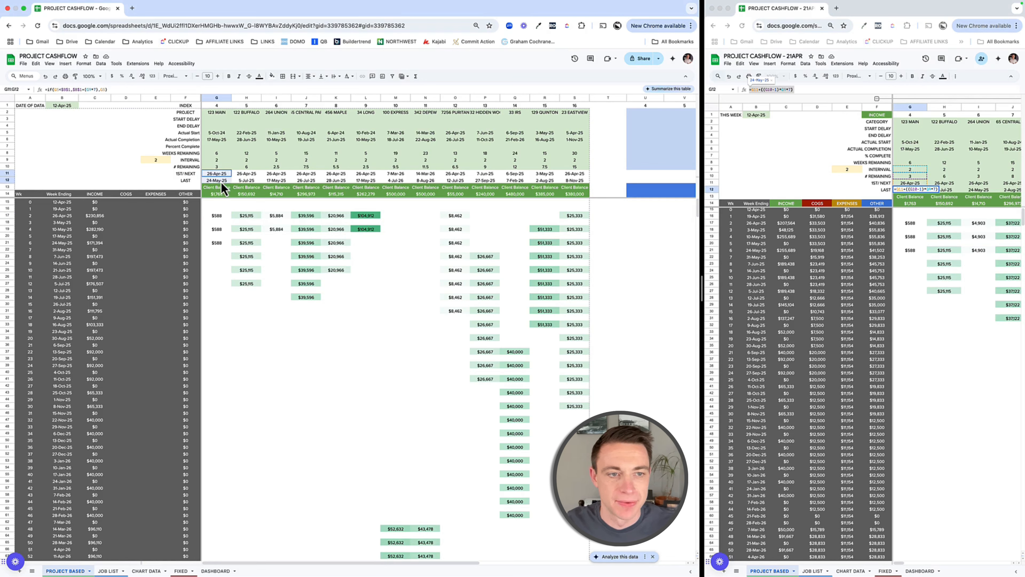
Step: Copy the payment schedule formula from G15 of the reference copy into G15 and make it evaluate as a formula
{"action": "left_click", "coordinate": [910, 210]}
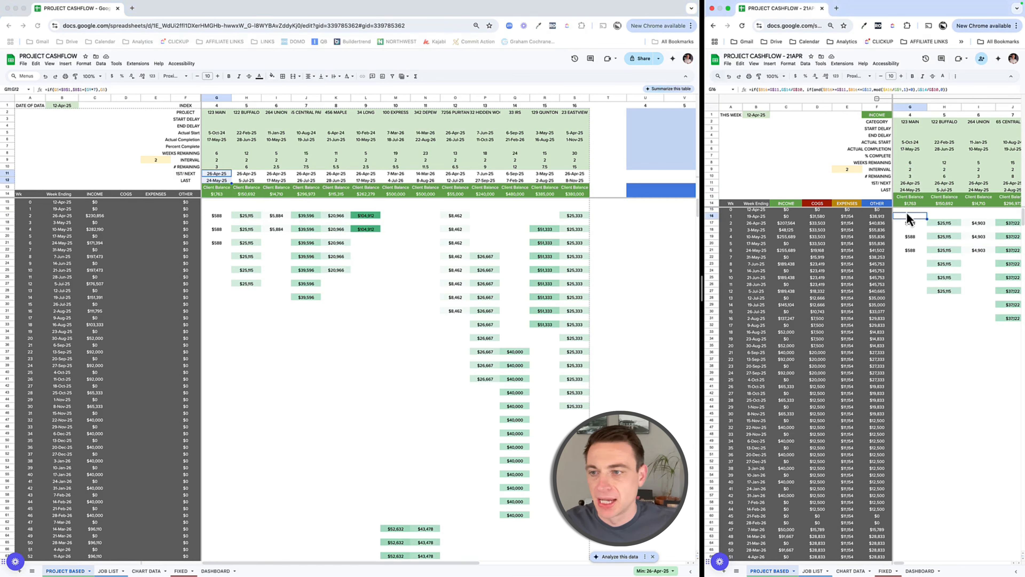
{"action": "key", "text": "Right"}
{"action": "left_click", "coordinate": [215, 201]}
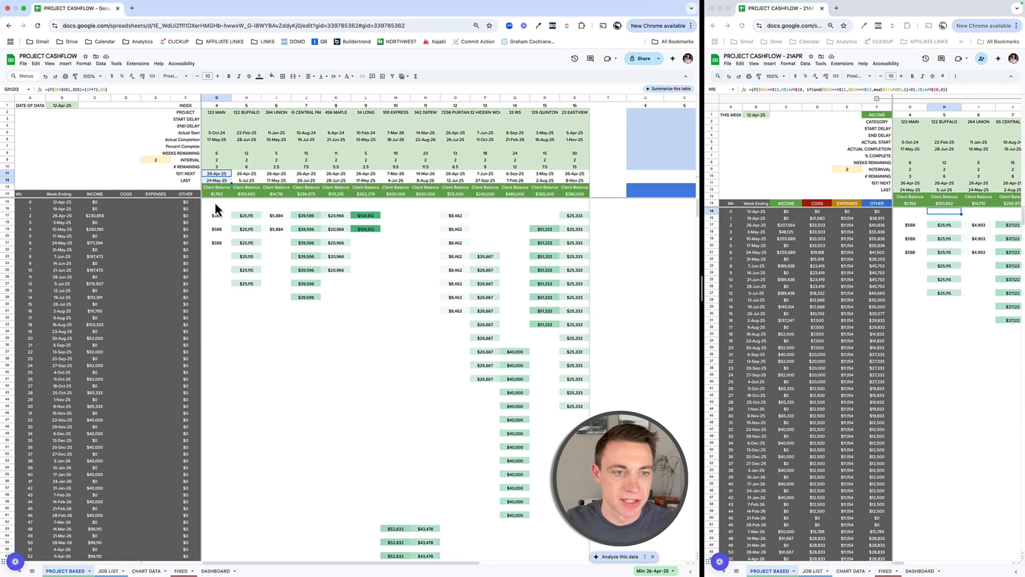
{"action": "key", "text": "ctrl+v"}
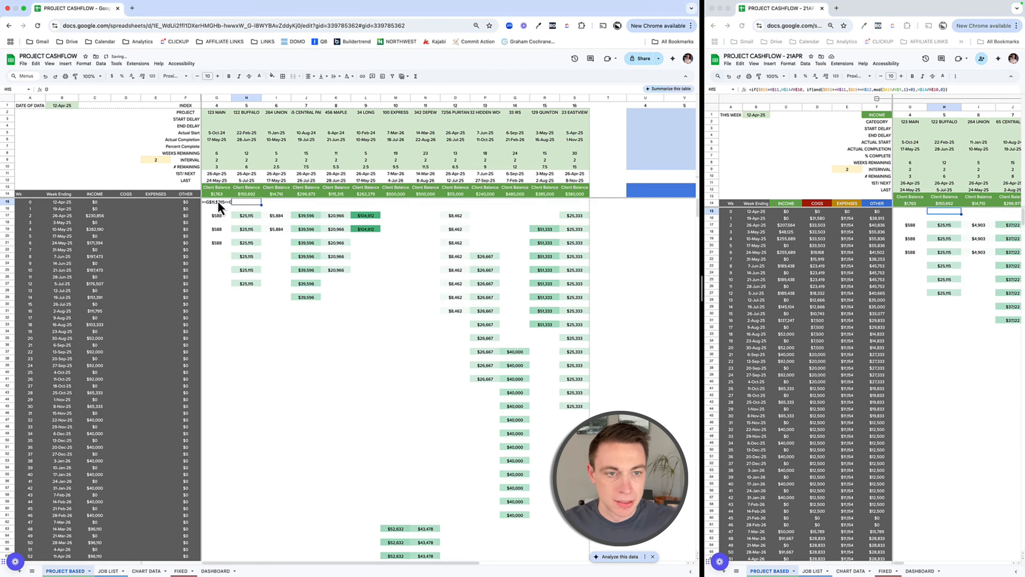
{"action": "left_click", "coordinate": [49, 91]}
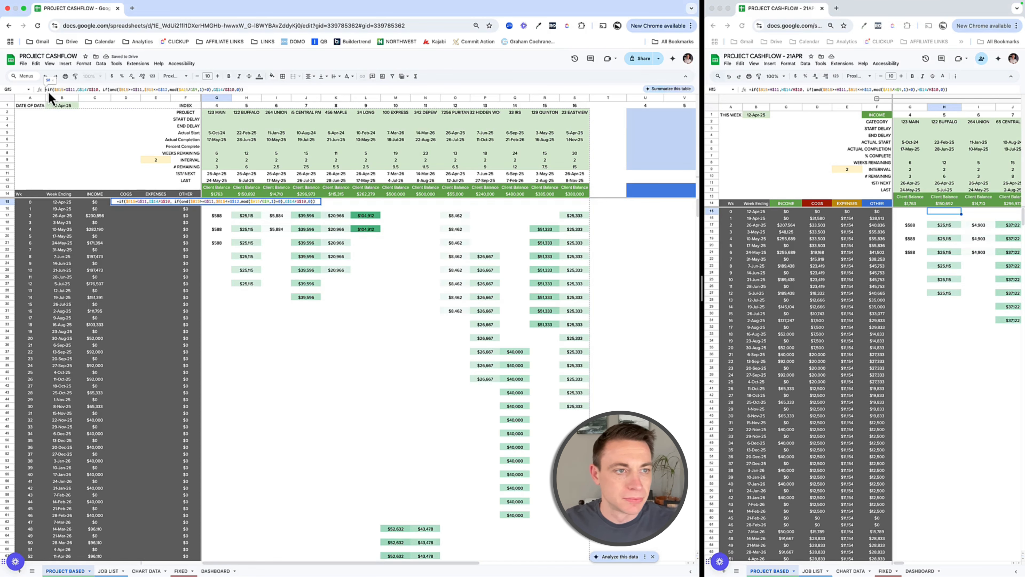
{"action": "key", "text": "Return"}
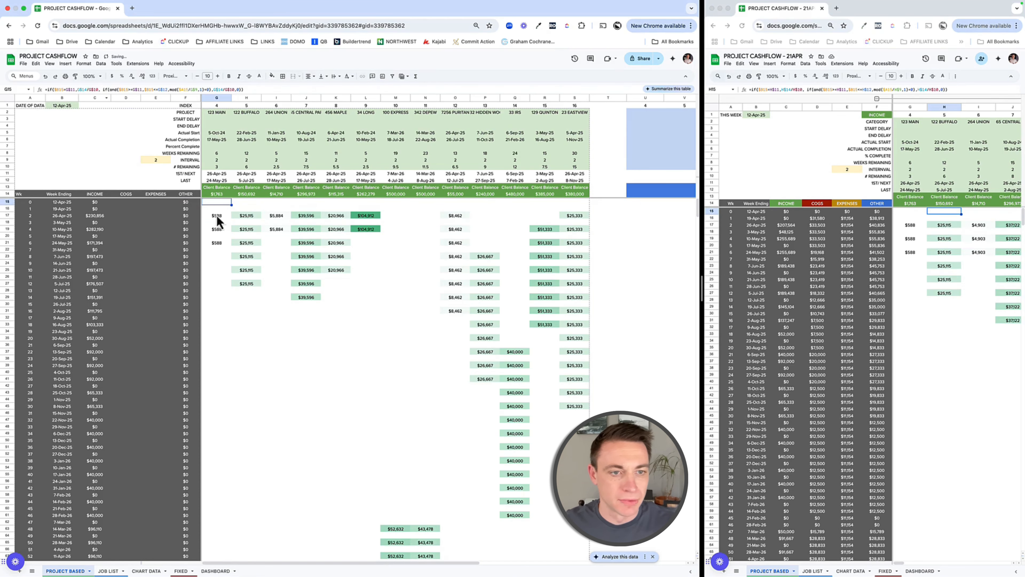
Step: Clear the old payment schedule from G16:S113, below the new formula
{"action": "scroll", "coordinate": [477, 270], "scroll_direction": "down", "scroll_amount": 20}
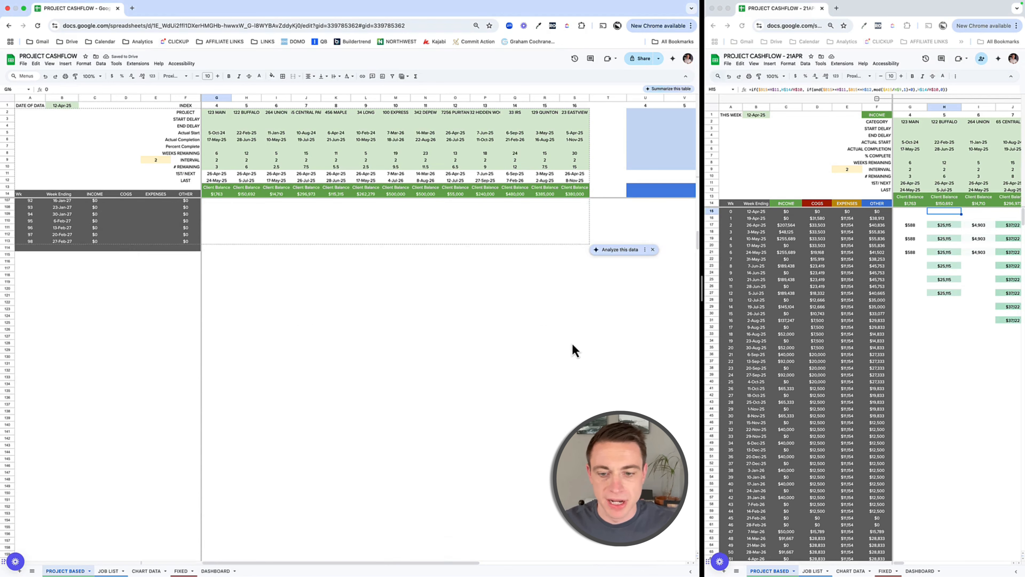
{"action": "left_click", "coordinate": [585, 244], "text": "shift"}
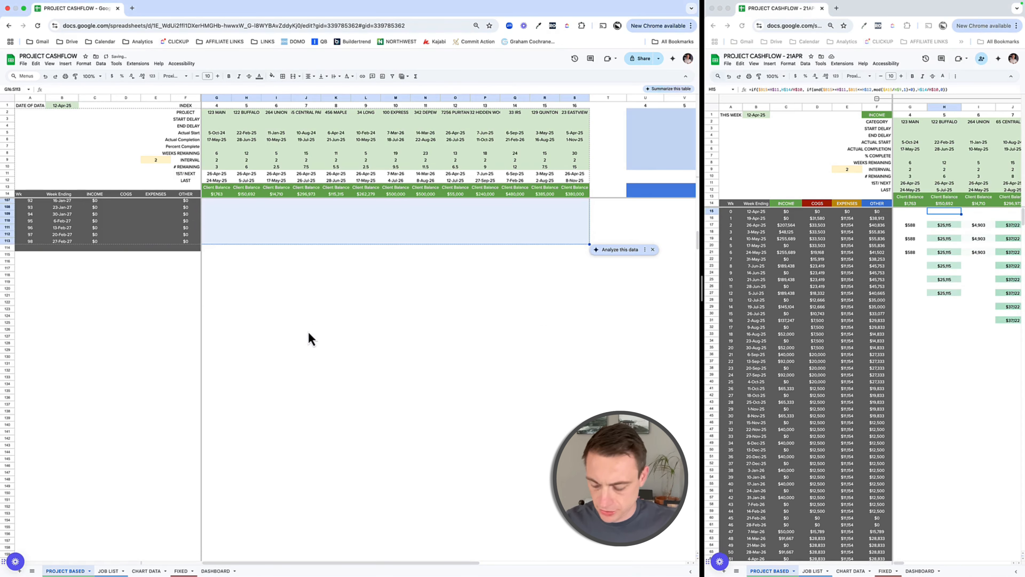
{"action": "scroll", "coordinate": [309, 337], "scroll_direction": "up", "scroll_amount": 20}
Step: Fill the payment schedule formula from G15 across to S15
{"action": "left_click", "coordinate": [220, 201]}
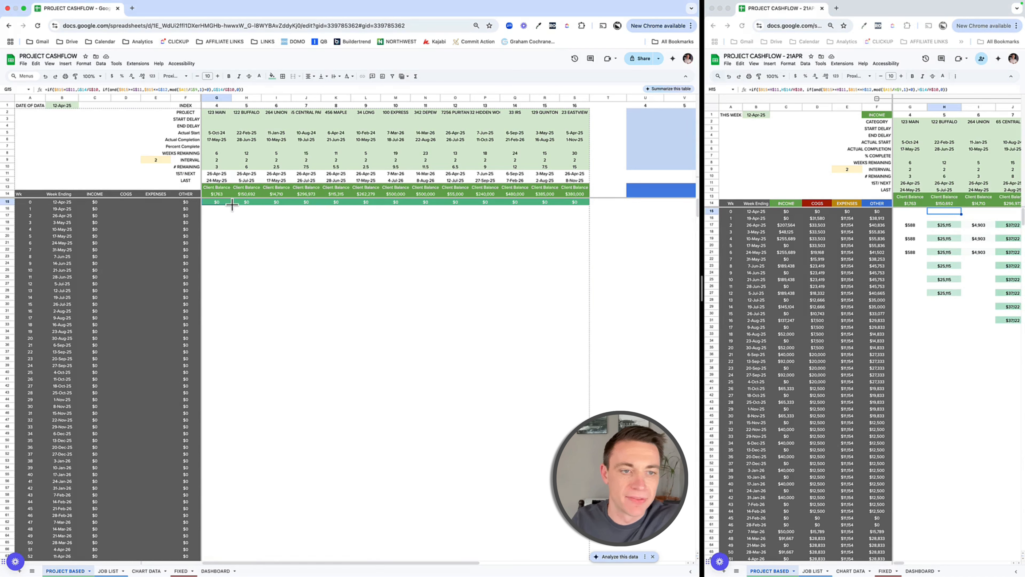
{"action": "left_click_drag", "start_coordinate": [309, 204], "coordinate": [584, 204]}
{"action": "left_click", "coordinate": [594, 203]}
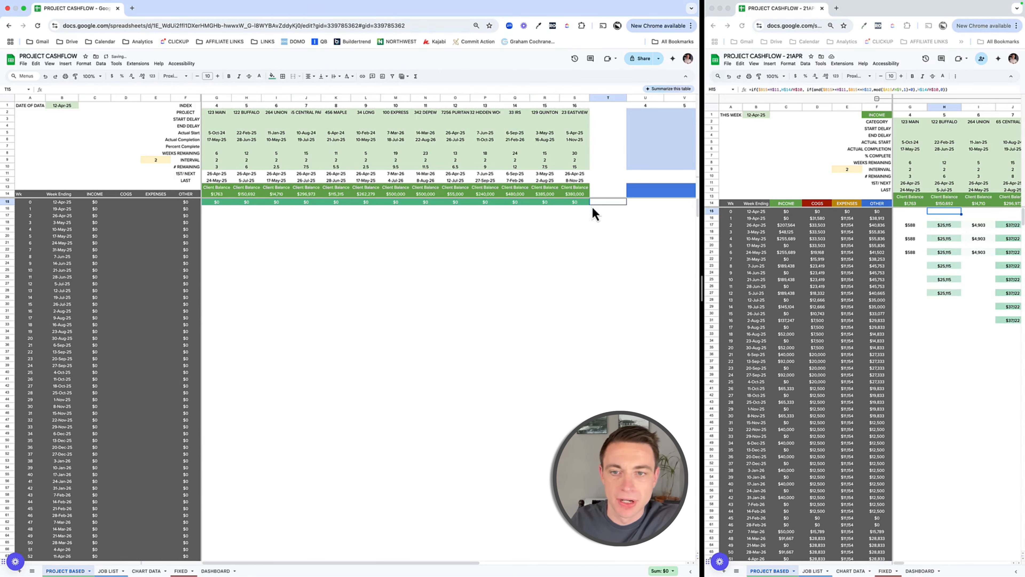
Step: Fill the formulas in G15:S15 down to row 113 and sum the scheduled payments of the first two projects
{"action": "left_click", "coordinate": [217, 203]}
{"action": "left_click", "coordinate": [578, 203], "text": "shift"}
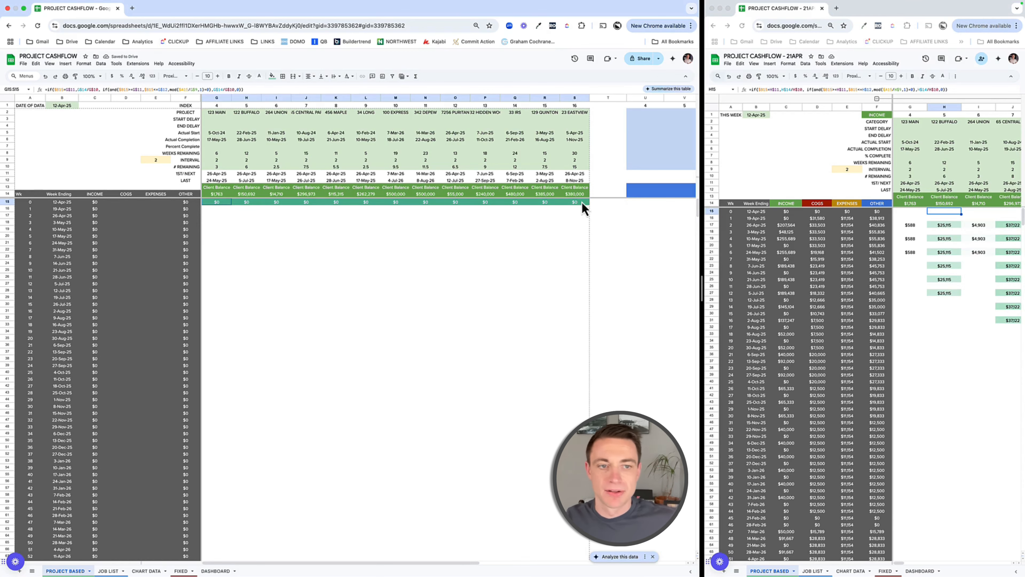
{"action": "scroll", "coordinate": [591, 218], "scroll_direction": "down", "scroll_amount": 10}
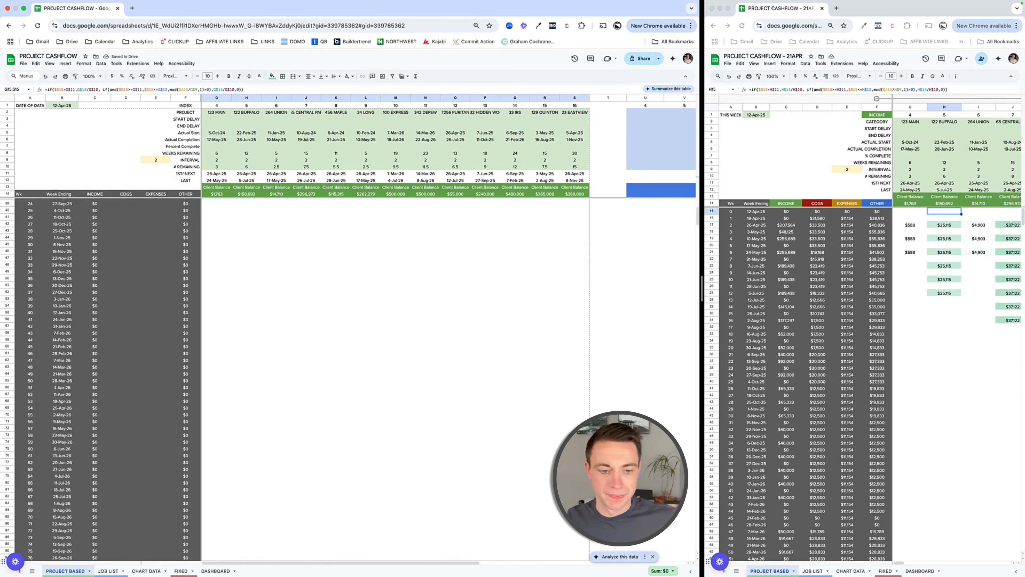
{"action": "scroll", "coordinate": [536, 481], "scroll_direction": "down", "scroll_amount": 5}
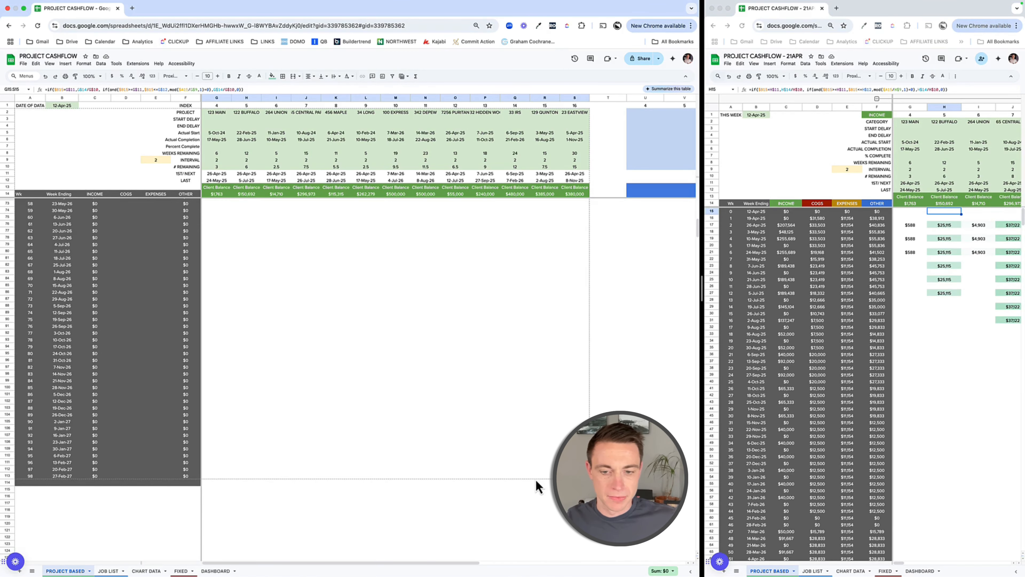
{"action": "left_click", "coordinate": [536, 479], "text": "shift"}
{"action": "key", "text": "ctrl+d"}
{"action": "scroll", "coordinate": [421, 366], "scroll_direction": "up", "scroll_amount": 15}
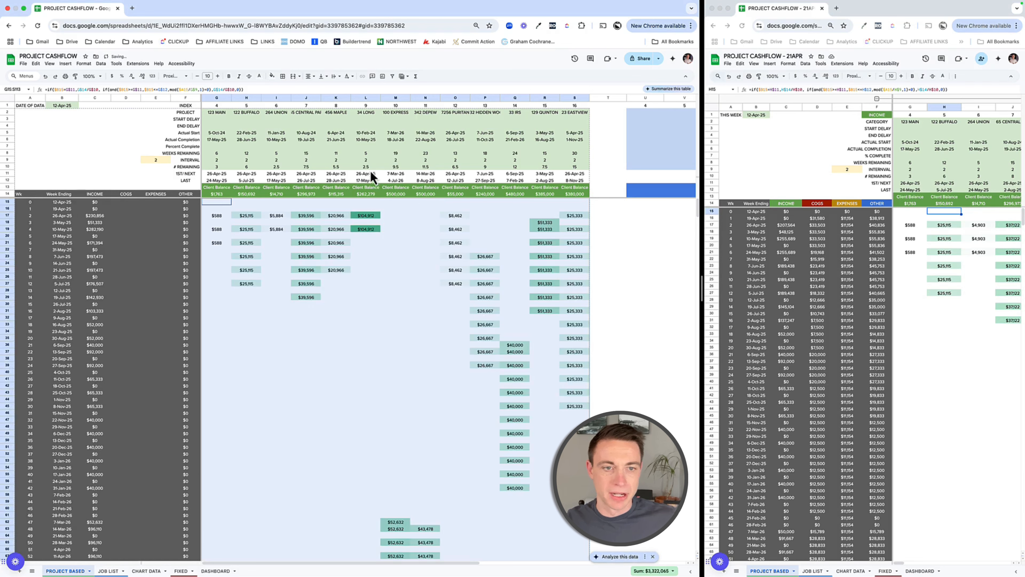
{"action": "left_click_drag", "start_coordinate": [217, 215], "coordinate": [217, 254]}
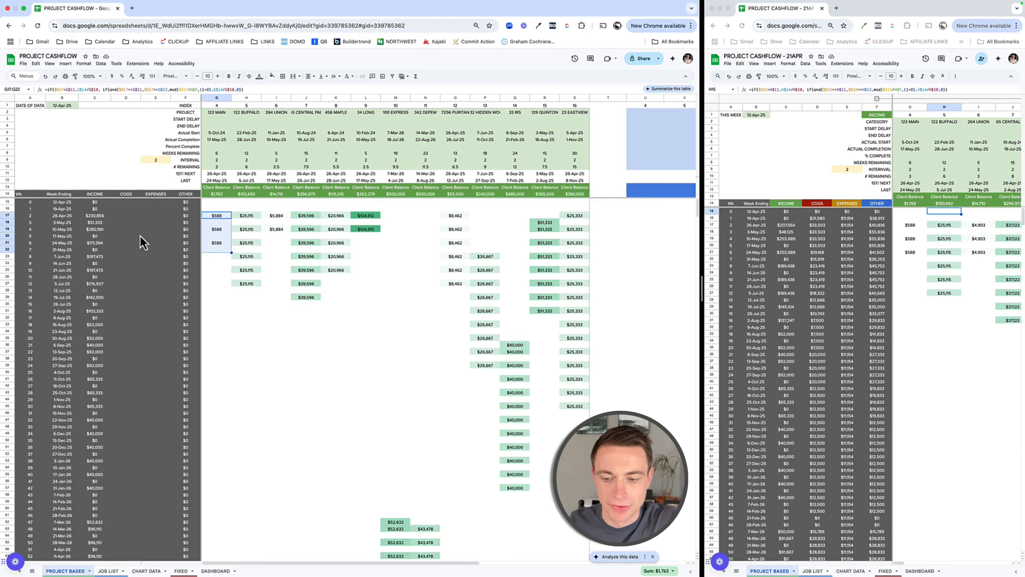
{"action": "left_click_drag", "start_coordinate": [244, 217], "coordinate": [254, 303]}
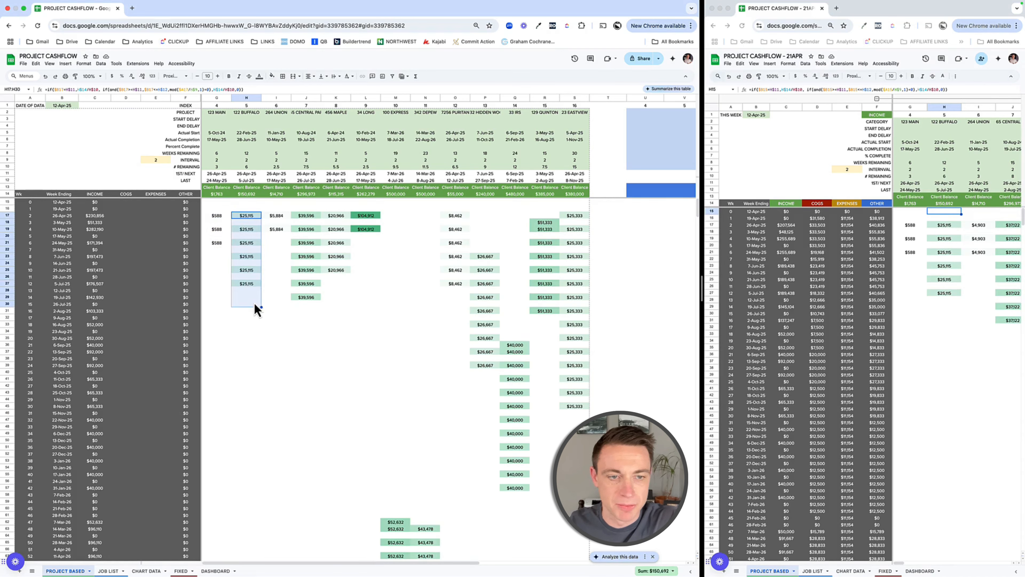
Step: Test the payment schedule with invoice intervals of 1 and 3 in E9
{"action": "left_click", "coordinate": [162, 161]}
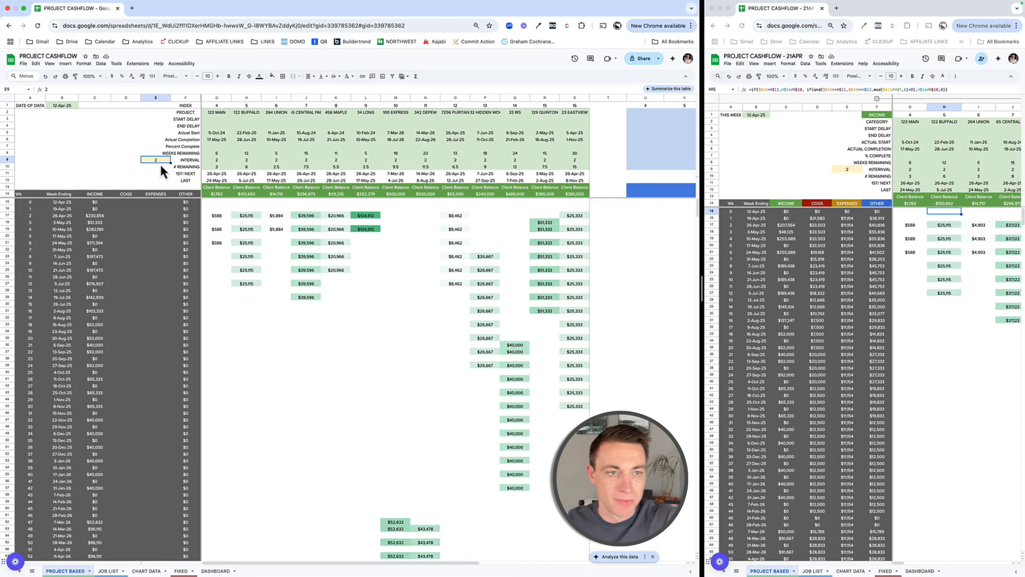
{"action": "type", "text": "1"}
{"action": "key", "text": "Tab"}
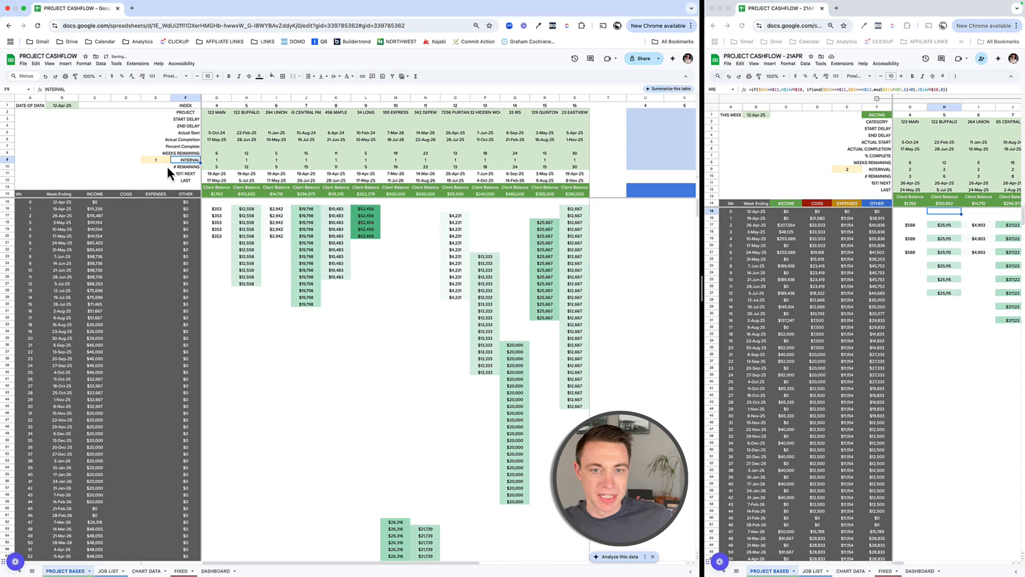
{"action": "left_click", "coordinate": [161, 161]}
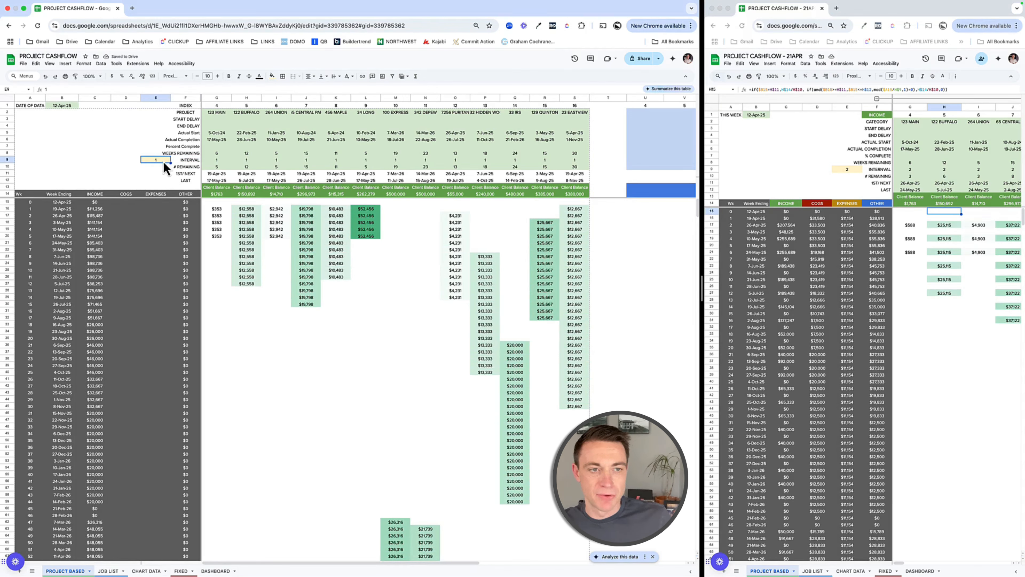
{"action": "type", "text": "3"}
{"action": "key", "text": "Tab"}
Step: Set the invoice interval in E9 to 4
{"action": "left_click", "coordinate": [162, 161]}
{"action": "type", "text": "4"}
{"action": "key", "text": "Tab"}
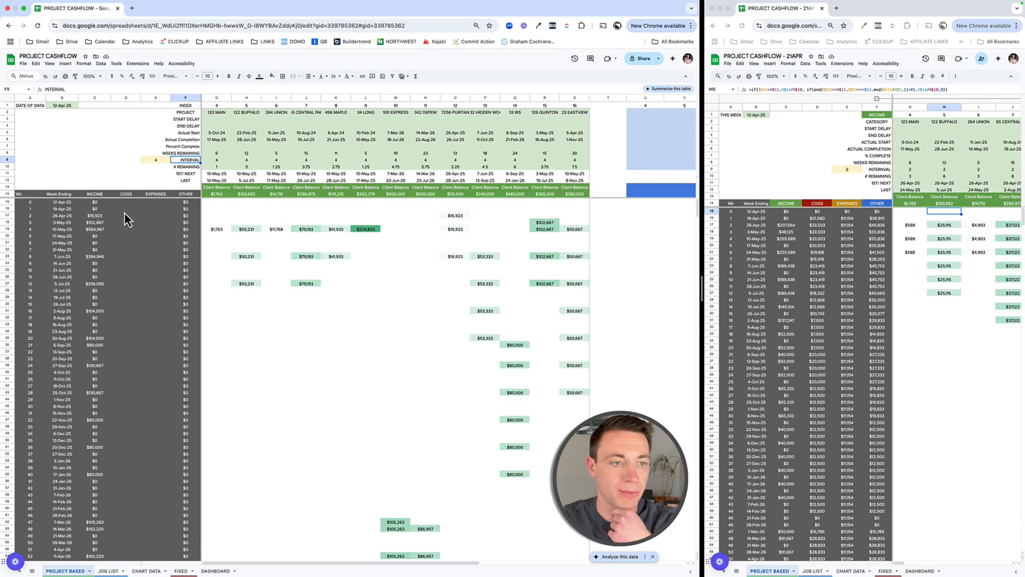
Step: Copy the header colours of INCOME, COGS, EXPENSES and OTHER from the reference copy onto the matching headers in C14:F14
{"action": "left_click", "coordinate": [786, 204]}
{"action": "left_click_drag", "start_coordinate": [791, 210], "coordinate": [874, 207]}
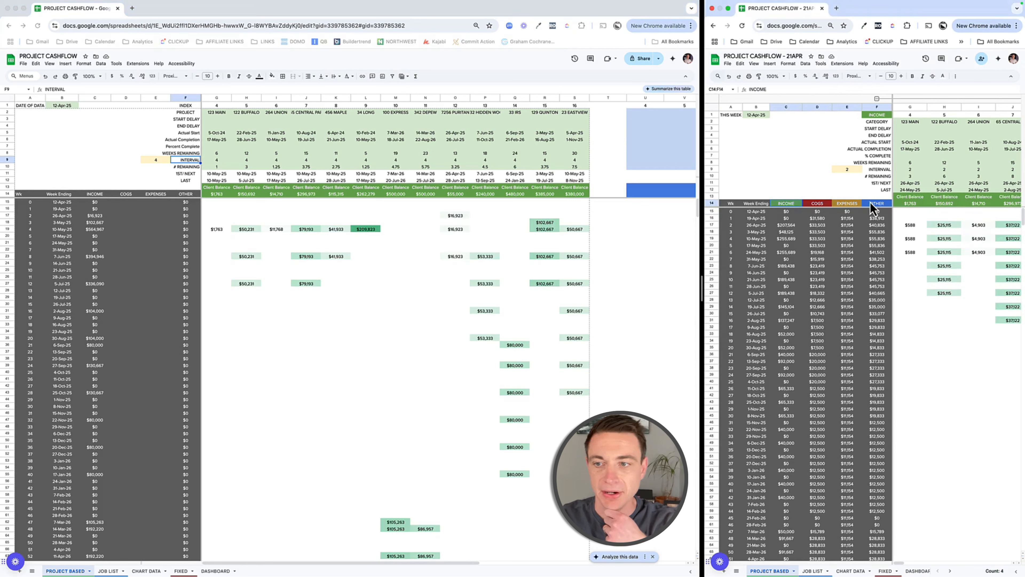
{"action": "left_click", "coordinate": [100, 195]}
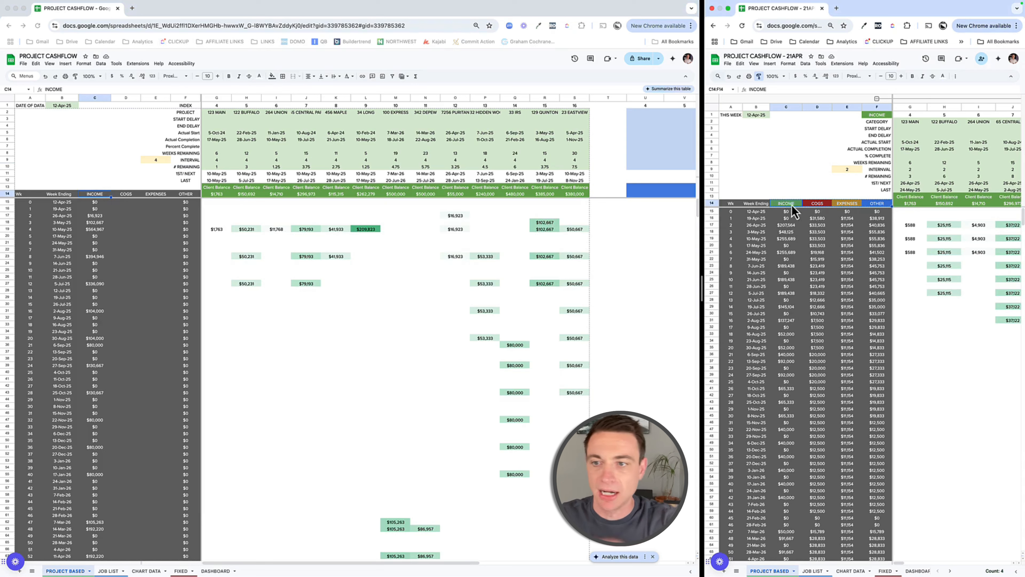
{"action": "left_click_drag", "start_coordinate": [785, 204], "coordinate": [868, 205]}
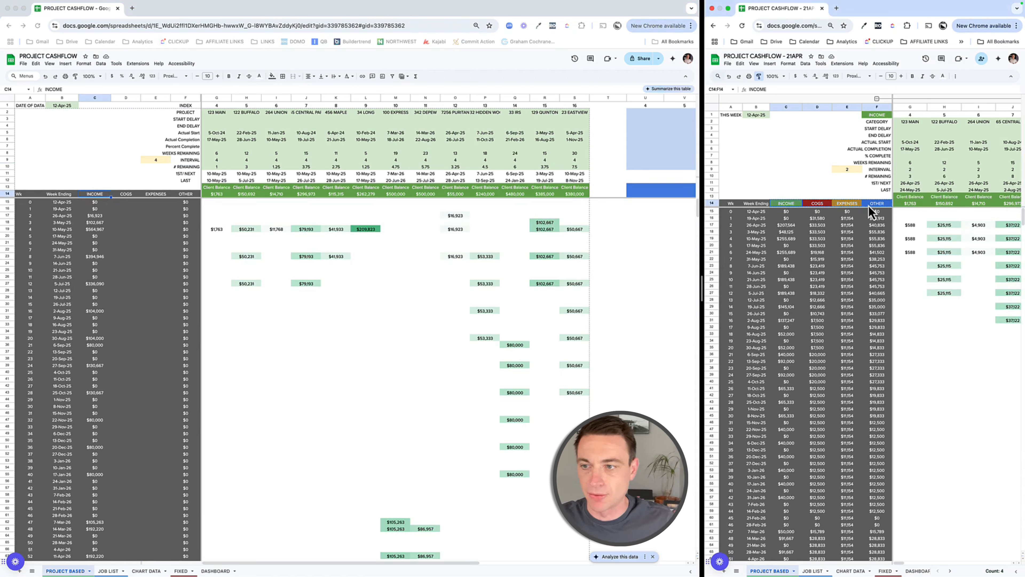
{"action": "left_click", "coordinate": [93, 195]}
{"action": "key", "text": "super+v"}
Step: Enter the INCOME formula in C15 as the sum of G15:S15 and fill it down to row 113
{"action": "left_click", "coordinate": [98, 204]}
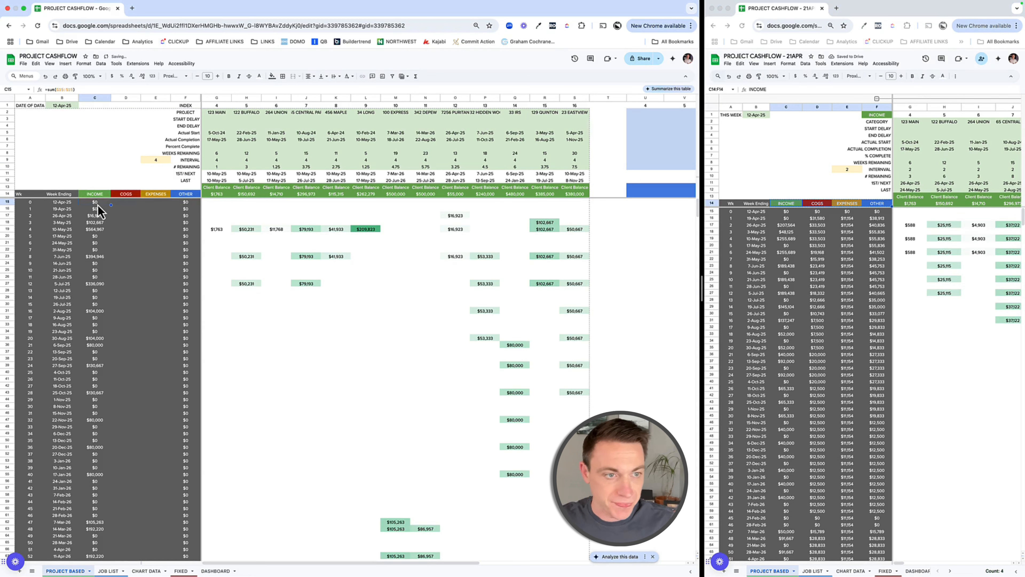
{"action": "double_click", "coordinate": [97, 202]}
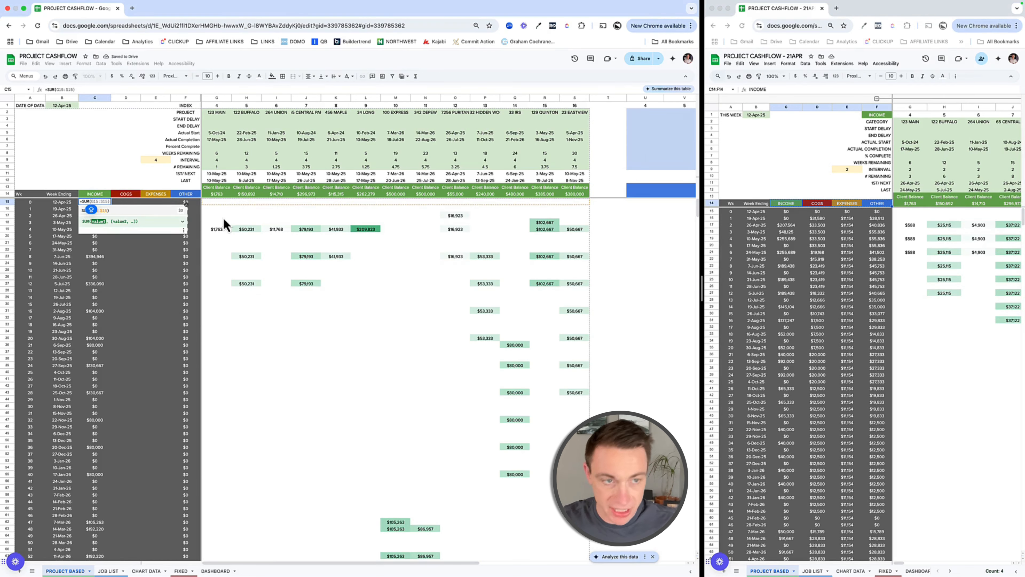
{"action": "key", "text": "Return"}
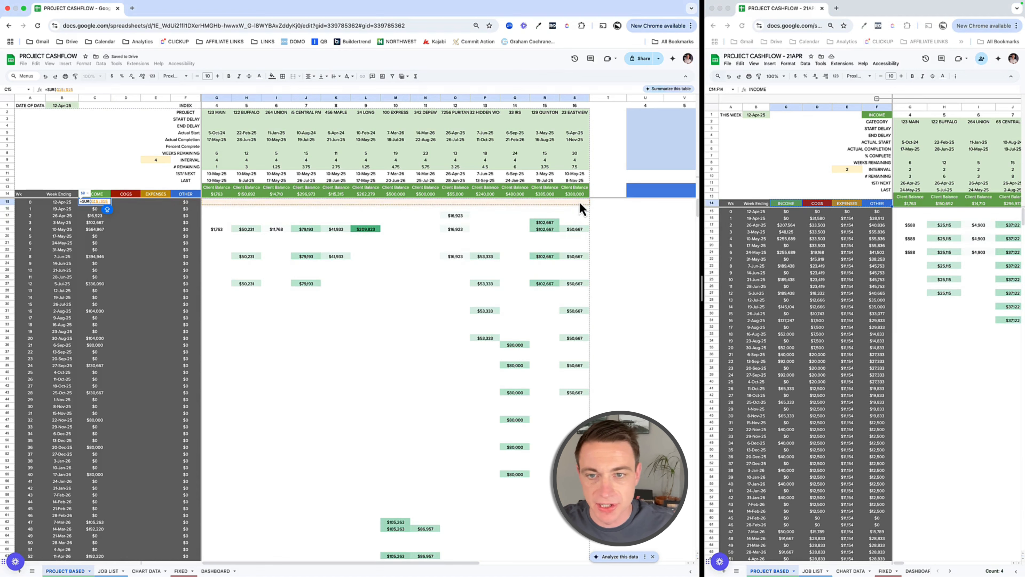
{"action": "left_click", "coordinate": [105, 204]}
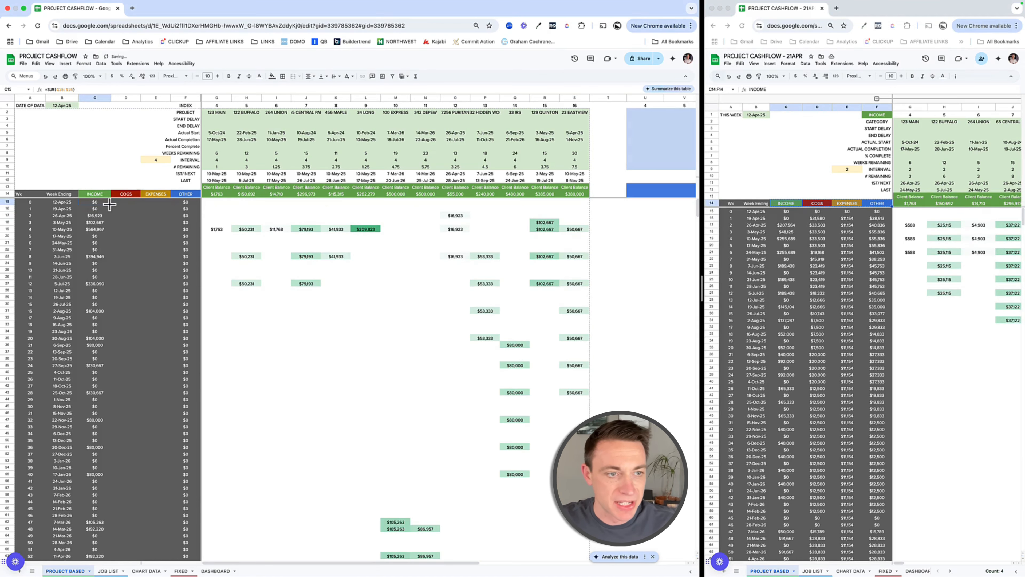
{"action": "scroll", "coordinate": [109, 479], "scroll_direction": "down", "scroll_amount": 20}
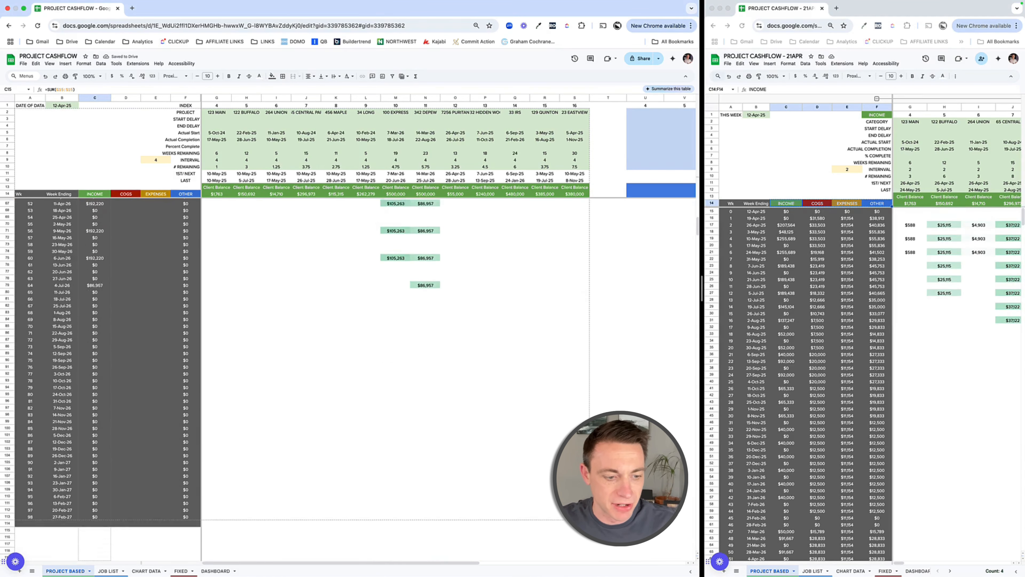
{"action": "left_click", "coordinate": [107, 471], "text": "shift"}
{"action": "scroll", "coordinate": [108, 437], "scroll_direction": "up", "scroll_amount": 20}
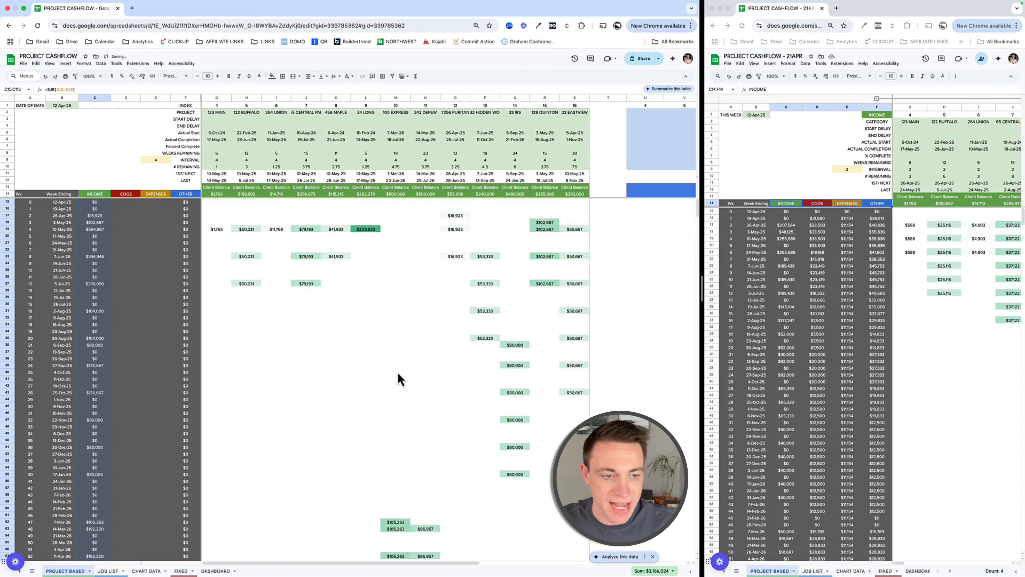
Step: Widen the working spreadsheet's window beside the reference copy to show more project columns
{"action": "scroll", "coordinate": [496, 358], "scroll_direction": "right", "scroll_amount": 4}
{"action": "scroll", "coordinate": [496, 359], "scroll_direction": "right", "scroll_amount": 6}
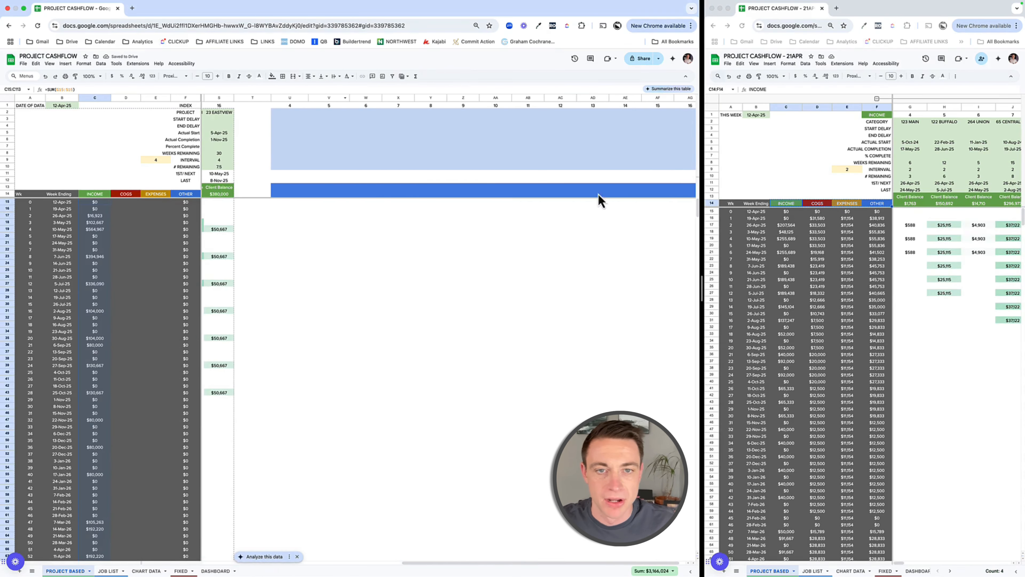
{"action": "scroll", "coordinate": [890, 238], "scroll_direction": "right", "scroll_amount": 8}
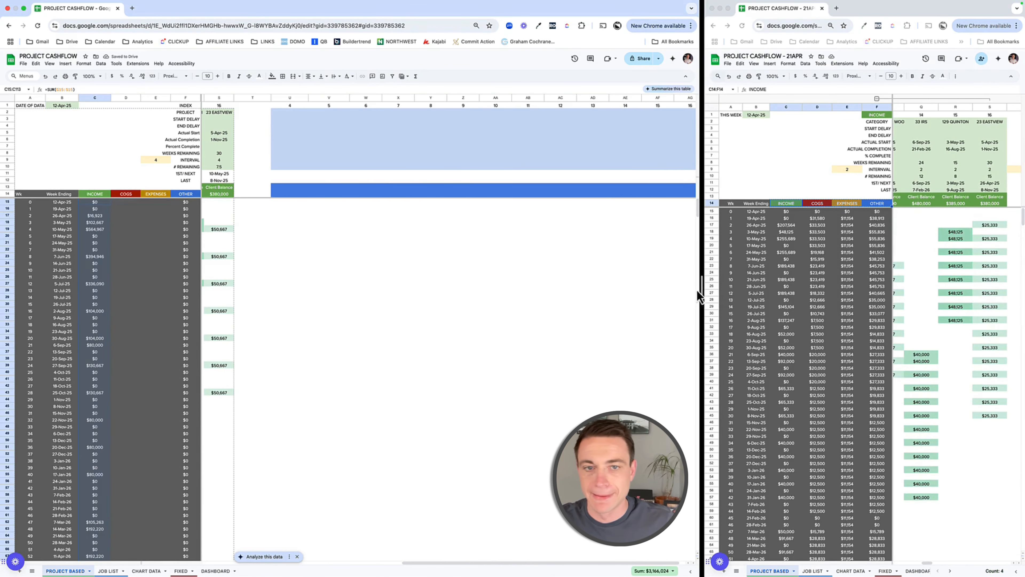
{"action": "left_click_drag", "start_coordinate": [702, 290], "coordinate": [883, 291]}
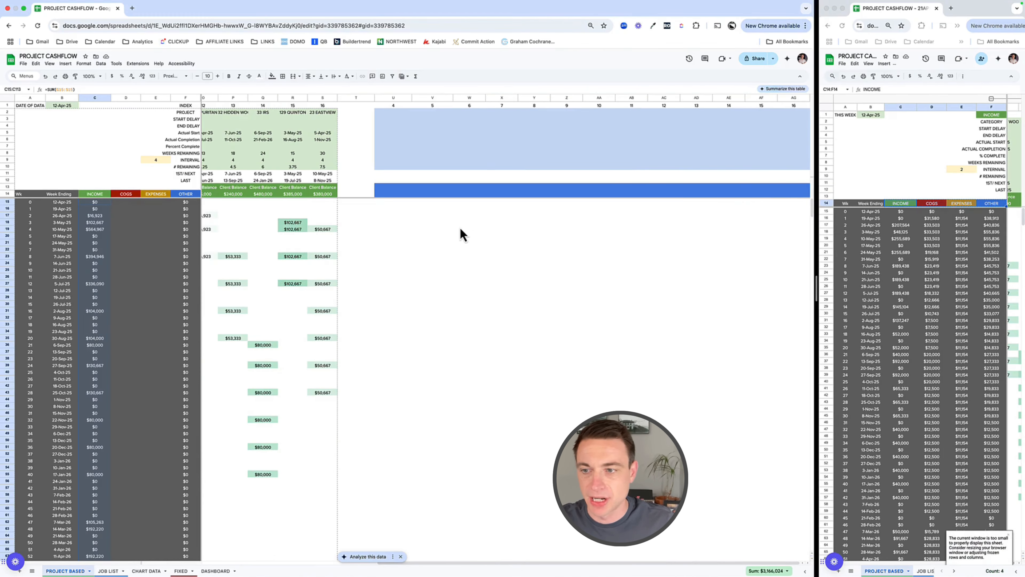
{"action": "scroll", "coordinate": [451, 224], "scroll_direction": "left", "scroll_amount": 6}
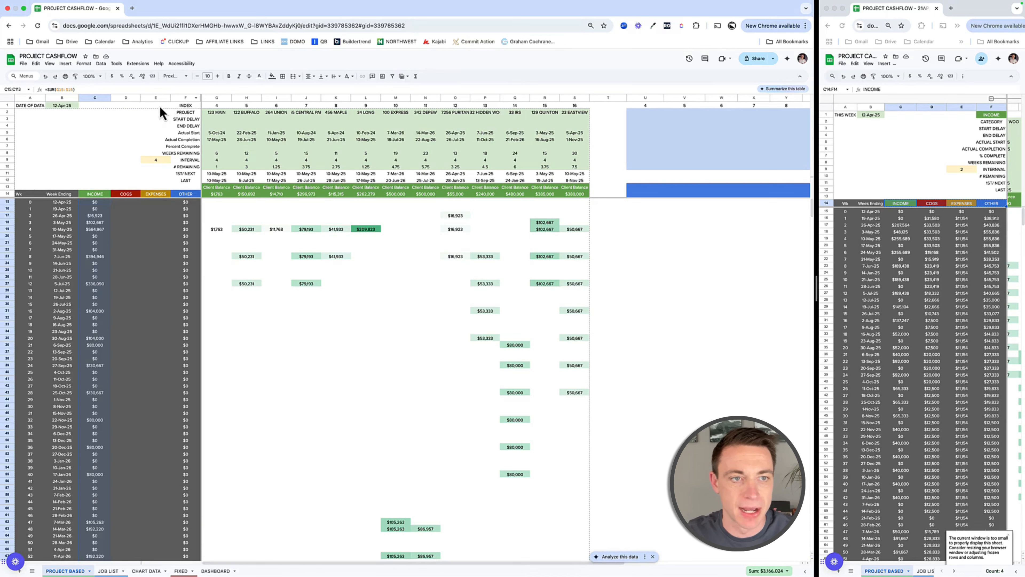
Step: Copy the project header block G1:S14 into the blue placeholder block starting at U1
{"action": "left_click_drag", "start_coordinate": [159, 106], "coordinate": [573, 179]}
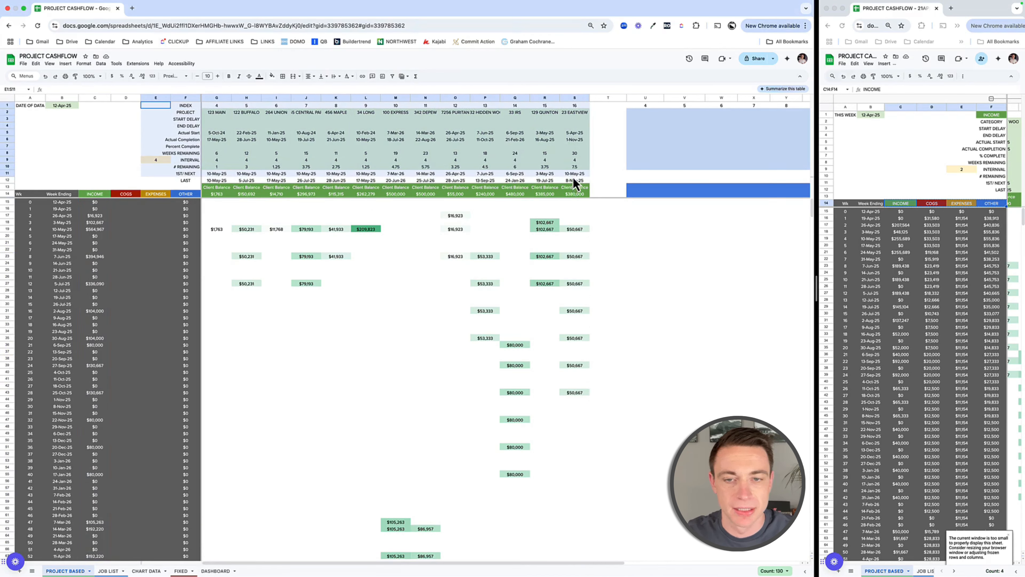
{"action": "key", "text": "ctrl+c"}
{"action": "left_click", "coordinate": [178, 113]}
{"action": "left_click_drag", "start_coordinate": [217, 107], "coordinate": [583, 196]}
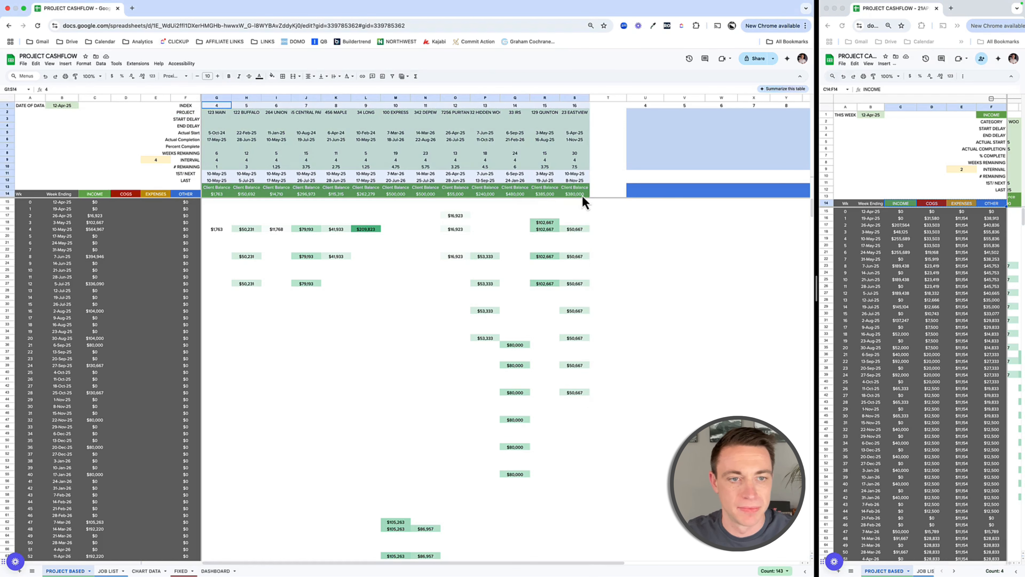
{"action": "left_click", "coordinate": [645, 105]}
{"action": "key", "text": "ctrl+v"}
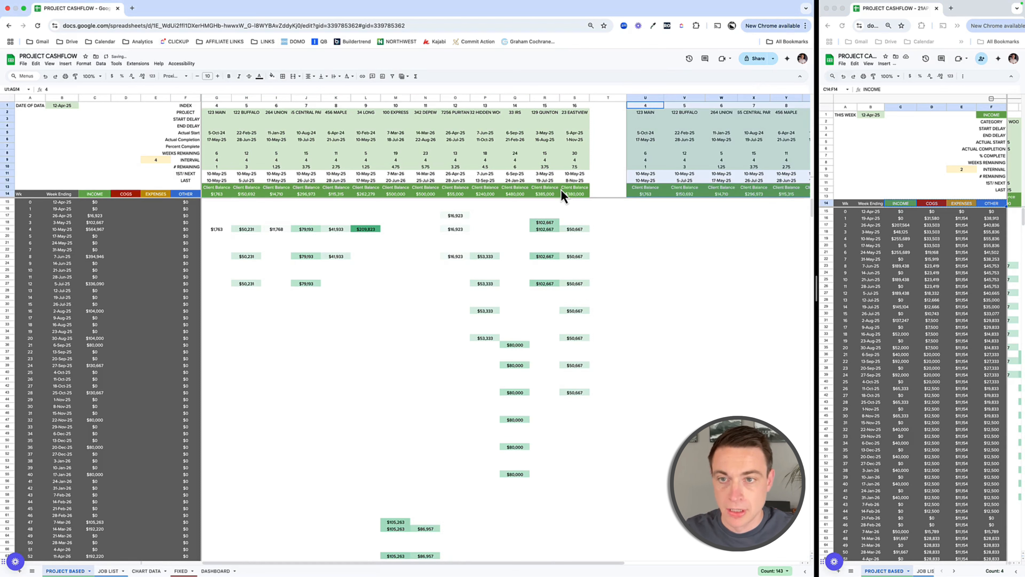
Step: Copy the payment schedule formula from G15 to U15 and fill it across to AG15
{"action": "left_click", "coordinate": [216, 203]}
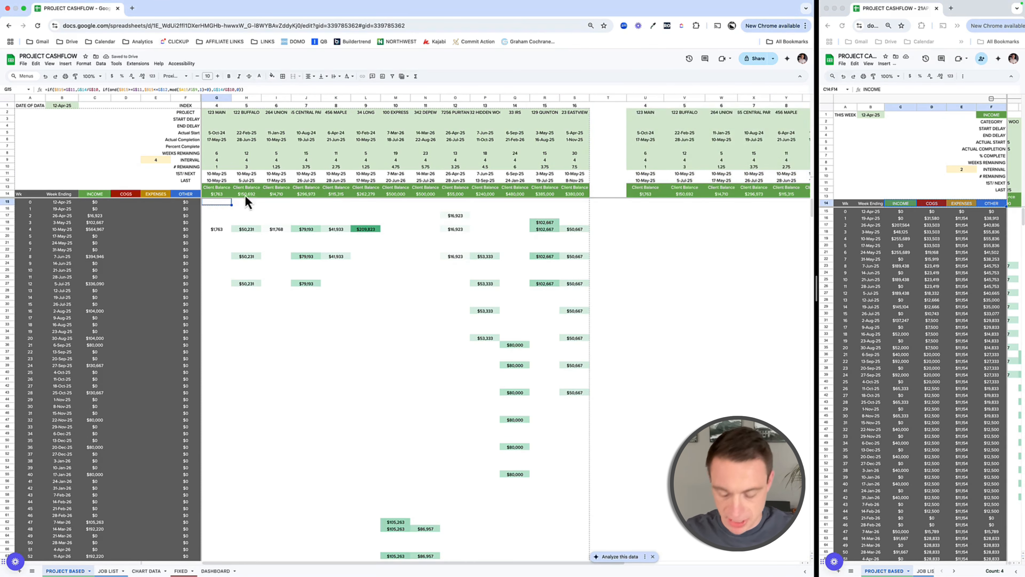
{"action": "key", "text": "ctrl+c"}
{"action": "left_click", "coordinate": [644, 201]}
{"action": "key", "text": "ctrl+v"}
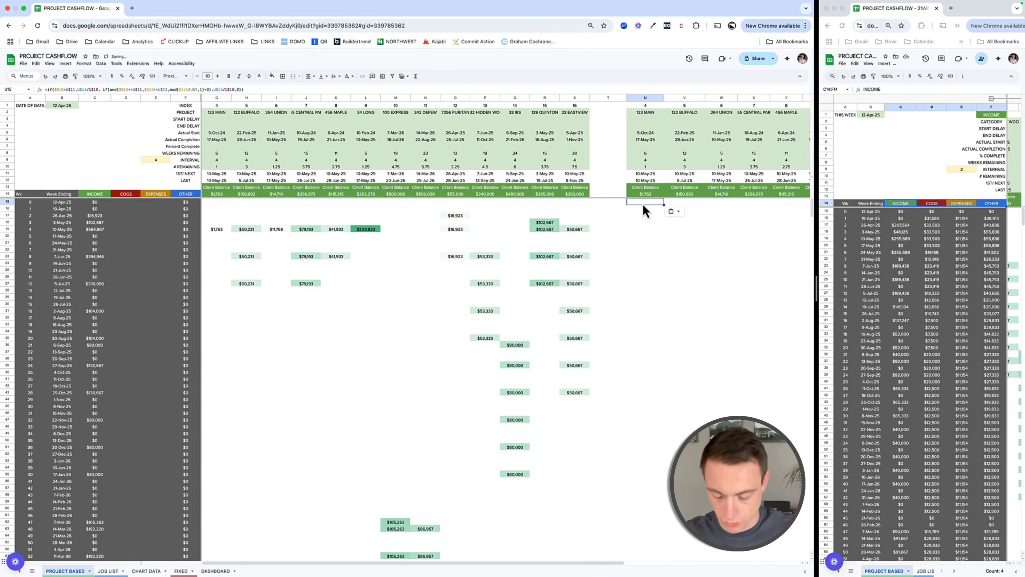
{"action": "scroll", "coordinate": [643, 210], "scroll_direction": "right", "scroll_amount": 5}
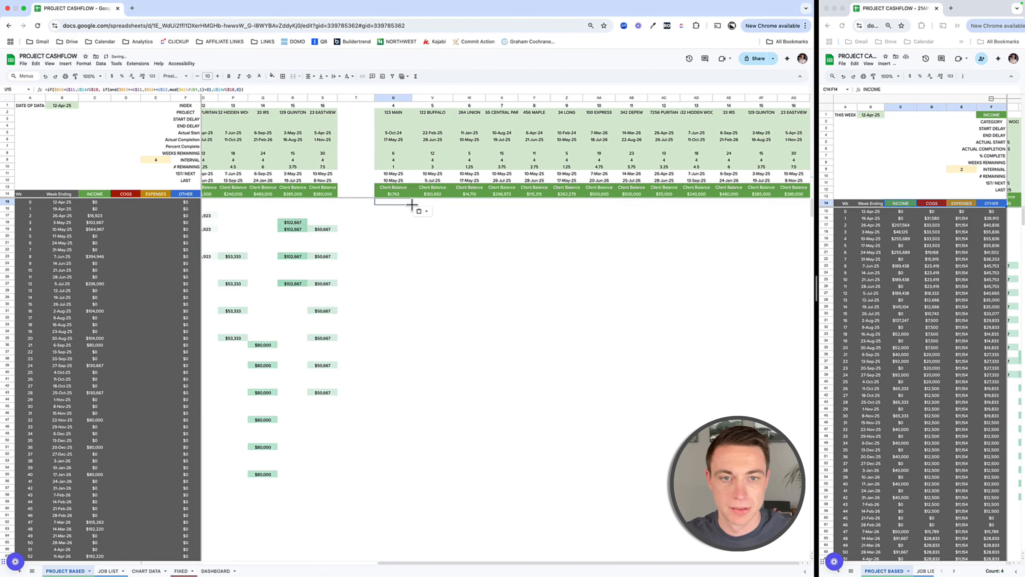
{"action": "left_click", "coordinate": [806, 204], "text": "shift"}
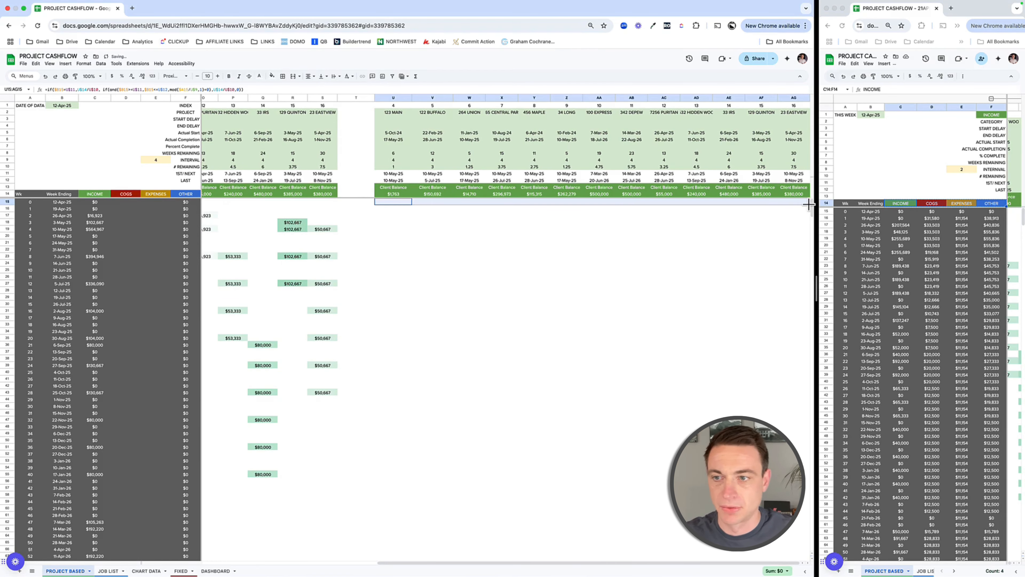
Step: Fill the schedule formulas in U15:AG15 down to row 114
{"action": "scroll", "coordinate": [605, 363], "scroll_direction": "down", "scroll_amount": 10}
{"action": "scroll", "coordinate": [762, 461], "scroll_direction": "down", "scroll_amount": 2}
{"action": "left_click", "coordinate": [760, 462], "text": "shift"}
{"action": "key", "text": "super+d"}
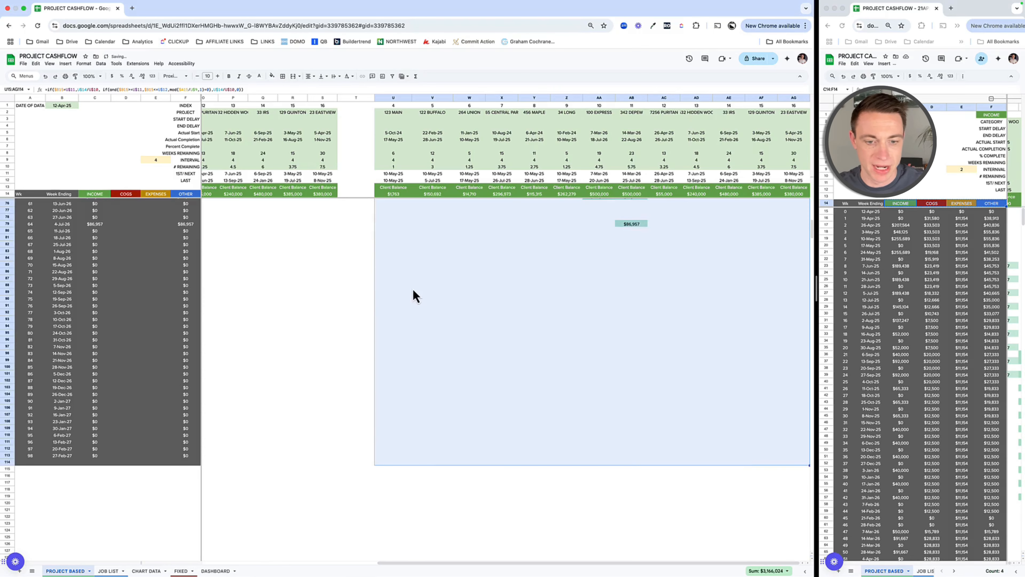
{"action": "scroll", "coordinate": [415, 267], "scroll_direction": "up", "scroll_amount": 10}
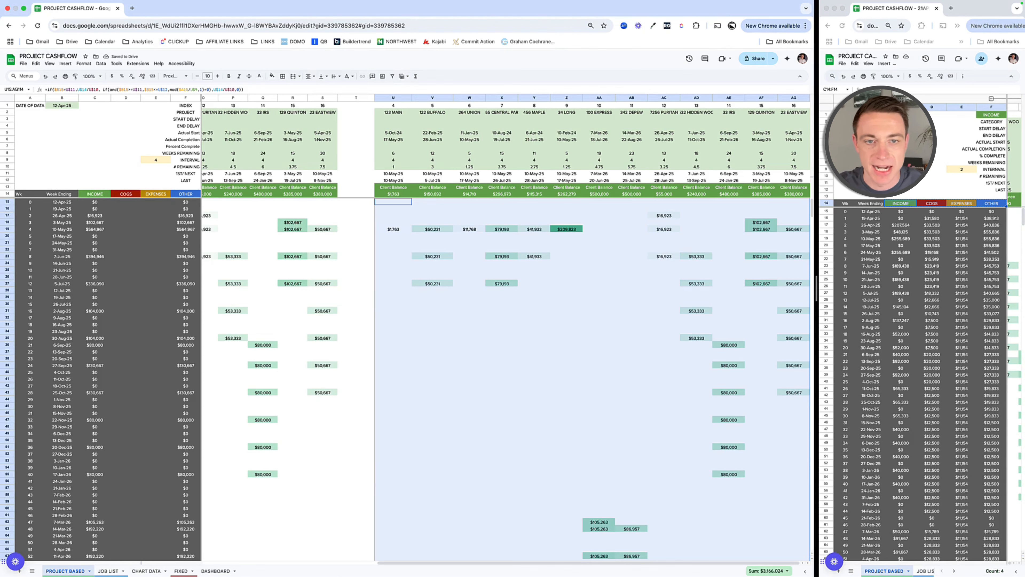
Step: Copy the Costs Outstanding heading text from L3 of the JOB LIST sheet
{"action": "left_click", "coordinate": [108, 571]}
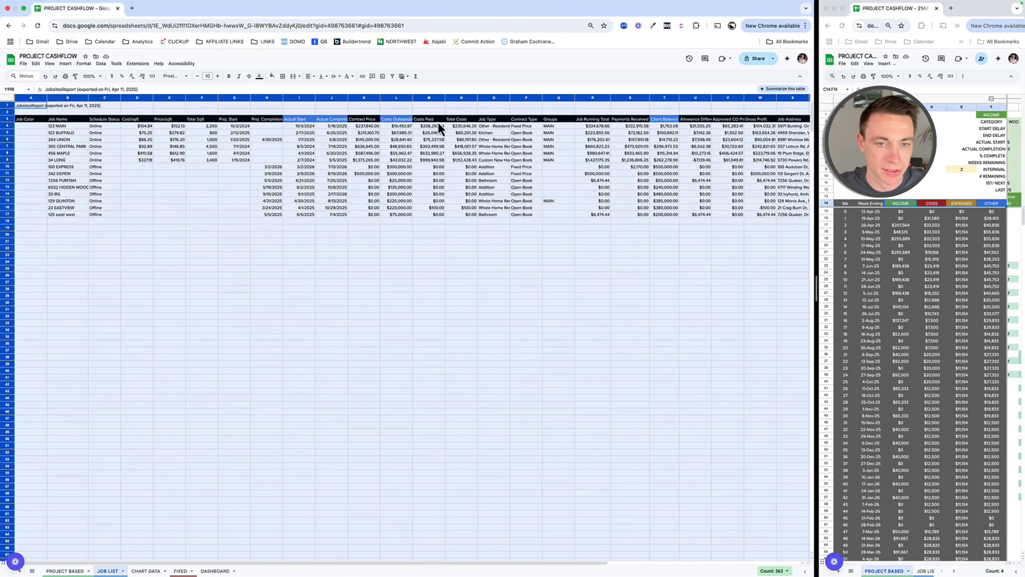
{"action": "left_click", "coordinate": [390, 122]}
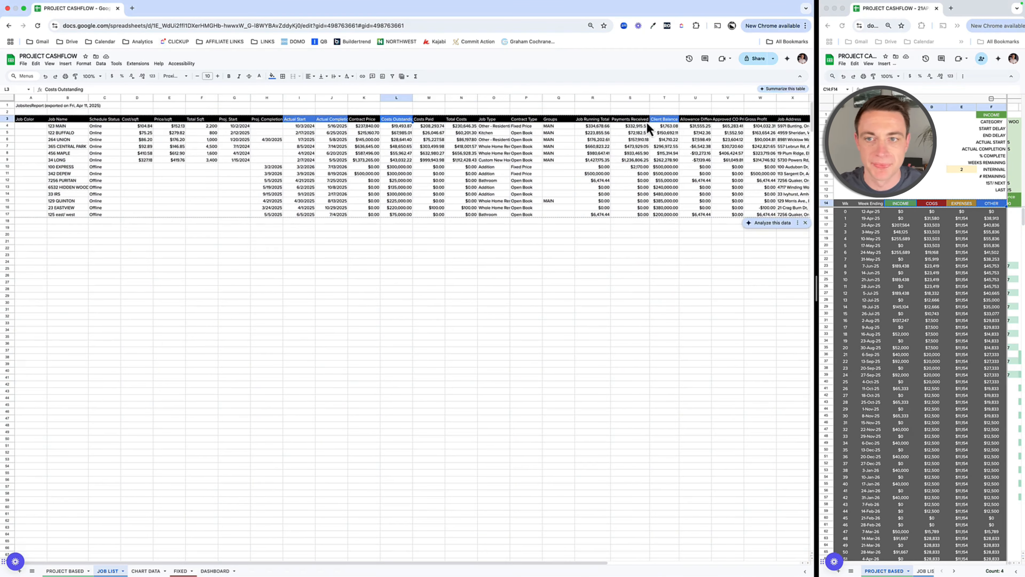
{"action": "left_click", "coordinate": [124, 88]}
{"action": "left_click_drag", "start_coordinate": [124, 88], "coordinate": [45, 90]}
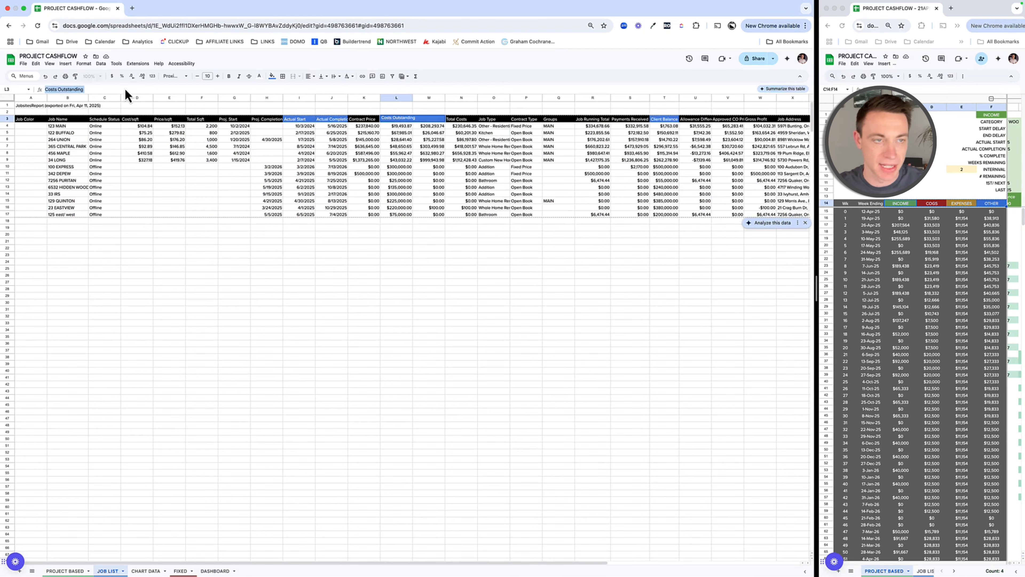
Step: Replace the Client Balance label in U13 of the PROJECT BASED sheet with Costs Outstanding and fill it across to AG13
{"action": "left_click", "coordinate": [72, 570]}
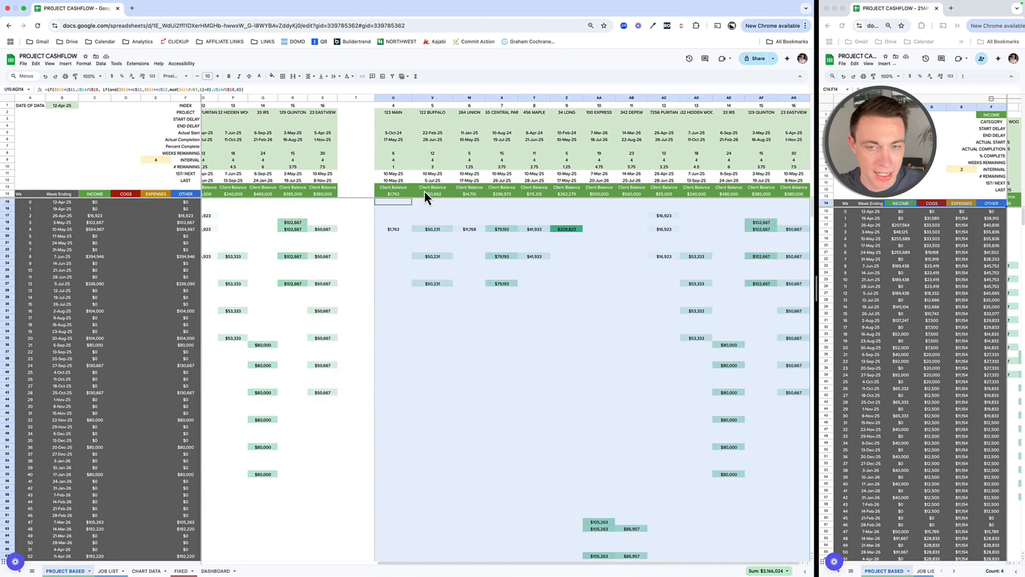
{"action": "left_click", "coordinate": [389, 186]}
{"action": "left_click", "coordinate": [121, 89]}
{"action": "triple_click", "coordinate": [122, 90]}
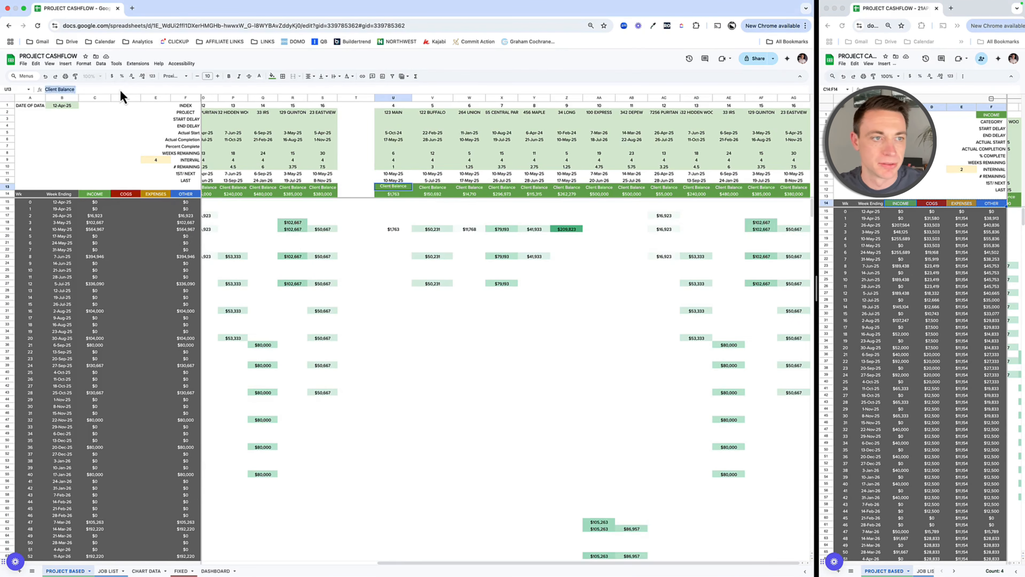
{"action": "key", "text": "ctrl+v"}
{"action": "key", "text": "Tab"}
{"action": "left_click", "coordinate": [384, 188]}
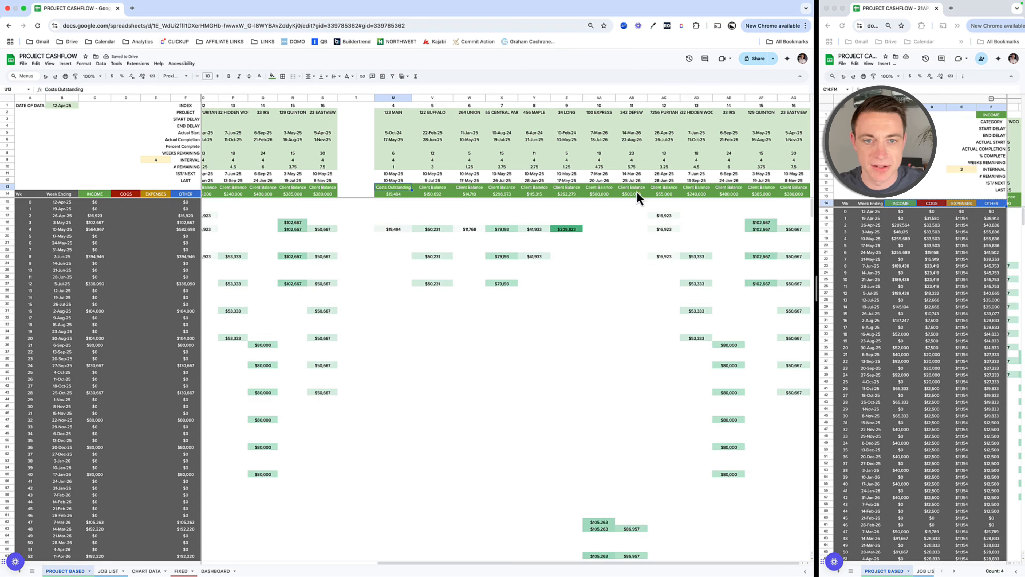
{"action": "left_click_drag", "start_coordinate": [789, 190], "coordinate": [790, 190]}
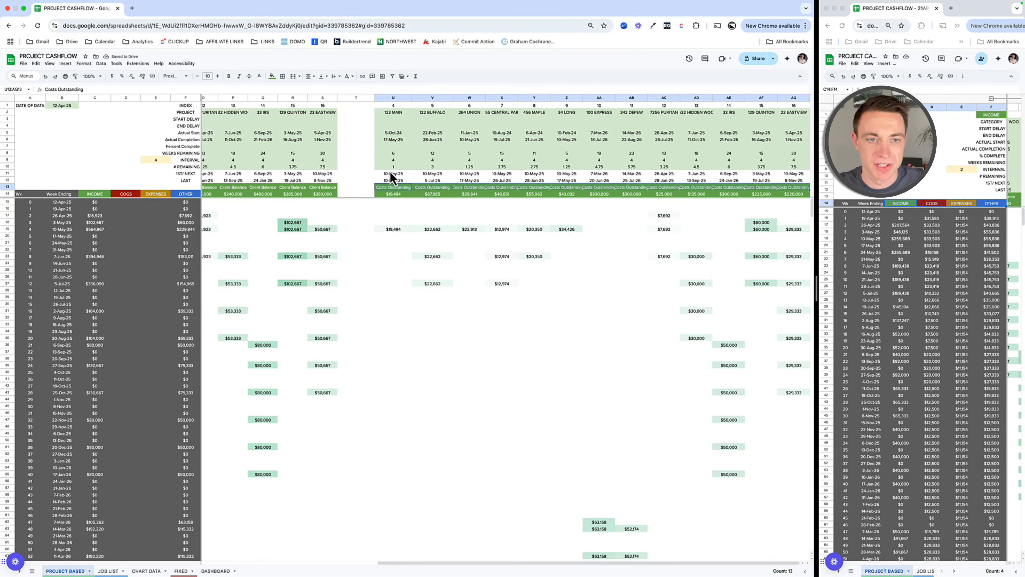
Step: Test both payment schedules with an interval of 1 in E9, and set the interval to 2
{"action": "left_click_drag", "start_coordinate": [391, 174], "coordinate": [392, 182]}
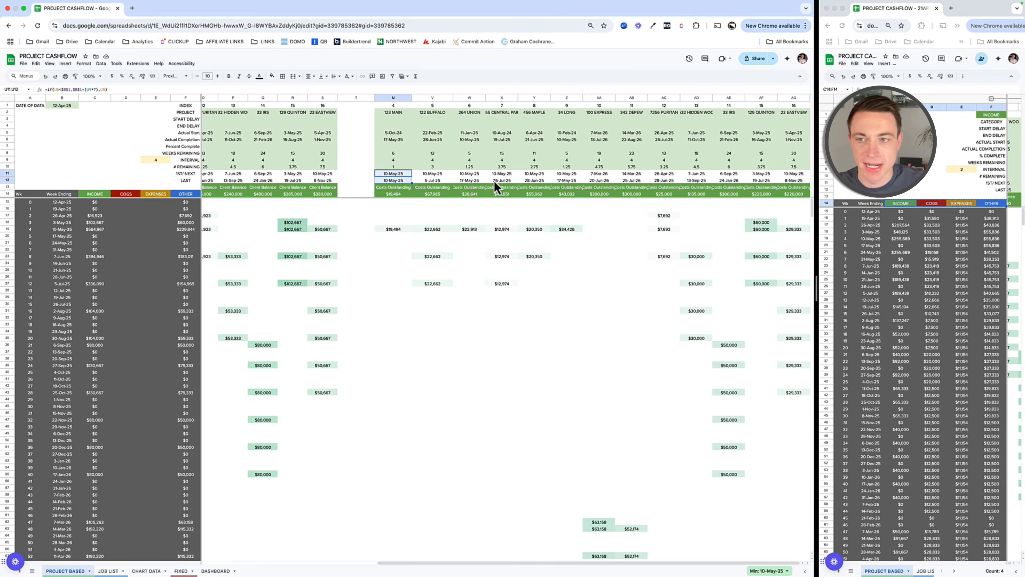
{"action": "scroll", "coordinate": [437, 183], "scroll_direction": "left", "scroll_amount": 8}
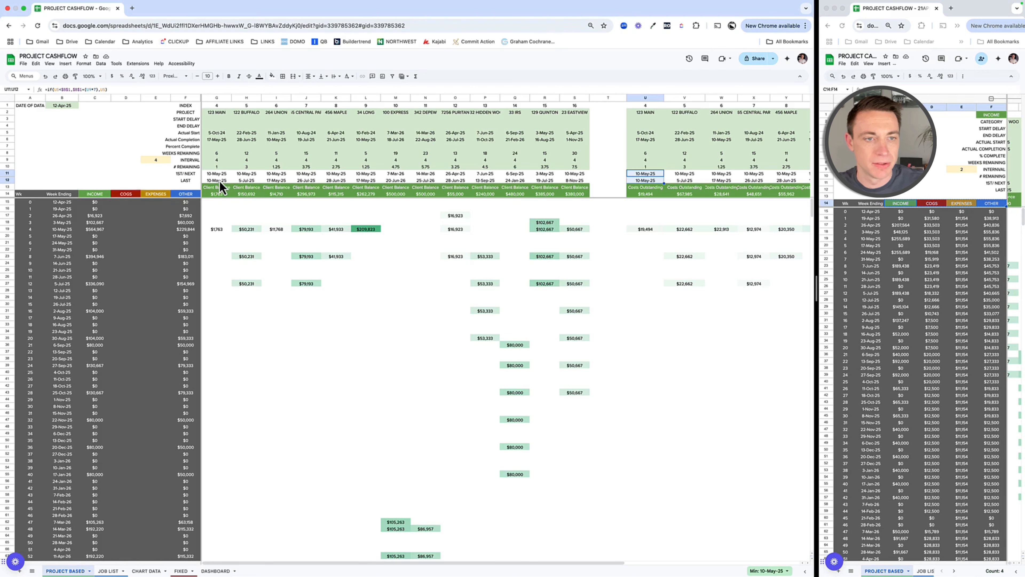
{"action": "left_click", "coordinate": [155, 160]}
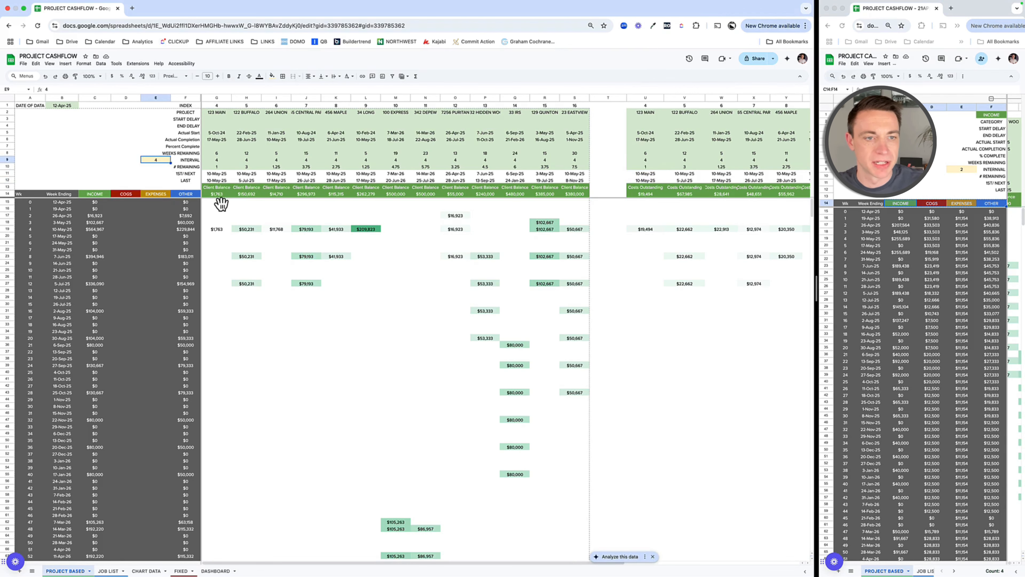
{"action": "type", "text": "1"}
{"action": "key", "text": "Tab"}
{"action": "left_click", "coordinate": [156, 161]}
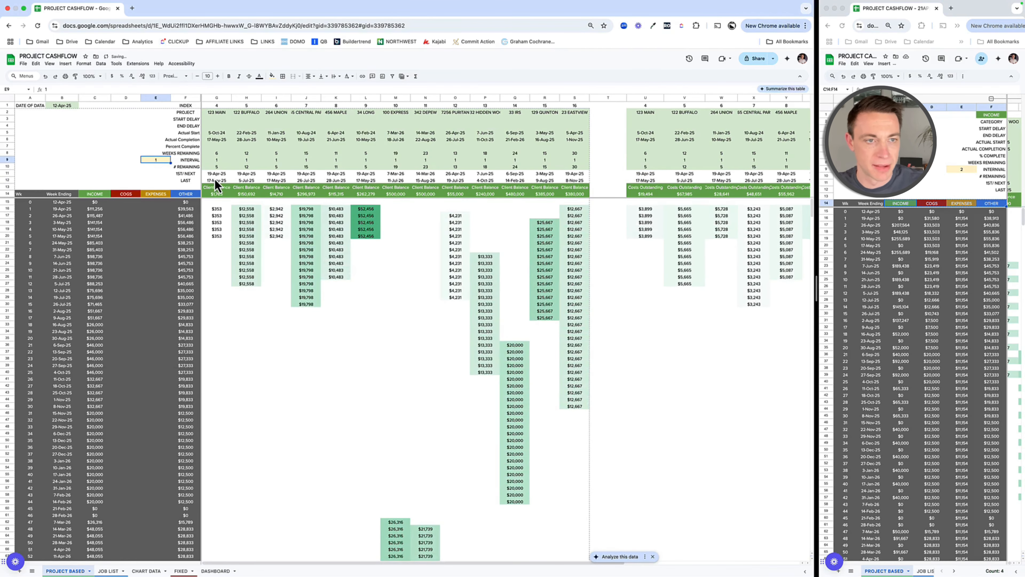
{"action": "type", "text": "2"}
{"action": "key", "text": "Tab"}
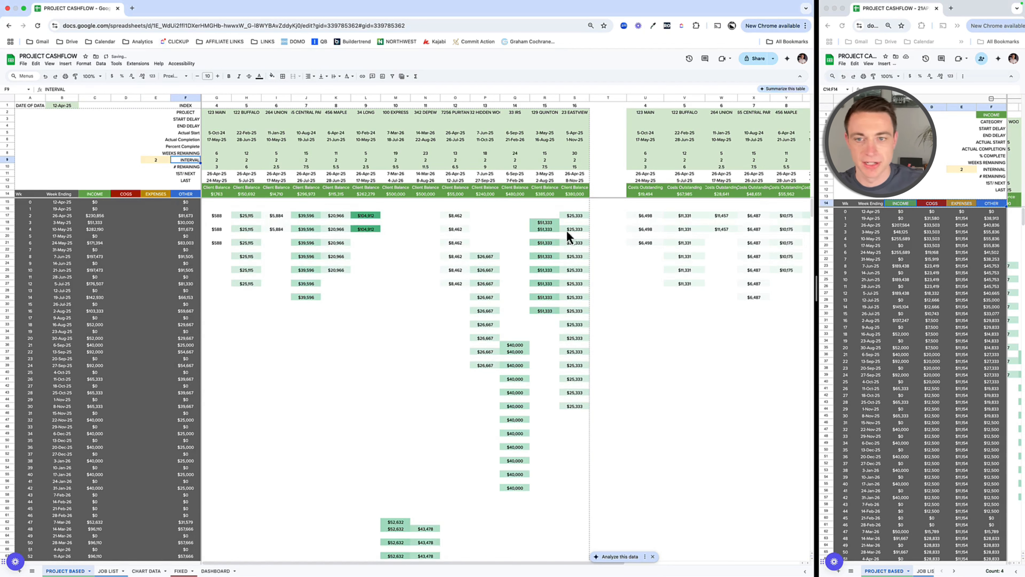
{"action": "left_click", "coordinate": [160, 159]}
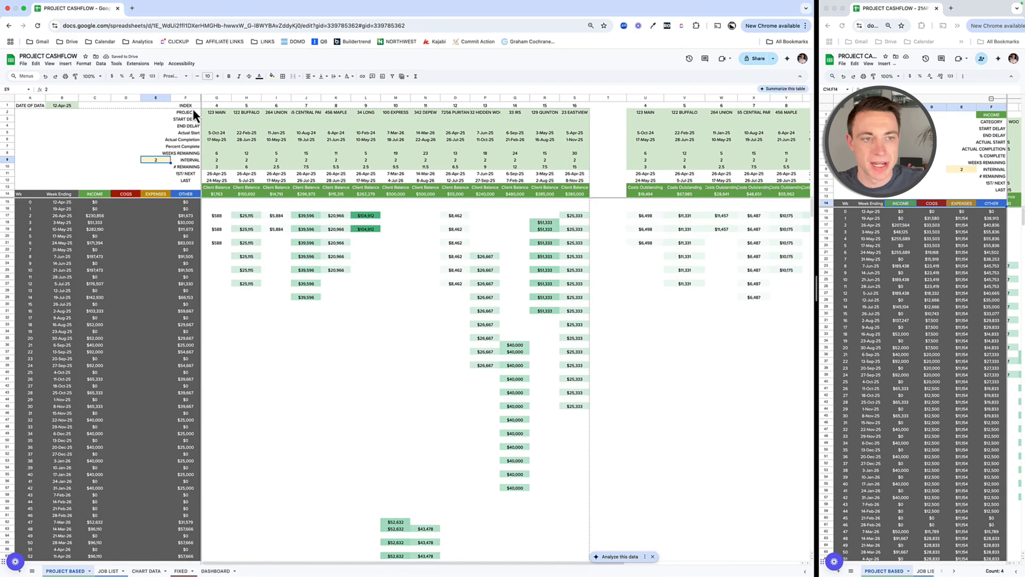
Step: Insert a blank column at U, directly before the costs outstanding schedule
{"action": "left_click_drag", "start_coordinate": [191, 106], "coordinate": [187, 179]}
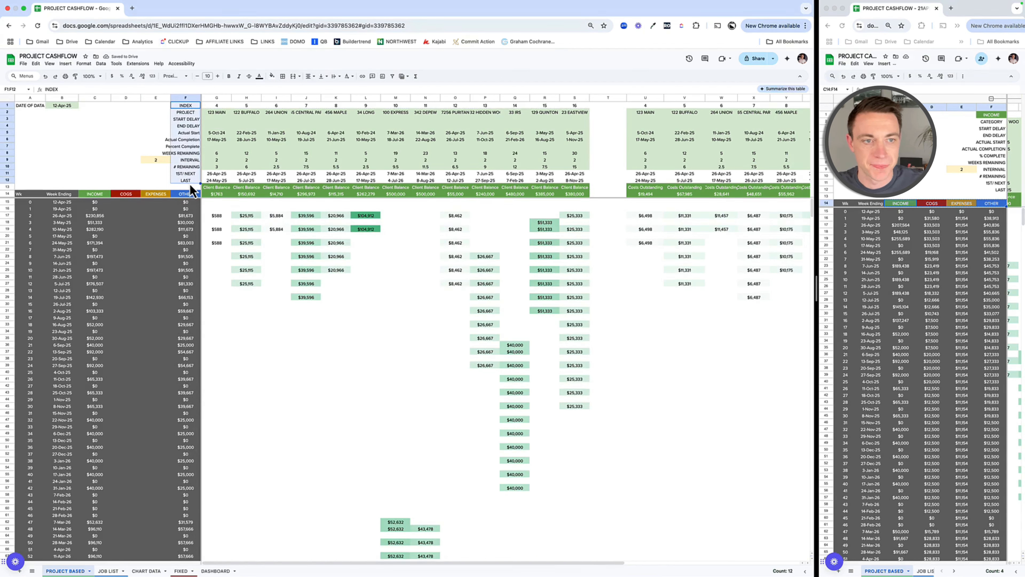
{"action": "left_click", "coordinate": [645, 97]}
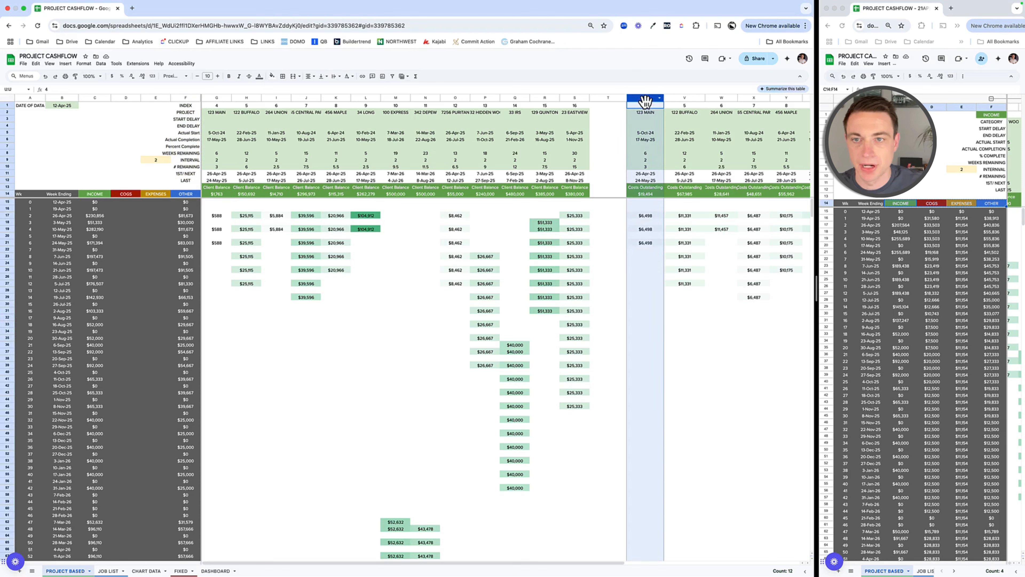
{"action": "right_click", "coordinate": [646, 98]}
{"action": "left_click", "coordinate": [666, 150]}
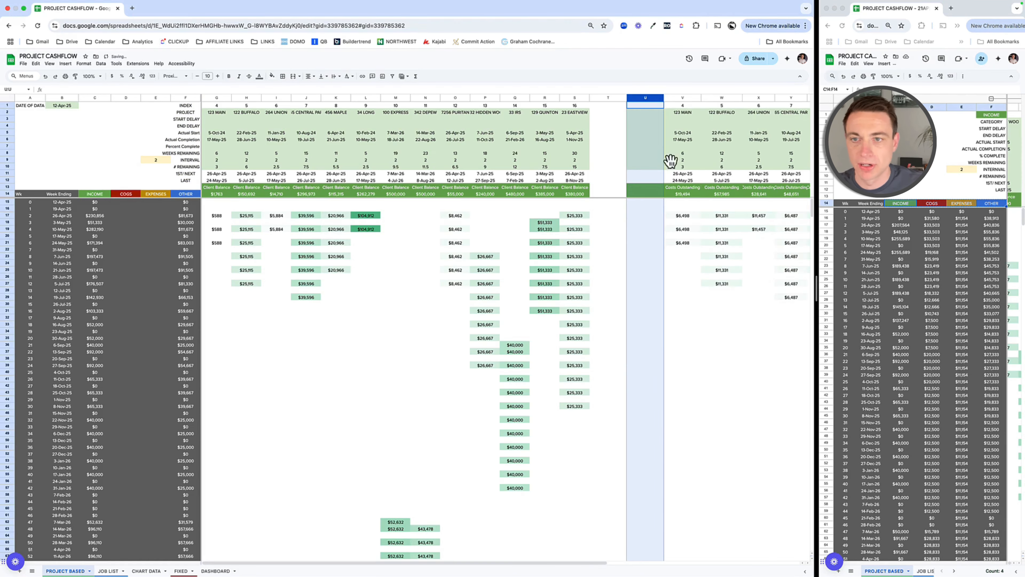
{"action": "left_click", "coordinate": [622, 98]}
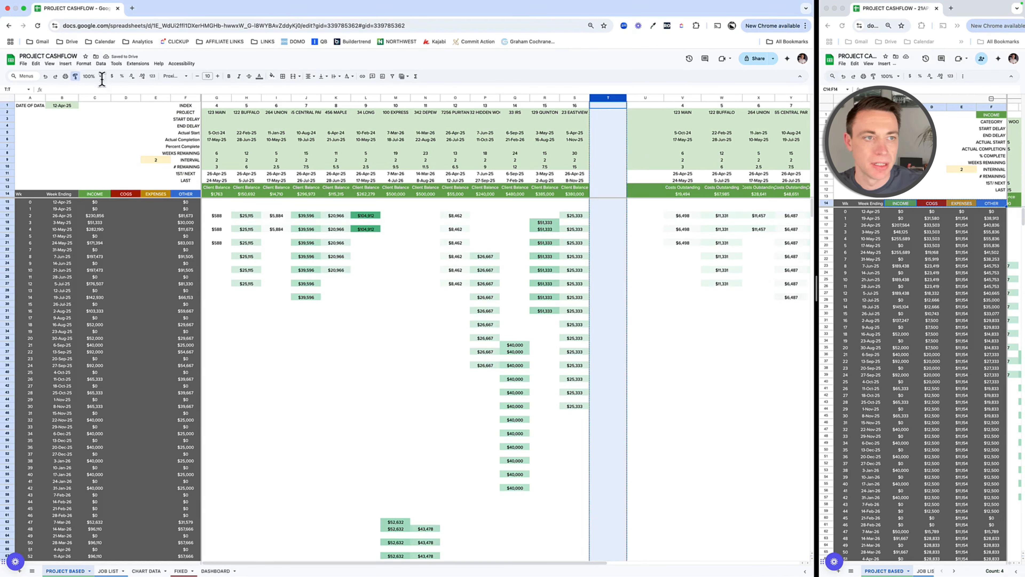
{"action": "left_click", "coordinate": [637, 100]}
Step: Copy the row labels from F1:F12 into U1:U12 beside the costs schedule
{"action": "left_click_drag", "start_coordinate": [187, 107], "coordinate": [196, 185]}
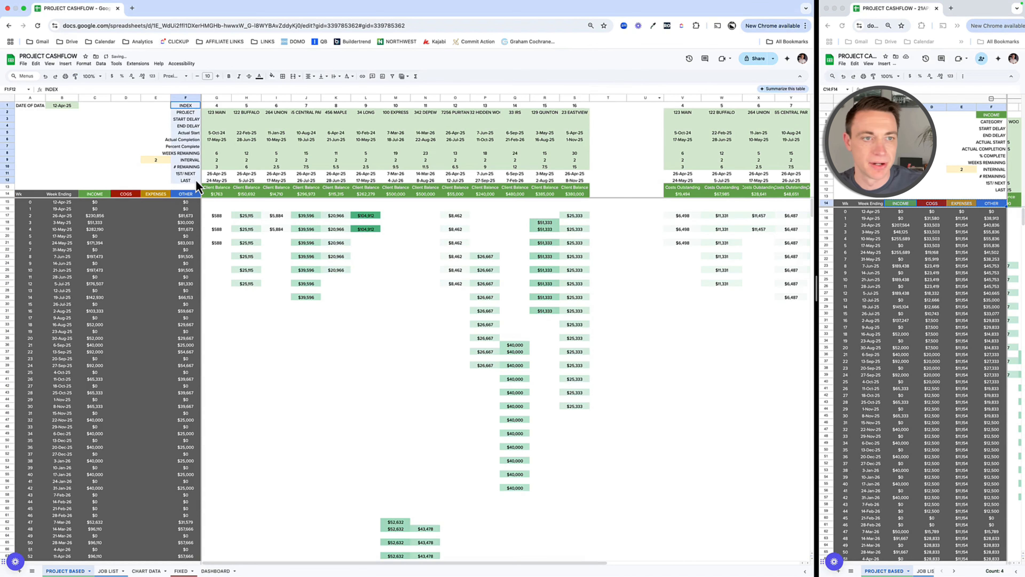
{"action": "key", "text": "ctrl+c"}
{"action": "left_click", "coordinate": [649, 106]}
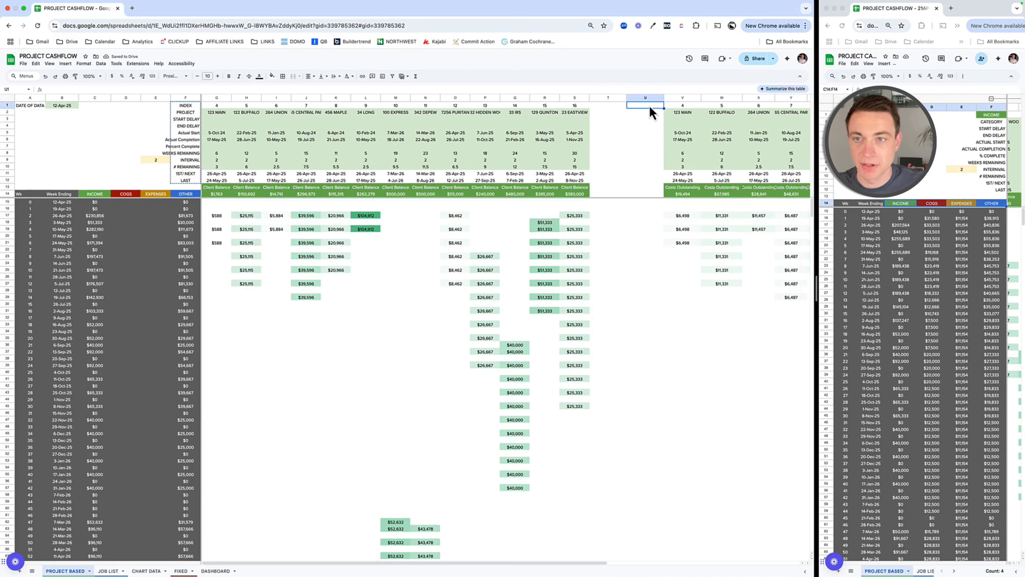
{"action": "key", "text": "ctrl+v"}
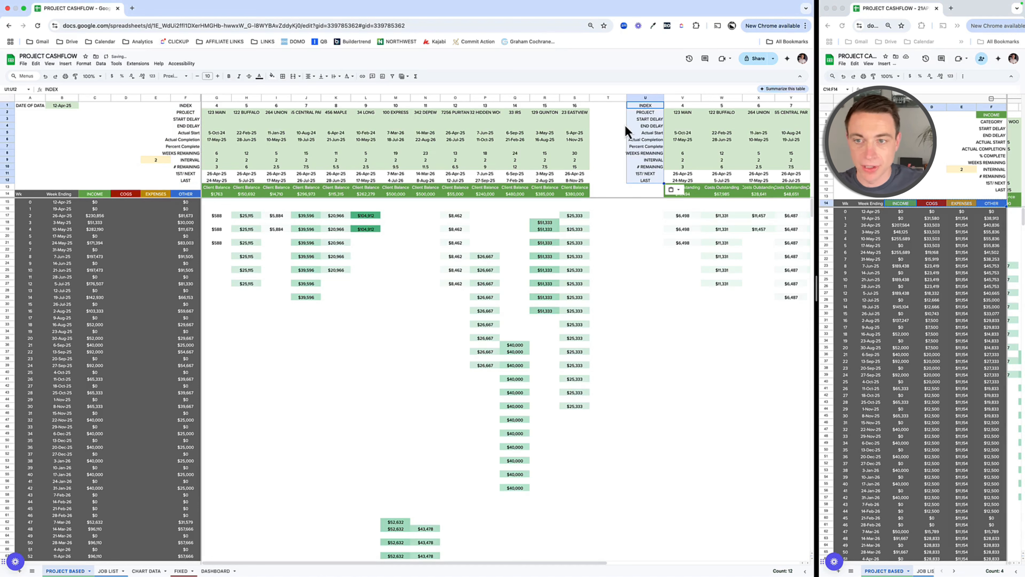
Step: Copy the interval input cell from E9 to T9 for the costs schedule
{"action": "left_click", "coordinate": [160, 159]}
{"action": "key", "text": "ctrl+c"}
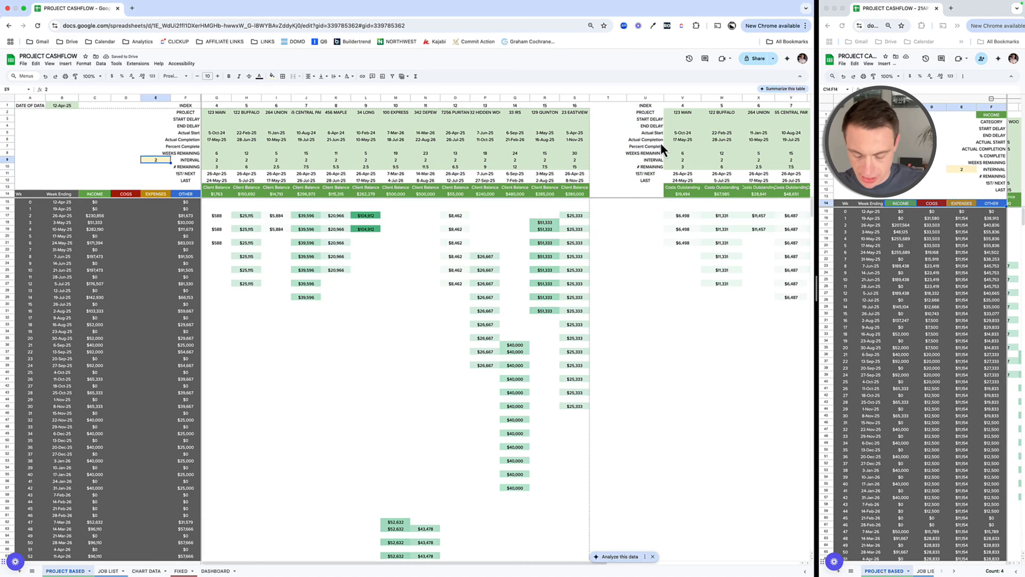
{"action": "left_click", "coordinate": [615, 160]}
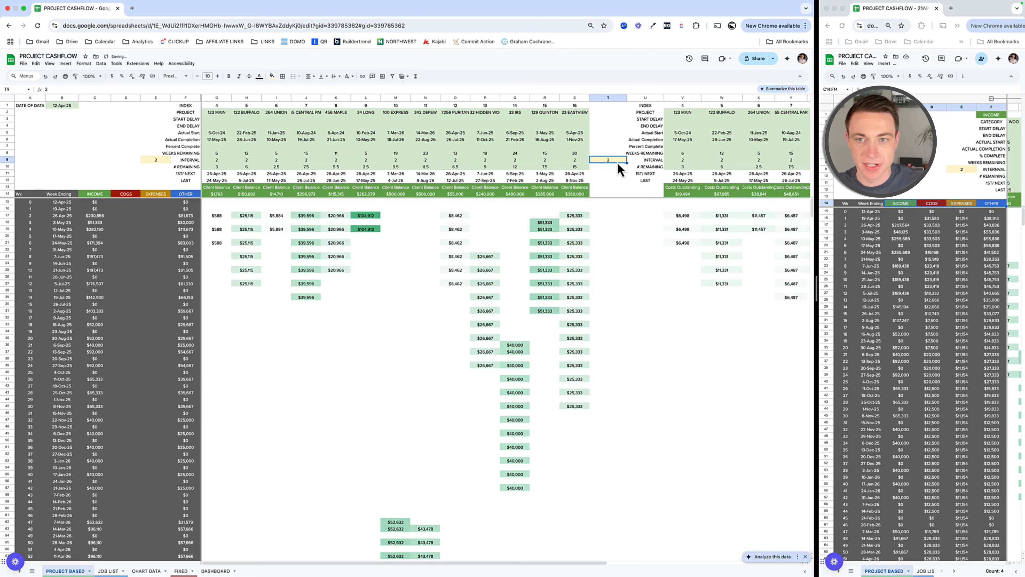
Step: Link the costs schedule's interval in V9 to T9, with the column reference locked
{"action": "left_click", "coordinate": [684, 164]}
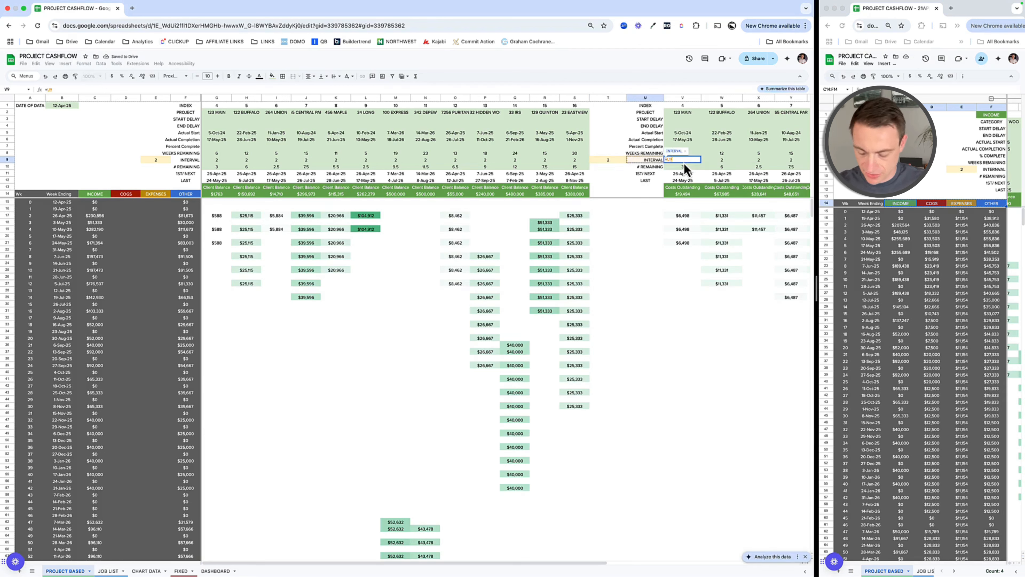
{"action": "key", "text": "Up"}
{"action": "left_click", "coordinate": [58, 89]}
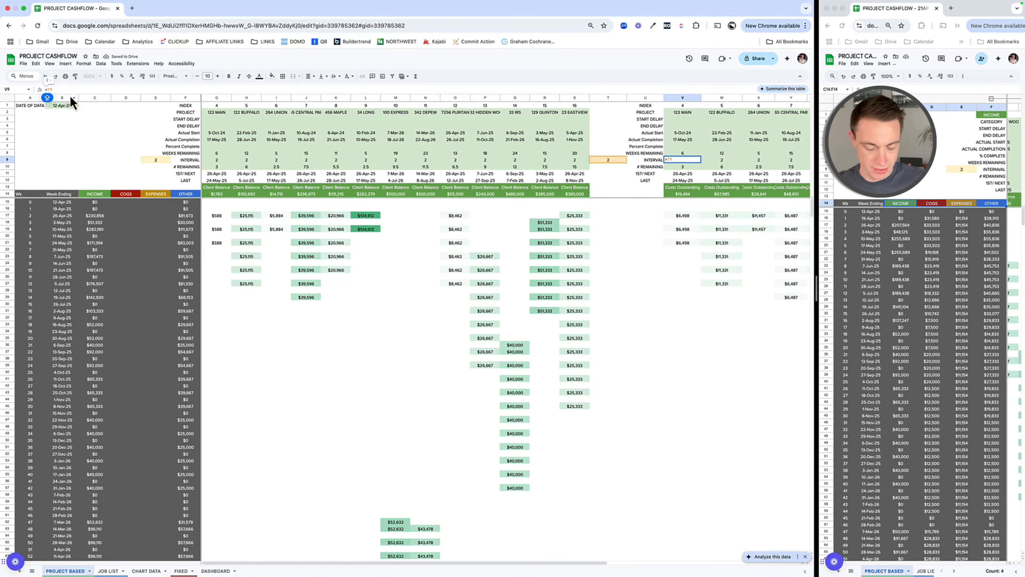
{"action": "key", "text": "Return"}
Step: Set the costs schedule's interval in T9 to 1
{"action": "key", "text": "Up"}
{"action": "key", "text": "Left"}
{"action": "key", "text": "Down"}
{"action": "key", "text": "Down"}
{"action": "key", "text": "Down"}
{"action": "key", "text": "Left"}
{"action": "key", "text": "Up"}
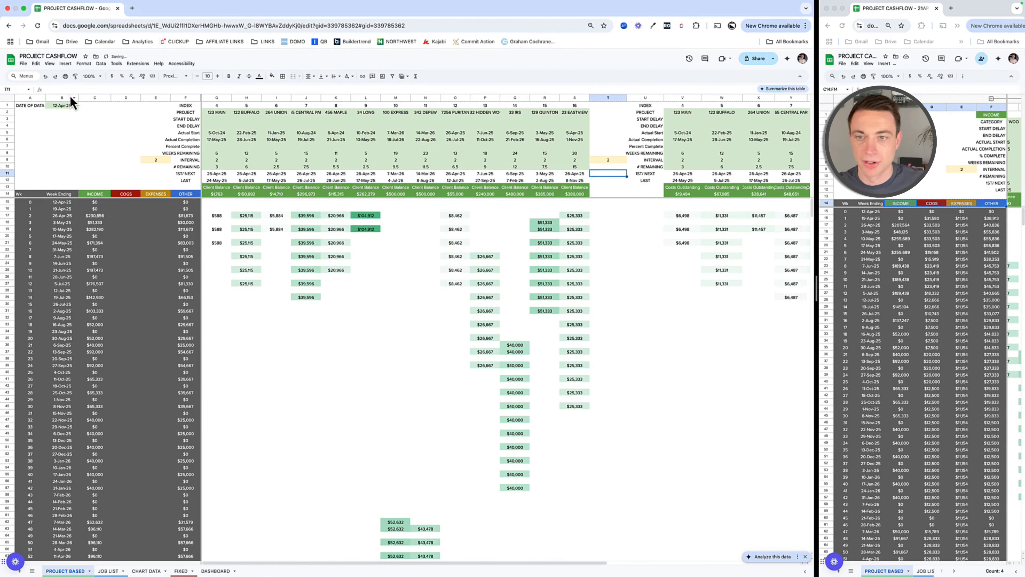
{"action": "key", "text": "Up"}
{"action": "key", "text": "Up"}
{"action": "type", "text": "1"}
{"action": "key", "text": "Tab"}
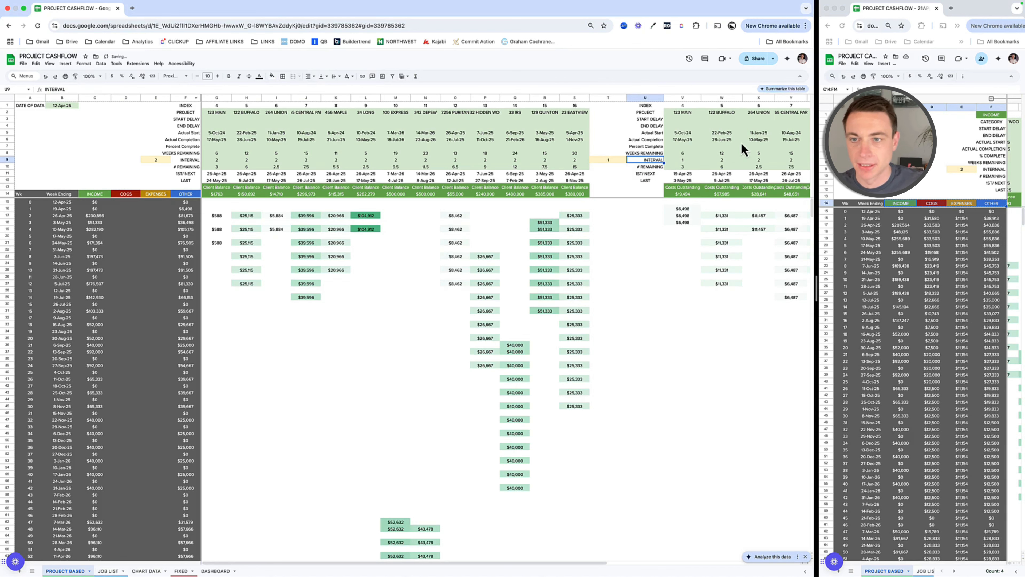
Step: Fill the interval formula from V9 across to AH9
{"action": "left_click_drag", "start_coordinate": [681, 163], "coordinate": [682, 166]}
{"action": "scroll", "coordinate": [666, 169], "scroll_direction": "right", "scroll_amount": 6}
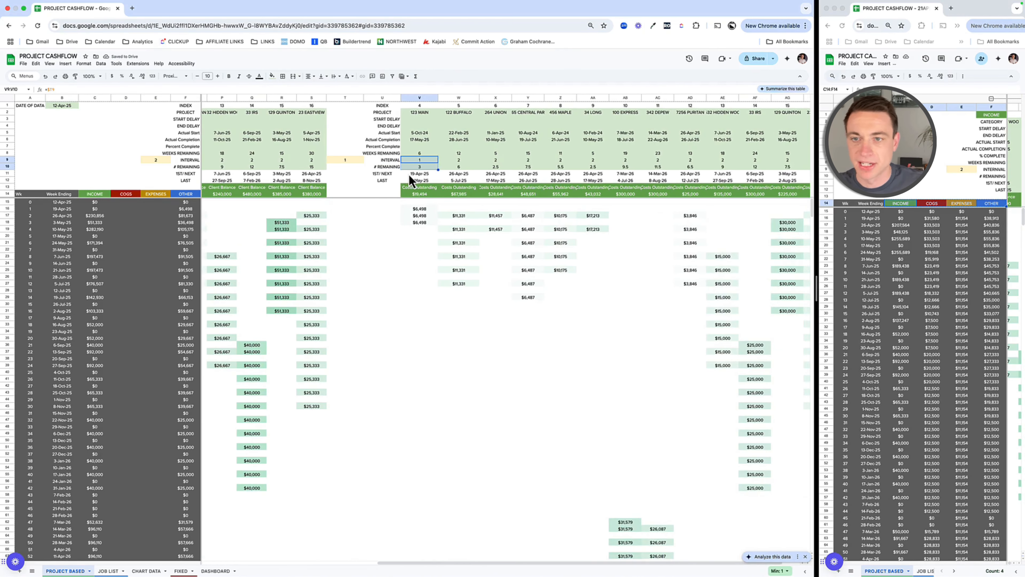
{"action": "left_click", "coordinate": [411, 173]}
{"action": "left_click", "coordinate": [418, 160]}
{"action": "scroll", "coordinate": [422, 160], "scroll_direction": "right", "scroll_amount": 1}
{"action": "left_click_drag", "start_coordinate": [411, 161], "coordinate": [790, 165]}
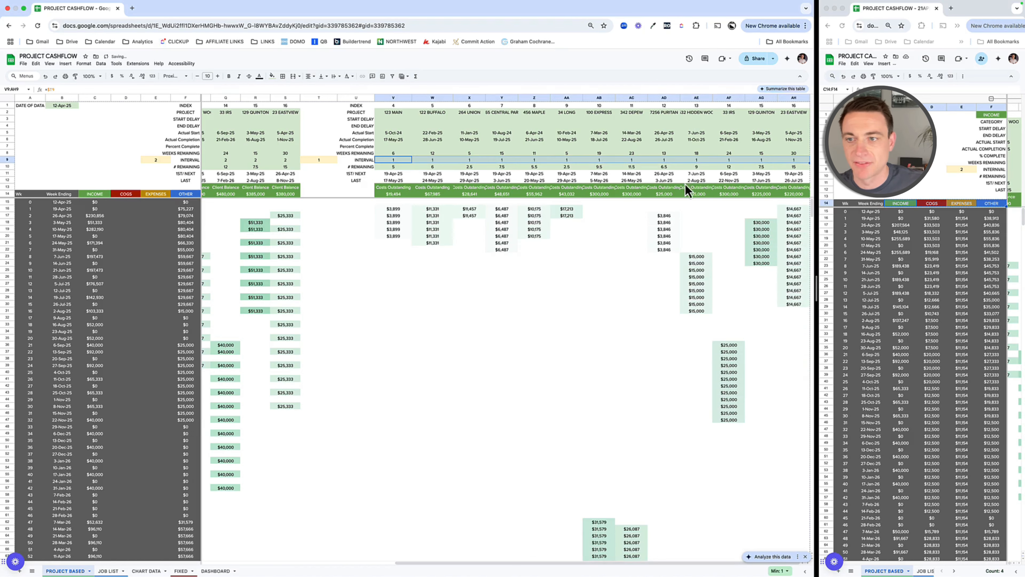
Step: Check the sum of the first project's cost payments in V16:V20 and inspect the schedule formula in V16
{"action": "left_click_drag", "start_coordinate": [391, 209], "coordinate": [390, 237]}
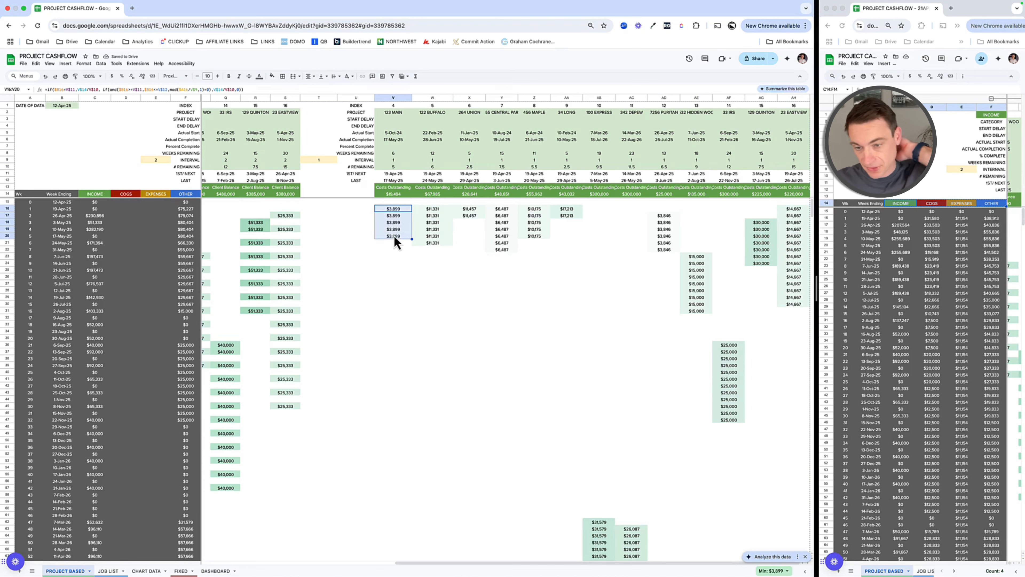
{"action": "left_click", "coordinate": [773, 571]}
{"action": "left_click", "coordinate": [772, 572]}
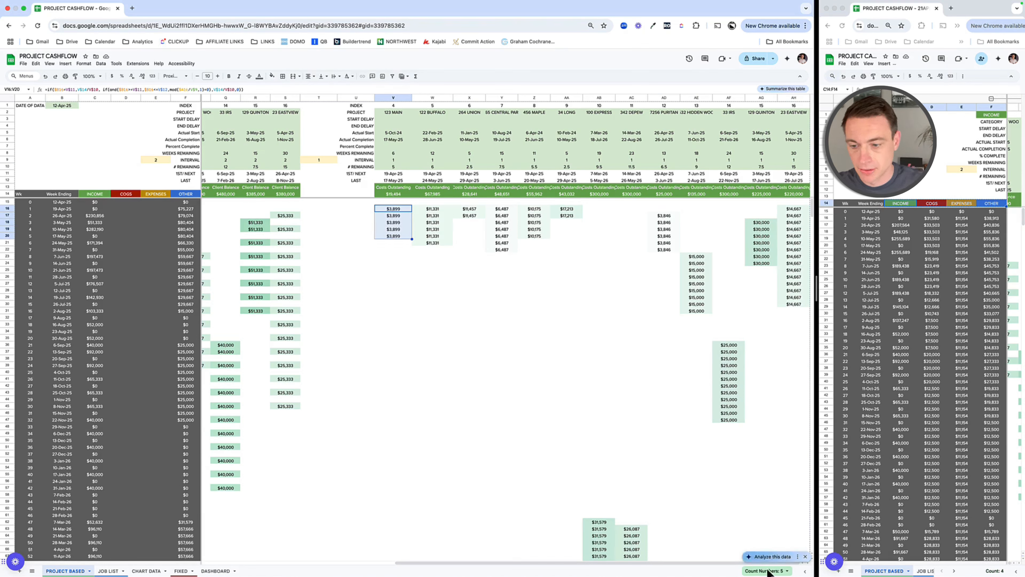
{"action": "left_click", "coordinate": [771, 571]}
{"action": "left_click", "coordinate": [764, 518]}
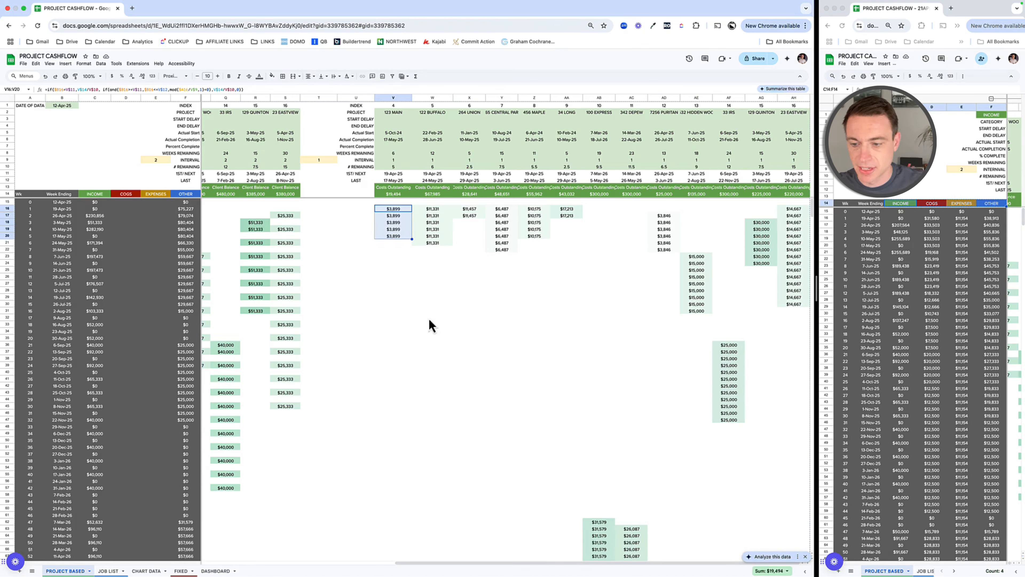
{"action": "left_click", "coordinate": [386, 208]}
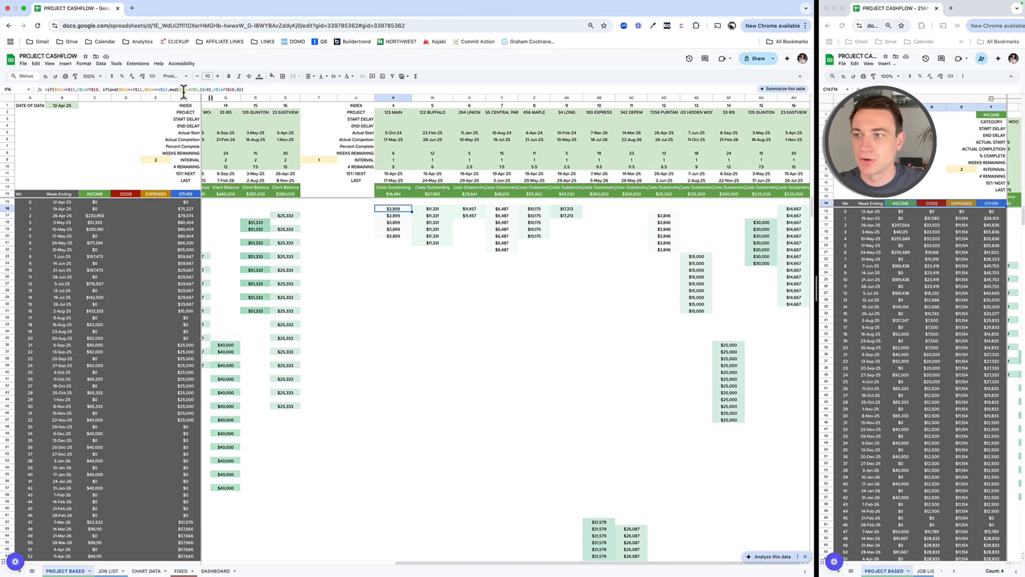
Step: Shade the costs schedule's header cells V2:AH11 light red and its Costs Outstanding rows V13:AH14 dark red
{"action": "left_click", "coordinate": [388, 114]}
{"action": "left_click_drag", "start_coordinate": [388, 120], "coordinate": [801, 168]}
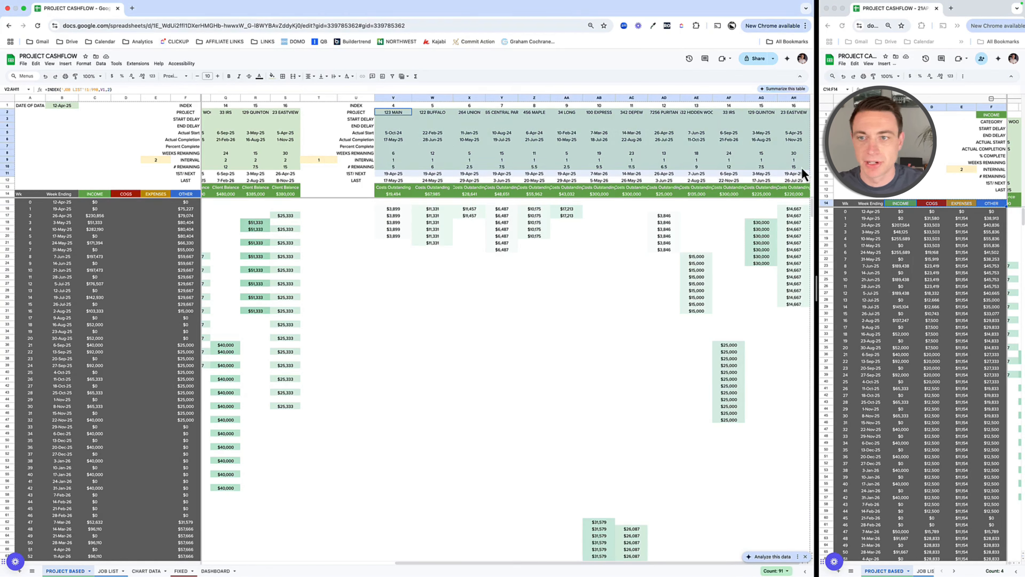
{"action": "left_click", "coordinate": [272, 76]}
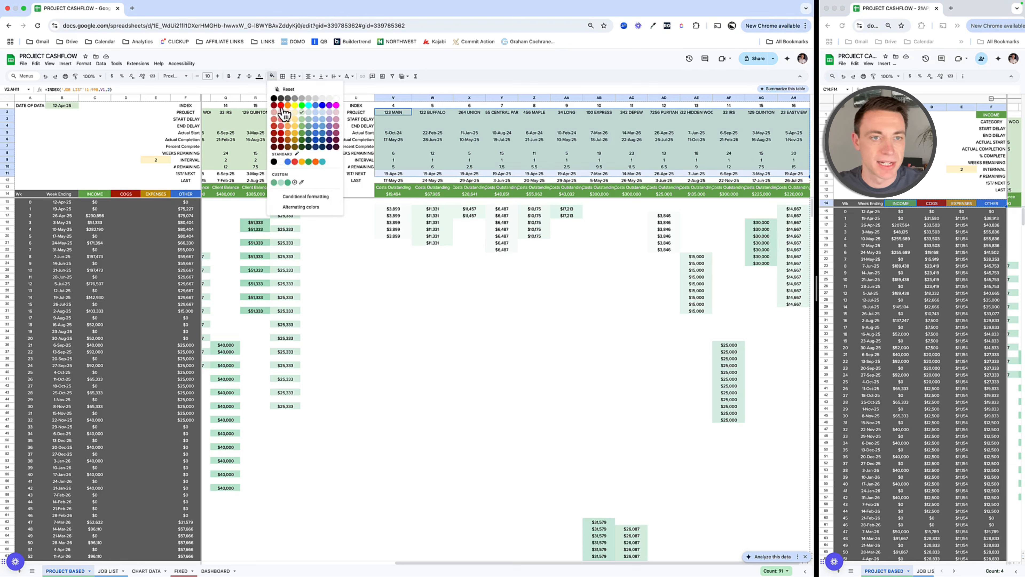
{"action": "left_click", "coordinate": [282, 114]}
{"action": "left_click_drag", "start_coordinate": [395, 188], "coordinate": [806, 196]}
{"action": "left_click", "coordinate": [272, 76]}
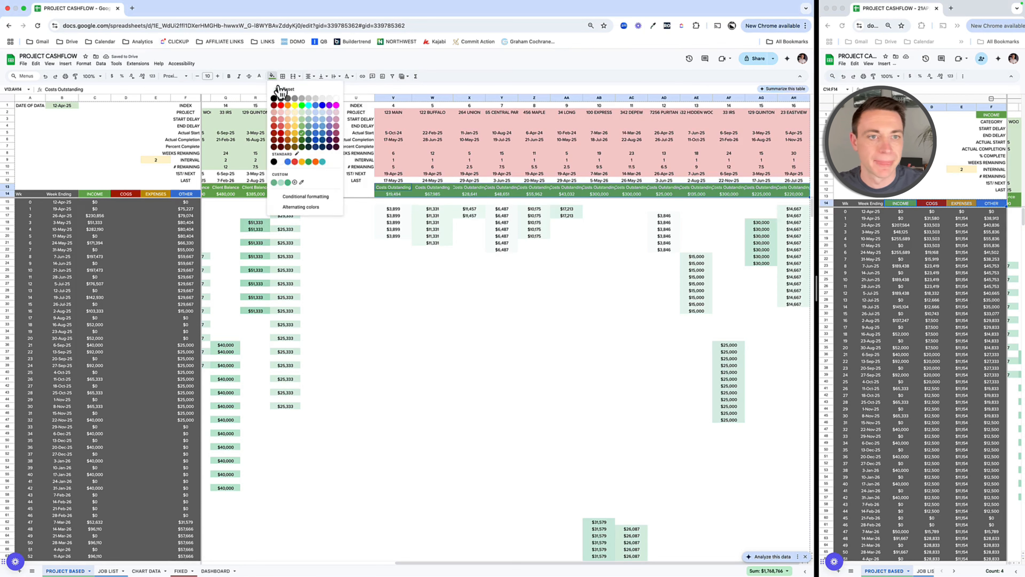
{"action": "left_click", "coordinate": [281, 133]}
{"action": "left_click", "coordinate": [541, 285]}
Step: Remove the costs schedule from the green color scale rule's range so the rule covers only G15:S113
{"action": "left_click", "coordinate": [391, 202]}
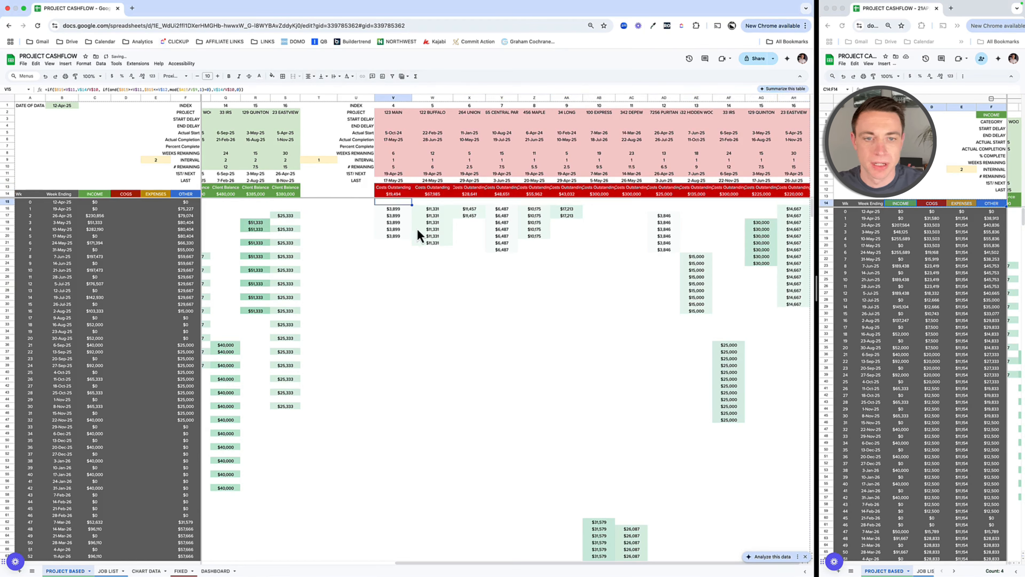
{"action": "left_click", "coordinate": [84, 63]}
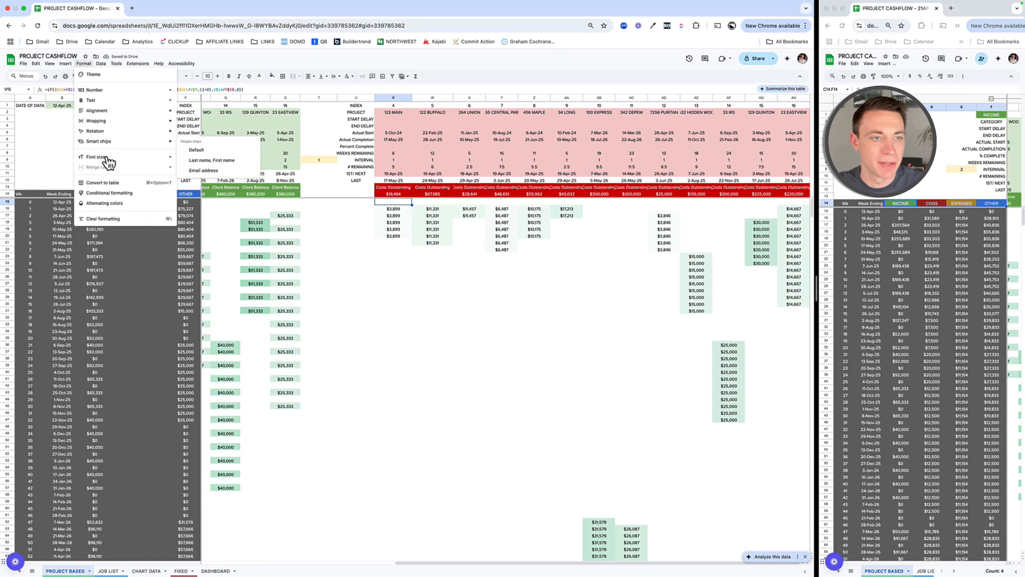
{"action": "left_click", "coordinate": [109, 192]}
{"action": "left_click", "coordinate": [758, 100]}
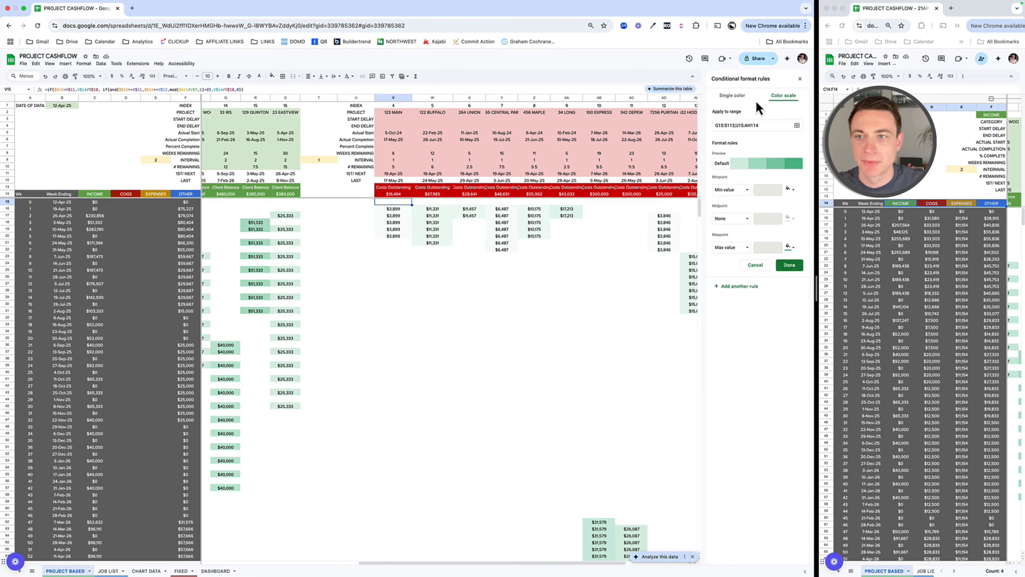
{"action": "left_click", "coordinate": [745, 125]}
{"action": "left_click", "coordinate": [791, 268]}
{"action": "left_click", "coordinate": [801, 79]}
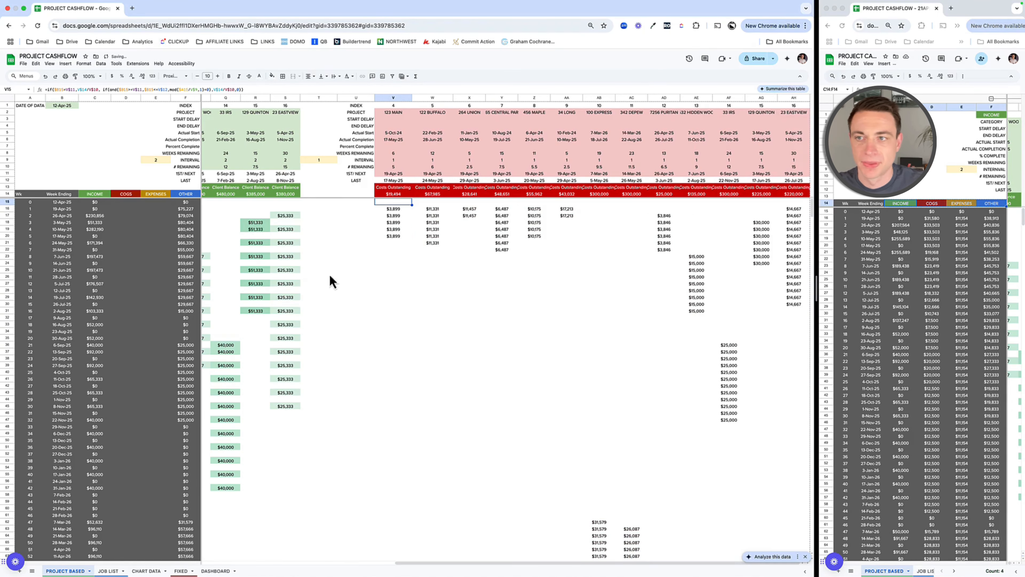
Step: Add a white-to-red color scale conditional formatting rule to the costs schedule V15:AH114
{"action": "scroll", "coordinate": [518, 331], "scroll_direction": "down", "scroll_amount": 10}
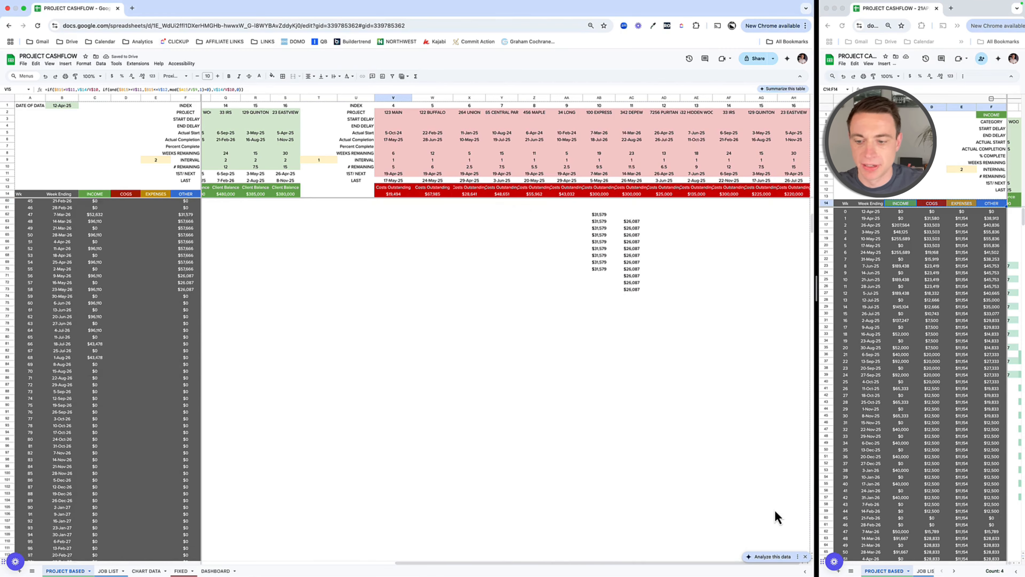
{"action": "left_click", "coordinate": [803, 457], "text": "shift"}
{"action": "scroll", "coordinate": [570, 365], "scroll_direction": "up", "scroll_amount": 10}
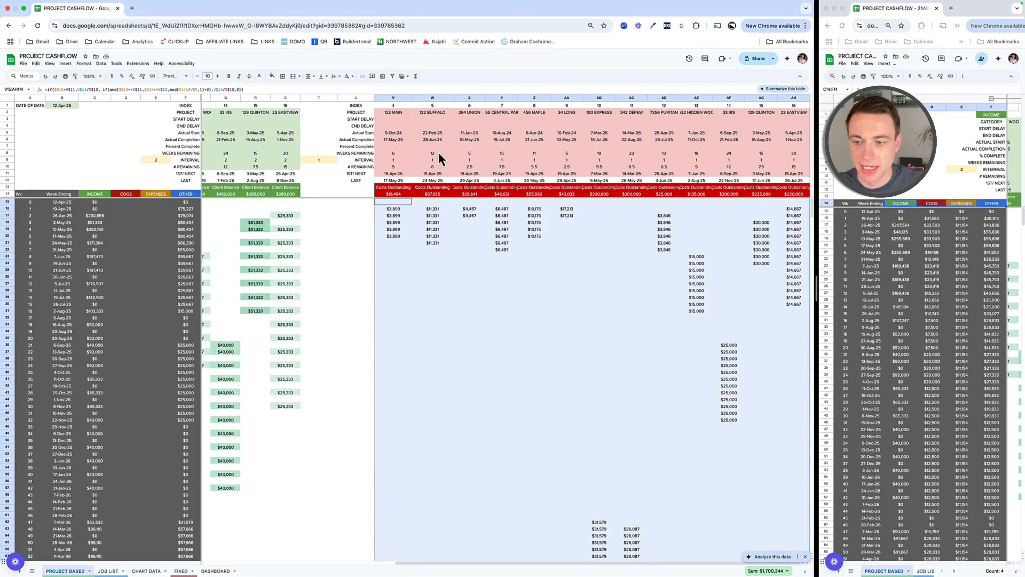
{"action": "left_click", "coordinate": [83, 63]}
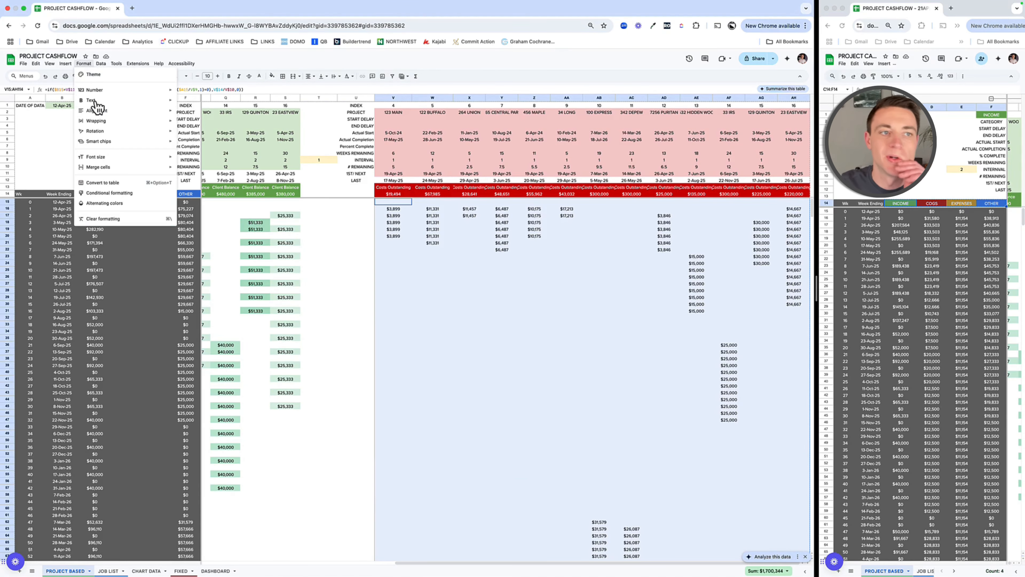
{"action": "left_click", "coordinate": [108, 193]}
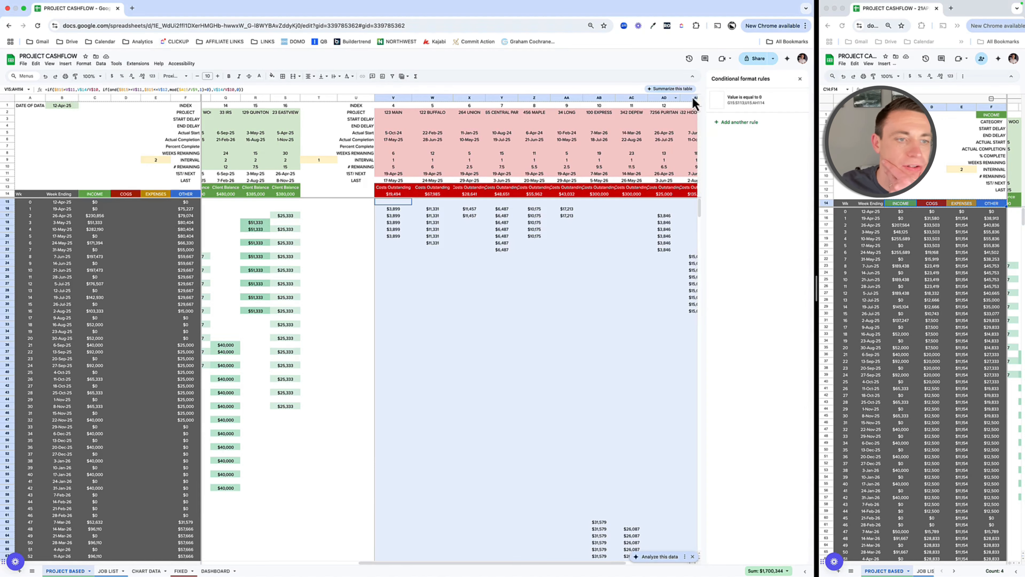
{"action": "left_click", "coordinate": [732, 123]}
{"action": "left_click", "coordinate": [783, 95]}
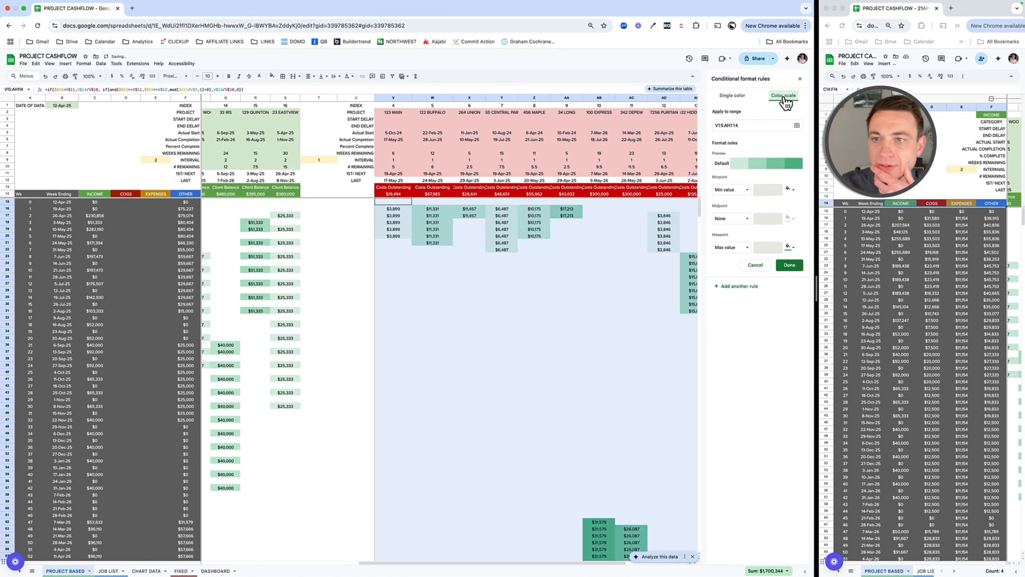
{"action": "left_click", "coordinate": [746, 164]}
{"action": "left_click", "coordinate": [789, 184]}
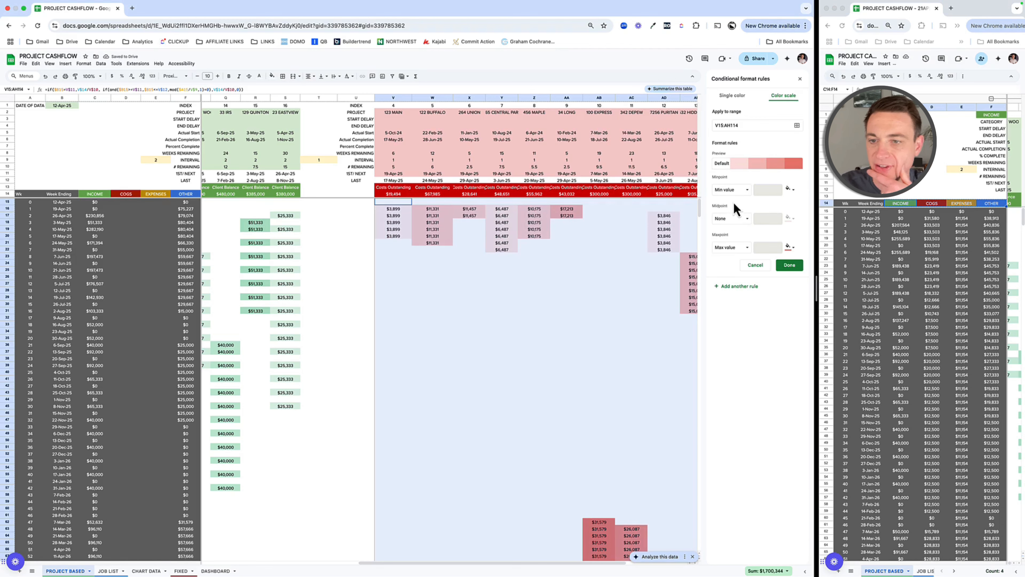
{"action": "left_click", "coordinate": [789, 264]}
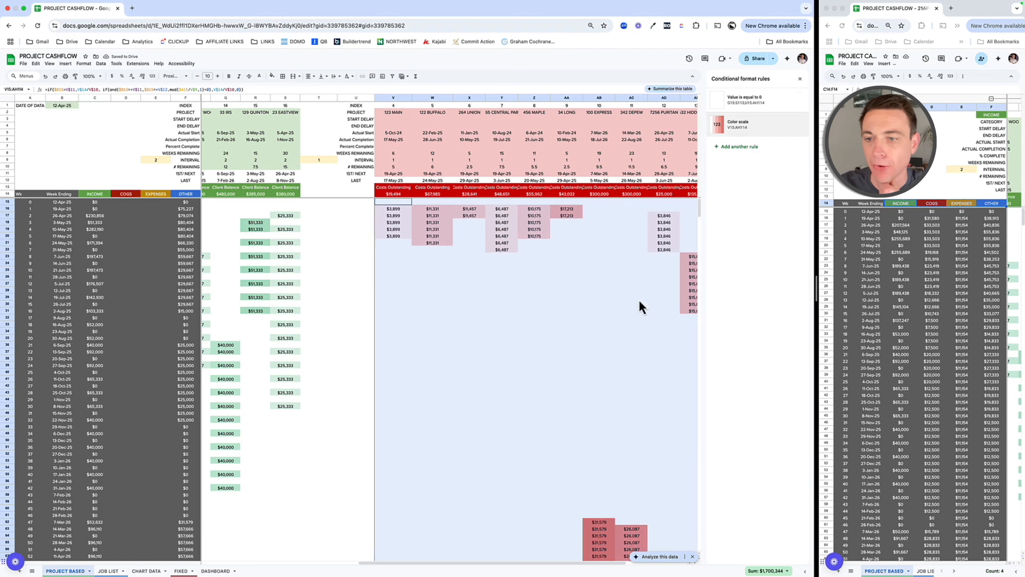
{"action": "left_click", "coordinate": [502, 317]}
{"action": "left_click", "coordinate": [800, 78]}
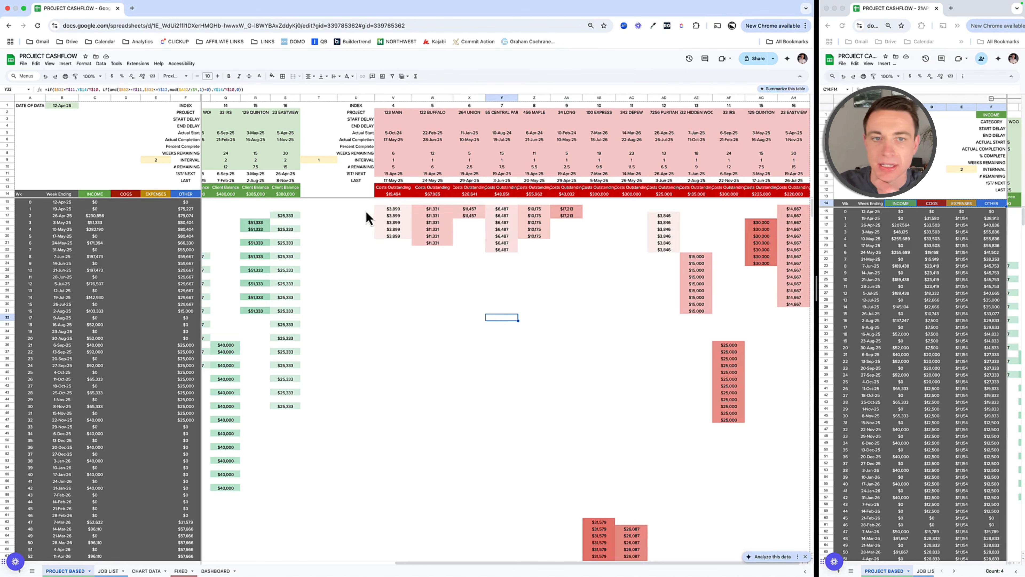
Step: Label the income schedule INCOME in F1 and the costs schedule COGS in U1
{"action": "scroll", "coordinate": [375, 218], "scroll_direction": "left", "scroll_amount": 10}
{"action": "left_click", "coordinate": [182, 106]}
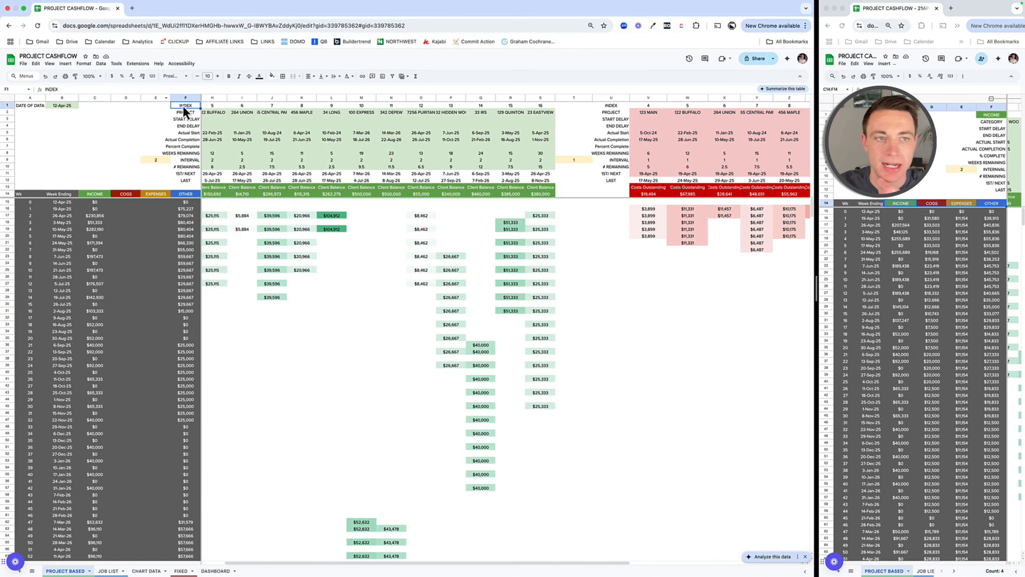
{"action": "type", "text": "INCOME"}
{"action": "key", "text": "Tab"}
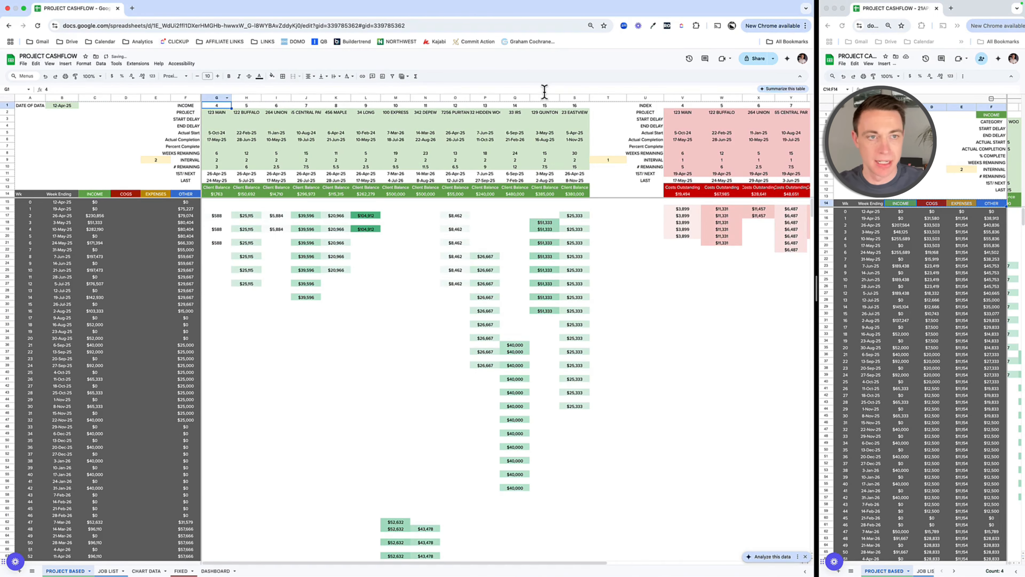
{"action": "left_click", "coordinate": [650, 105]}
{"action": "type", "text": "COGS"}
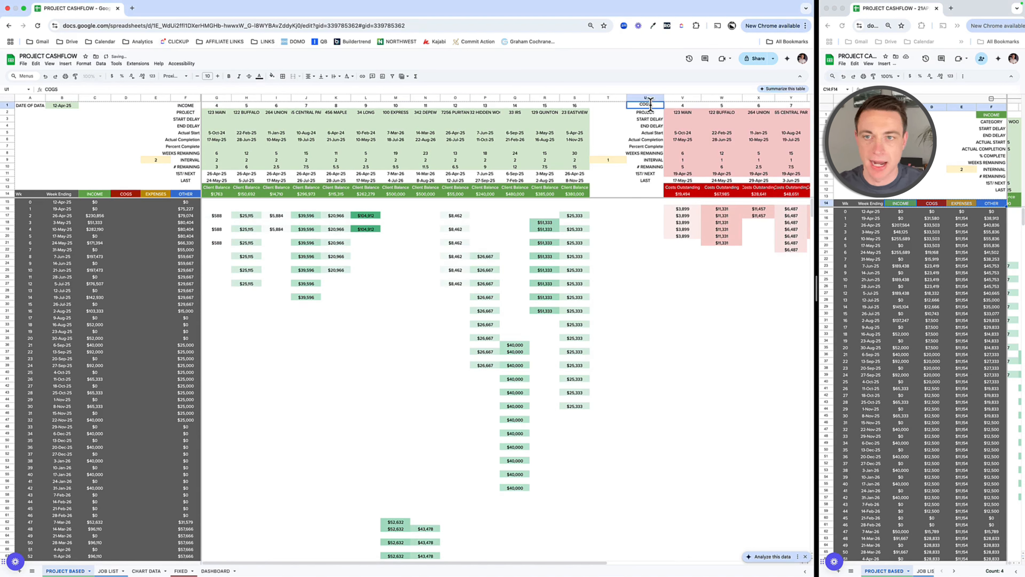
{"action": "key", "text": "Return"}
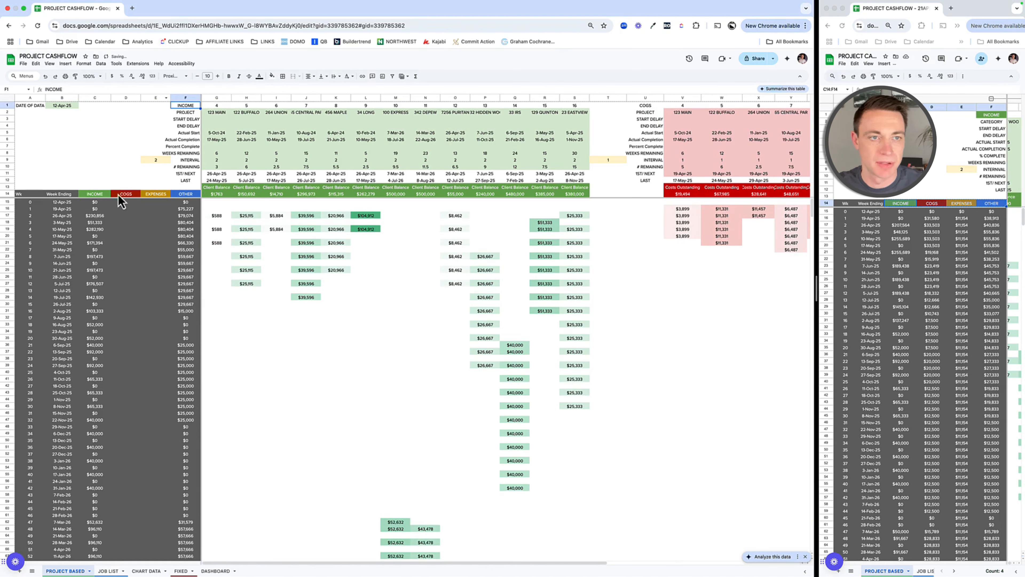
Step: Copy the colored INCOME and COGS summary headings from C14 and D14 onto the schedule labels in F1 and U1
{"action": "left_click", "coordinate": [92, 194]}
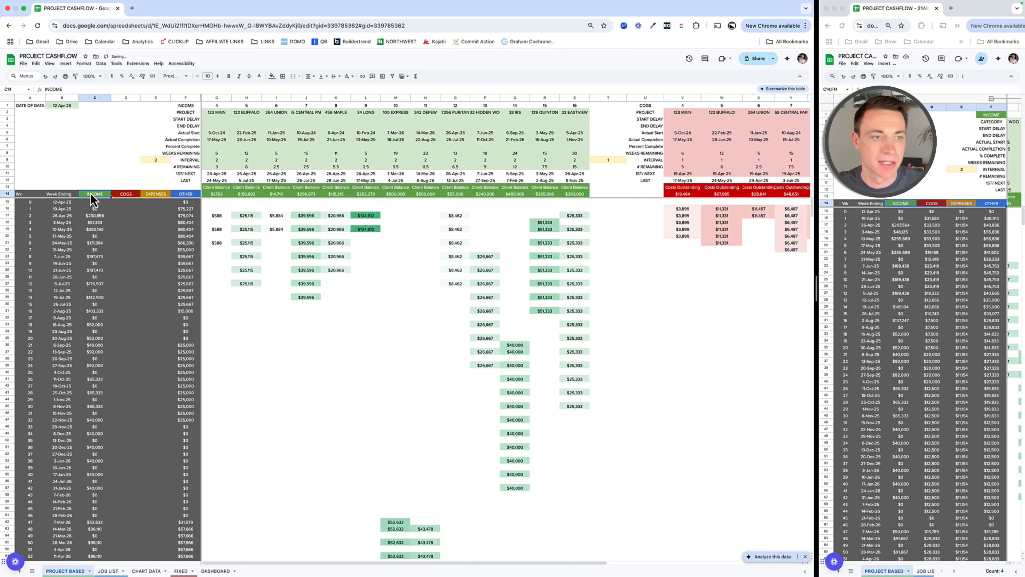
{"action": "left_click", "coordinate": [184, 108]}
{"action": "type", "text": "INCOME"}
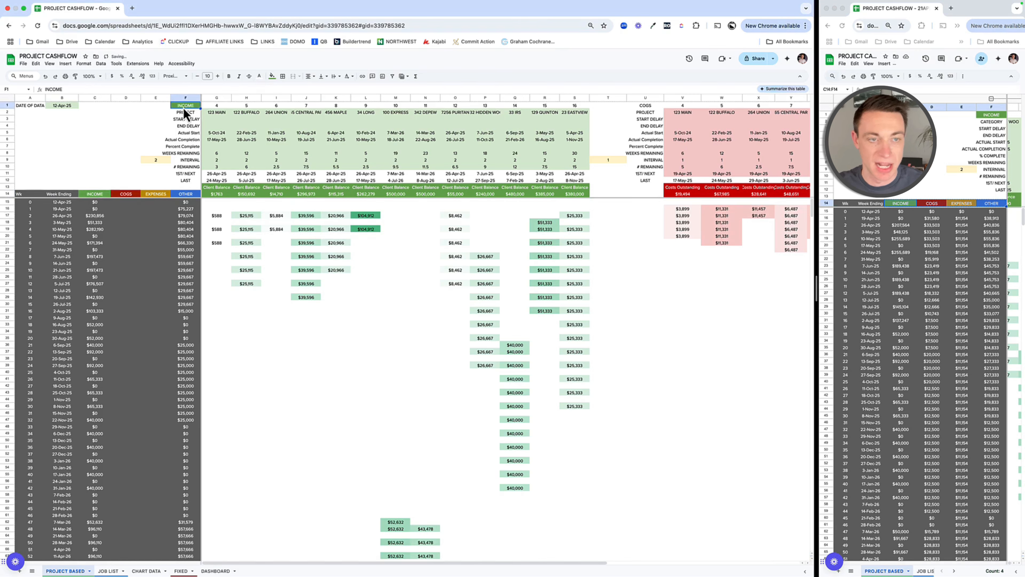
{"action": "left_click", "coordinate": [126, 197]}
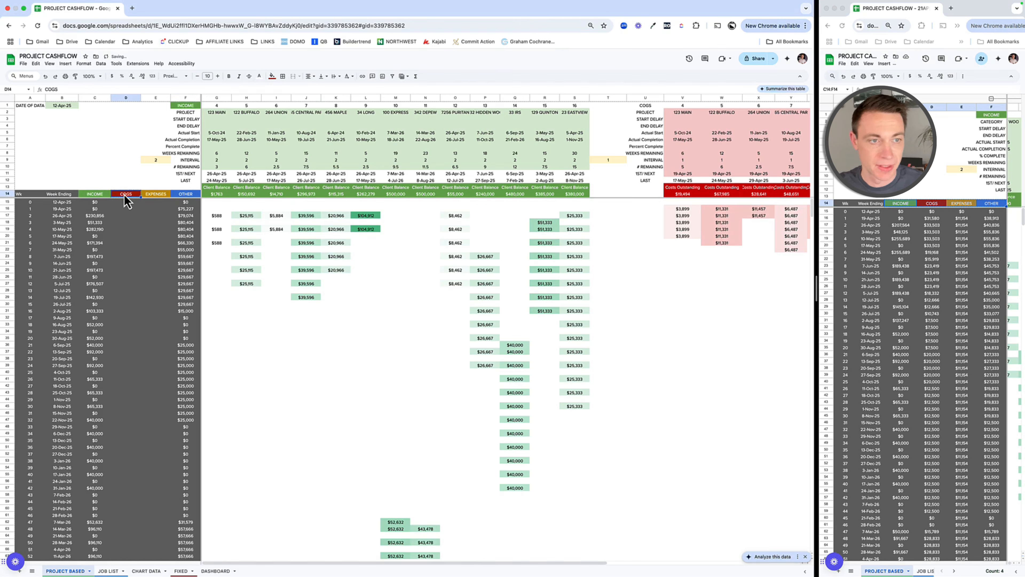
{"action": "key", "text": "super+c"}
{"action": "left_click", "coordinate": [646, 106]}
{"action": "key", "text": "super+v"}
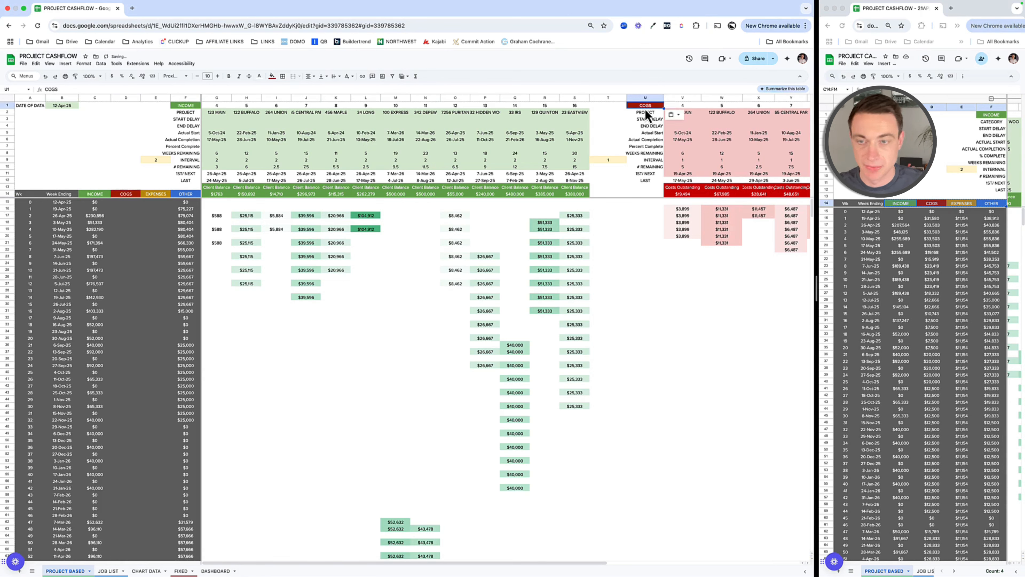
{"action": "left_click", "coordinate": [395, 263]}
Step: Enter a SUM formula in COGS cell D15 that totals the costs schedule's row V15:AH15
{"action": "left_click", "coordinate": [122, 204]}
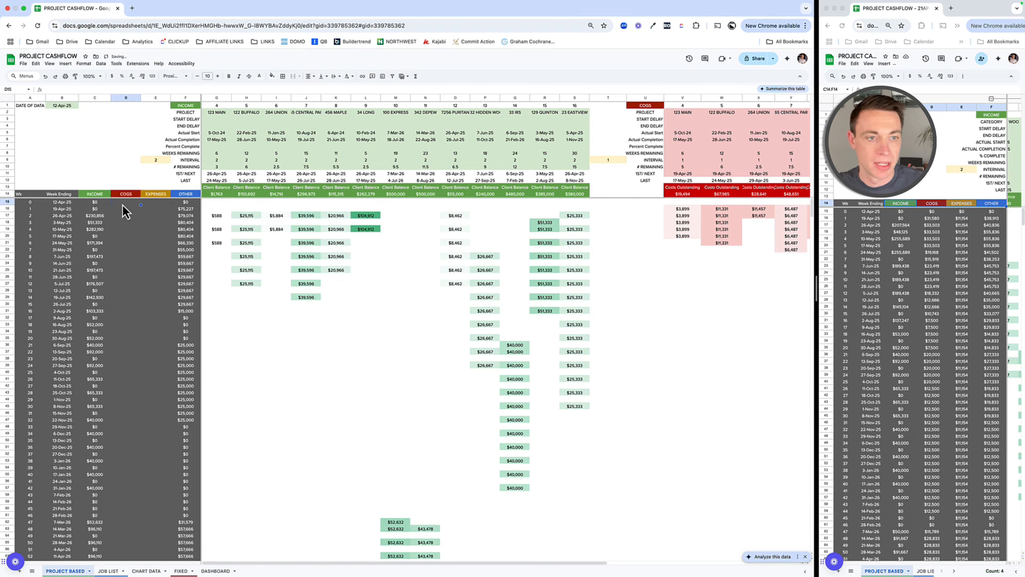
{"action": "type", "text": "=SUM("}
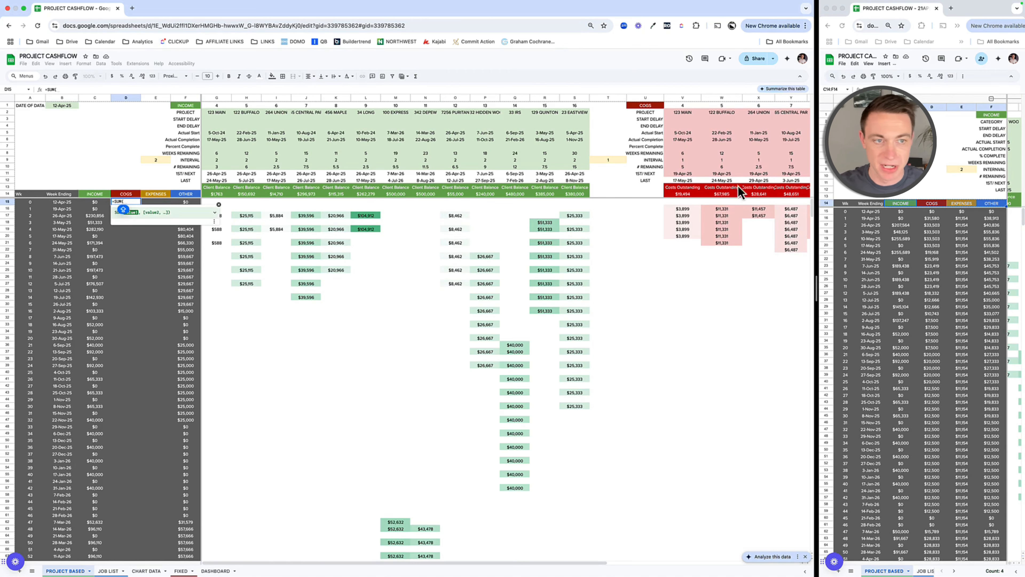
{"action": "left_click", "coordinate": [685, 202]}
{"action": "scroll", "coordinate": [689, 203], "scroll_direction": "right", "scroll_amount": 10}
{"action": "left_click_drag", "start_coordinate": [741, 205], "coordinate": [796, 205]}
{"action": "key", "text": "Return"}
{"action": "key", "text": "Up"}
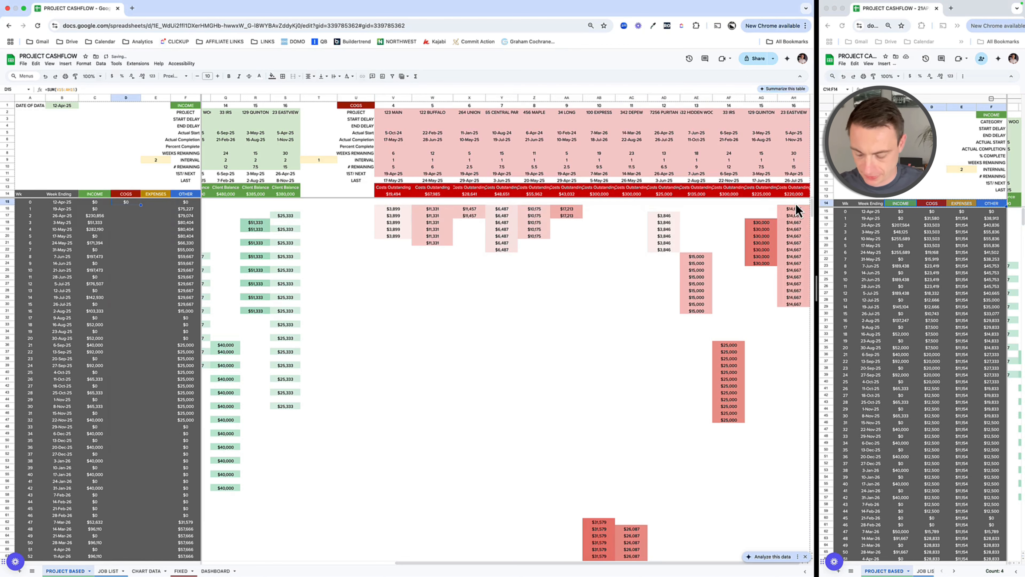
Step: Fill the COGS sum formula down through D15:D113
{"action": "scroll", "coordinate": [140, 205], "scroll_direction": "left", "scroll_amount": 10}
{"action": "scroll", "coordinate": [140, 205], "scroll_direction": "down", "scroll_amount": 15}
{"action": "scroll", "coordinate": [110, 466], "scroll_direction": "down", "scroll_amount": 2}
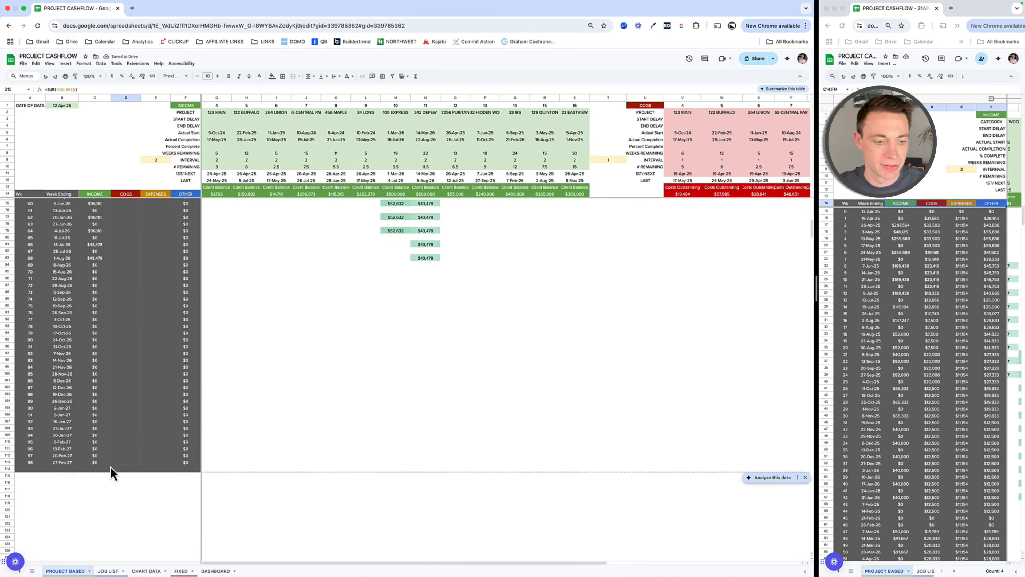
{"action": "left_click", "coordinate": [111, 466], "text": "shift"}
{"action": "key", "text": "super+d"}
{"action": "scroll", "coordinate": [101, 381], "scroll_direction": "up", "scroll_amount": 15}
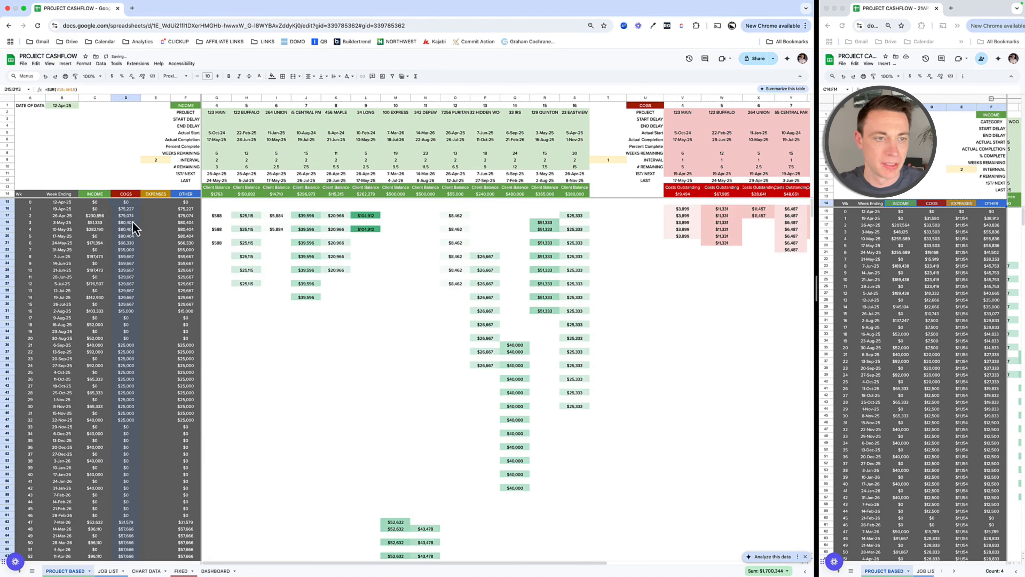
Step: Clear the formulas from the OTHER column's range F15:F113
{"action": "left_click", "coordinate": [158, 203]}
{"action": "left_click", "coordinate": [181, 204]}
{"action": "scroll", "coordinate": [193, 358], "scroll_direction": "down", "scroll_amount": 20}
{"action": "scroll", "coordinate": [193, 358], "scroll_direction": "down", "scroll_amount": 2}
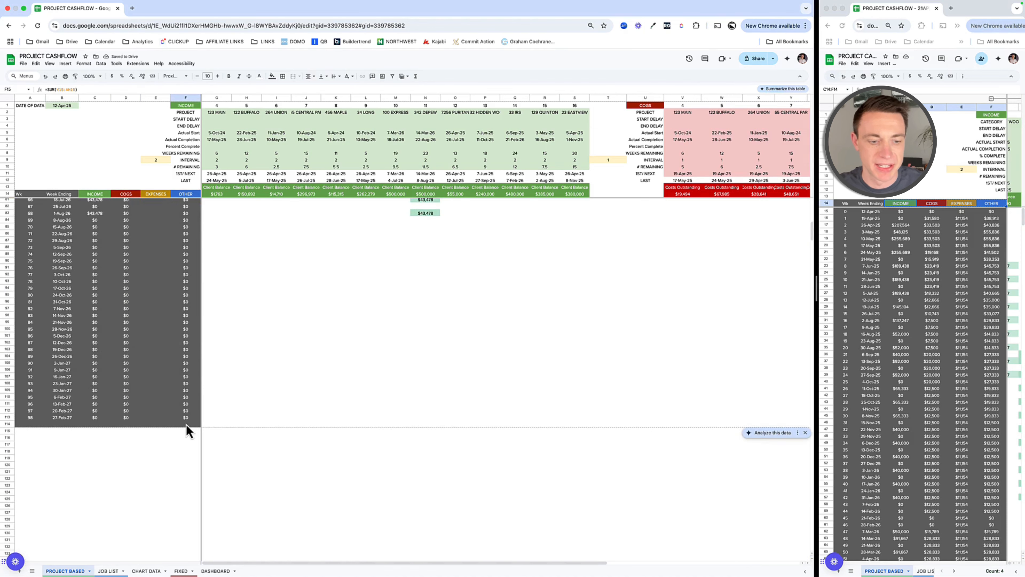
{"action": "left_click", "coordinate": [186, 421], "text": "shift"}
{"action": "key", "text": "Delete"}
{"action": "scroll", "coordinate": [349, 315], "scroll_direction": "up", "scroll_amount": 20}
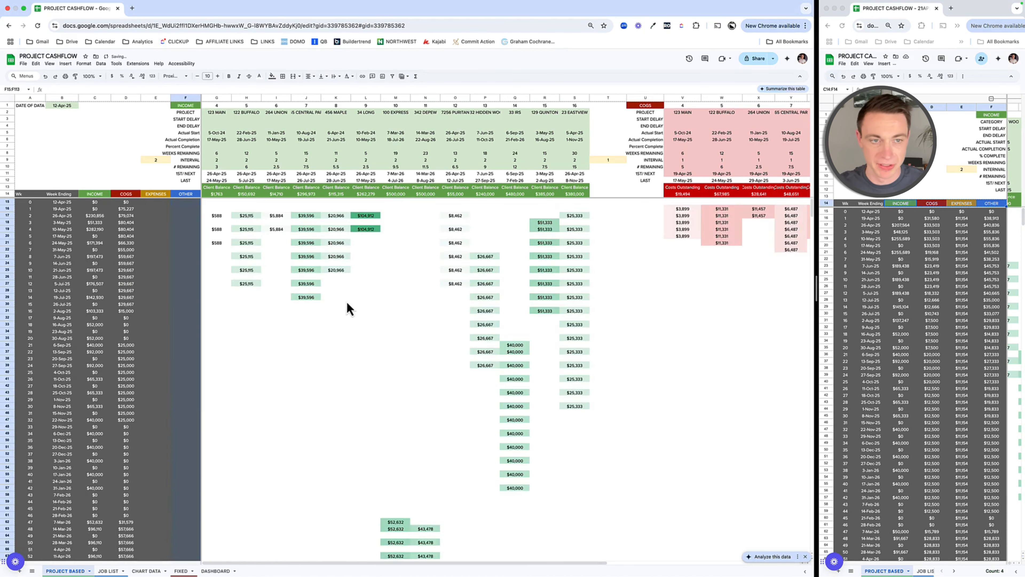
Step: Narrow columns T and U, which hold the costs schedule's interval and row labels
{"action": "scroll", "coordinate": [472, 263], "scroll_direction": "right", "scroll_amount": 1}
{"action": "left_click", "coordinate": [602, 100]}
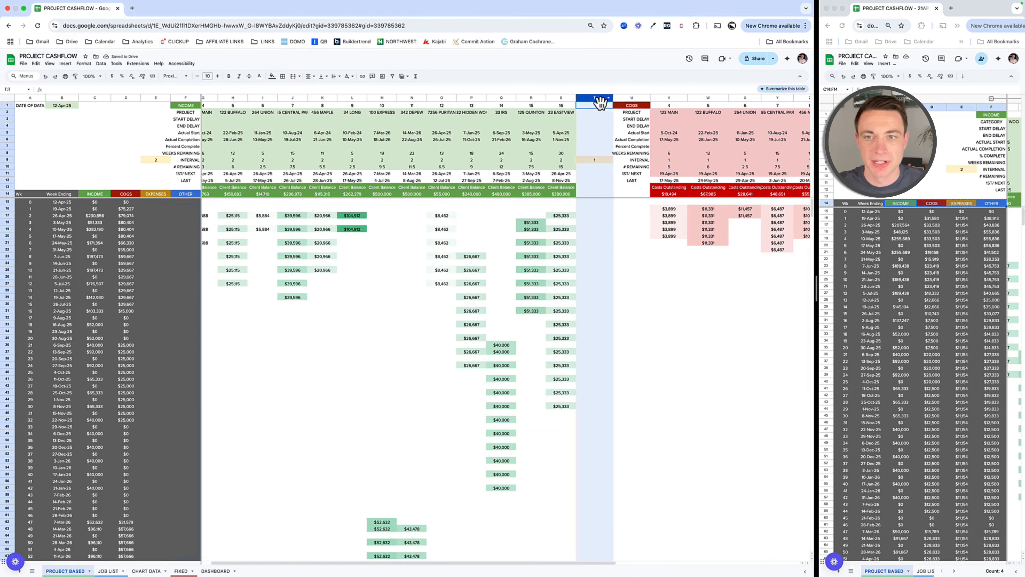
{"action": "left_click", "coordinate": [632, 98], "text": "shift"}
{"action": "left_click_drag", "start_coordinate": [650, 98], "coordinate": [640, 101]}
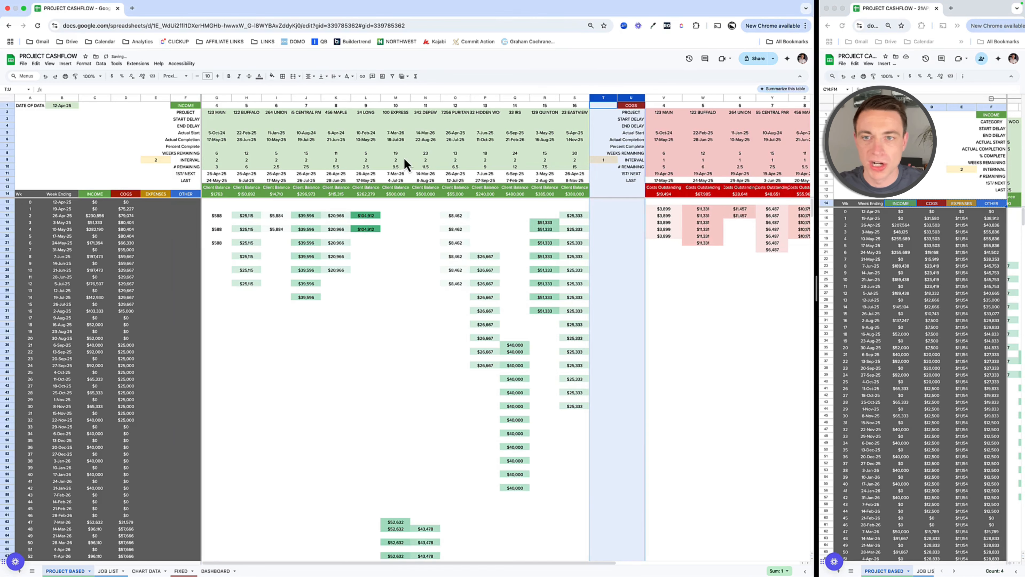
Step: Inspect the first project's actual dates, Client Balance and Costs Outstanding, and compare them with the INCOME, COGS, EXPENSES and OTHER headings
{"action": "left_click_drag", "start_coordinate": [216, 133], "coordinate": [226, 140]}
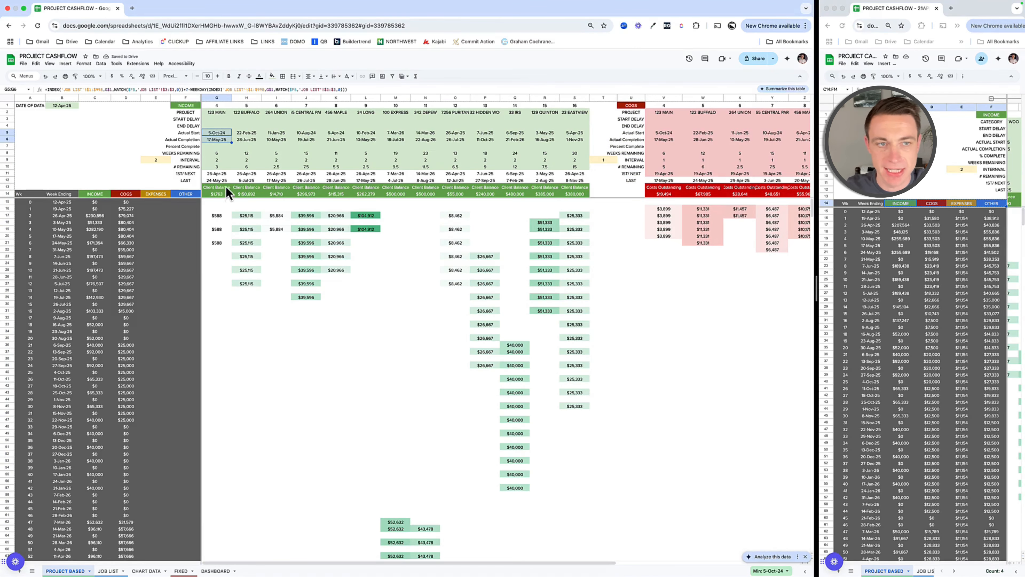
{"action": "left_click", "coordinate": [216, 193]}
{"action": "left_click", "coordinate": [662, 195]}
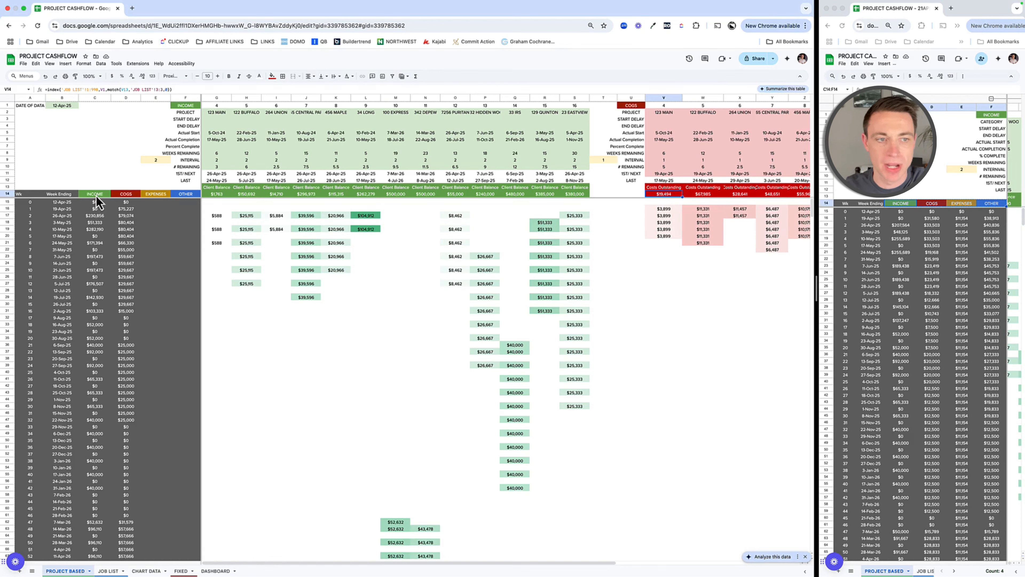
{"action": "left_click_drag", "start_coordinate": [100, 194], "coordinate": [131, 196]}
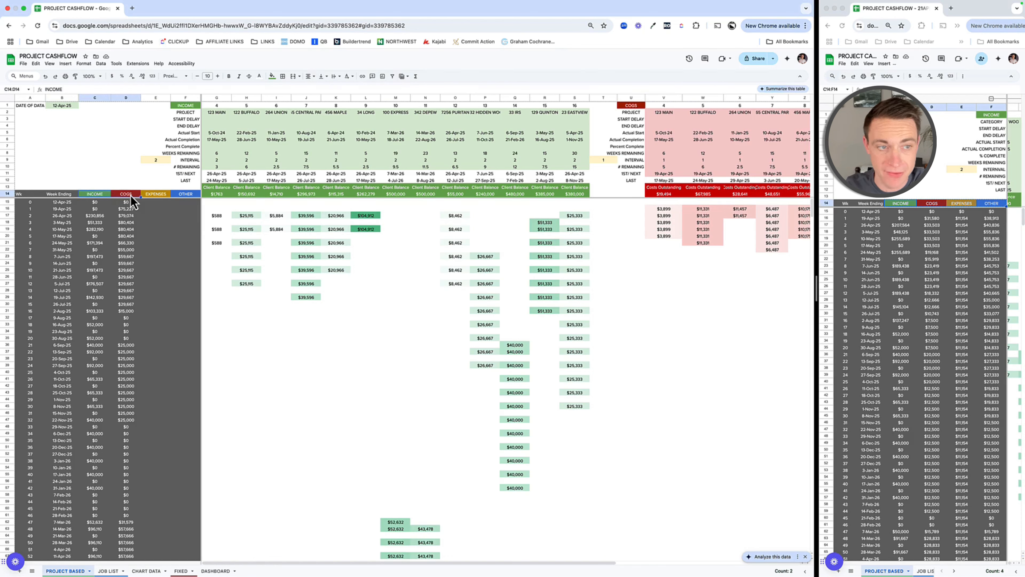
{"action": "left_click", "coordinate": [158, 195]}
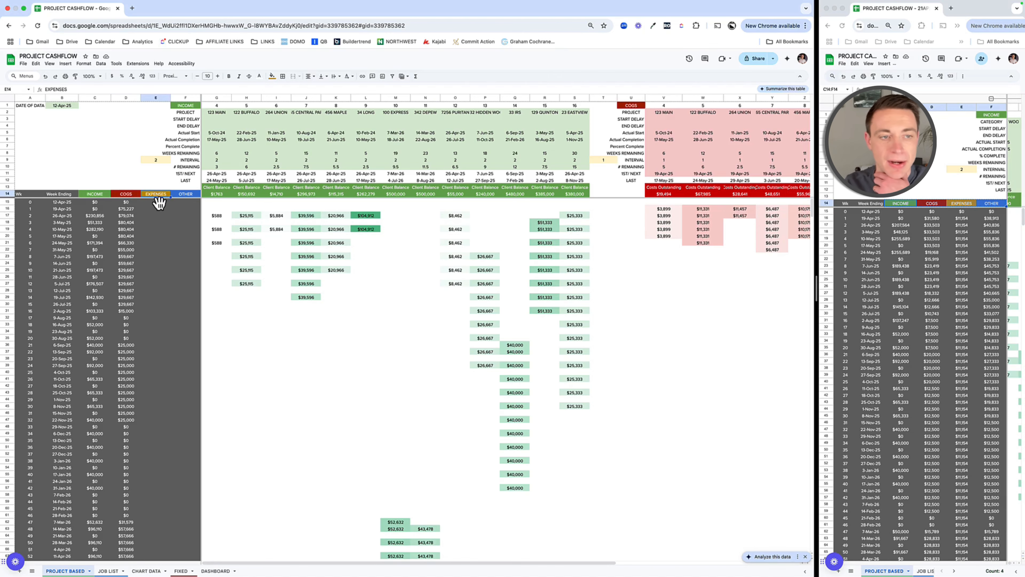
{"action": "left_click", "coordinate": [181, 196]}
Step: Insert 15 columns to the right of the costs schedule in T:AH
{"action": "scroll", "coordinate": [560, 249], "scroll_direction": "right", "scroll_amount": 10}
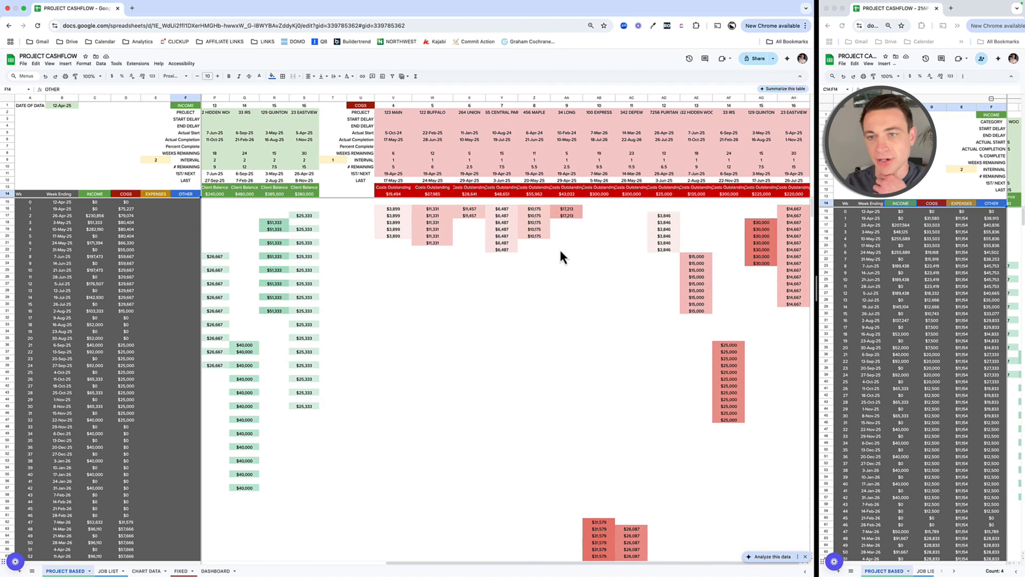
{"action": "left_click_drag", "start_coordinate": [333, 100], "coordinate": [791, 99]}
{"action": "right_click", "coordinate": [791, 101]}
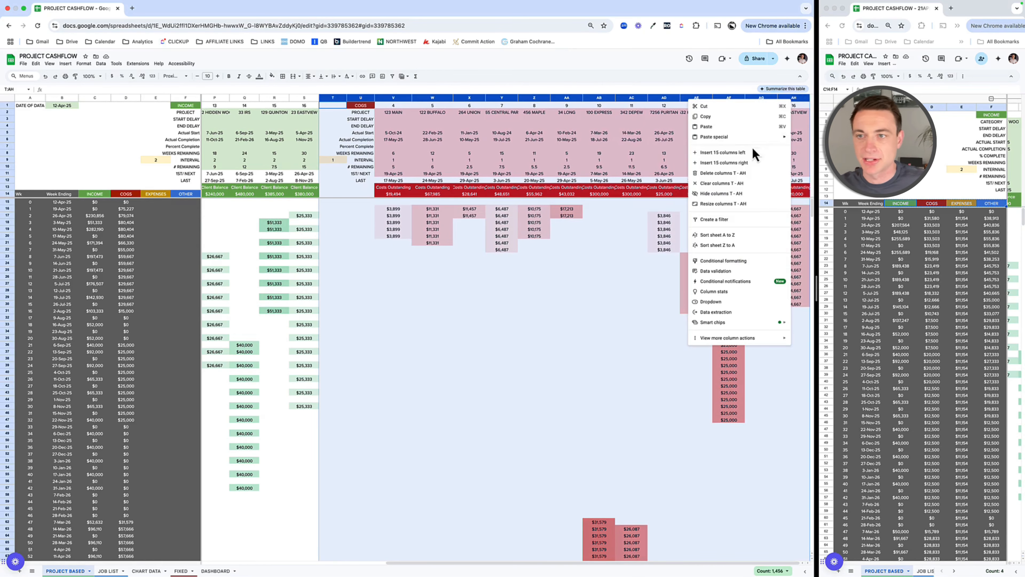
{"action": "left_click", "coordinate": [740, 163]}
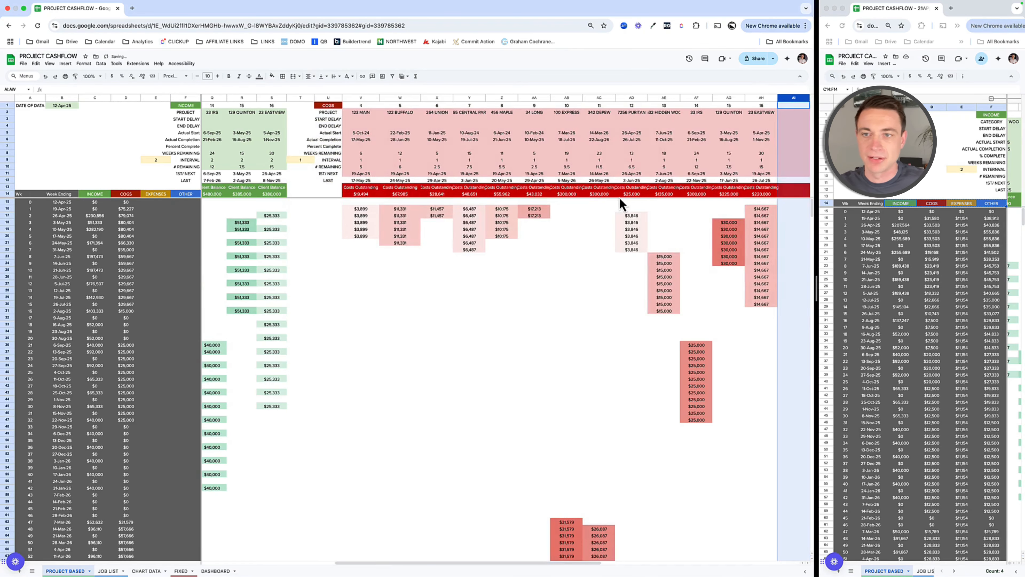
{"action": "scroll", "coordinate": [622, 202], "scroll_direction": "right", "scroll_amount": 10}
{"action": "scroll", "coordinate": [623, 200], "scroll_direction": "left", "scroll_amount": 15}
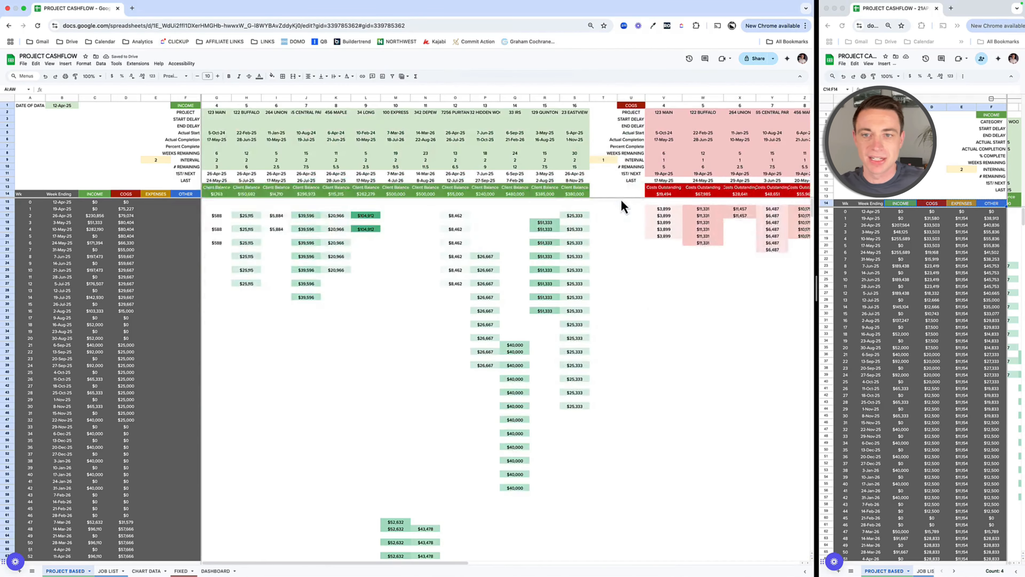
Step: Duplicate the costs schedule columns T:AH into the blank columns starting at AI1
{"action": "scroll", "coordinate": [621, 200], "scroll_direction": "right", "scroll_amount": 4}
{"action": "left_click", "coordinate": [431, 98]}
{"action": "scroll", "coordinate": [438, 106], "scroll_direction": "right", "scroll_amount": 3}
{"action": "scroll", "coordinate": [442, 113], "scroll_direction": "right", "scroll_amount": 4}
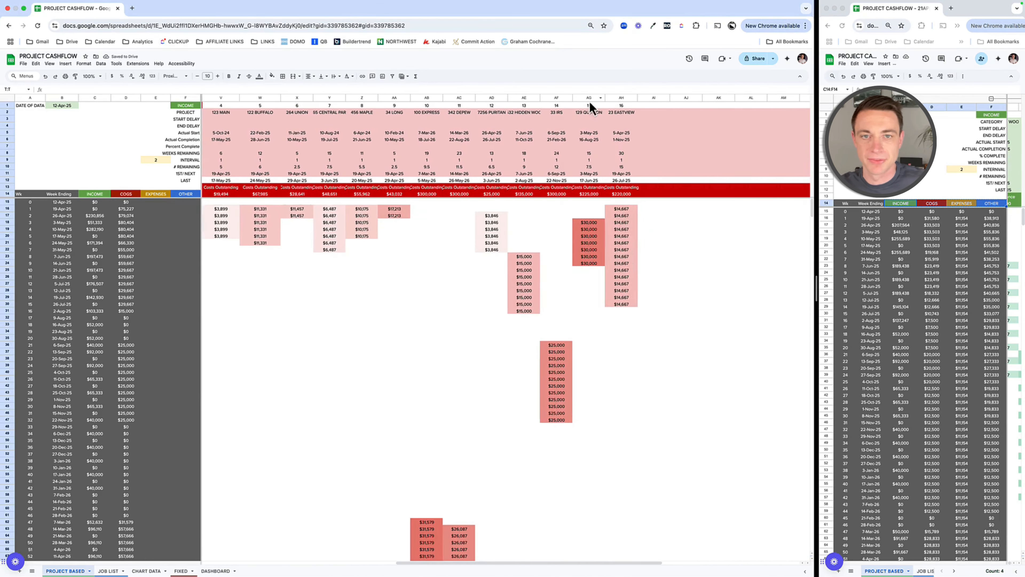
{"action": "left_click", "coordinate": [627, 98], "text": "shift"}
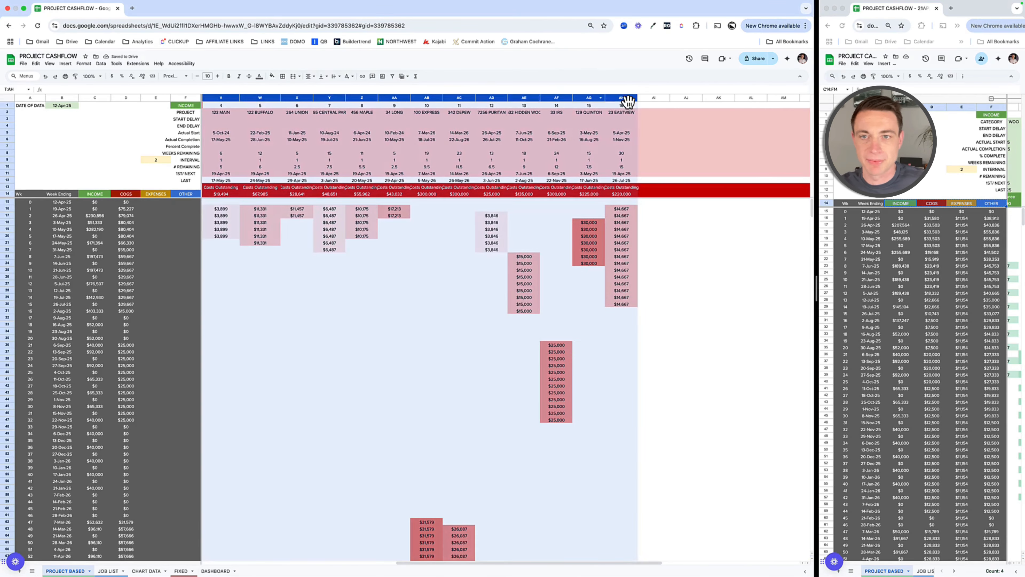
{"action": "left_click", "coordinate": [649, 108]}
{"action": "key", "text": "ctrl+v"}
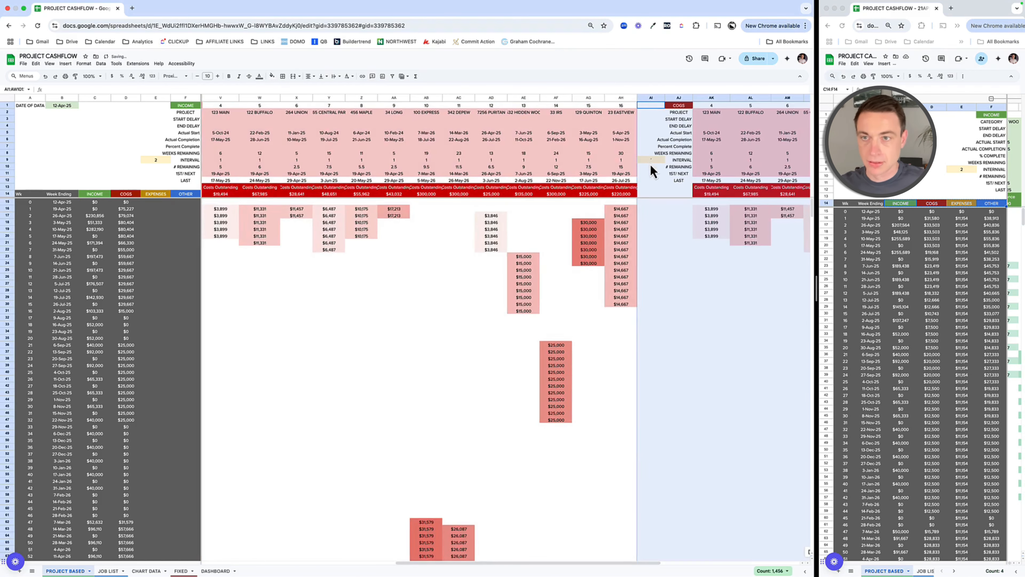
{"action": "scroll", "coordinate": [642, 162], "scroll_direction": "right", "scroll_amount": 5}
Step: Copy the colored EXPENSES heading from E14 onto the duplicated schedule's label in AJ1
{"action": "left_click", "coordinate": [154, 195]}
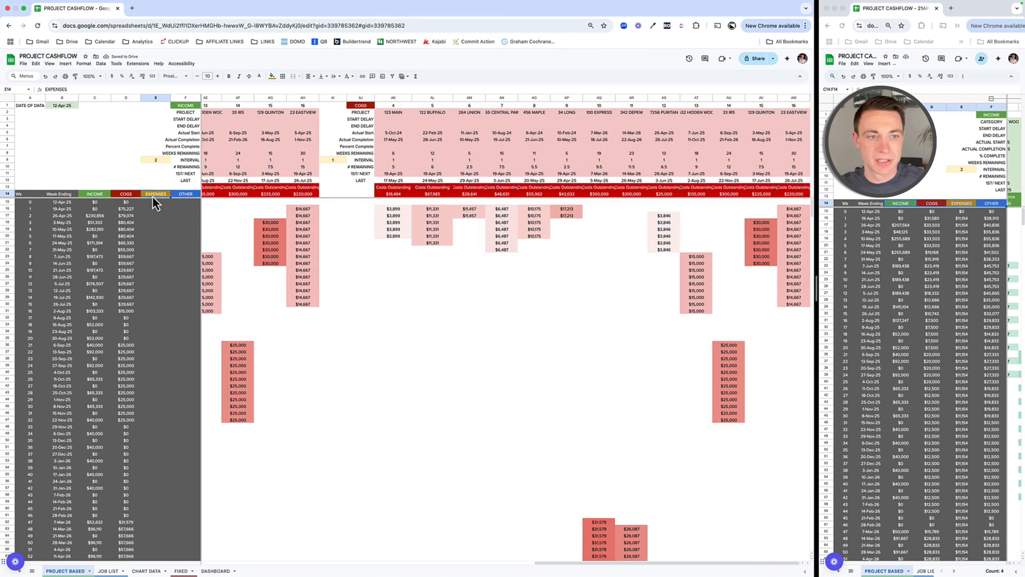
{"action": "left_click", "coordinate": [361, 106]}
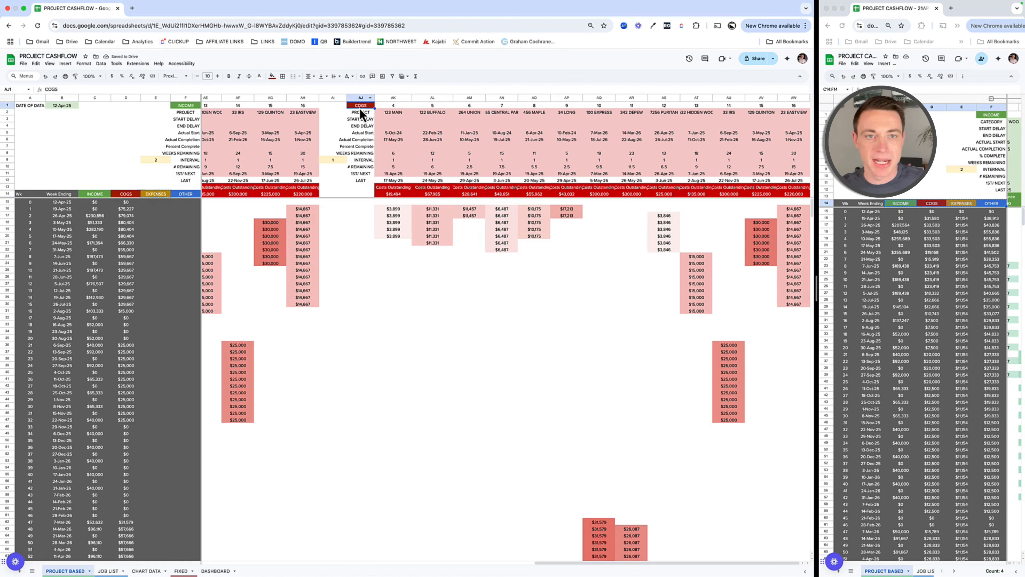
{"action": "key", "text": "ctrl+v"}
{"action": "key", "text": "Right"}
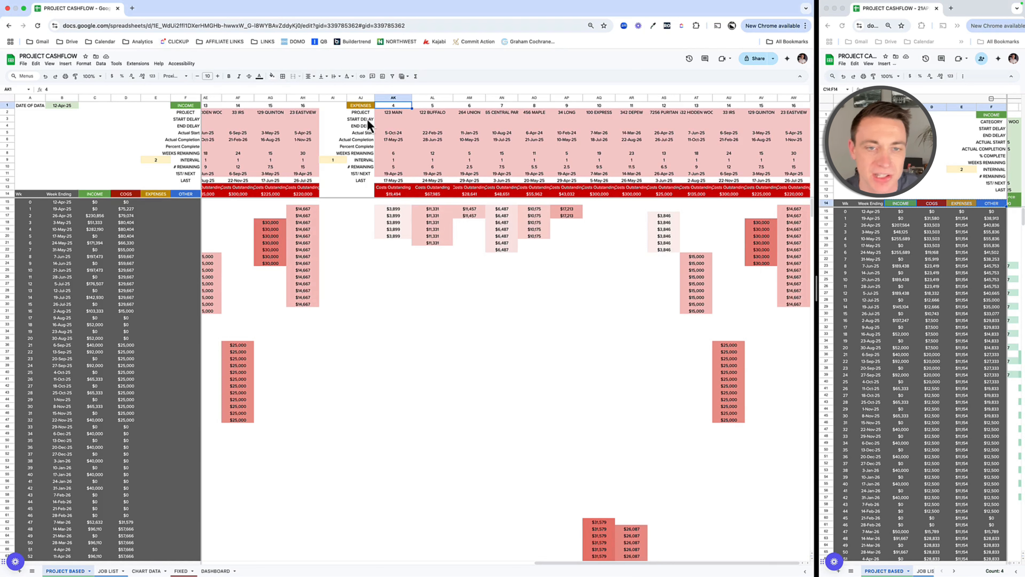
Step: Shade the expenses schedule's header cells AK2:AW11 light yellow
{"action": "left_click", "coordinate": [397, 115]}
{"action": "left_click", "coordinate": [806, 174], "text": "shift"}
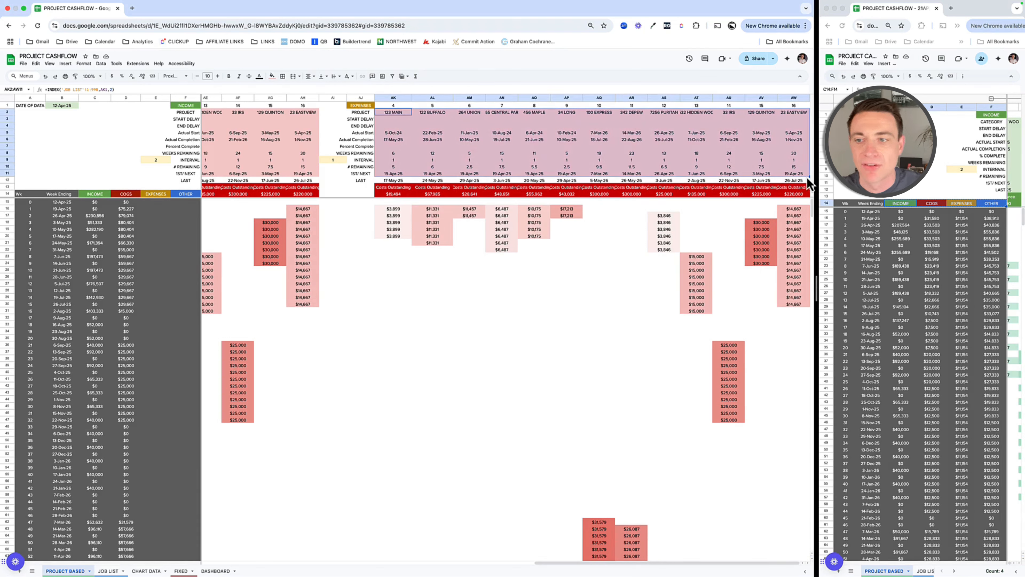
{"action": "left_click", "coordinate": [272, 76]}
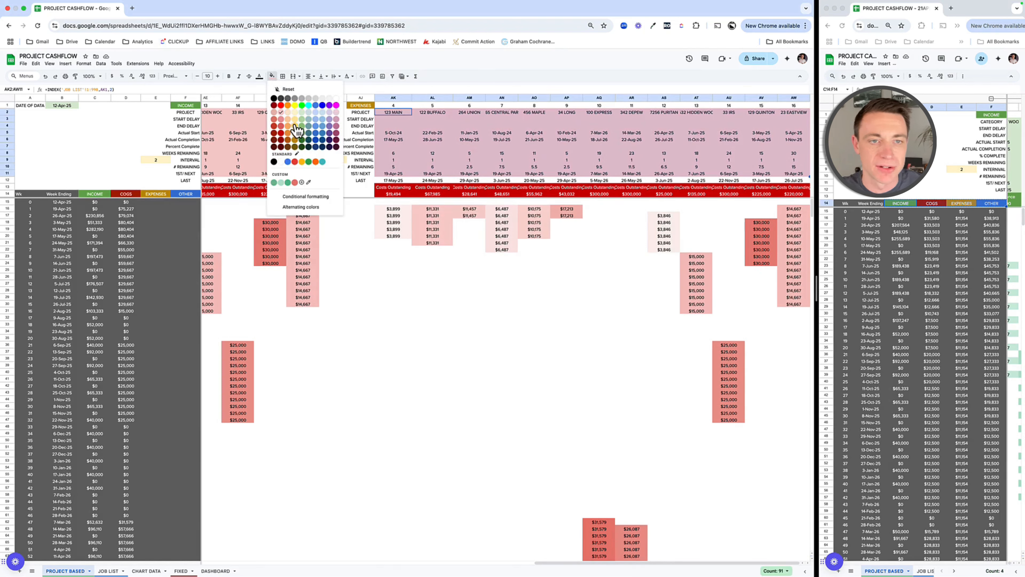
{"action": "left_click", "coordinate": [296, 119]}
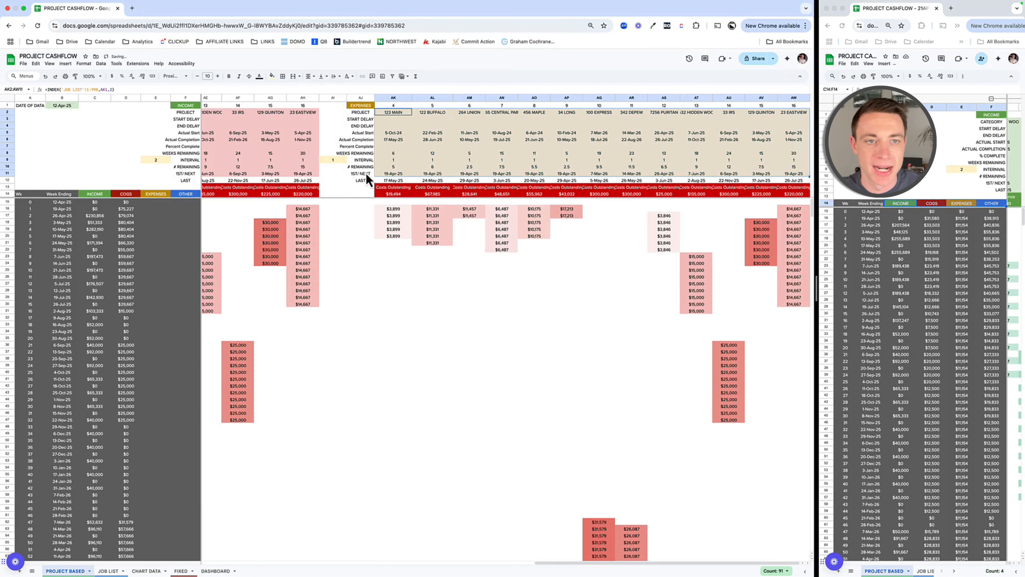
Step: Fill the expenses schedule's Costs Outstanding header and totals cells AK13:AW14 with dark yellow
{"action": "left_click", "coordinate": [384, 188]}
{"action": "left_click", "coordinate": [793, 187], "text": "shift"}
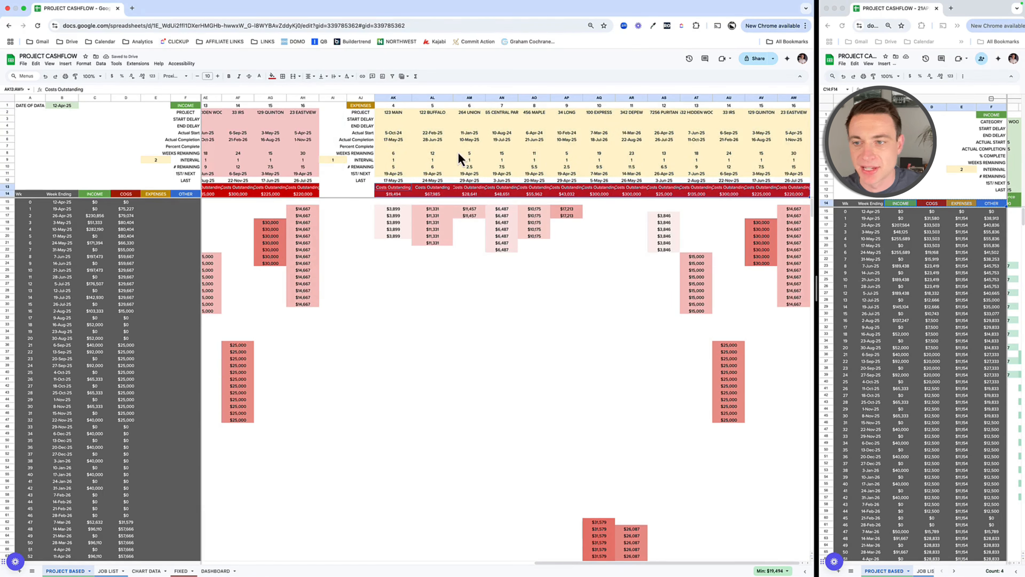
{"action": "left_click", "coordinate": [272, 76]}
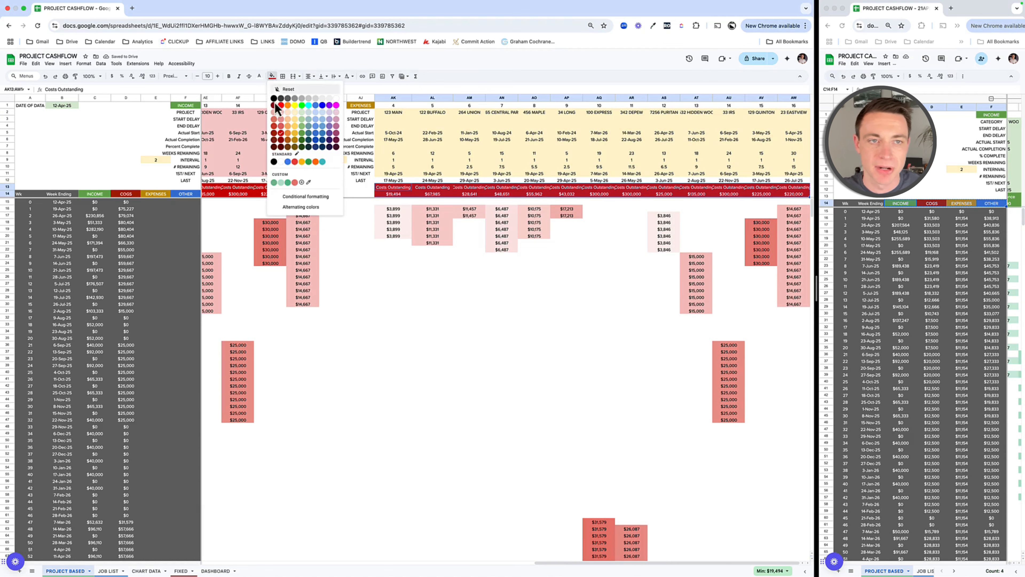
{"action": "left_click", "coordinate": [295, 147]}
{"action": "left_click", "coordinate": [336, 160]}
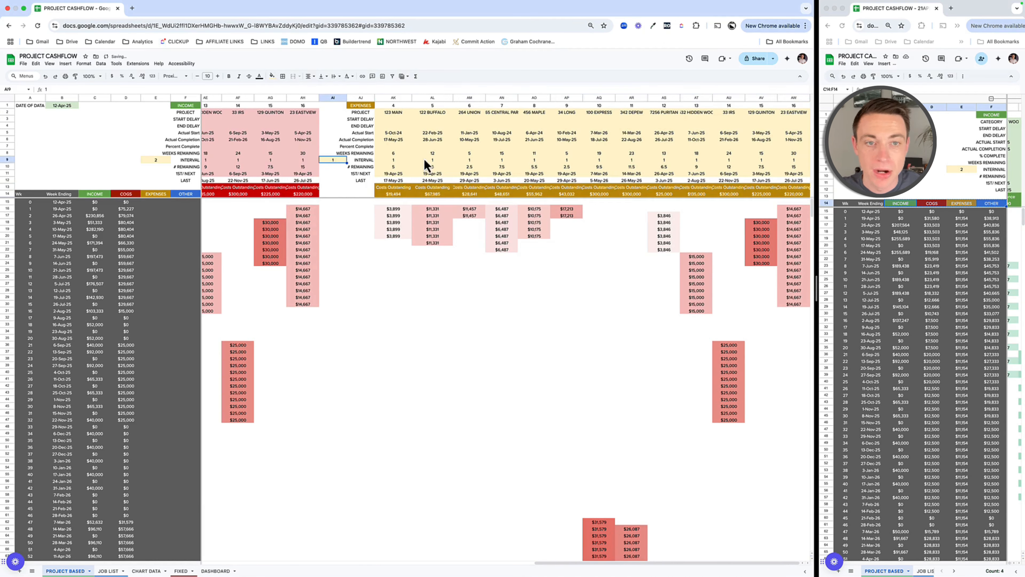
{"action": "left_click", "coordinate": [394, 114]}
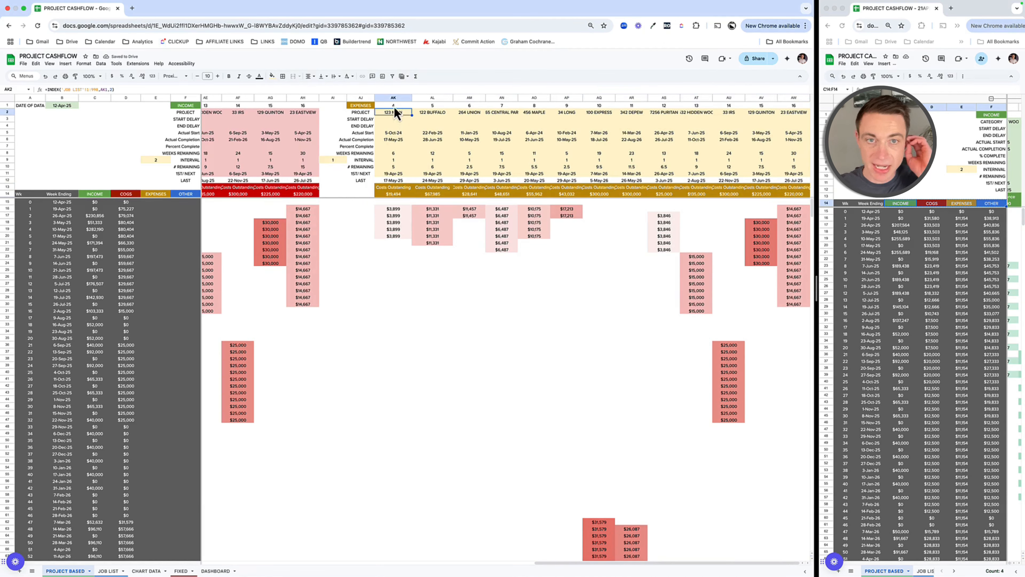
Step: Replace the Costs Outstanding headers in AK13:AN13 with EXPENSES
{"action": "left_click", "coordinate": [395, 188]}
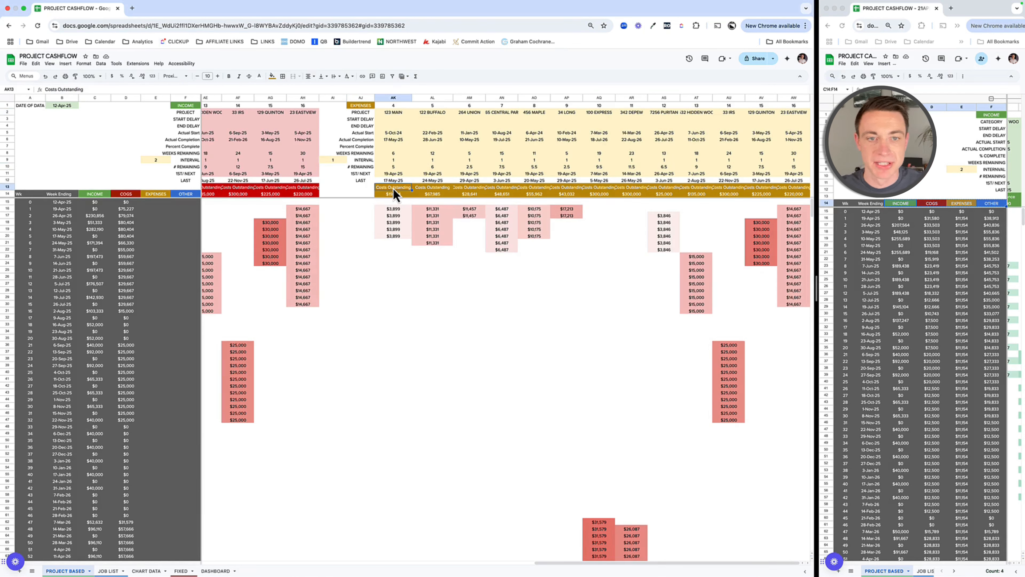
{"action": "type", "text": "EXPENSES"}
{"action": "key", "text": "Tab"}
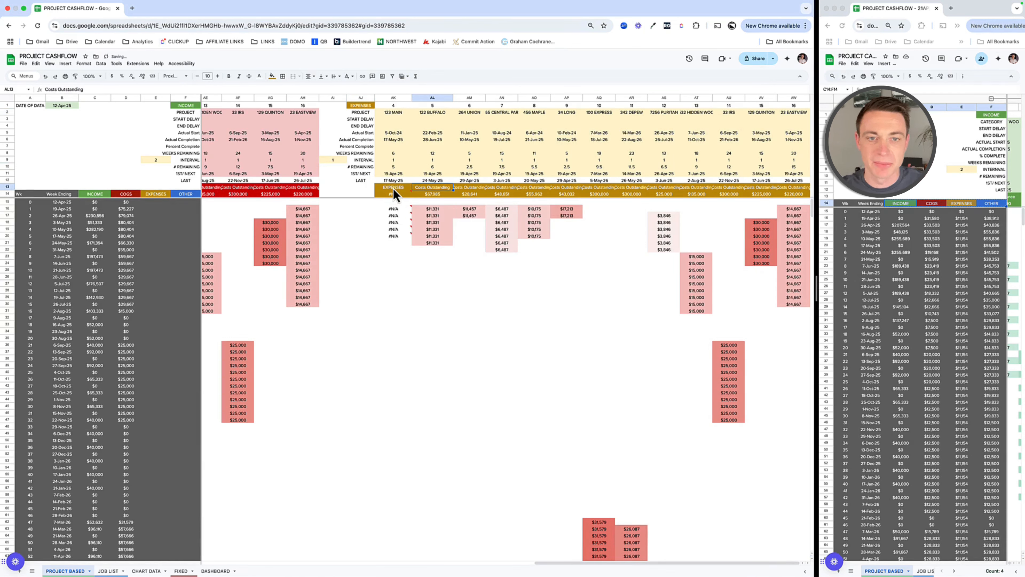
{"action": "left_click", "coordinate": [397, 188]}
{"action": "left_click_drag", "start_coordinate": [493, 187], "coordinate": [508, 188]}
Step: Delete the surplus expenses schedule columns AO through AW
{"action": "left_click", "coordinate": [543, 100]}
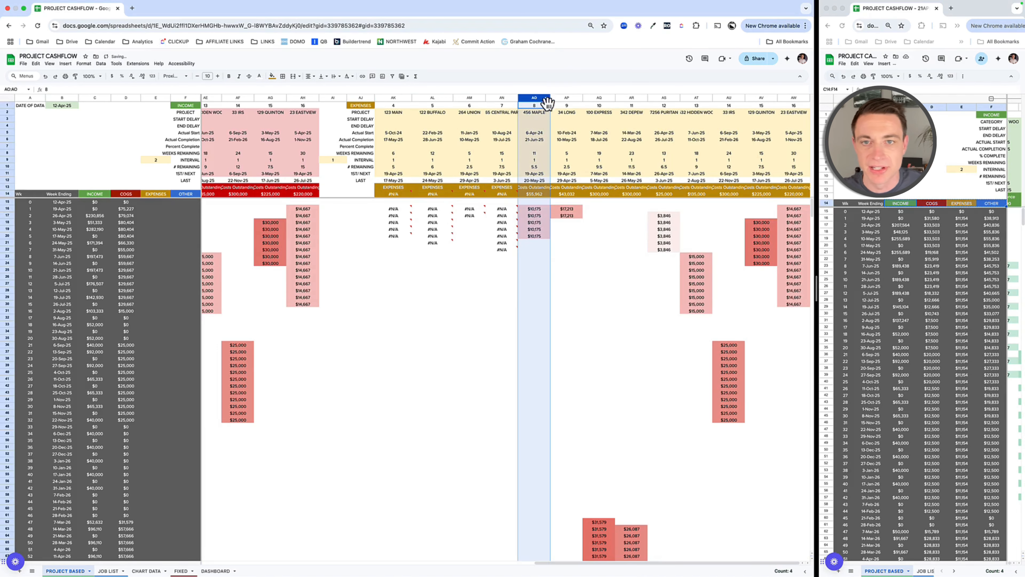
{"action": "left_click", "coordinate": [794, 101], "text": "shift"}
{"action": "right_click", "coordinate": [794, 102]}
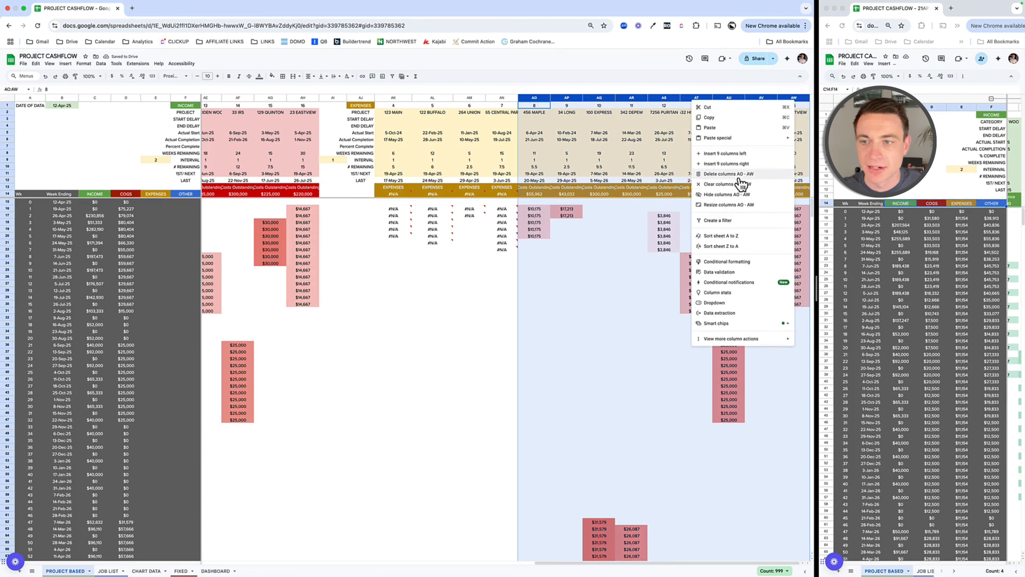
{"action": "left_click", "coordinate": [729, 174]}
{"action": "left_click", "coordinate": [712, 202]}
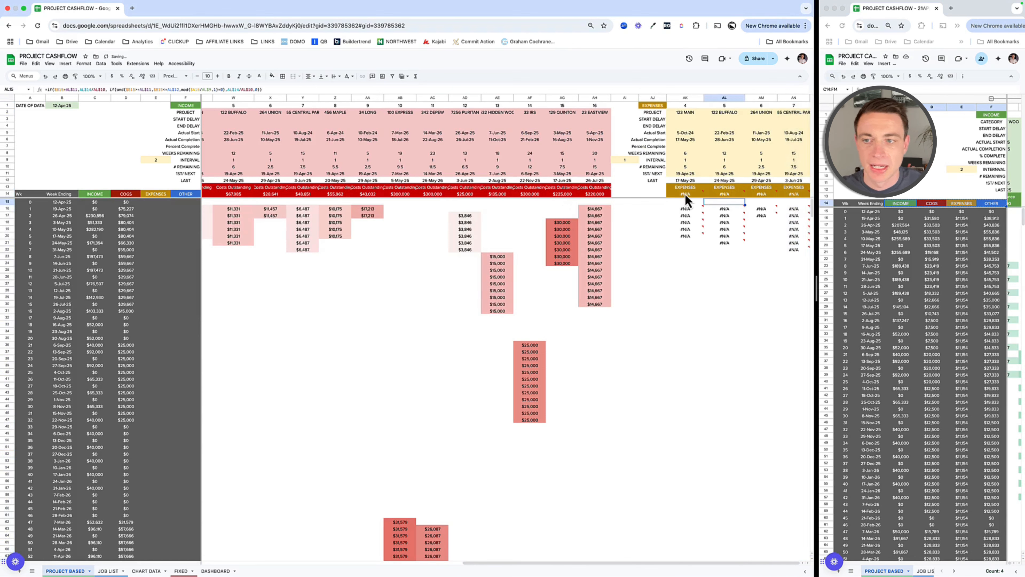
Step: Relabel the expenses schedule's PROJECT row in AJ2 as CATEGORY and name the first category in AK2 PAYROLL
{"action": "left_click", "coordinate": [686, 113]}
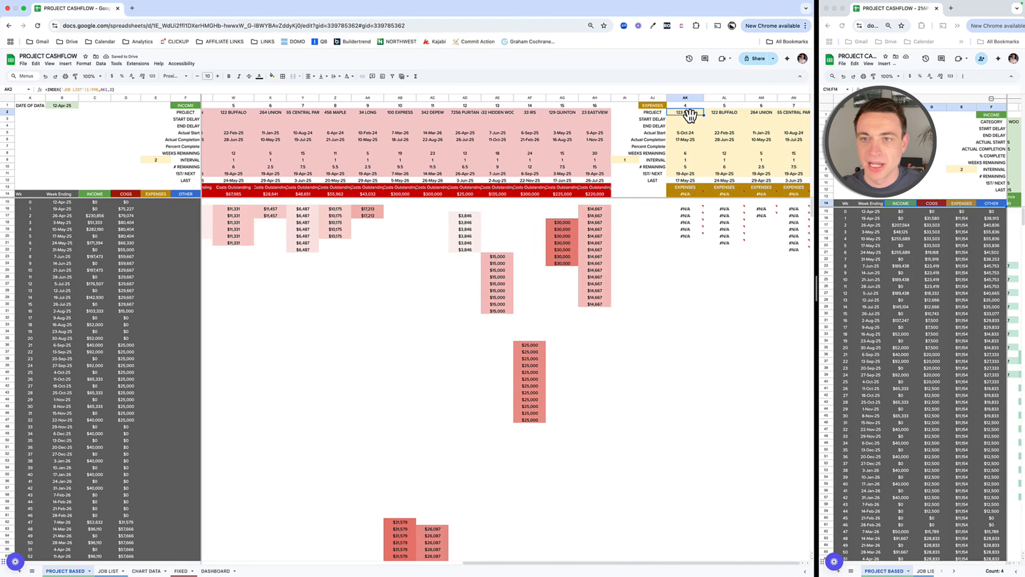
{"action": "left_click", "coordinate": [653, 114]}
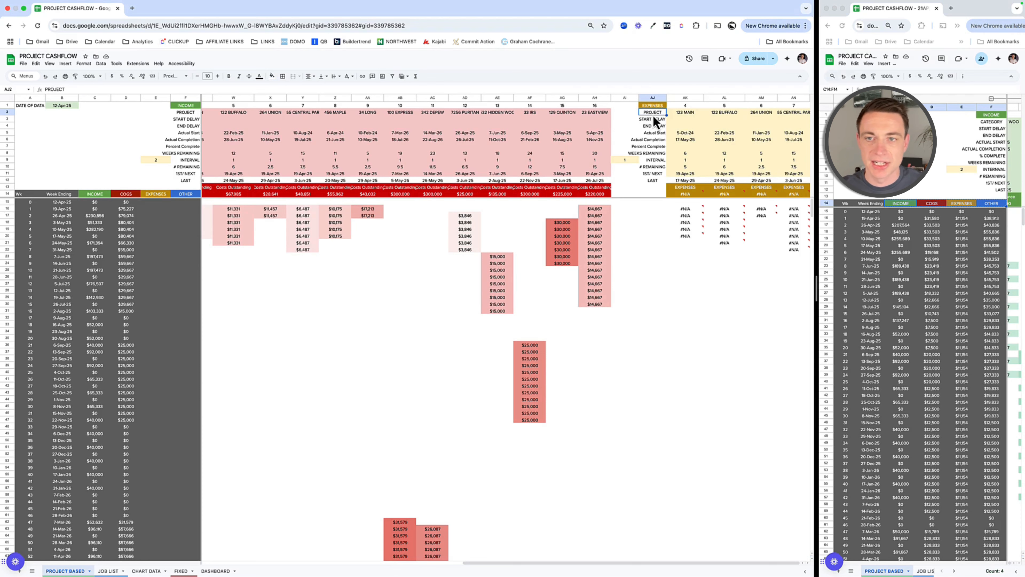
{"action": "type", "text": "CATEGORY"}
{"action": "key", "text": "Tab"}
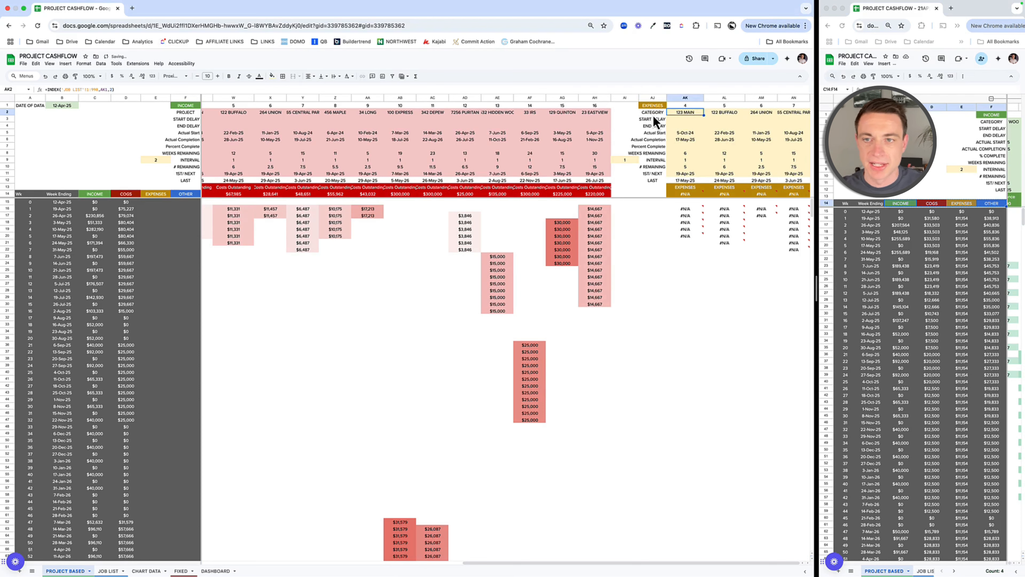
{"action": "type", "text": "PAYROLL"}
Step: Link the PAYROLL column's Actual Start in AK5 to the date of data in B1
{"action": "left_click", "coordinate": [654, 119]}
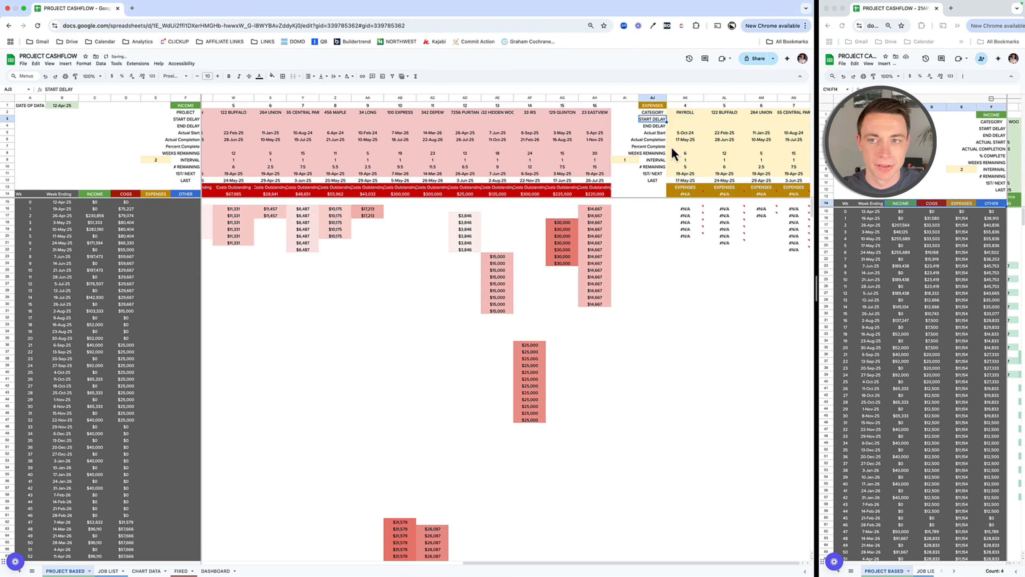
{"action": "left_click", "coordinate": [683, 135]}
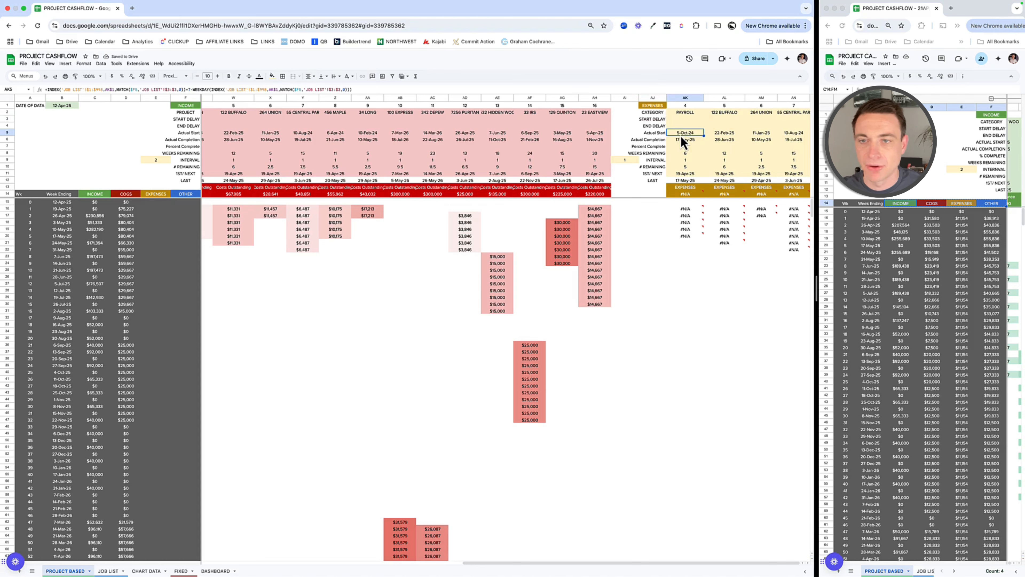
{"action": "type", "text": "="}
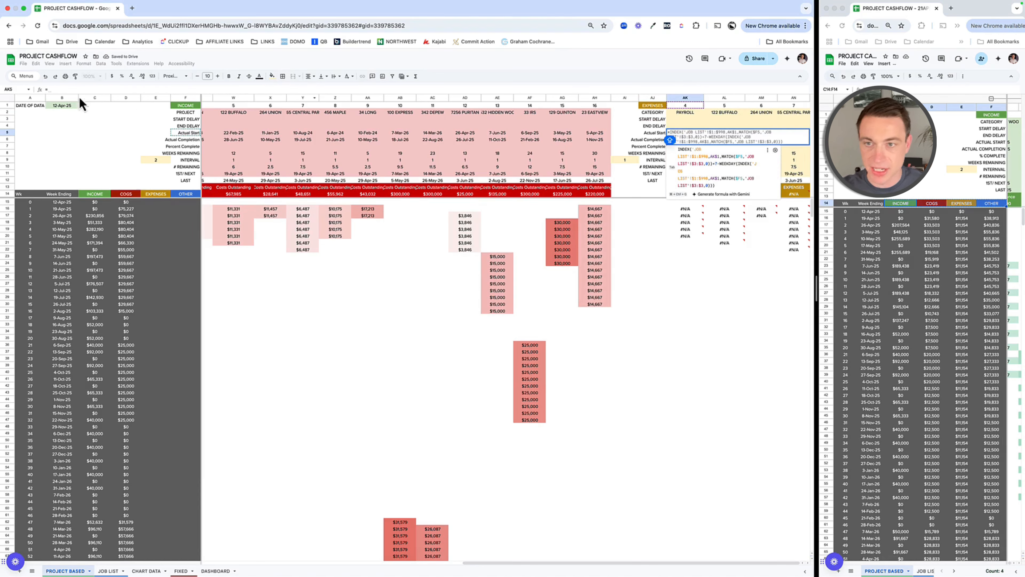
{"action": "left_click", "coordinate": [63, 105]}
{"action": "key", "text": "Return"}
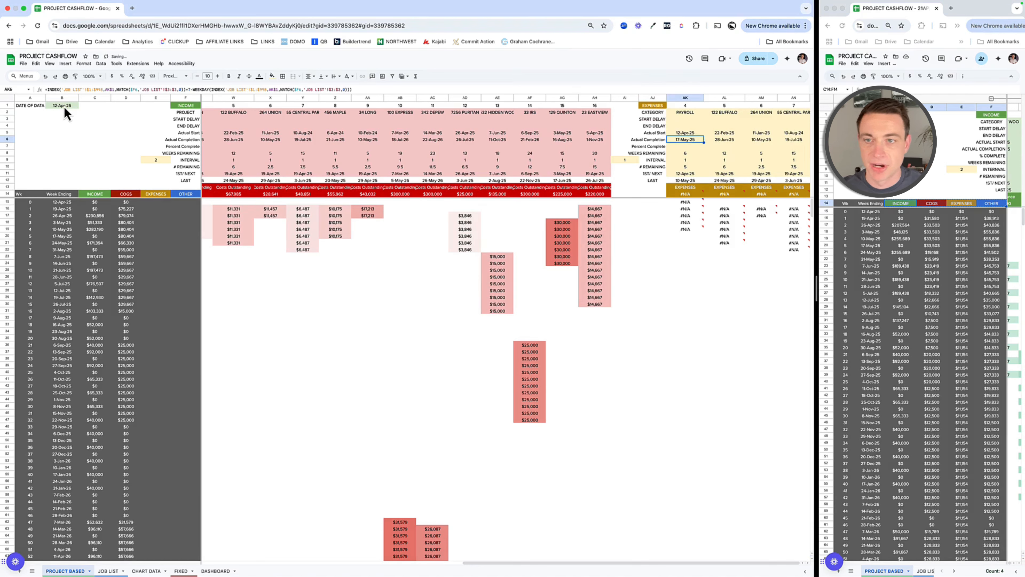
Step: Set PAYROLL's Actual Completion in AK6 to 52 weeks after its start with =AK5+(52*7)
{"action": "type", "text": "="}
{"action": "key", "text": "Up"}
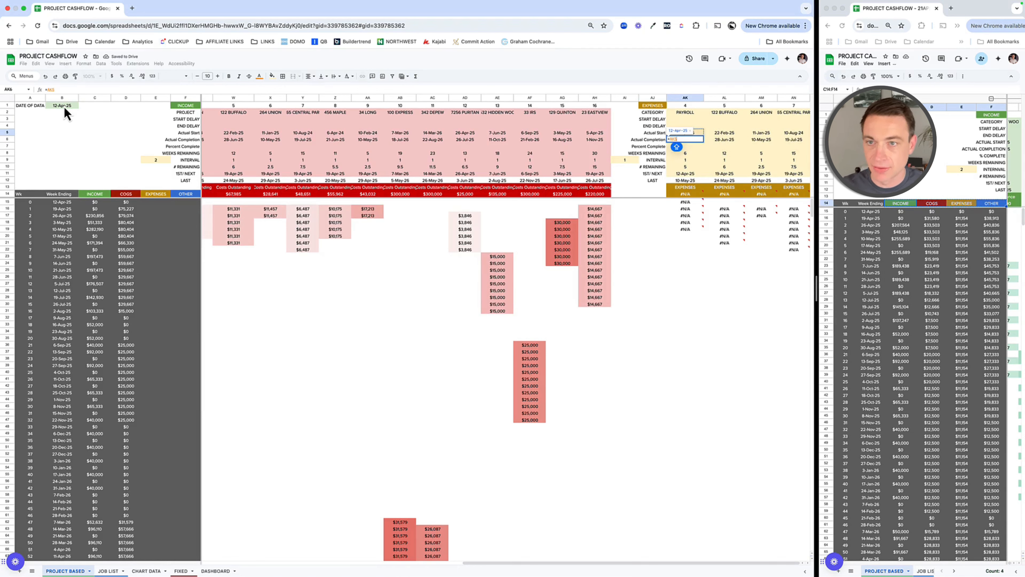
{"action": "type", "text": "+"}
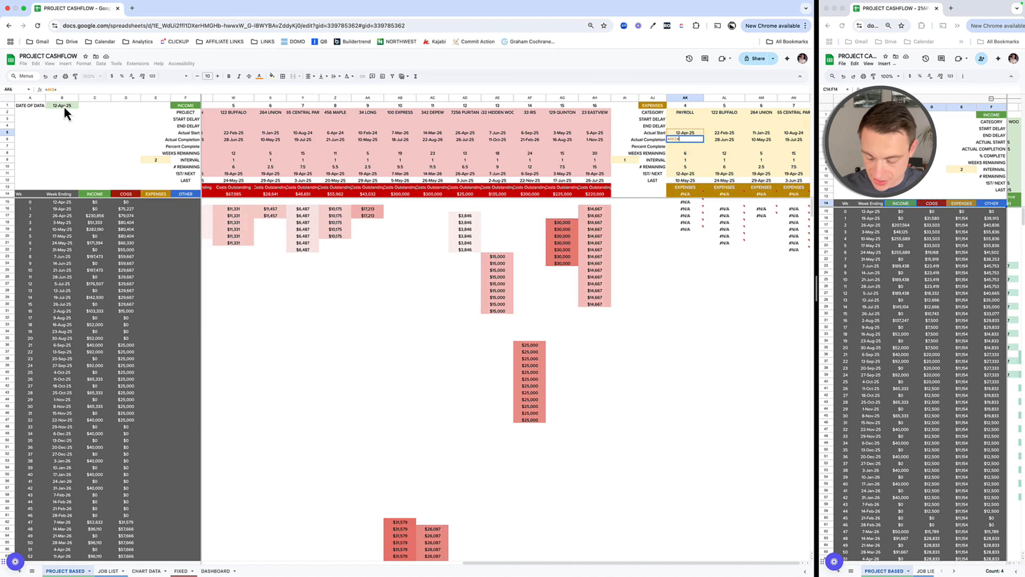
{"action": "type", "text": "(52"}
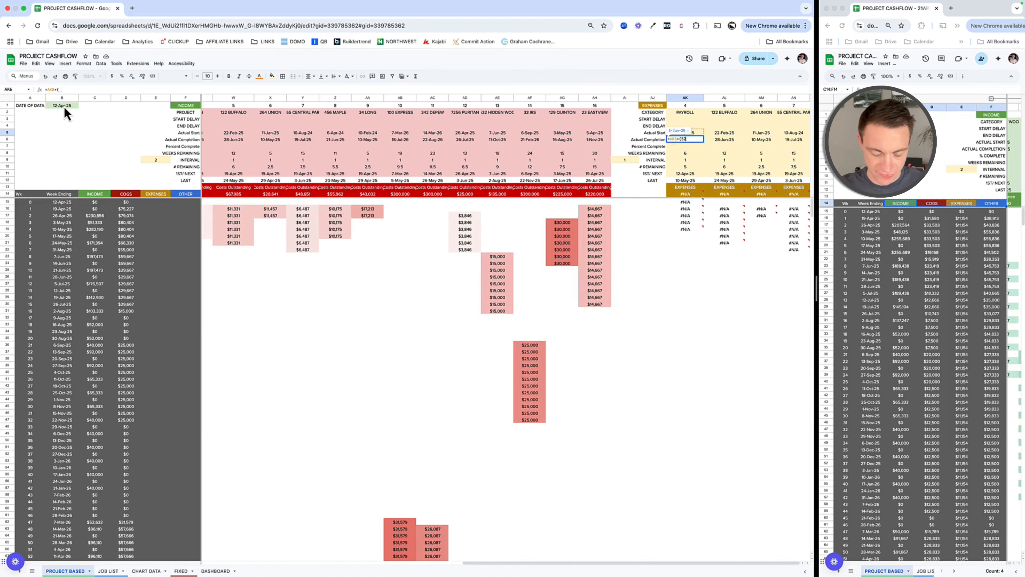
{"action": "type", "text": "*"}
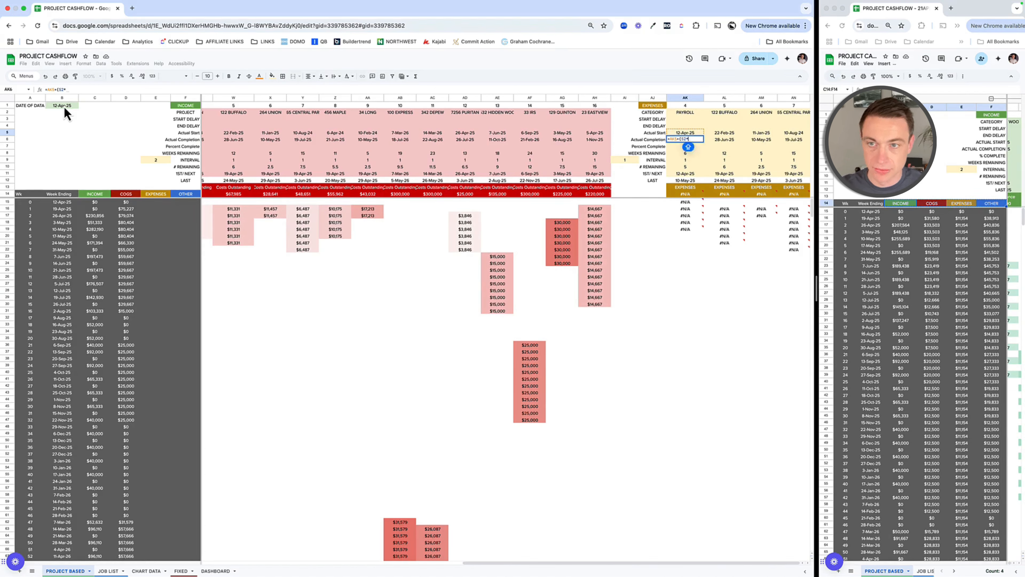
{"action": "type", "text": "7)"}
{"action": "key", "text": "Return"}
{"action": "key", "text": "Up"}
Step: Make AK5's reference absolute as =$B$1 and fill the start and completion formulas across the remaining expenses columns through AN
{"action": "left_click", "coordinate": [702, 134]}
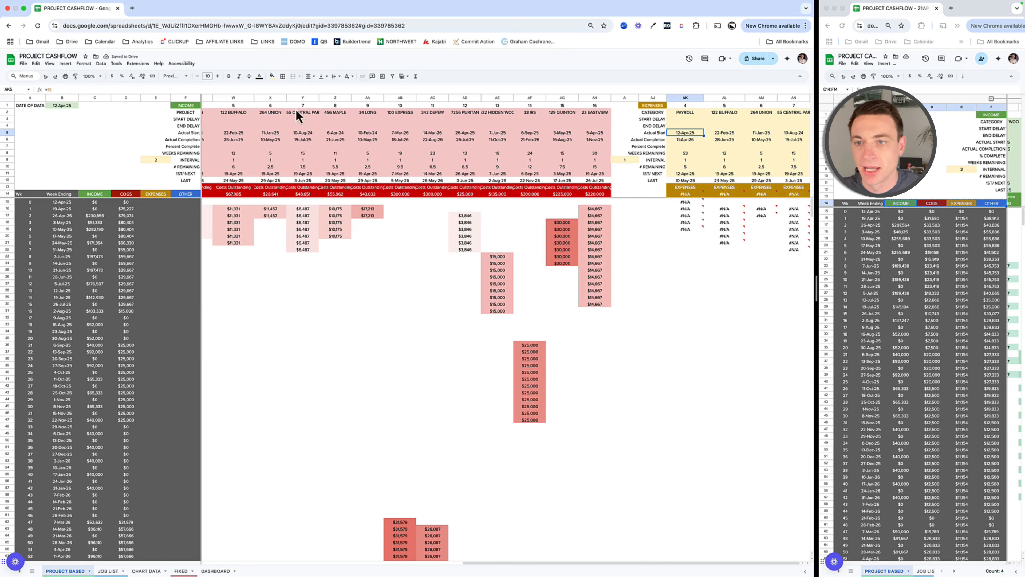
{"action": "type", "text": "=B1"}
{"action": "key", "text": "F4"}
{"action": "key", "text": "Return"}
{"action": "key", "text": "Up"}
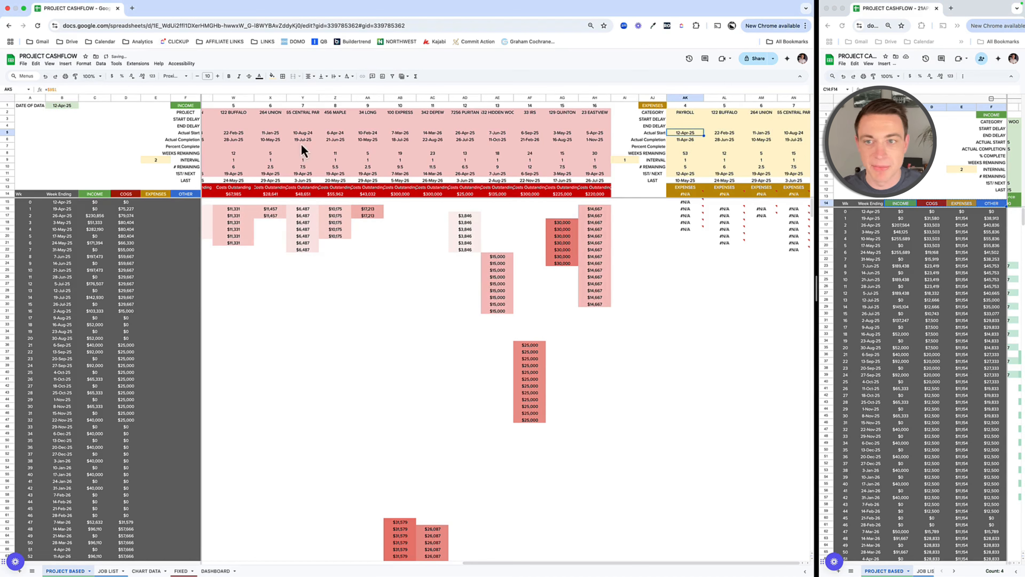
{"action": "left_click_drag", "start_coordinate": [686, 133], "coordinate": [786, 142]}
{"action": "left_click", "coordinate": [630, 161]}
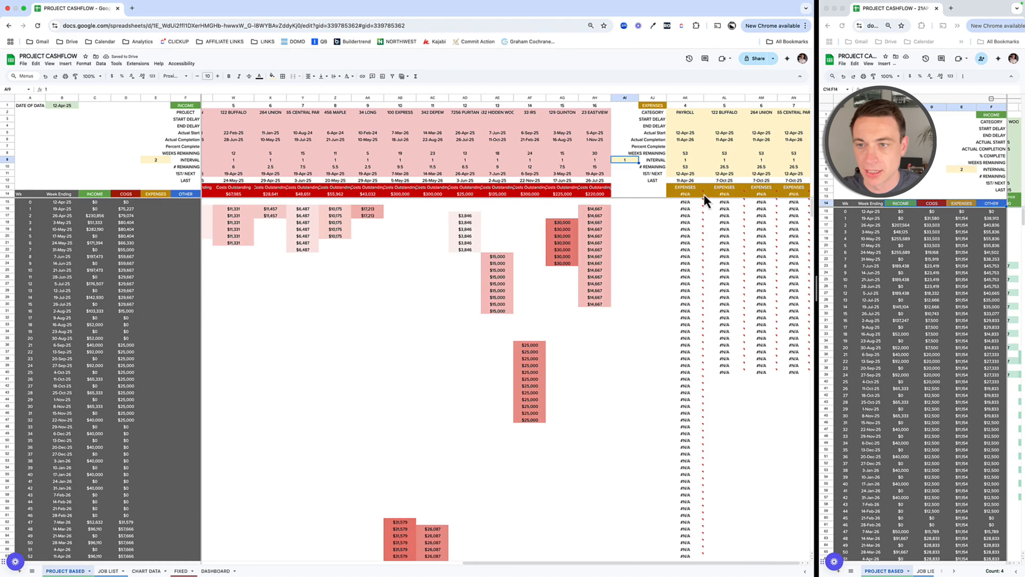
{"action": "left_click", "coordinate": [685, 194]}
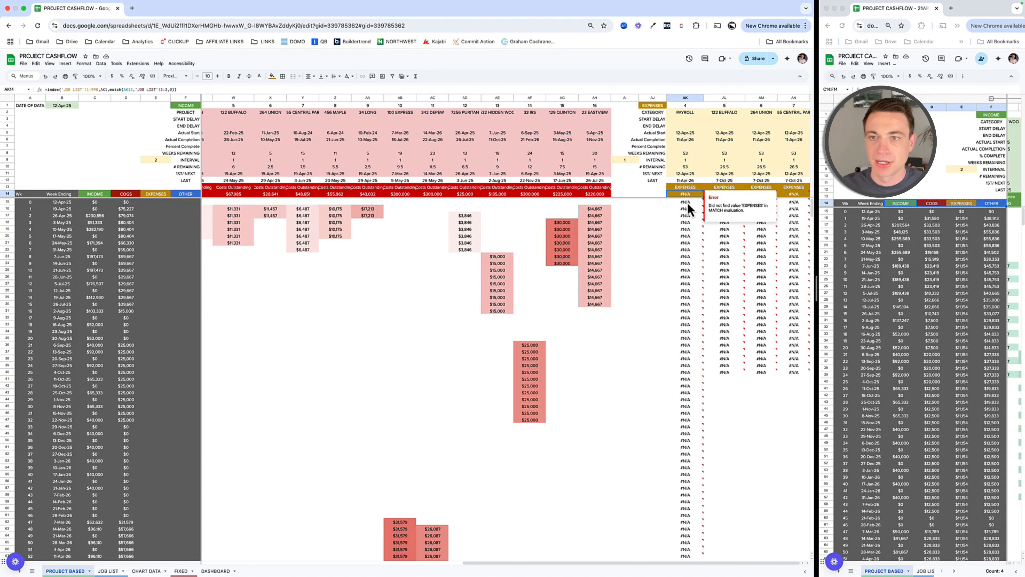
{"action": "type", "text": "30"}
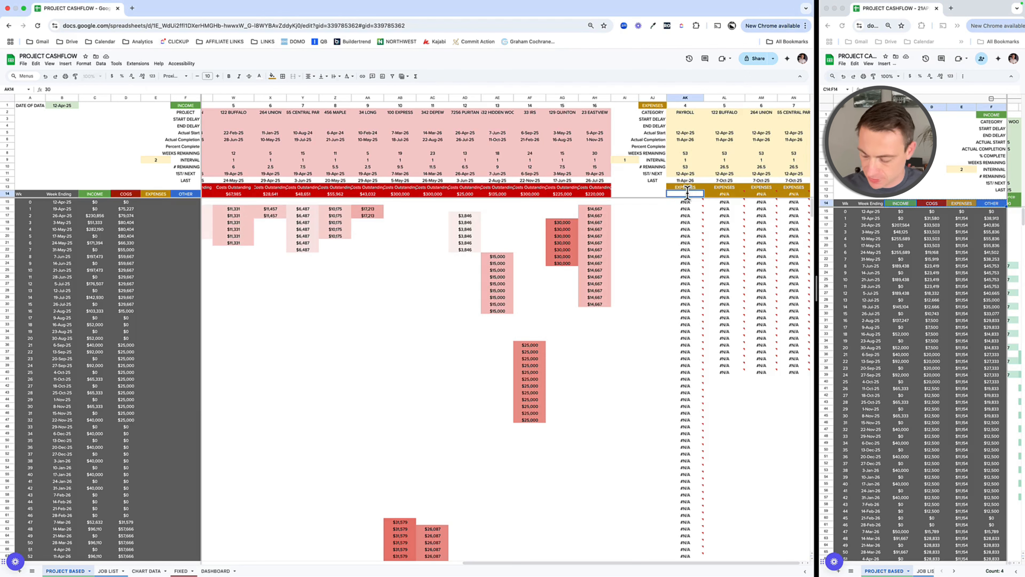
{"action": "type", "text": "0000000"}
{"action": "key", "text": "Tab"}
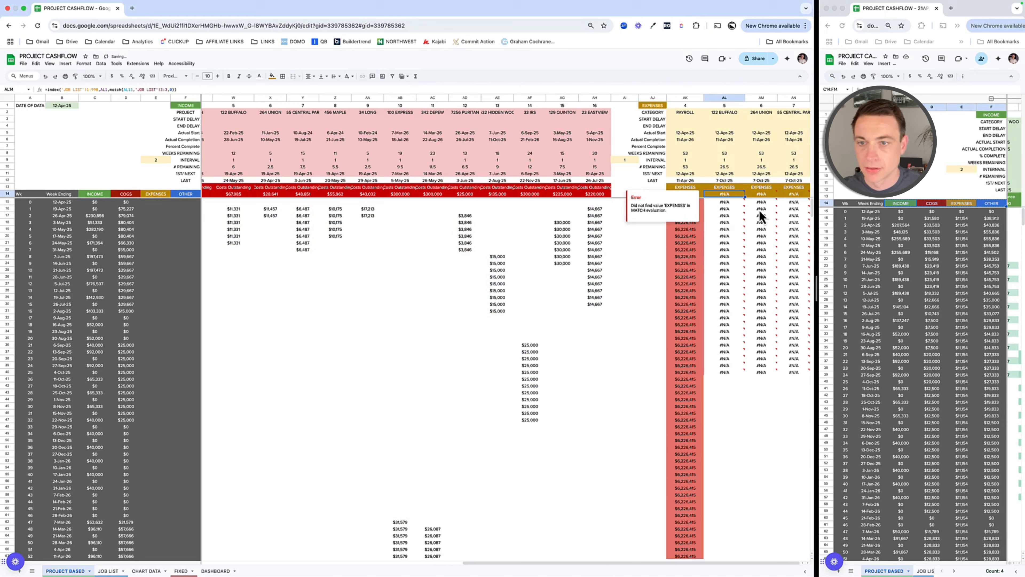
Step: Set the PAYROLL expenses total in AK14 to 300,000
{"action": "left_click", "coordinate": [699, 193]}
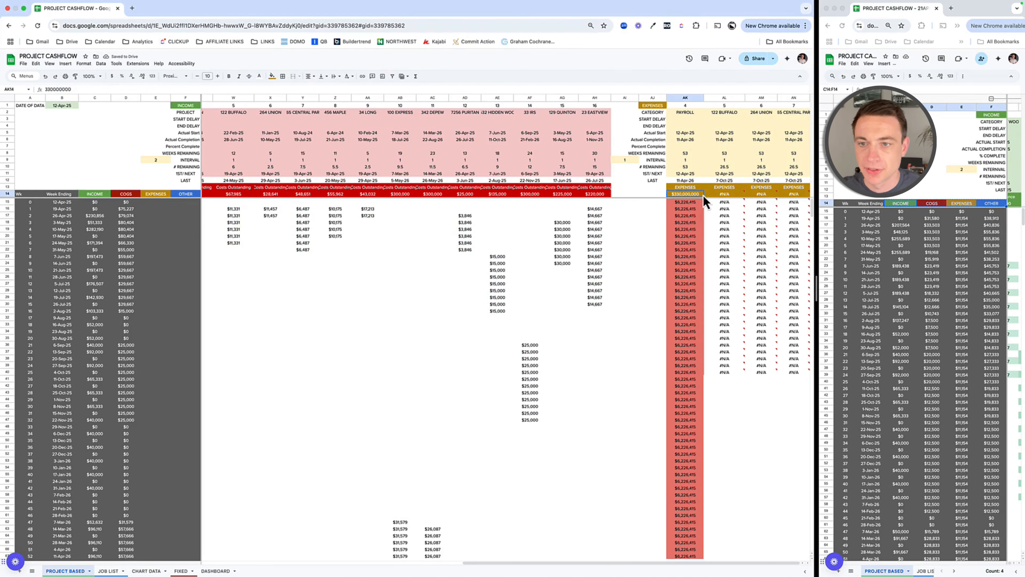
{"action": "type", "text": "300,"}
{"action": "type", "text": "000"}
{"action": "key", "text": "Tab"}
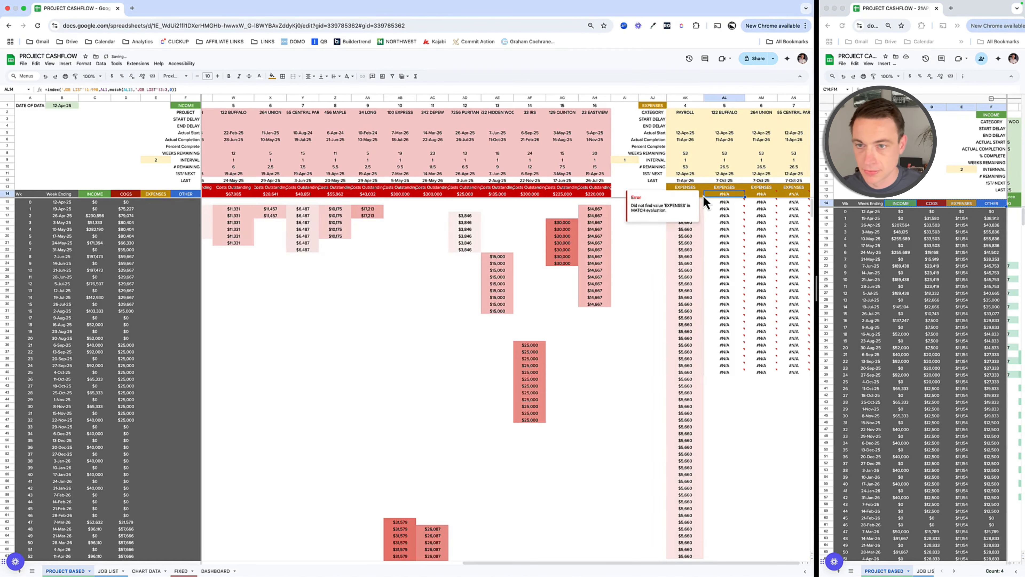
{"action": "left_click", "coordinate": [725, 277]}
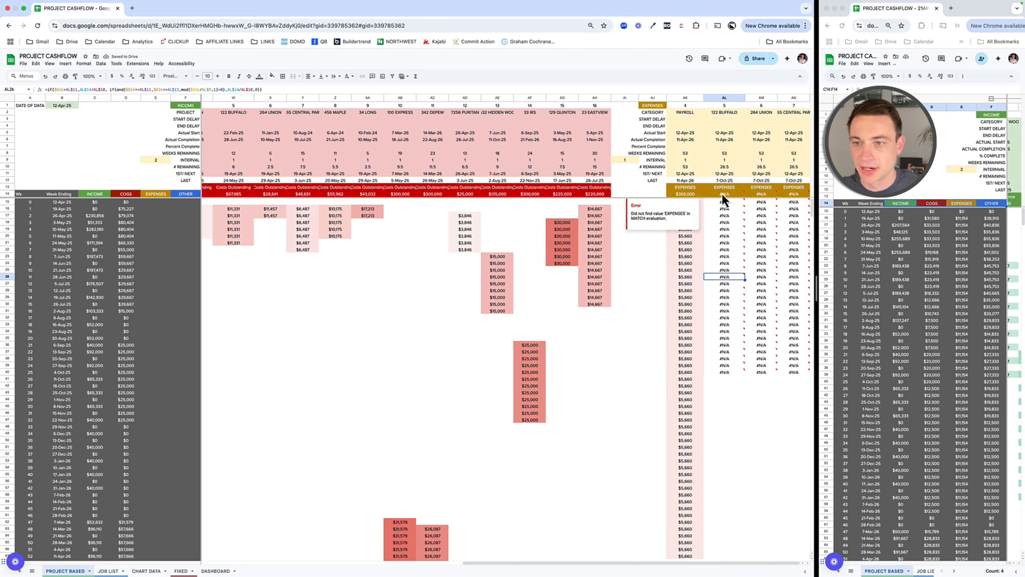
Step: Set the PAYROLL payment interval in AK9 to 2
{"action": "left_click", "coordinate": [686, 161]}
{"action": "type", "text": "2"}
{"action": "key", "text": "Tab"}
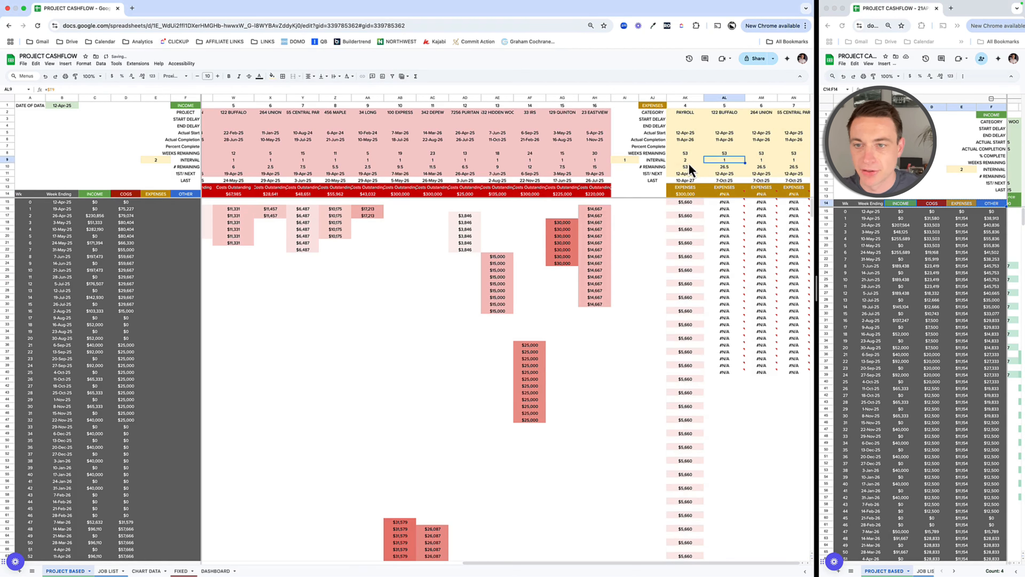
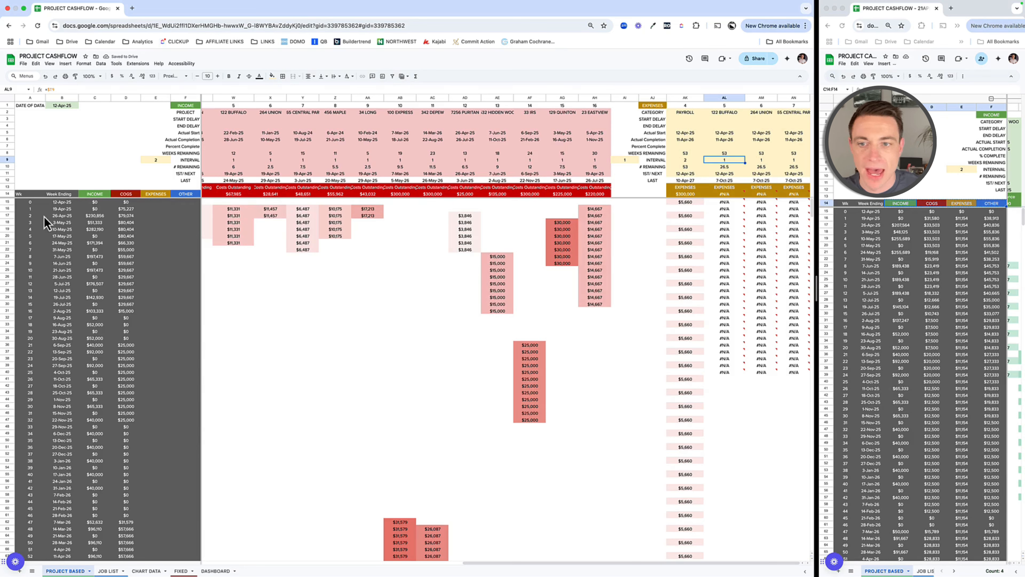
Step: Try 4/19 as the PAYROLL column's Actual Start in AK5
{"action": "left_click", "coordinate": [686, 134]}
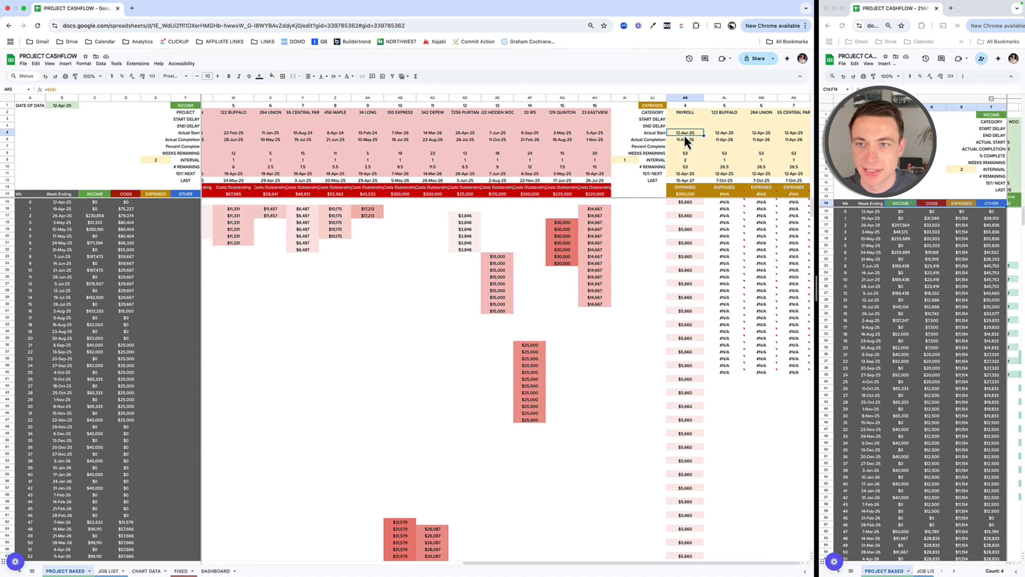
{"action": "type", "text": "4/19"}
{"action": "key", "text": "Return"}
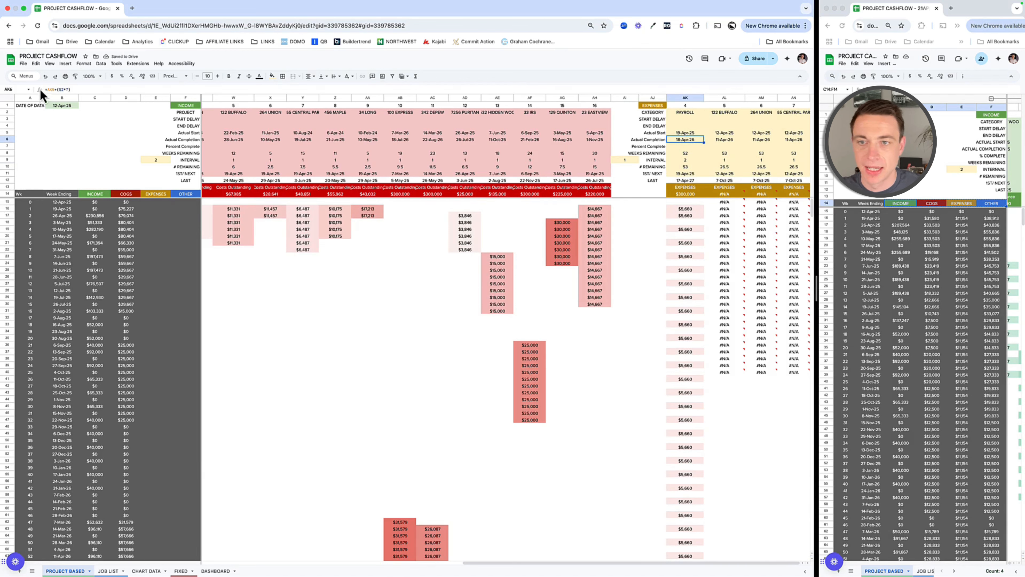
Step: Set the PAYROLL column's Actual Start in AK5 to 4/26
{"action": "left_click", "coordinate": [685, 135]}
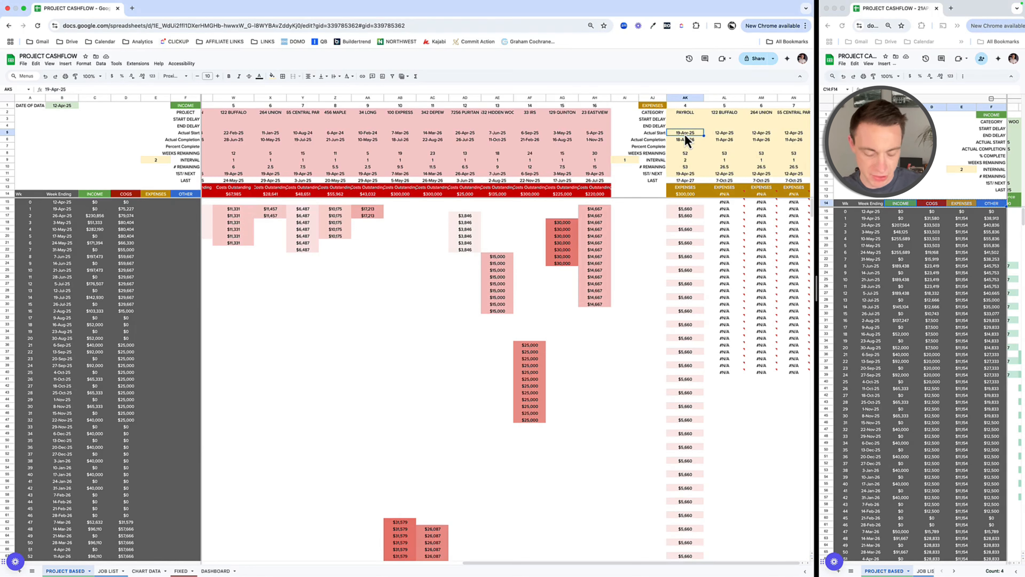
{"action": "type", "text": "4/26"}
{"action": "key", "text": "Return"}
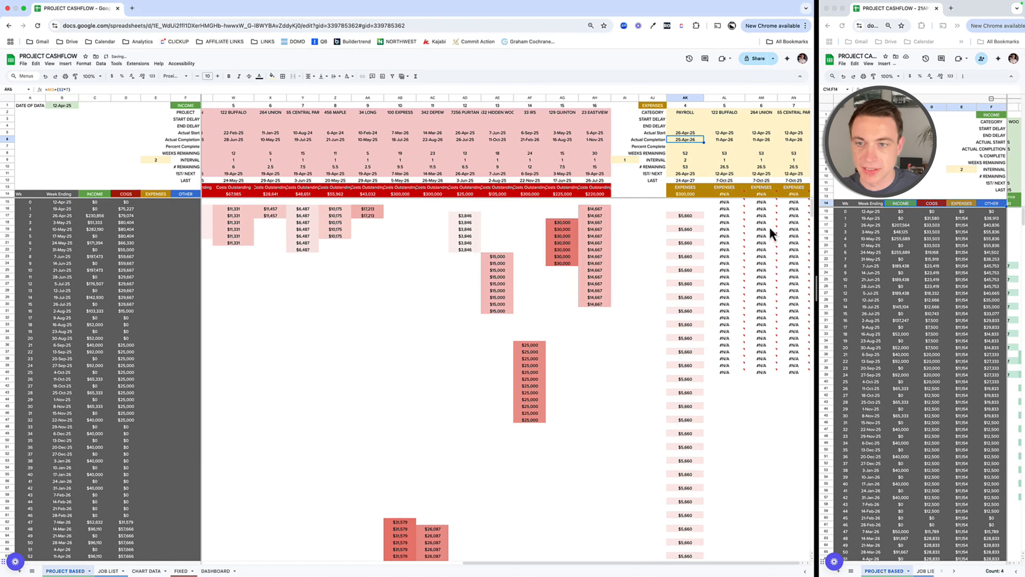
Step: Name the expense category in AL2 OTHER EXPENSES
{"action": "left_click", "coordinate": [732, 114]}
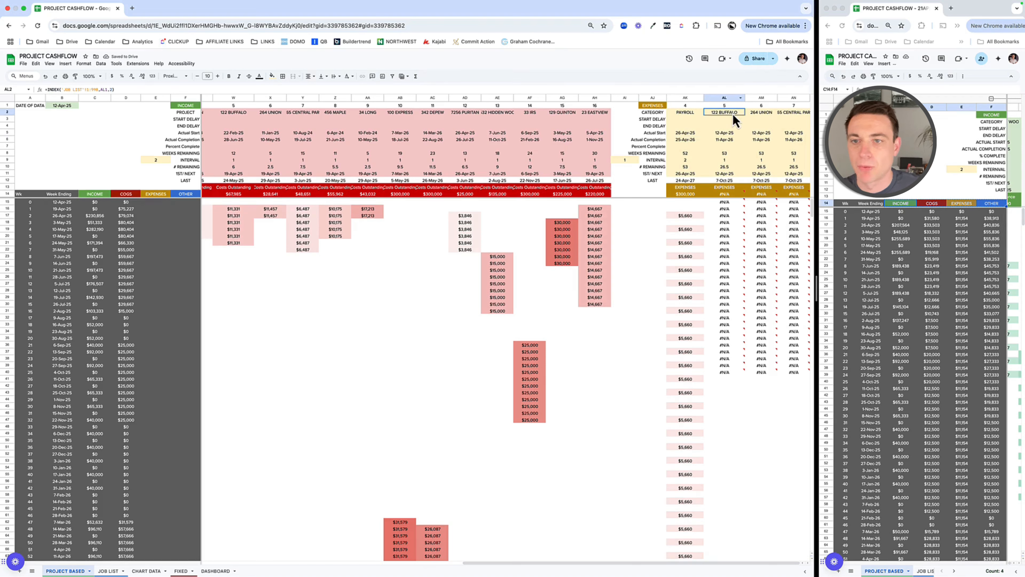
{"action": "type", "text": "OTHER EXPENSES"}
{"action": "key", "text": "Return"}
Step: Set the OTHER EXPENSES total in AL14 to 200,000
{"action": "left_click", "coordinate": [724, 195]}
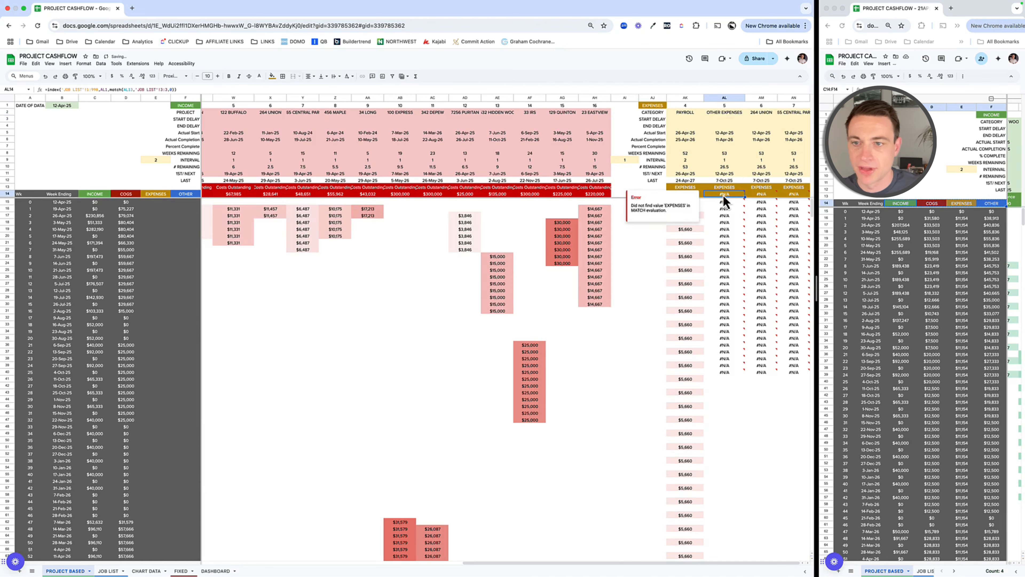
{"action": "type", "text": "200"}
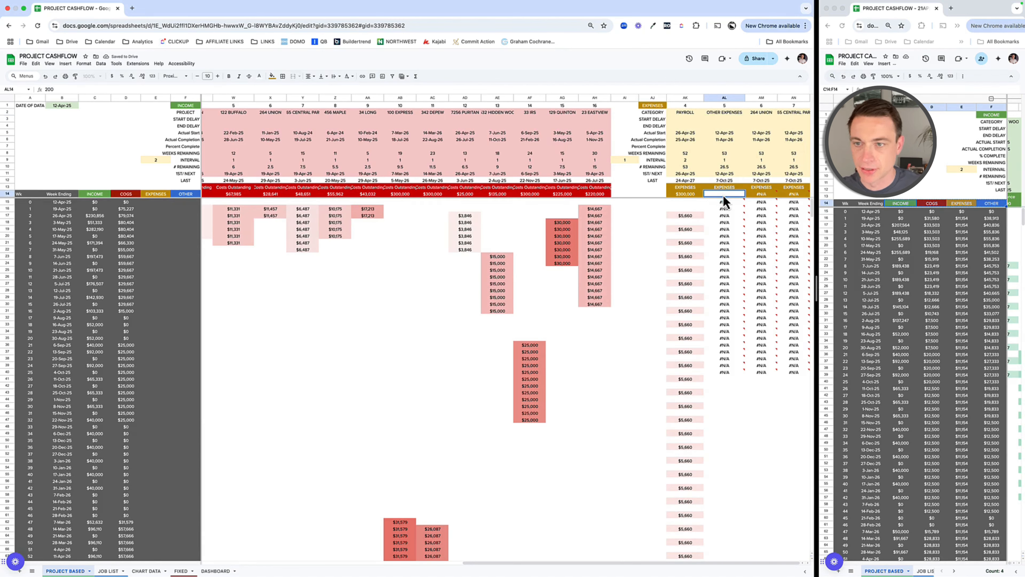
{"action": "type", "text": "0"}
{"action": "key", "text": "ctrl+Return"}
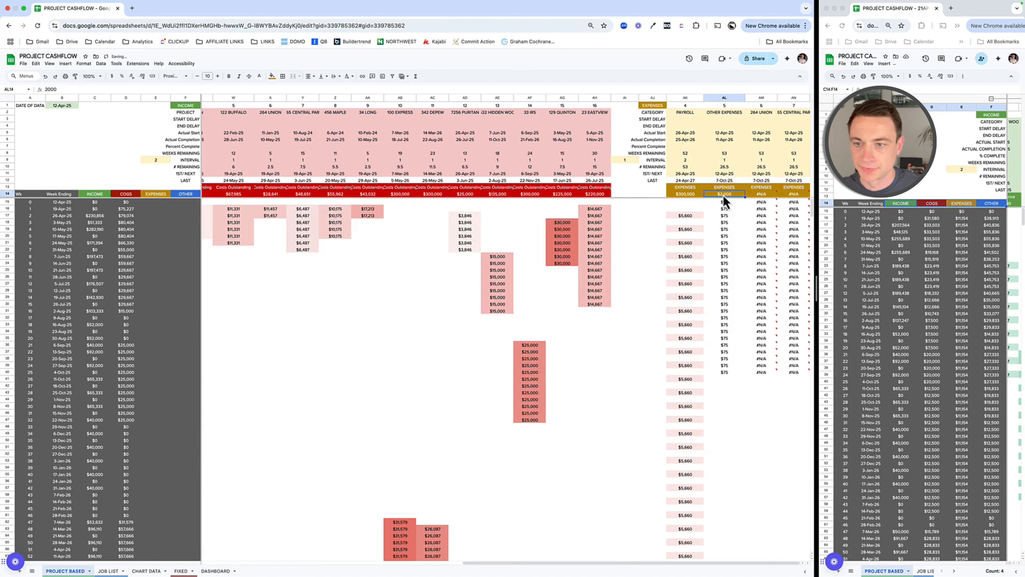
{"action": "type", "text": "200,000"}
{"action": "key", "text": "Tab"}
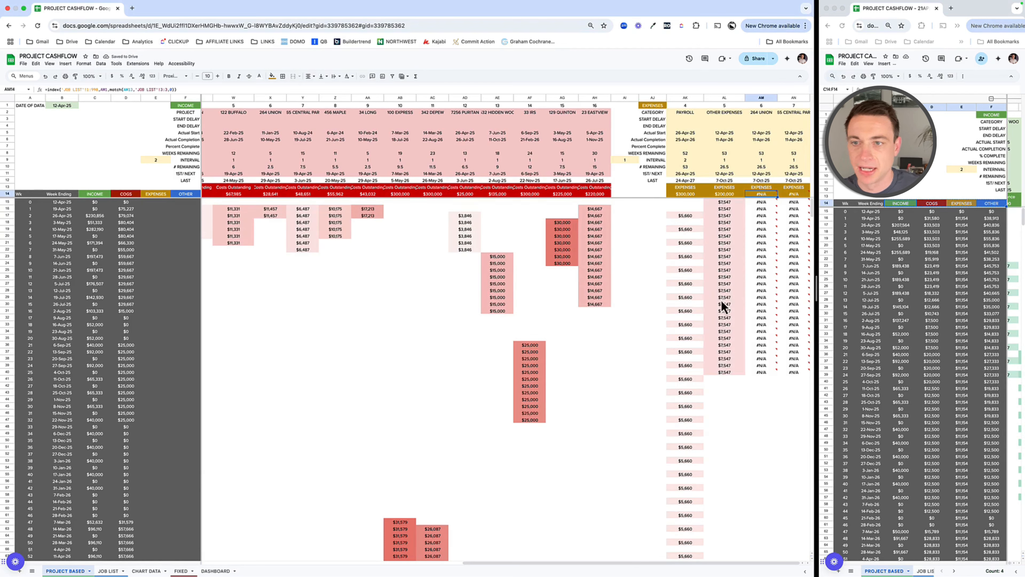
{"action": "left_click", "coordinate": [730, 194]}
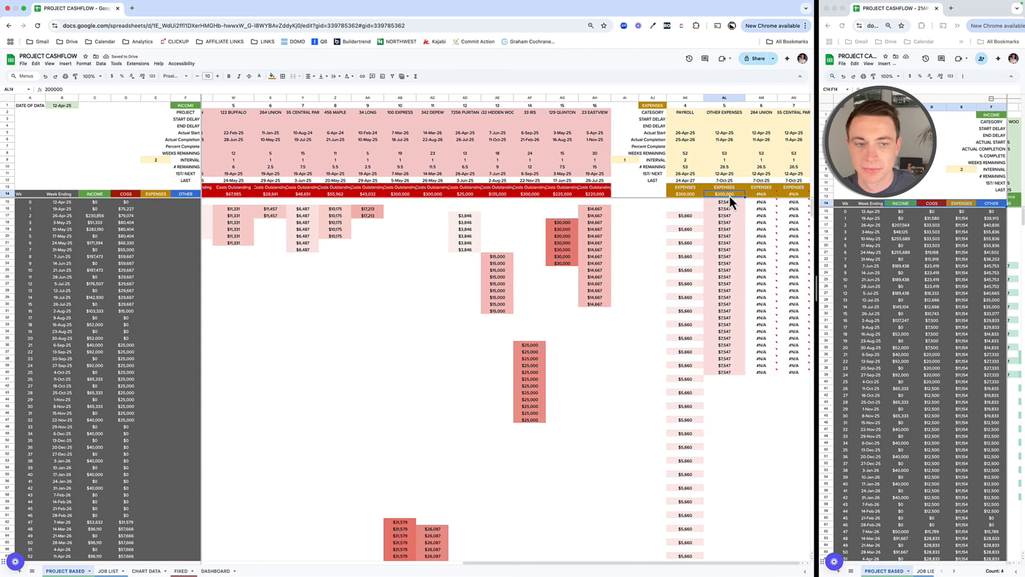
Step: Copy the PAYROLL # REMAINING formula =round(AK8/AK$9,0) into AL10, AM10 and AN10 so each column uses its own interval
{"action": "left_click_drag", "start_coordinate": [724, 372], "coordinate": [34, 374]}
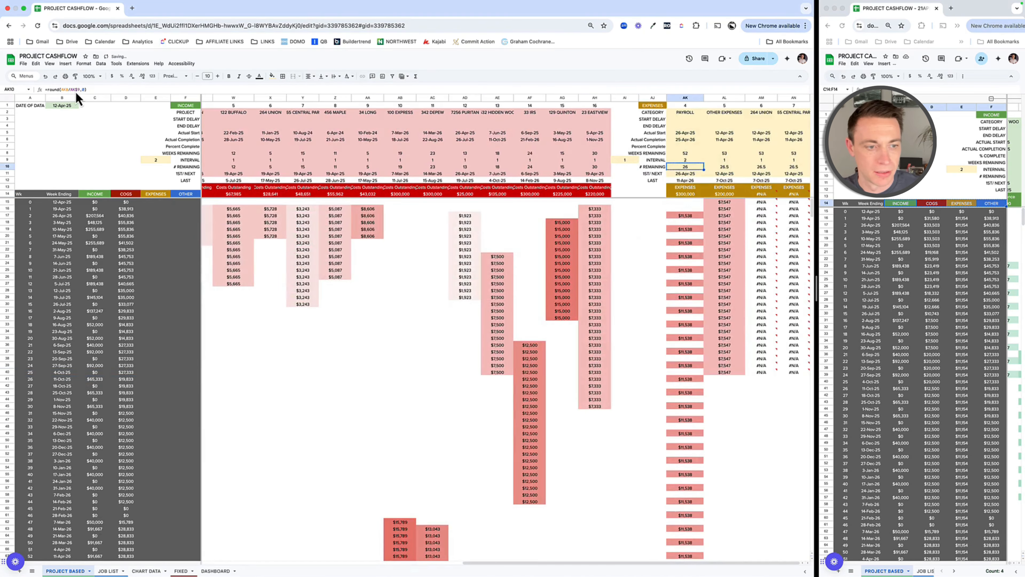
{"action": "key", "text": "Tab"}
{"action": "key", "text": "Tab"}
{"action": "key", "text": "ctrl+v"}
{"action": "key", "text": "Tab"}
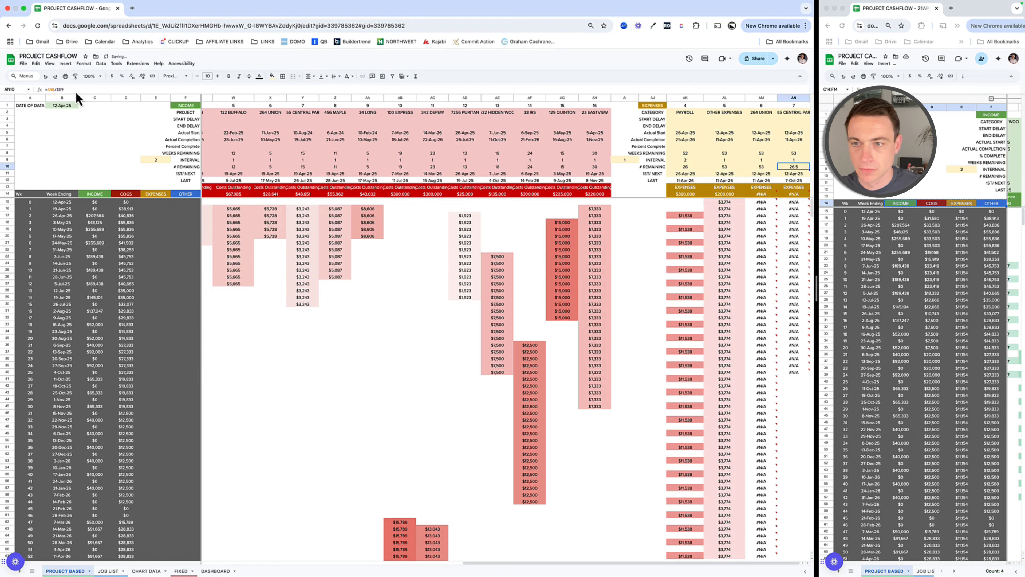
{"action": "key", "text": "ctrl+v"}
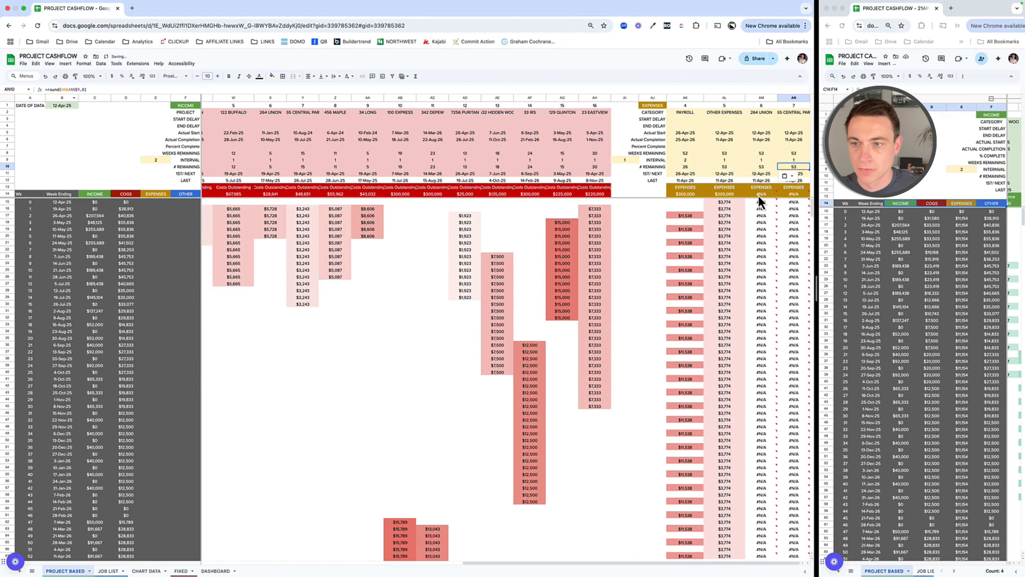
Step: Set the expenses totals of the two unused categories in AM14 and AN14 to 0
{"action": "left_click", "coordinate": [759, 195]}
{"action": "type", "text": "0"}
{"action": "key", "text": "Tab"}
{"action": "type", "text": "0"}
{"action": "key", "text": "Tab"}
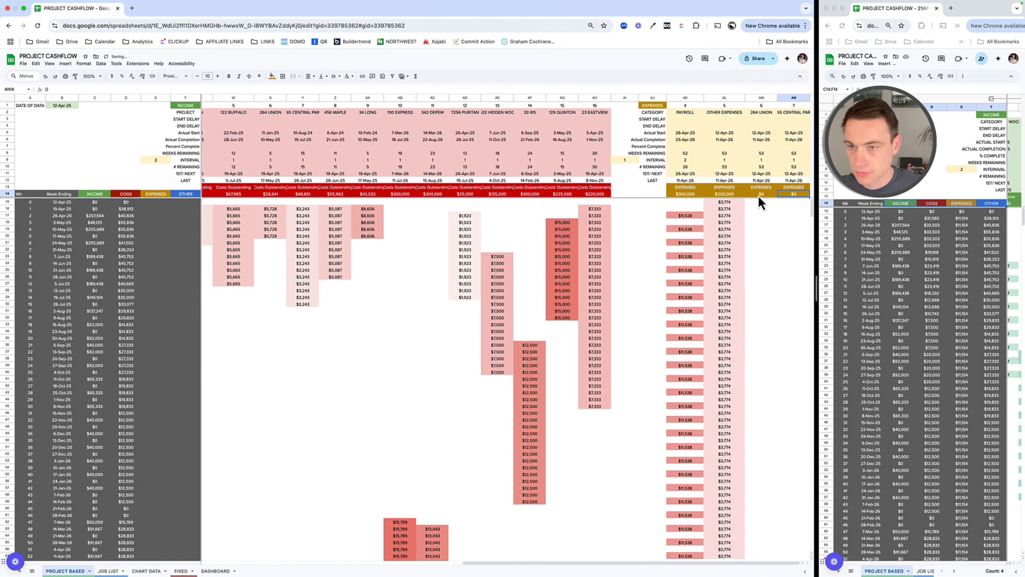
{"action": "left_click", "coordinate": [787, 250]}
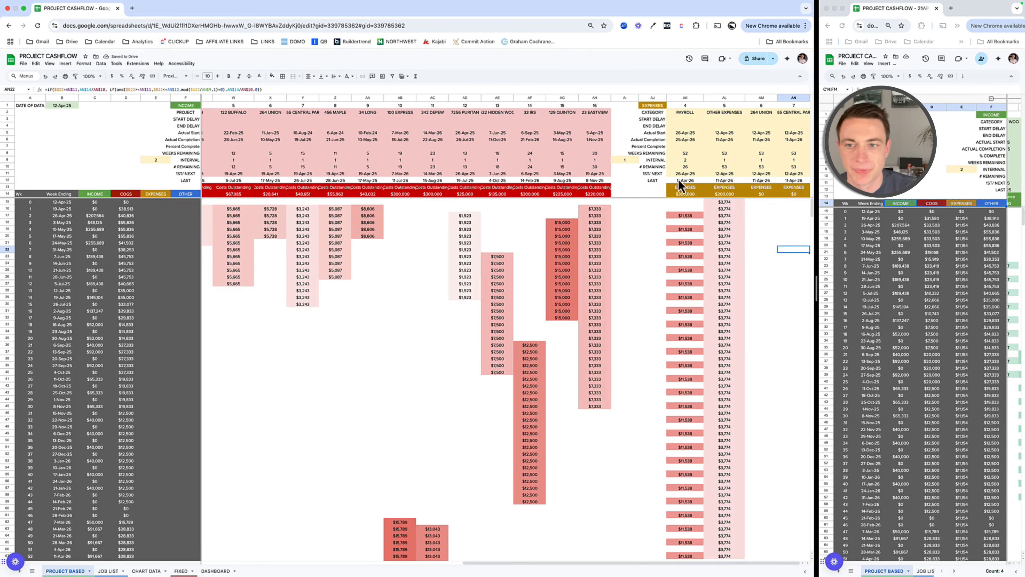
Step: Sum the weekly expenses from columns AK to AN in E15 and fill the formula down the EXPENSES summary column
{"action": "left_click", "coordinate": [687, 219]}
{"action": "left_click_drag", "start_coordinate": [724, 201], "coordinate": [734, 378]}
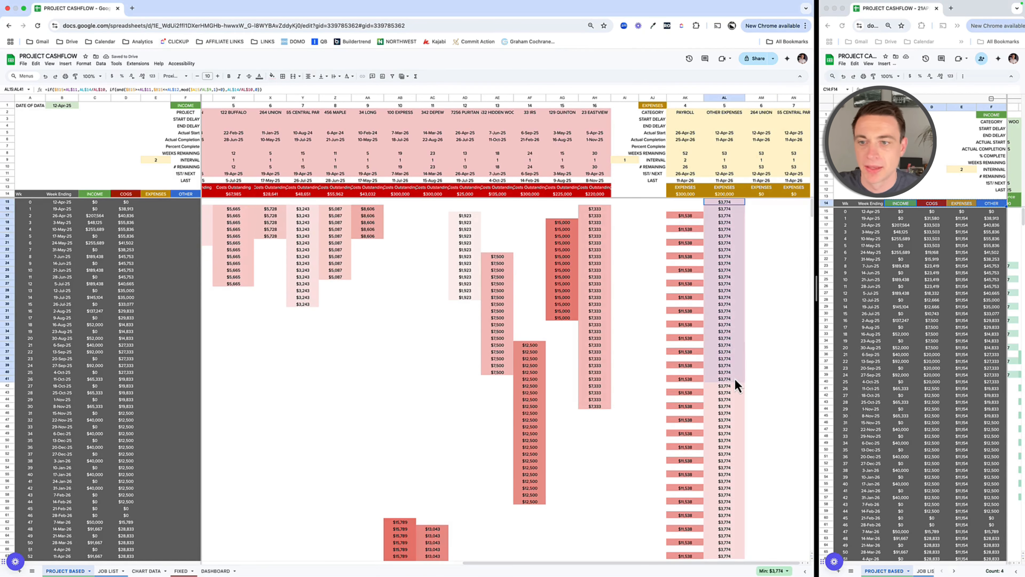
{"action": "scroll", "coordinate": [597, 355], "scroll_direction": "left", "scroll_amount": 10}
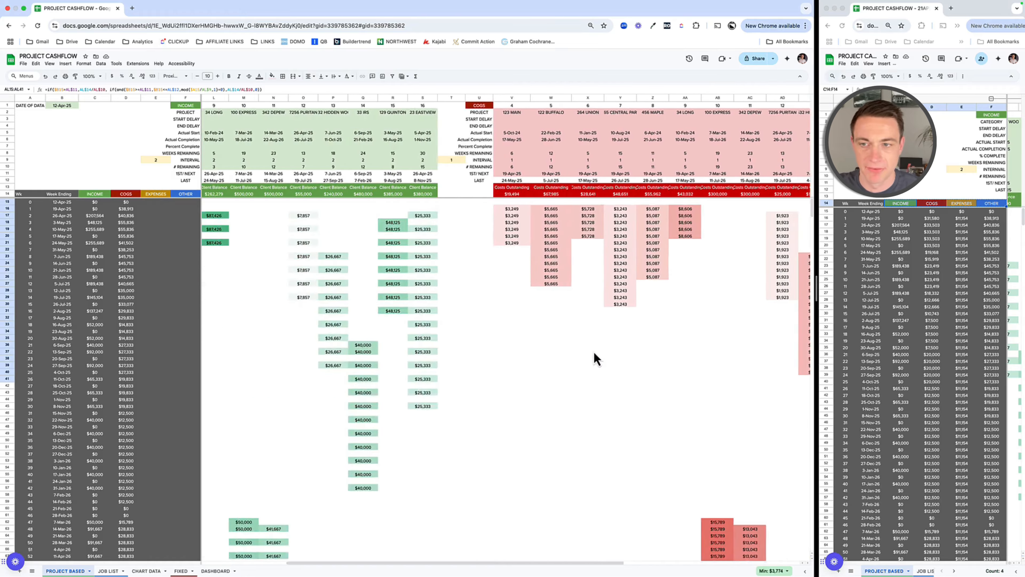
{"action": "scroll", "coordinate": [597, 359], "scroll_direction": "left", "scroll_amount": 5}
{"action": "left_click", "coordinate": [149, 207]}
{"action": "double_click", "coordinate": [149, 207]}
{"action": "type", "text": "=SUM("}
{"action": "scroll", "coordinate": [660, 327], "scroll_direction": "right", "scroll_amount": 10}
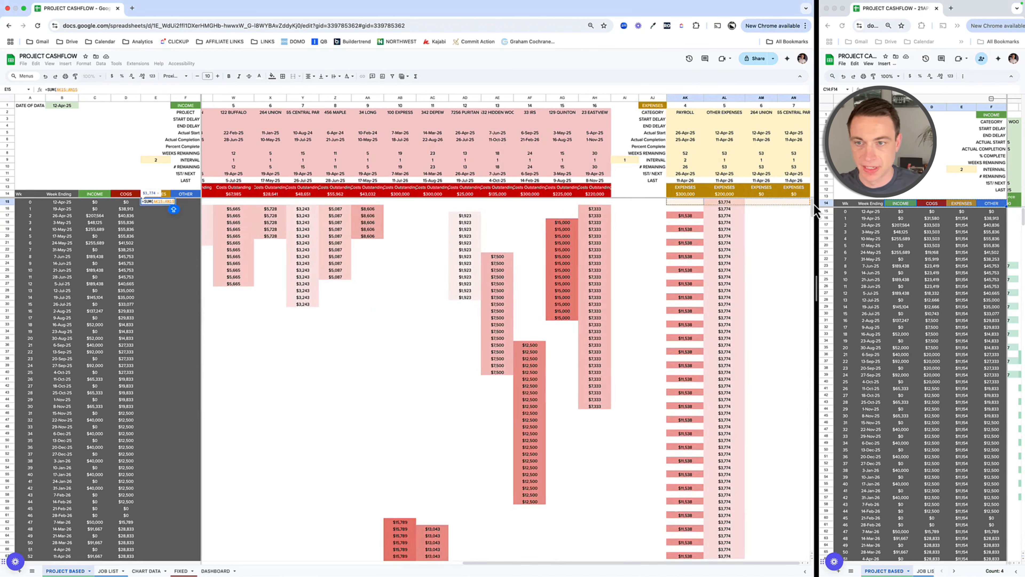
{"action": "key", "text": "Return"}
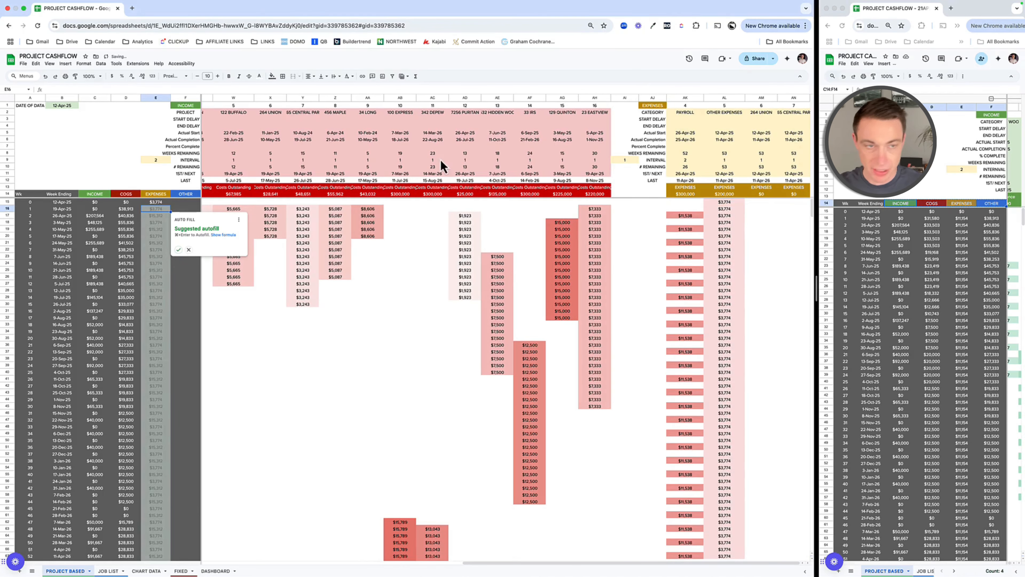
{"action": "left_click", "coordinate": [178, 249]}
Step: Limit the red color scale conditional format to the COGS range V15:AH114
{"action": "left_click", "coordinate": [371, 237]}
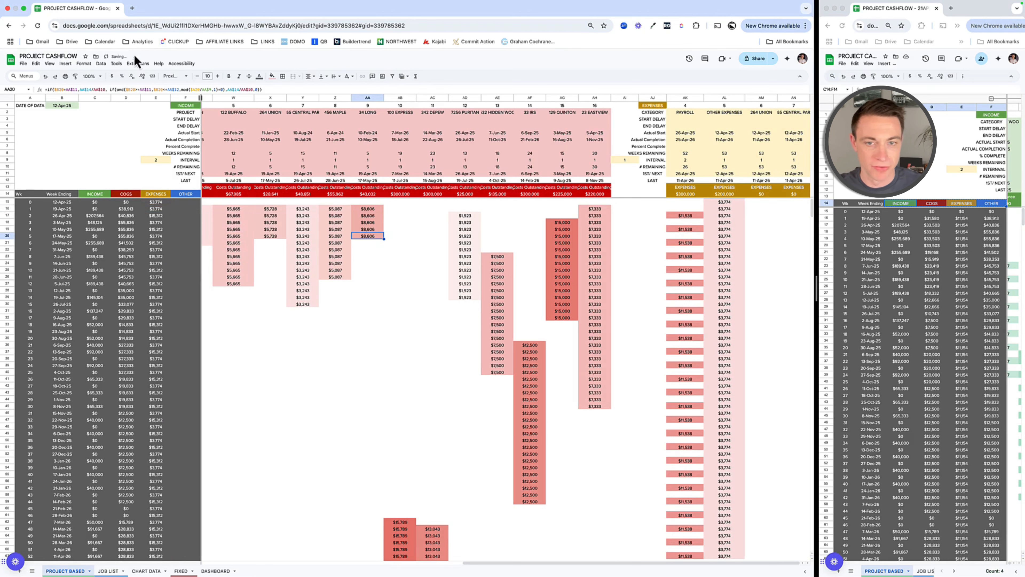
{"action": "left_click", "coordinate": [83, 63]}
{"action": "left_click", "coordinate": [90, 193]}
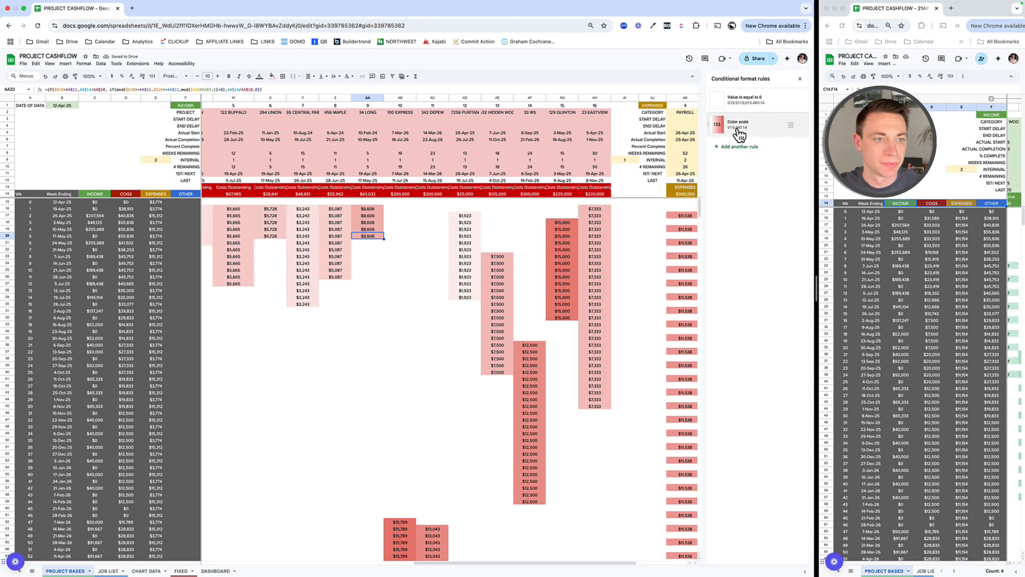
{"action": "left_click", "coordinate": [735, 133]}
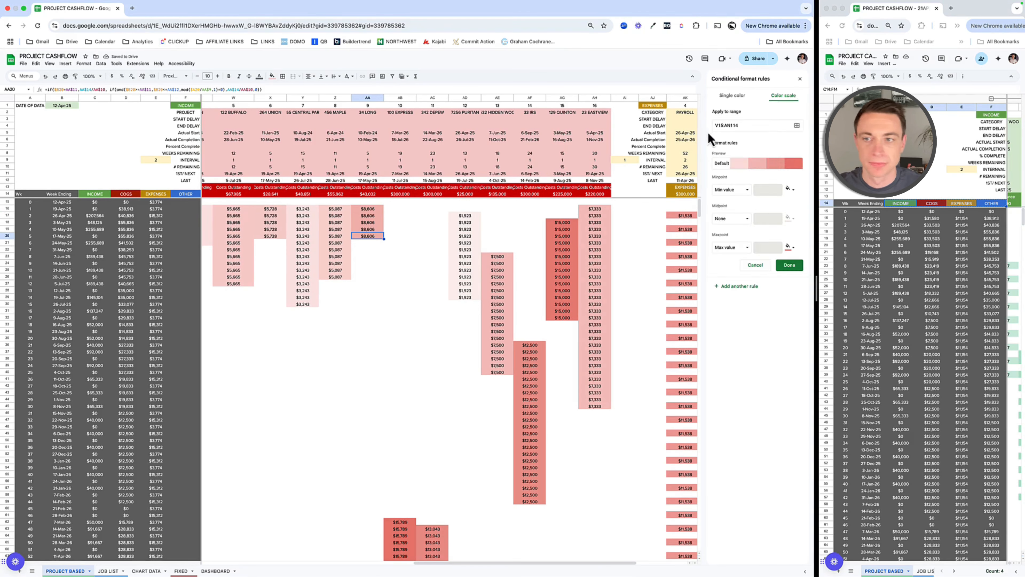
{"action": "left_click", "coordinate": [736, 126]}
{"action": "key", "text": "BackSpace"}
{"action": "type", "text": "H"}
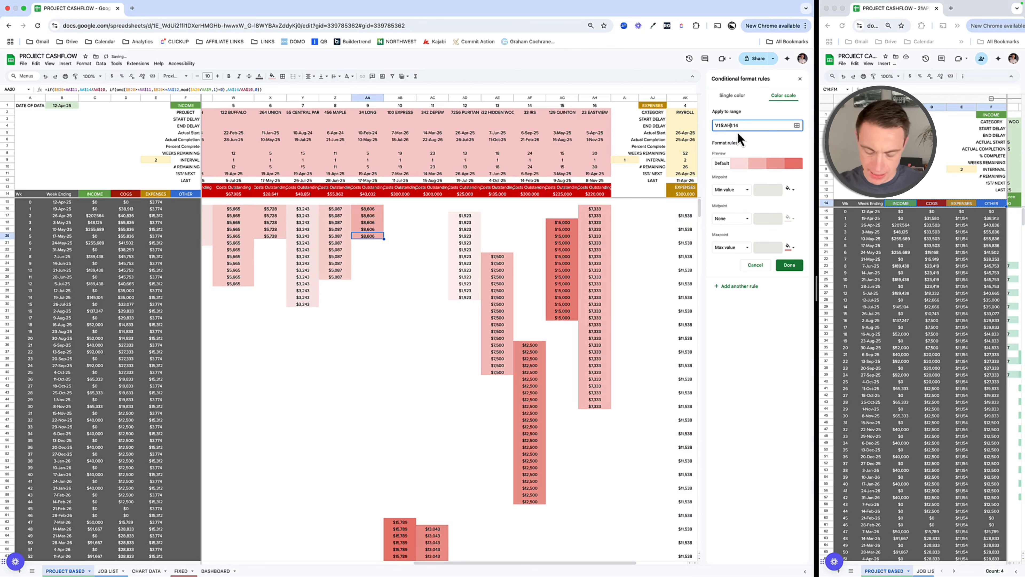
{"action": "left_click", "coordinate": [789, 265]}
Step: Check which conditional format rules apply around the expenses schedule and review its weekly amounts down to the last payment
{"action": "left_click", "coordinate": [626, 256]}
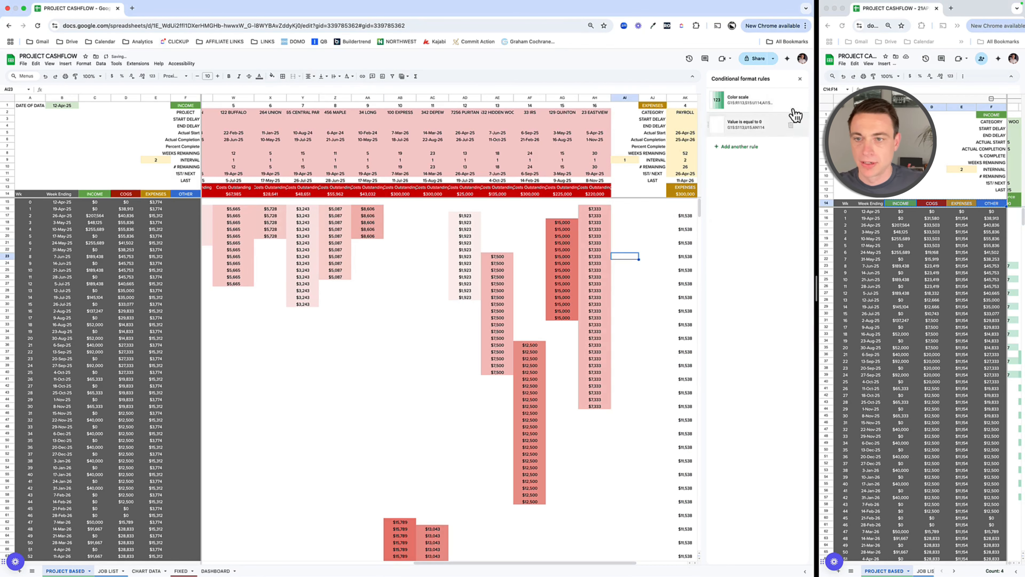
{"action": "scroll", "coordinate": [636, 194], "scroll_direction": "right", "scroll_amount": 3}
{"action": "left_click", "coordinate": [572, 202]}
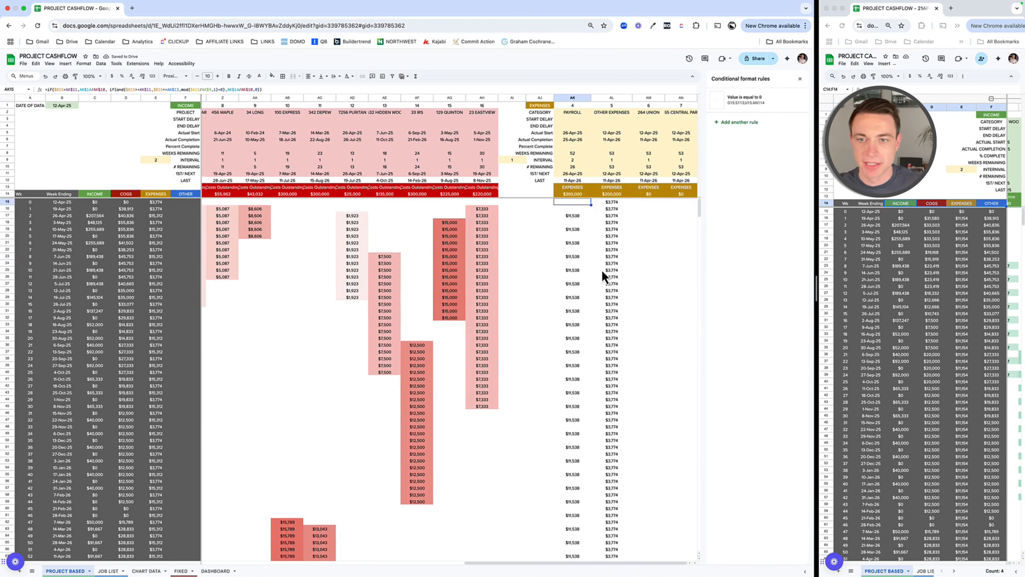
{"action": "scroll", "coordinate": [606, 290], "scroll_direction": "down", "scroll_amount": 18}
{"action": "scroll", "coordinate": [641, 460], "scroll_direction": "left", "scroll_amount": 2}
{"action": "scroll", "coordinate": [623, 324], "scroll_direction": "up", "scroll_amount": 20}
{"action": "scroll", "coordinate": [623, 325], "scroll_direction": "right", "scroll_amount": 2}
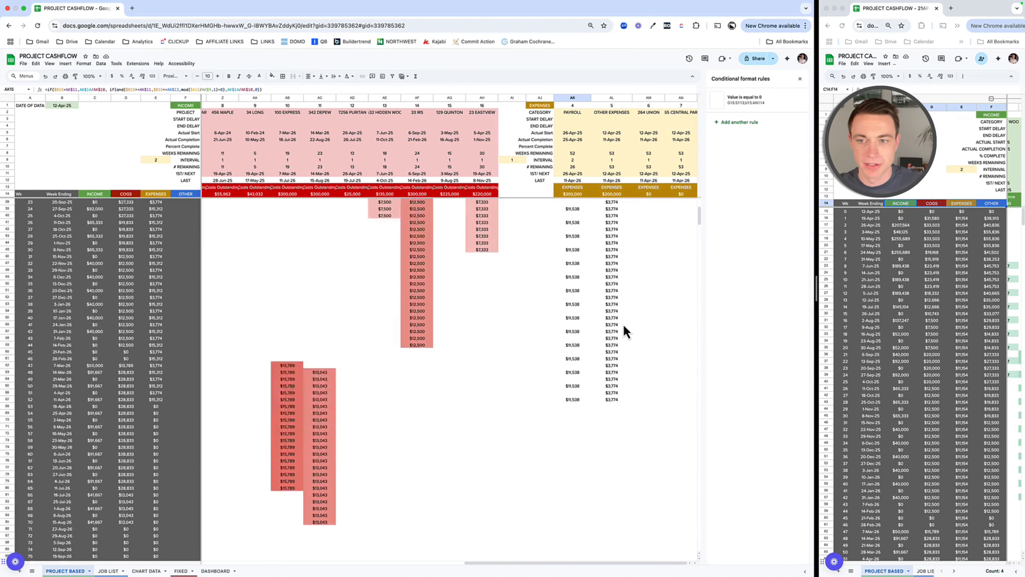
{"action": "scroll", "coordinate": [605, 327], "scroll_direction": "up", "scroll_amount": 10}
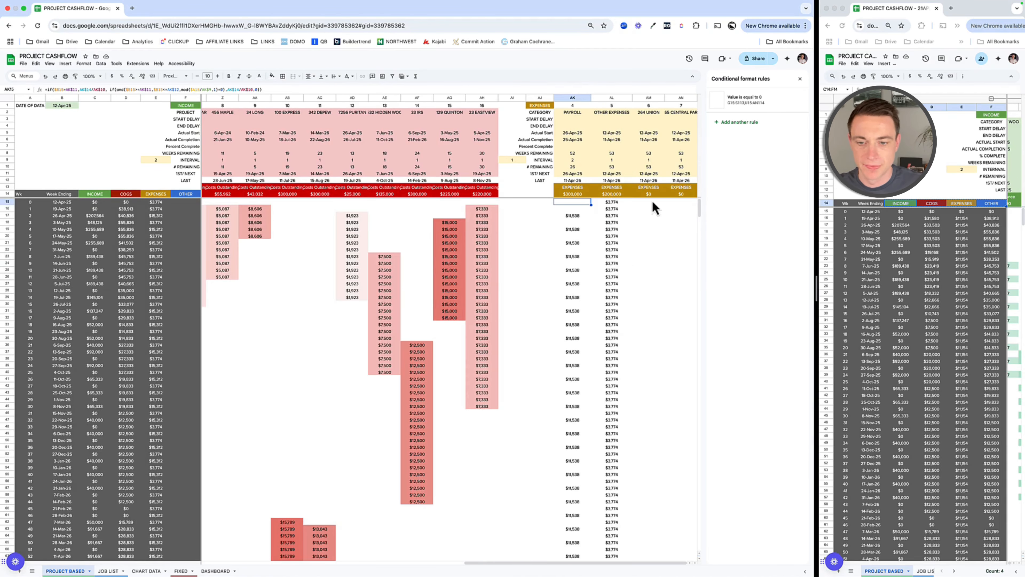
{"action": "left_click", "coordinate": [800, 79]}
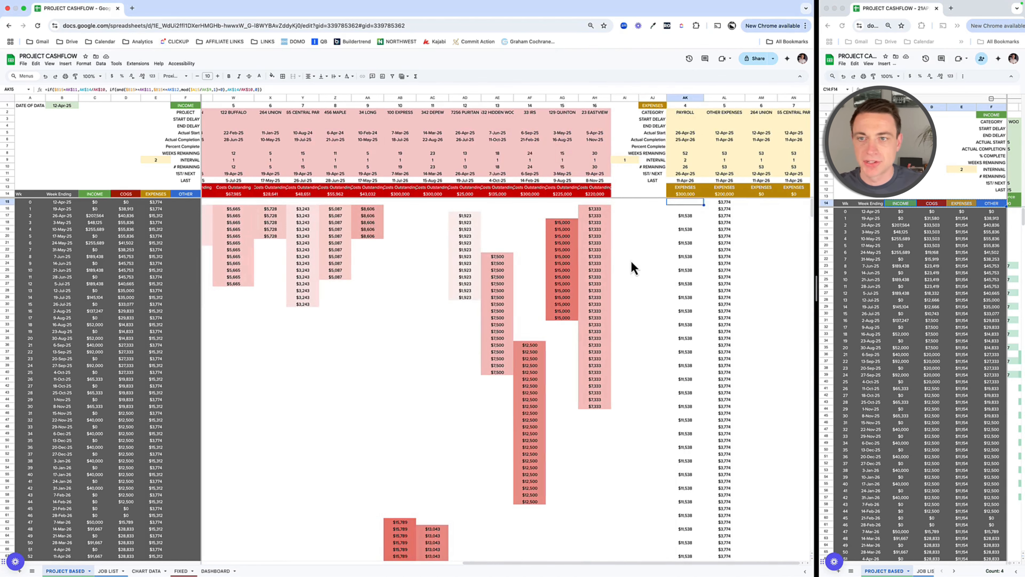
Step: Insert six blank columns after AN and copy the EXPENSES block AI:AN into them starting at AO1
{"action": "left_click_drag", "start_coordinate": [624, 98], "coordinate": [790, 99]}
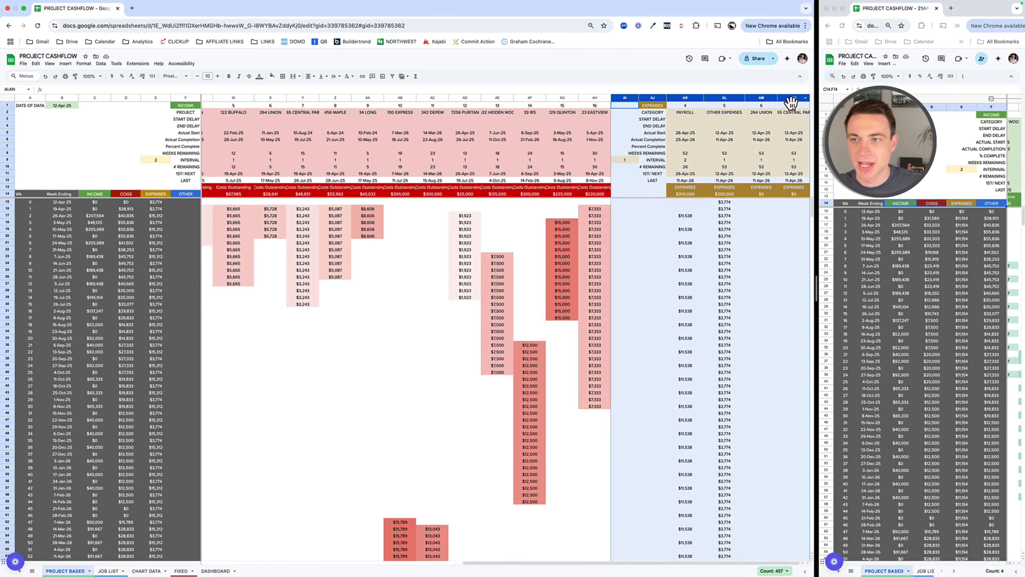
{"action": "right_click", "coordinate": [787, 99]}
{"action": "left_click", "coordinate": [741, 160]}
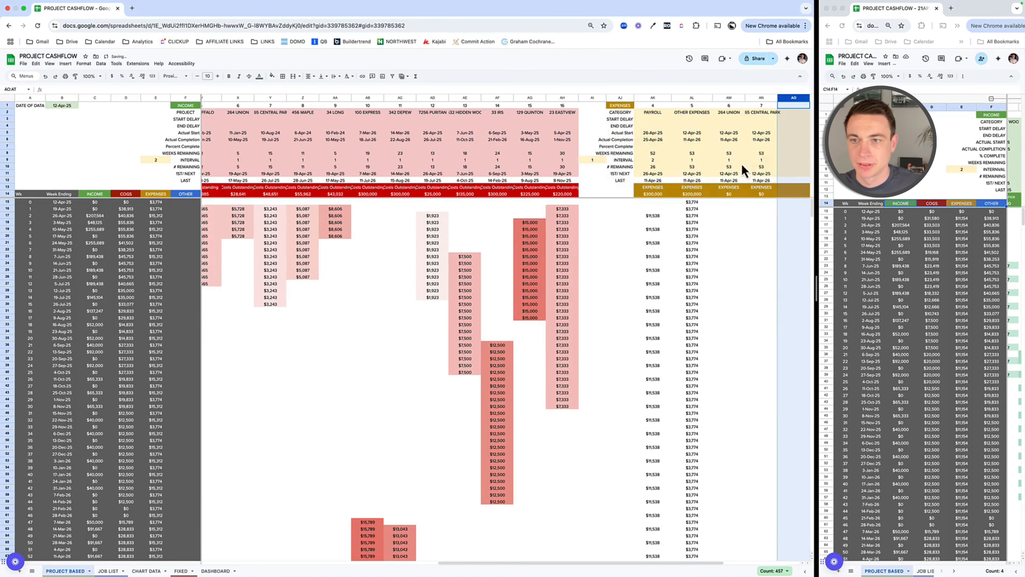
{"action": "left_click_drag", "start_coordinate": [432, 98], "coordinate": [601, 99]}
{"action": "key", "text": "ctrl+c"}
{"action": "left_click", "coordinate": [635, 106]}
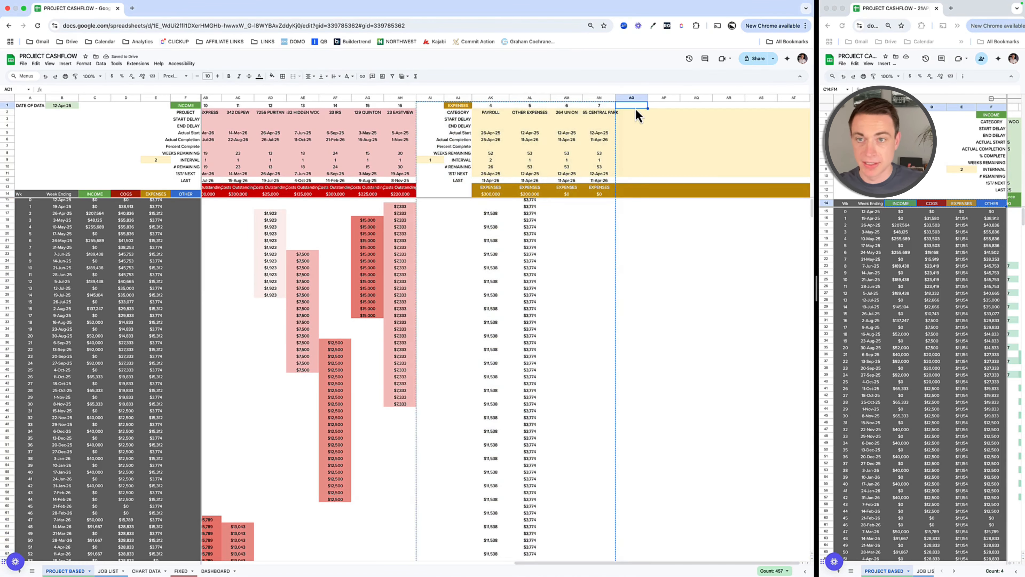
{"action": "key", "text": "ctrl+v"}
Step: Copy the blue OTHER header from F14 onto the duplicated block's title cell AP1
{"action": "left_click", "coordinate": [186, 195]}
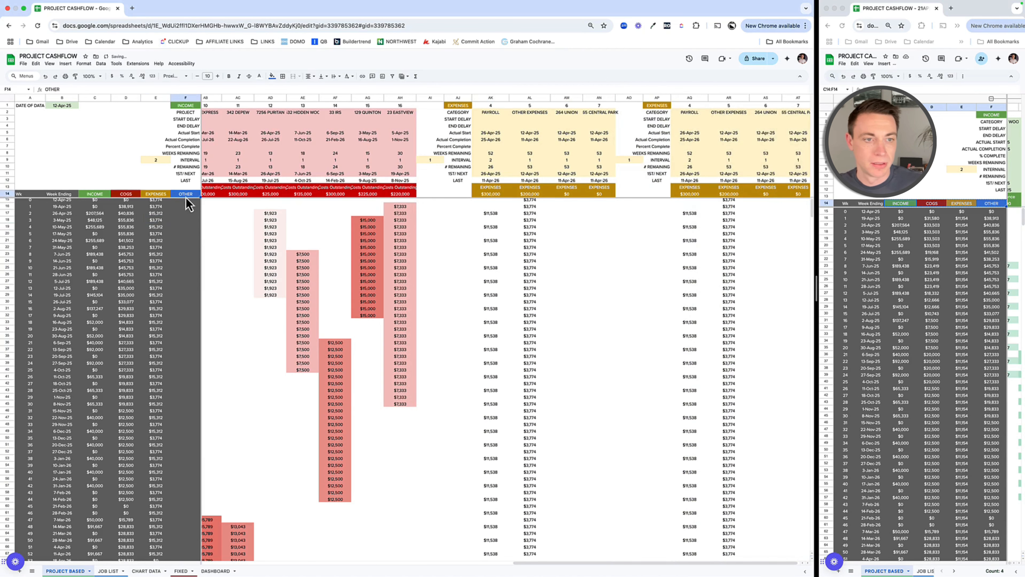
{"action": "key", "text": "ctrl+c"}
{"action": "left_click", "coordinate": [659, 107]}
{"action": "key", "text": "ctrl+v"}
{"action": "key", "text": "Right"}
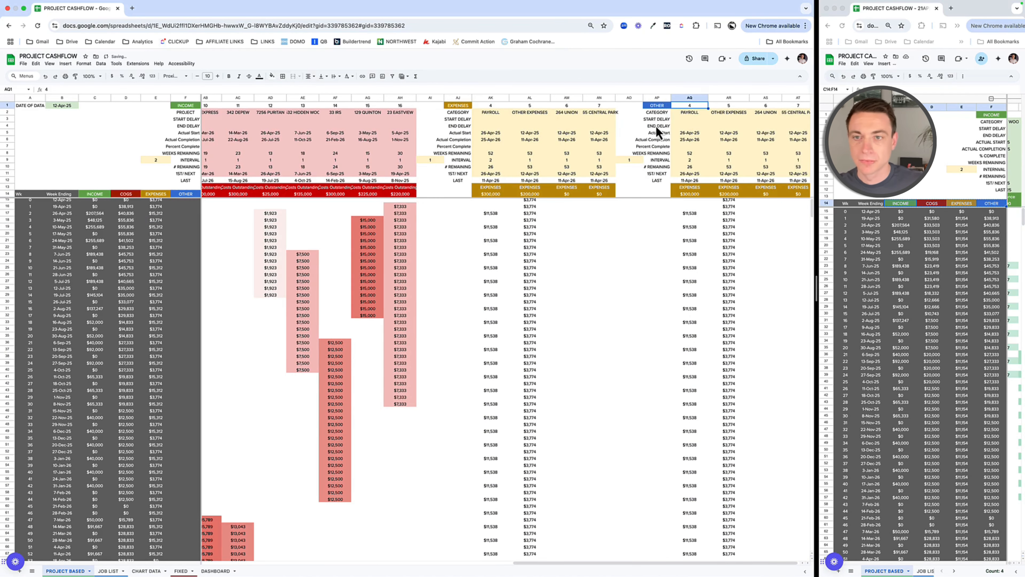
{"action": "scroll", "coordinate": [658, 131], "scroll_direction": "right", "scroll_amount": 1}
Step: Name the OTHER block's categories in AQ2 to AT2 CREDIT CARD, A/P, VENDOR CREDIT and DEBT
{"action": "left_click", "coordinate": [692, 114]}
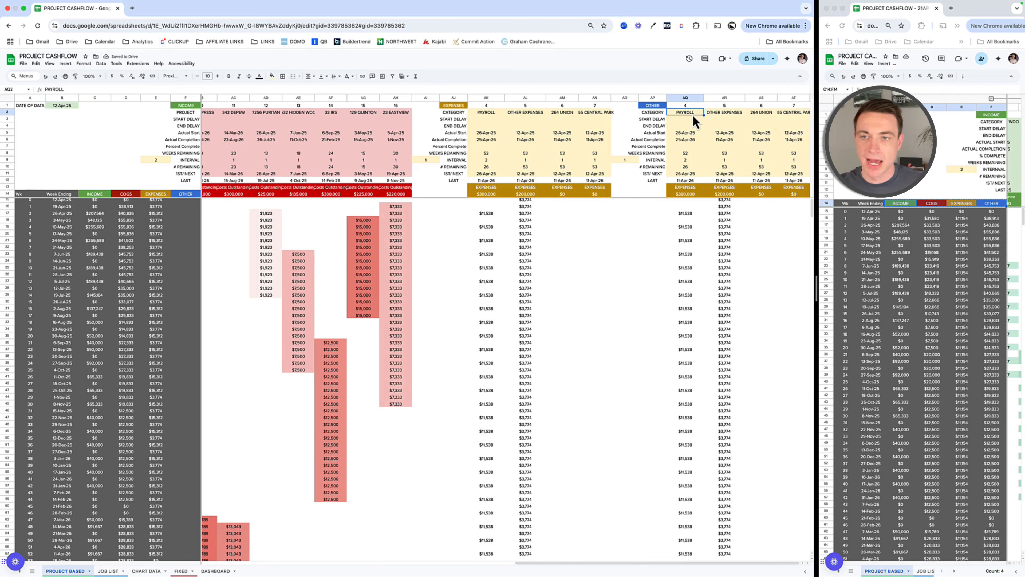
{"action": "type", "text": "CREDIT CARD"}
{"action": "key", "text": "Tab"}
{"action": "type", "text": "A/P"}
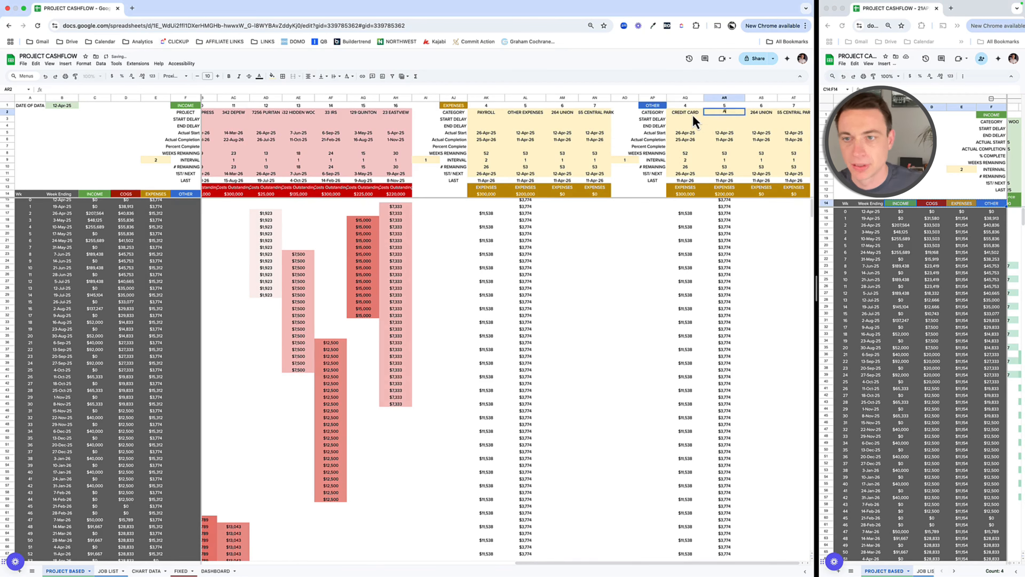
{"action": "key", "text": "Tab"}
{"action": "type", "text": "A/R"}
{"action": "key", "text": "Tab"}
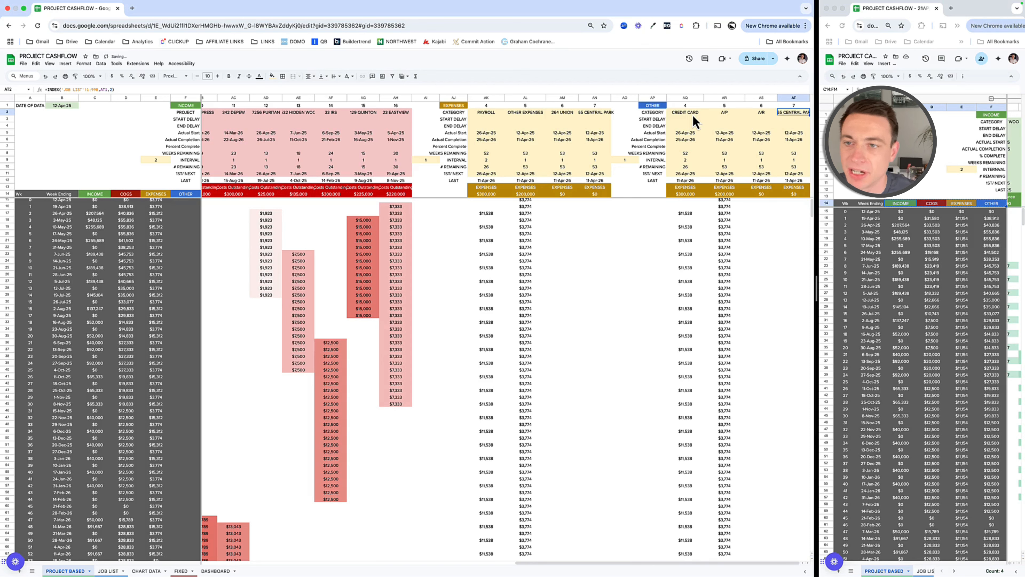
{"action": "key", "text": "Left"}
{"action": "type", "text": "VENDOR CREDIT"}
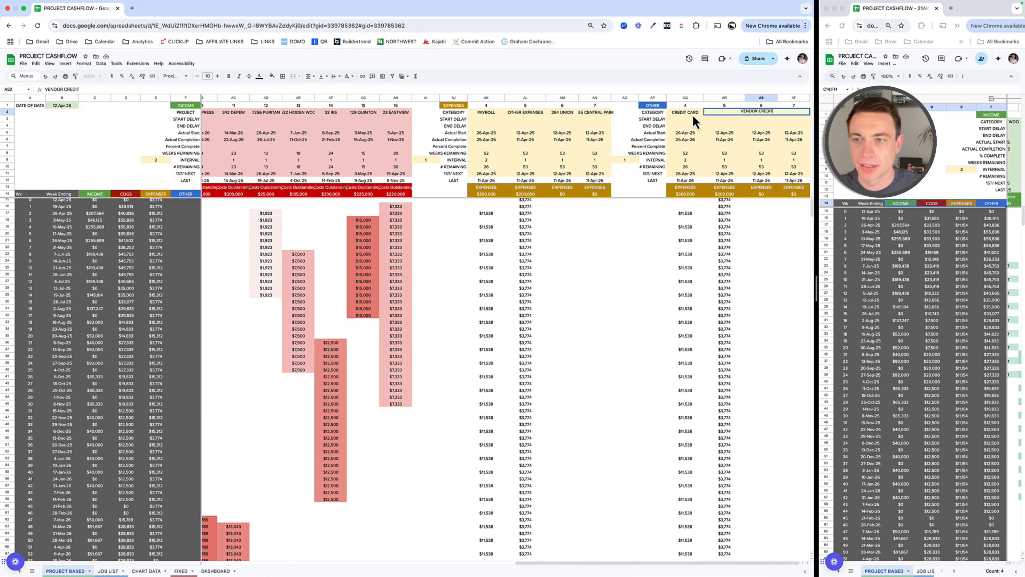
Step: Link CREDIT CARD's Actual Start in AQ5 to the date of data in B1 with an absolute reference
{"action": "left_click", "coordinate": [692, 116]}
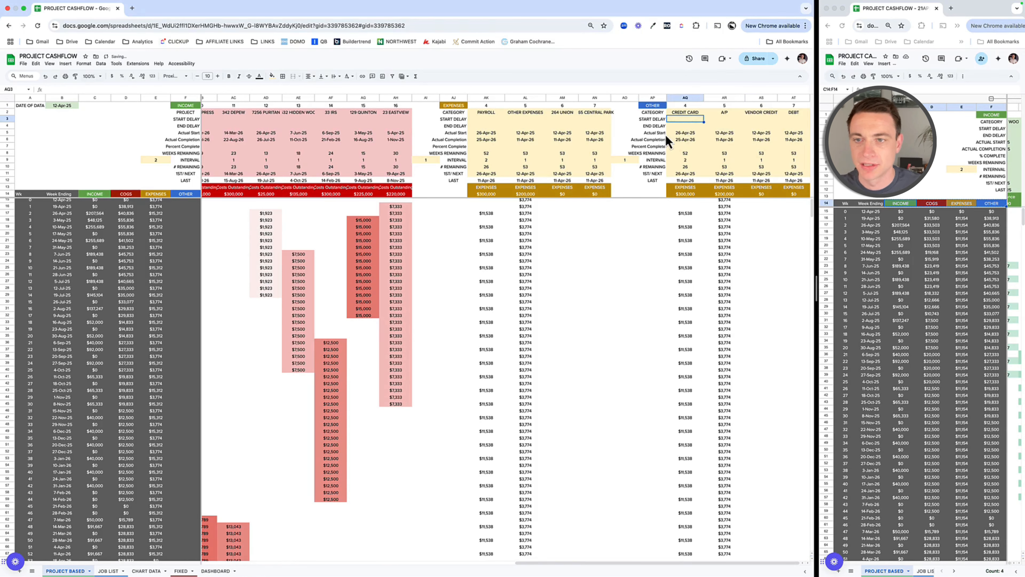
{"action": "left_click", "coordinate": [687, 134]}
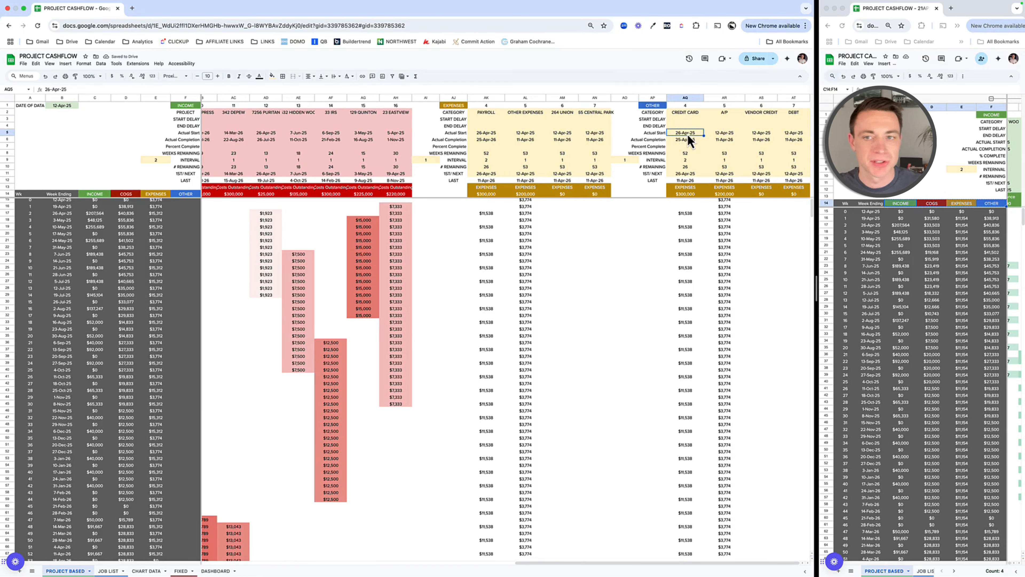
{"action": "type", "text": "="}
{"action": "key", "text": "Tab"}
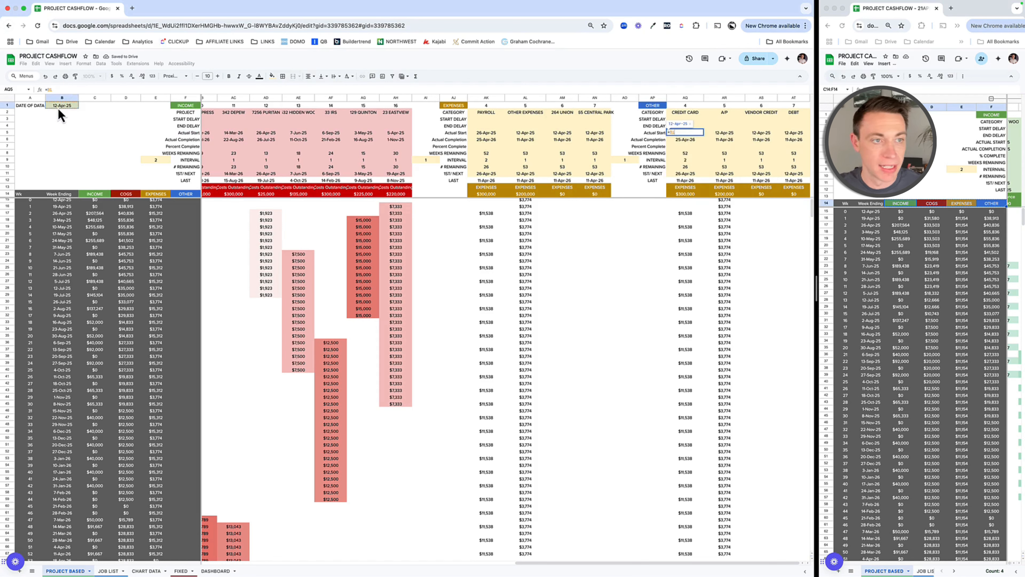
{"action": "key", "text": "Return"}
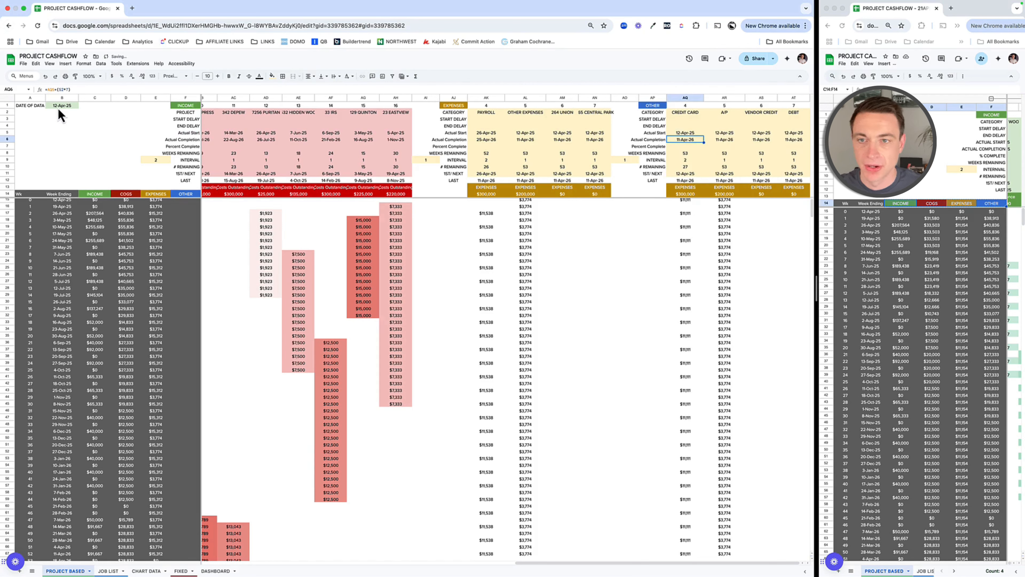
{"action": "left_click", "coordinate": [688, 133]}
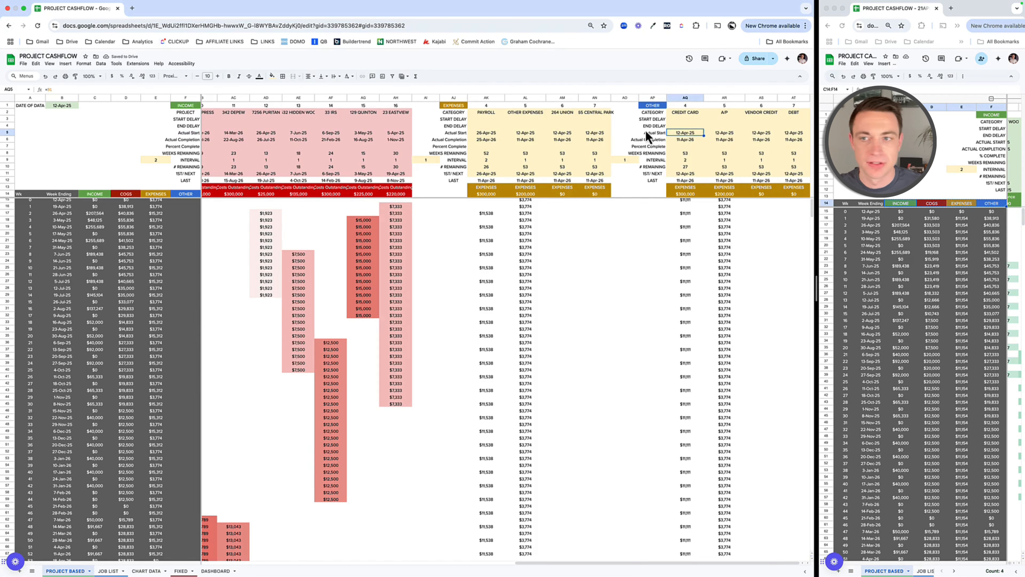
{"action": "left_click", "coordinate": [52, 90]}
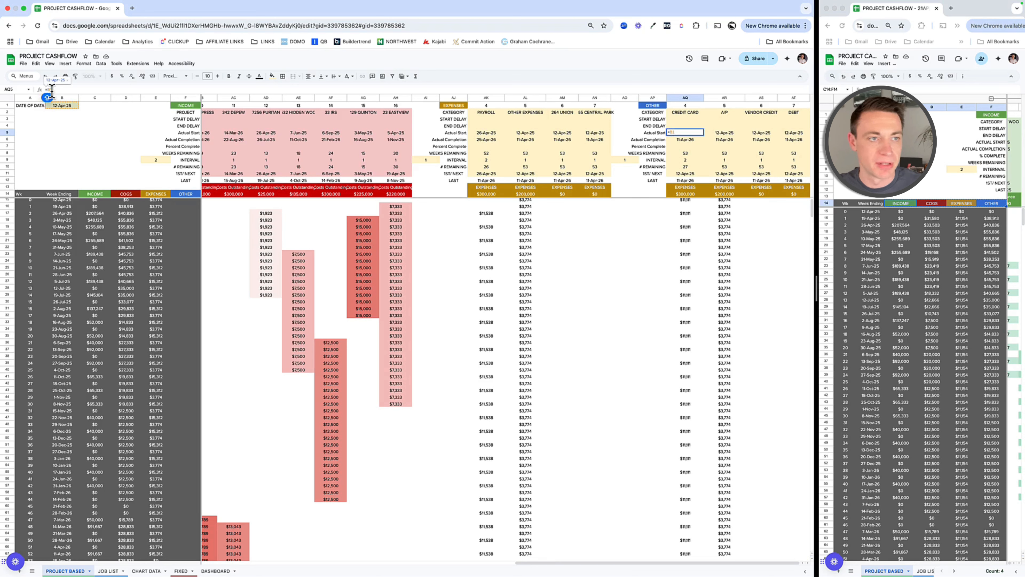
{"action": "key", "text": "Tab"}
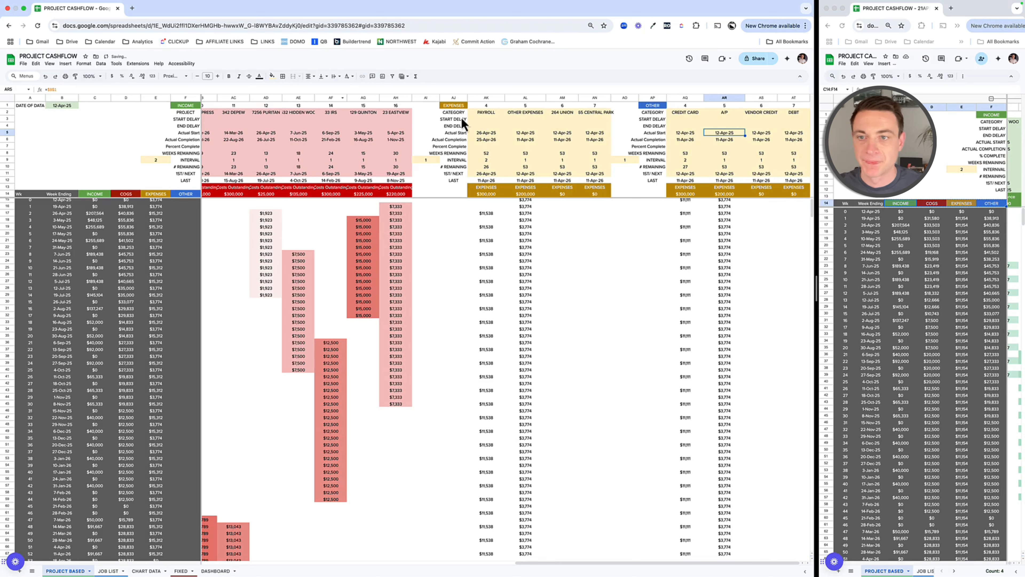
{"action": "key", "text": "shift+Tab"}
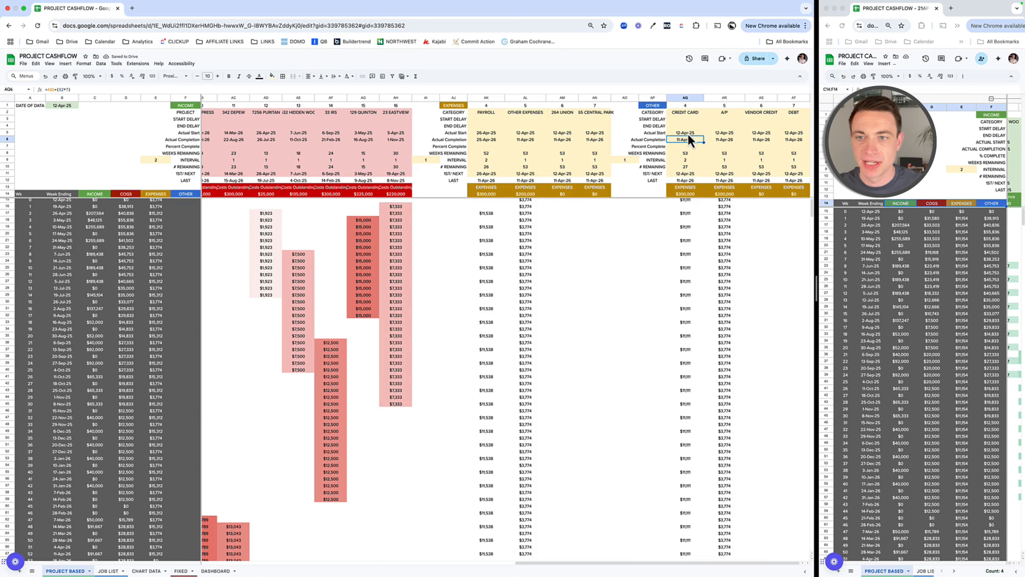
{"action": "left_click_drag", "start_coordinate": [689, 133], "coordinate": [688, 141]}
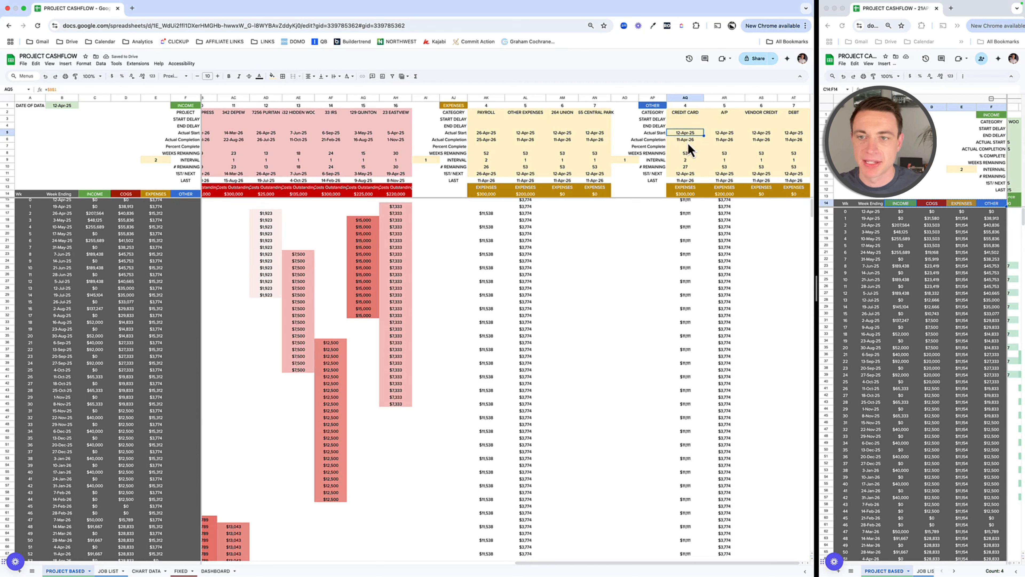
Step: Set CREDIT CARD's Actual Completion in AQ6 to AQ5+7 and fill AQ5:AQ6 across to column AT
{"action": "left_click", "coordinate": [688, 140]}
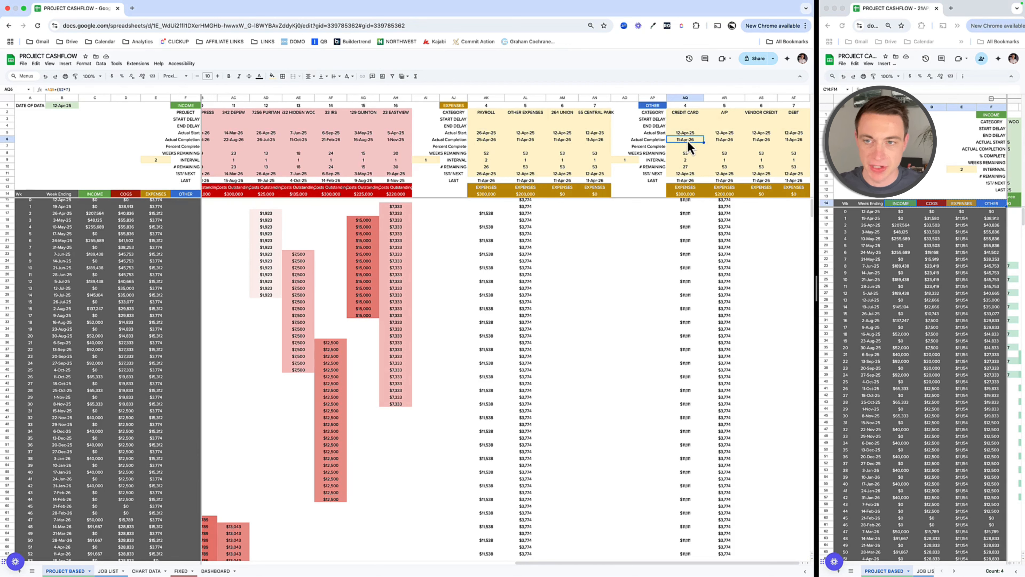
{"action": "double_click", "coordinate": [688, 140]}
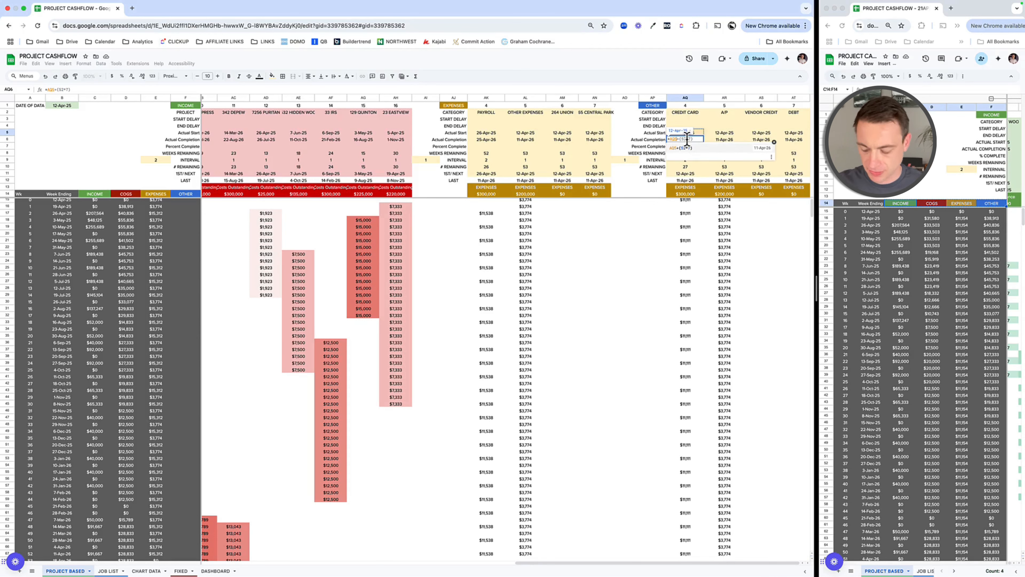
{"action": "key", "text": "shift+super+Right"}
{"action": "type", "text": "7"}
{"action": "key", "text": "Tab"}
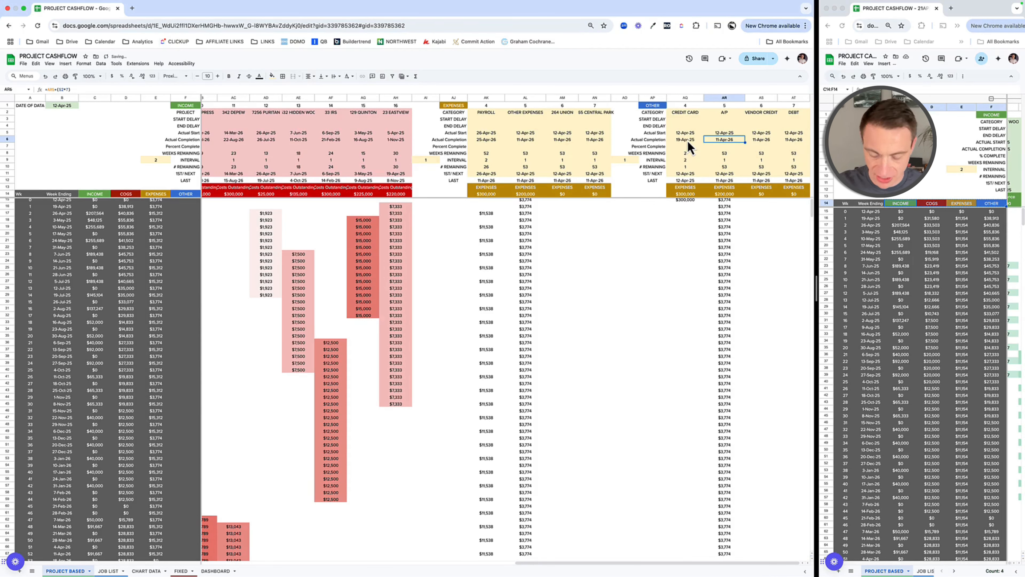
{"action": "left_click", "coordinate": [693, 141]}
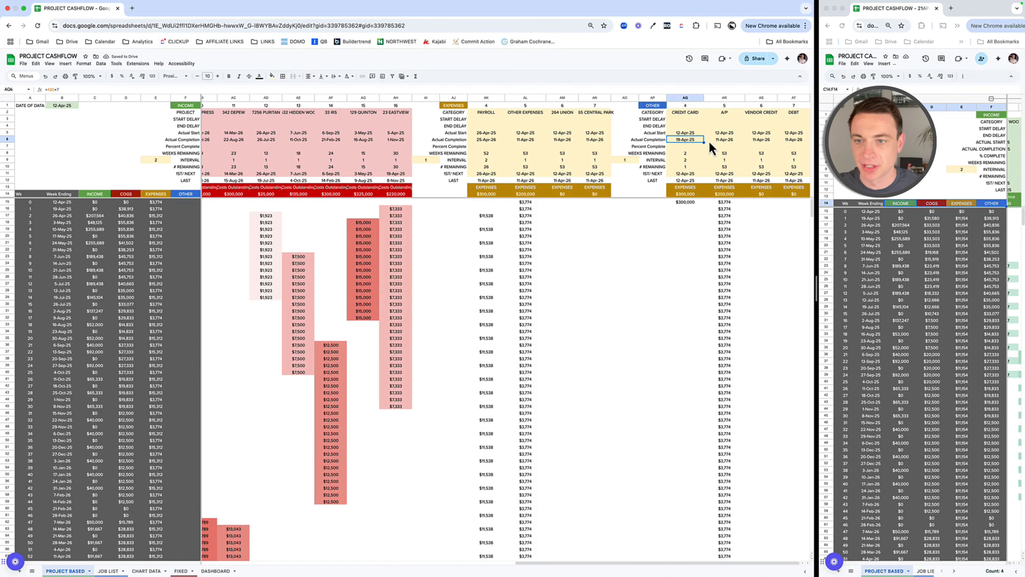
{"action": "left_click_drag", "start_coordinate": [691, 132], "coordinate": [690, 139]}
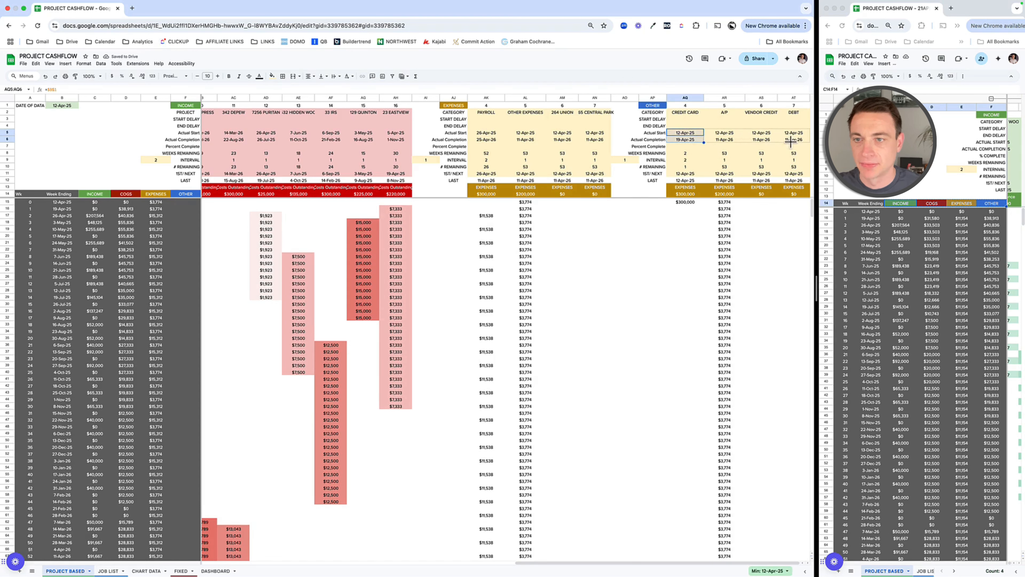
{"action": "left_click_drag", "start_coordinate": [790, 141], "coordinate": [790, 141]}
Step: Set the amounts in row 14 to 40,000 for CREDIT CARD and 35,000 for A/P
{"action": "left_click", "coordinate": [690, 193]}
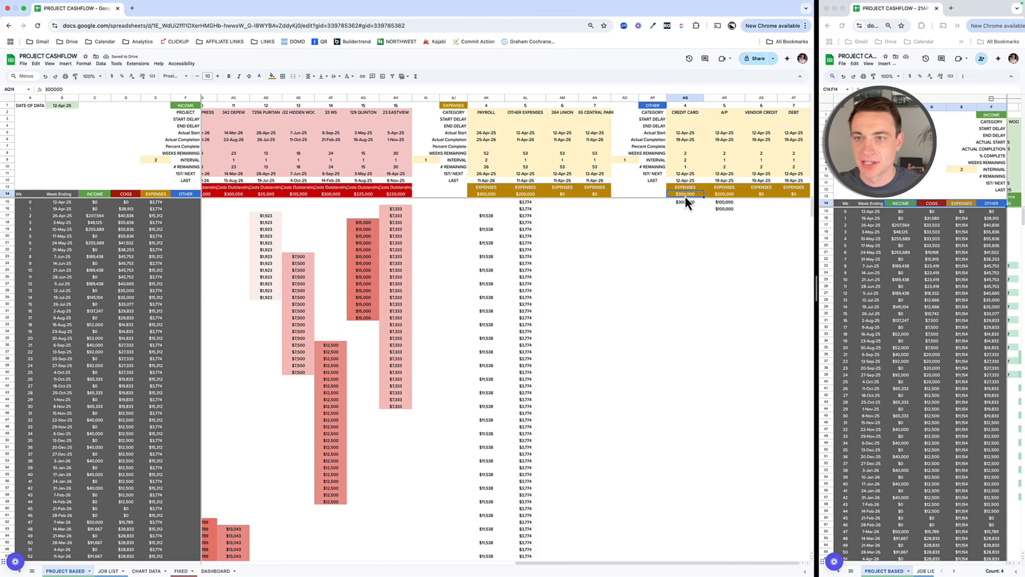
{"action": "type", "text": "40,000"}
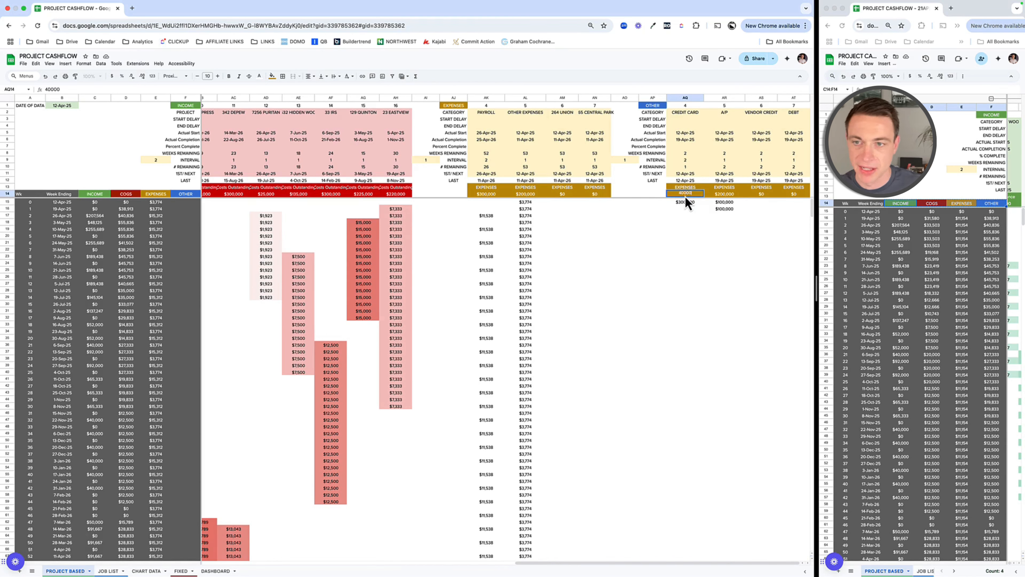
{"action": "key", "text": "Tab"}
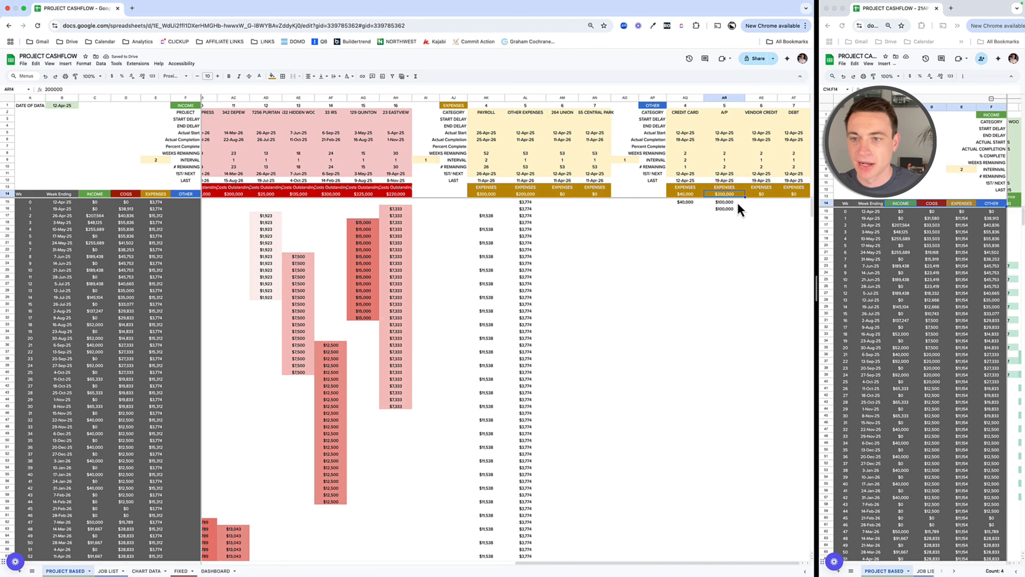
{"action": "type", "text": "35,000"}
{"action": "key", "text": "Tab"}
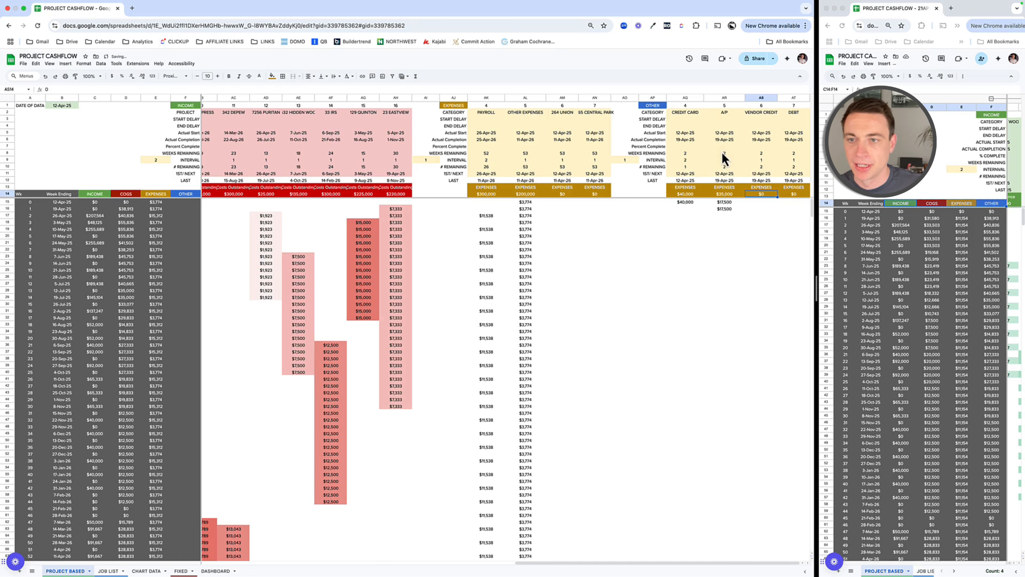
Step: Set A/P's Actual Completion in AR6 to AR5+21 and its interval in AR9 to 4
{"action": "left_click", "coordinate": [728, 140]}
{"action": "left_click", "coordinate": [63, 90]}
{"action": "type", "text": "21"}
{"action": "key", "text": "Tab"}
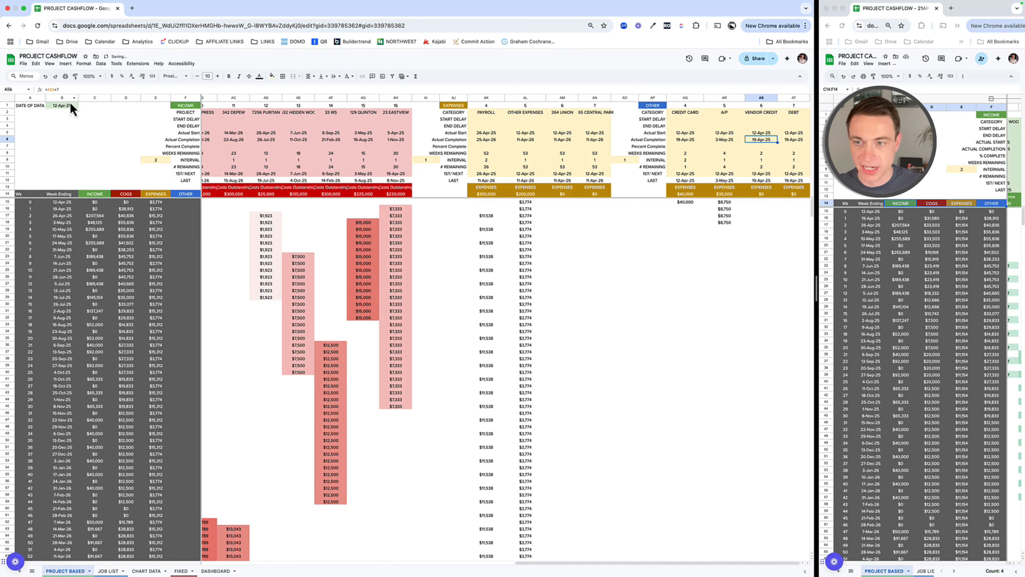
{"action": "left_click", "coordinate": [723, 162]}
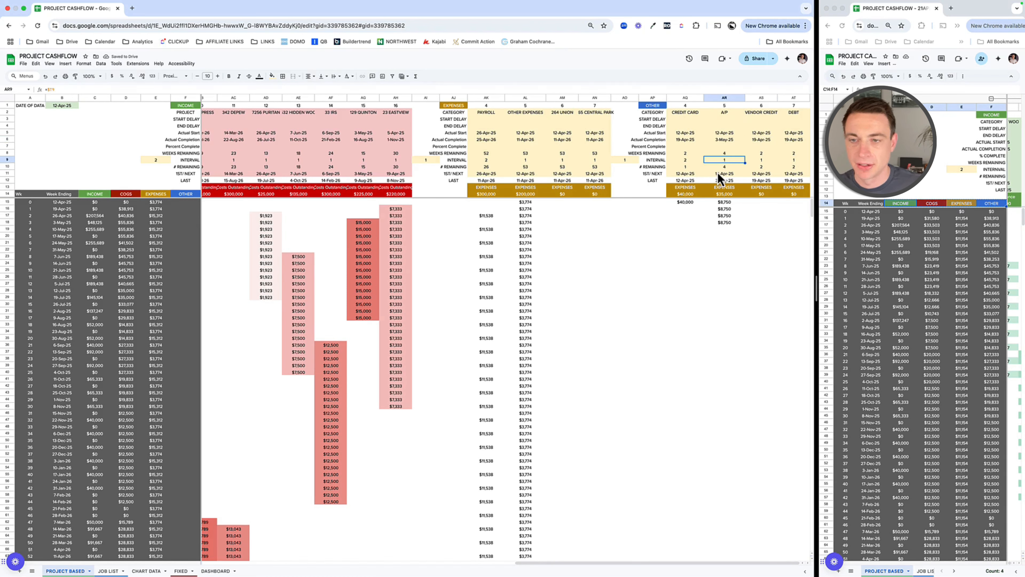
{"action": "type", "text": "4"}
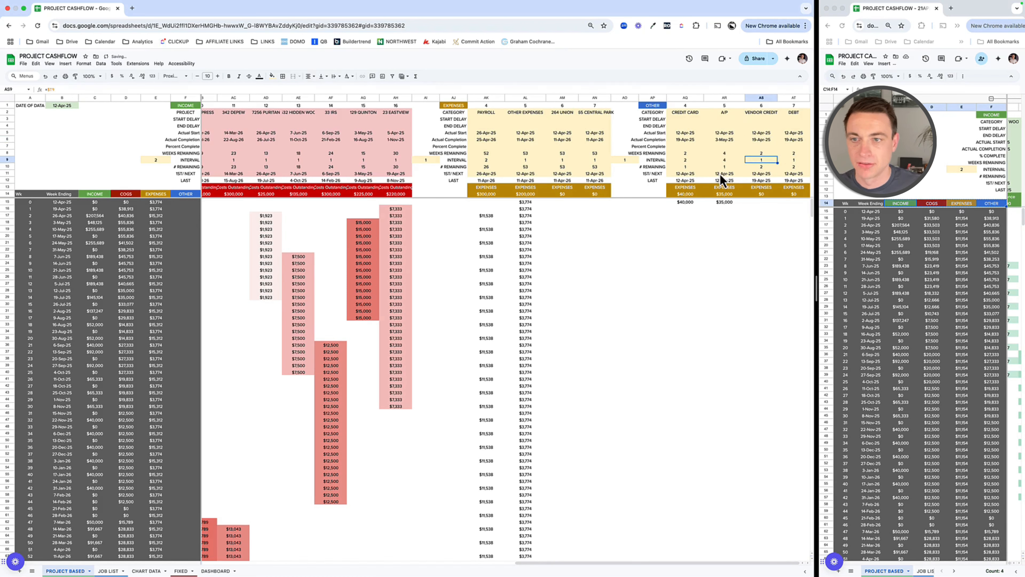
{"action": "key", "text": "Return"}
{"action": "left_click", "coordinate": [727, 162]}
Step: Set A/P's Actual Start in AR5 to 5/3 and check the weekly payments of the CREDIT CARD and A/P columns
{"action": "left_click", "coordinate": [727, 135]}
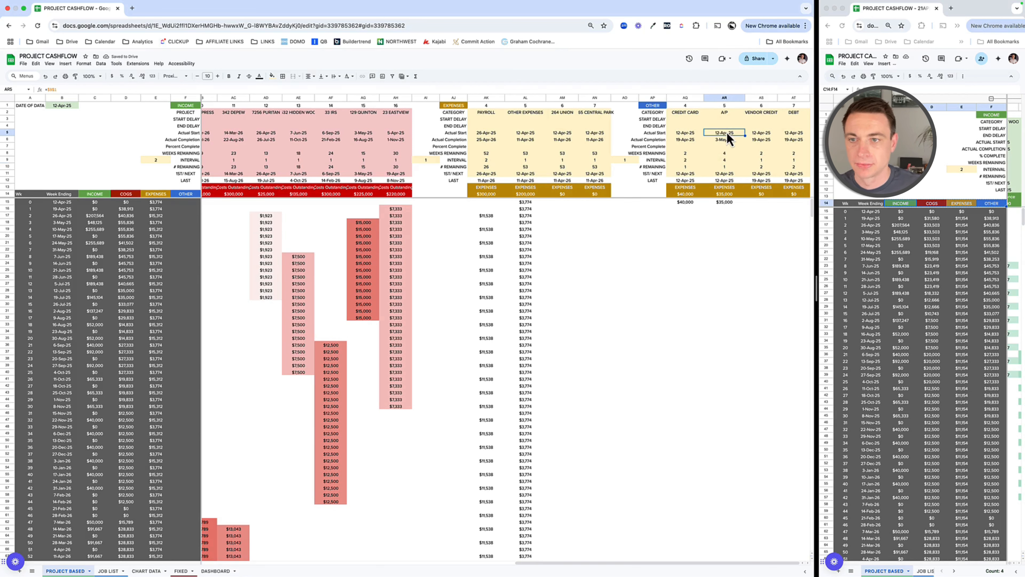
{"action": "type", "text": "5"}
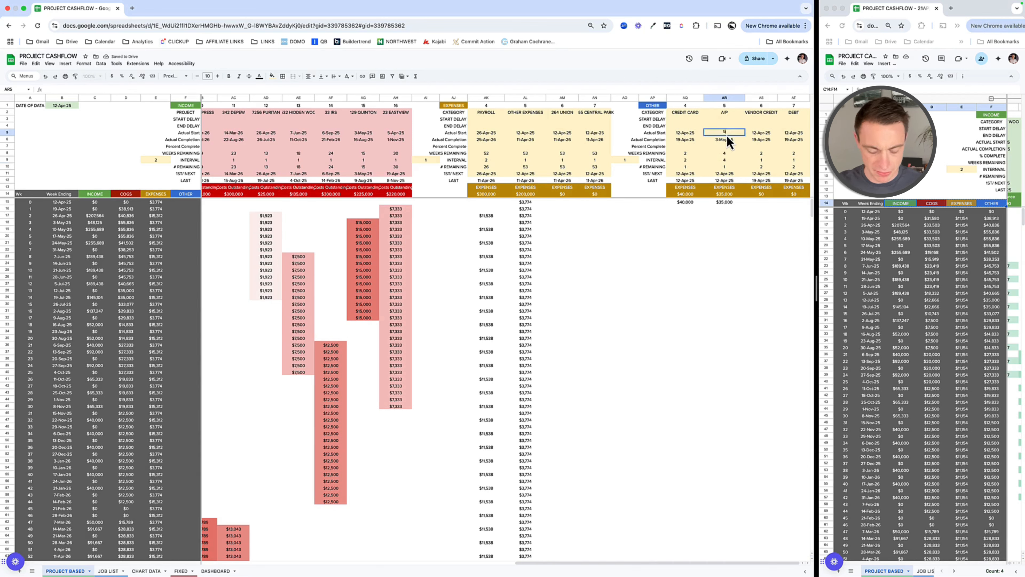
{"action": "type", "text": "/3"}
{"action": "key", "text": "Return"}
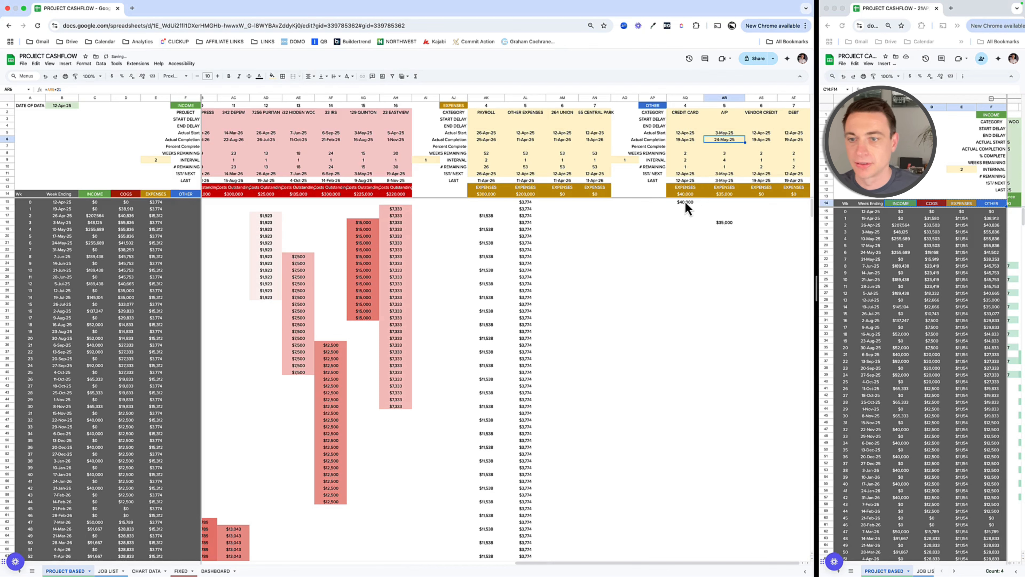
{"action": "left_click_drag", "start_coordinate": [685, 201], "coordinate": [725, 229]}
{"action": "left_click", "coordinate": [729, 263]}
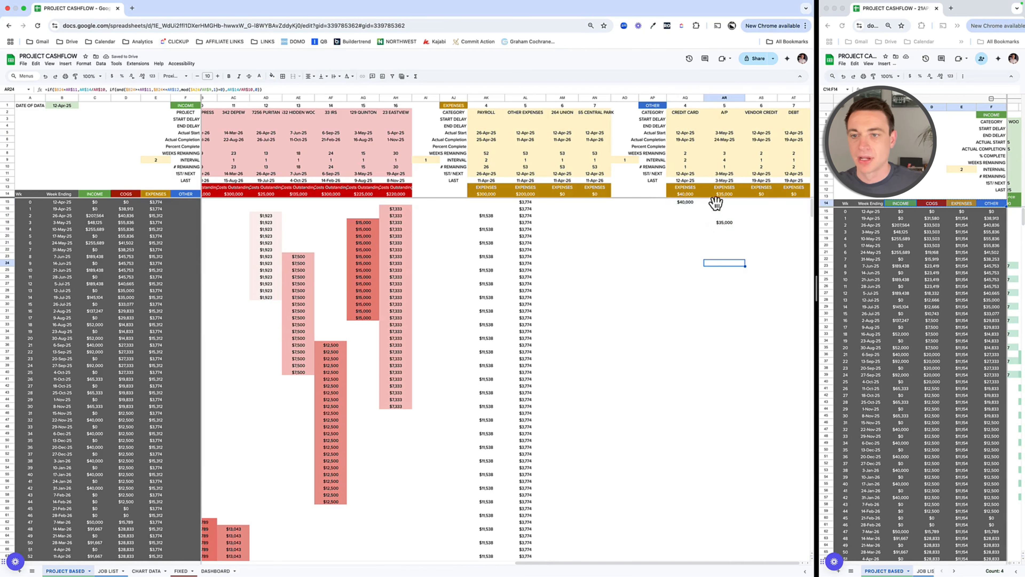
{"action": "left_click", "coordinate": [684, 203]}
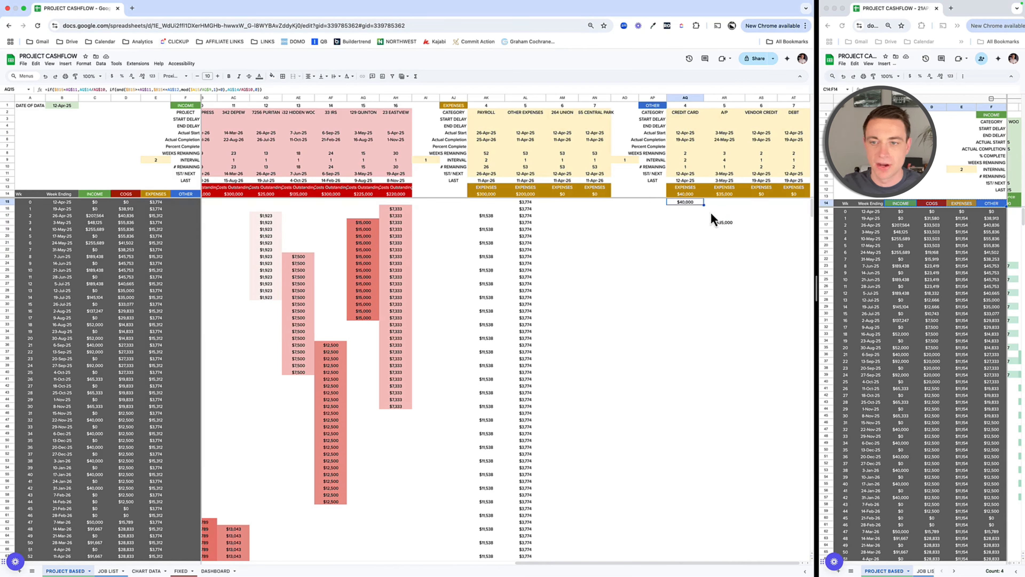
Step: Sum AQ15:AT15 in the OTHER summary cell F15 and autofill the formula down the column
{"action": "left_click", "coordinate": [185, 204]}
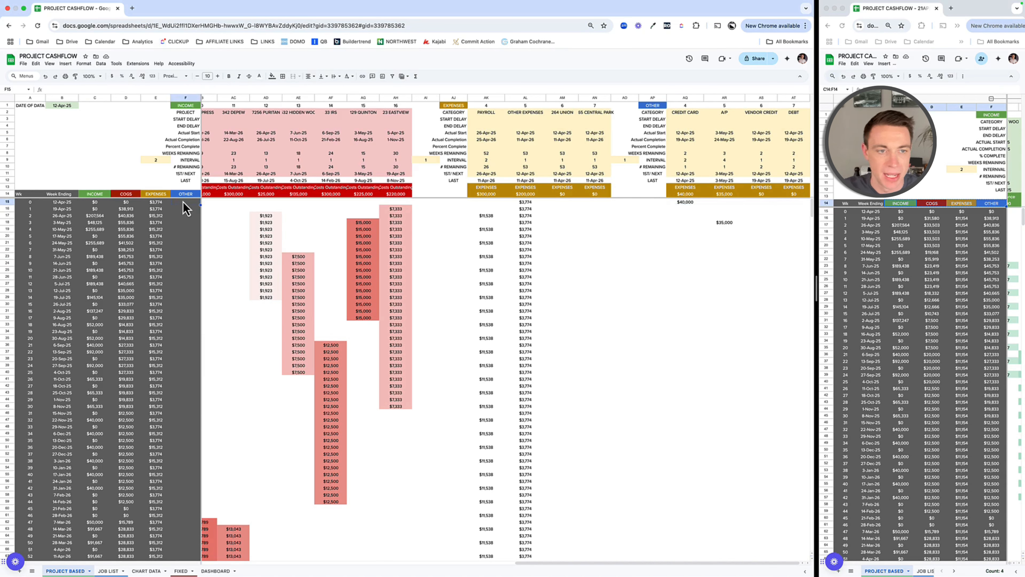
{"action": "type", "text": "=SUM("}
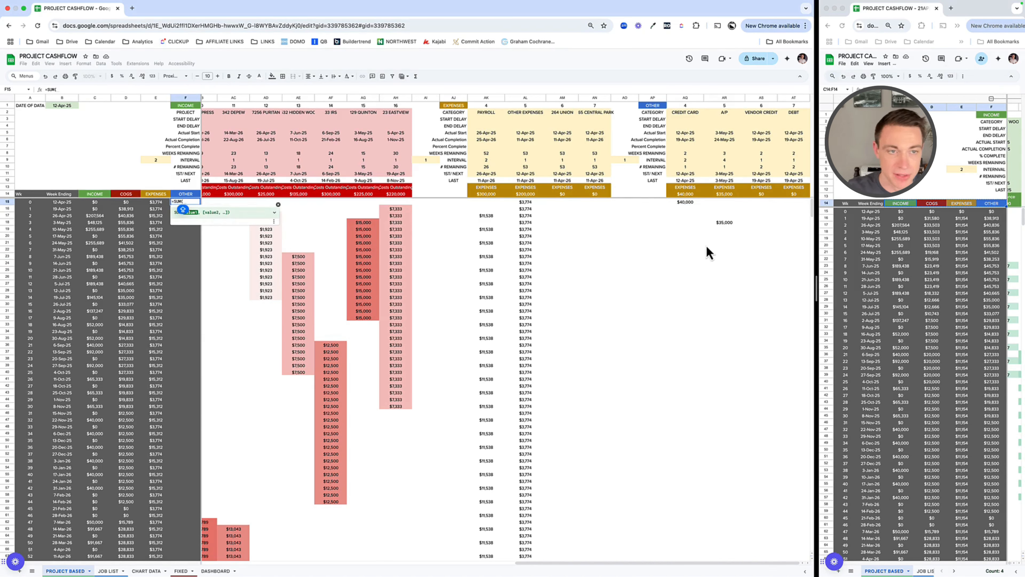
{"action": "left_click_drag", "start_coordinate": [685, 202], "coordinate": [796, 205]}
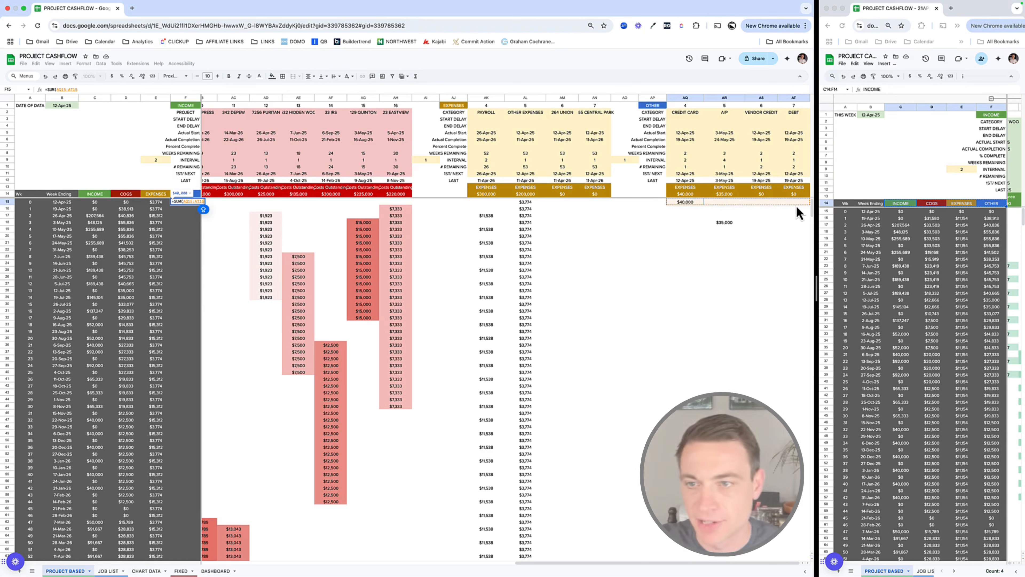
{"action": "key", "text": "Return"}
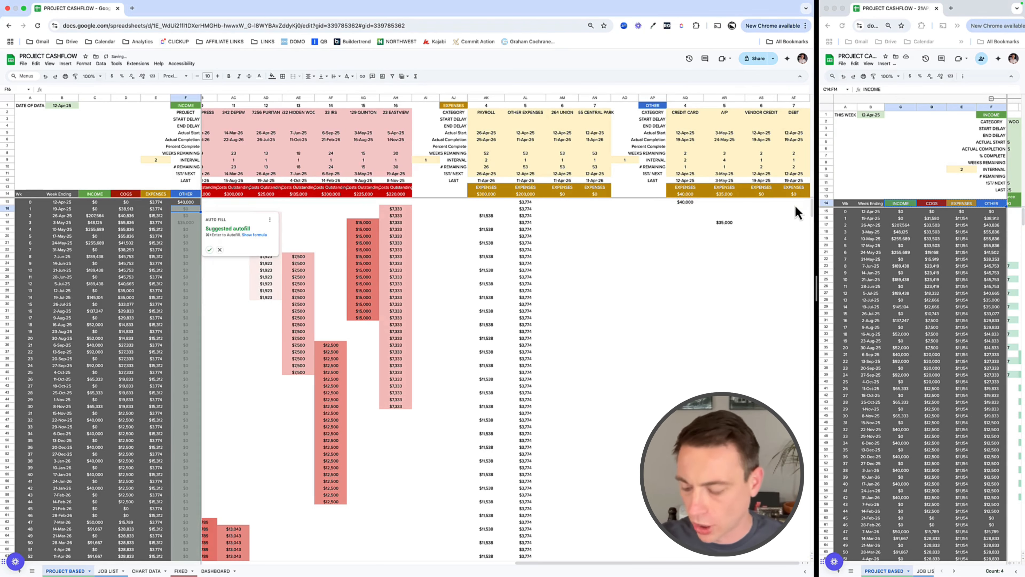
{"action": "left_click", "coordinate": [209, 249]}
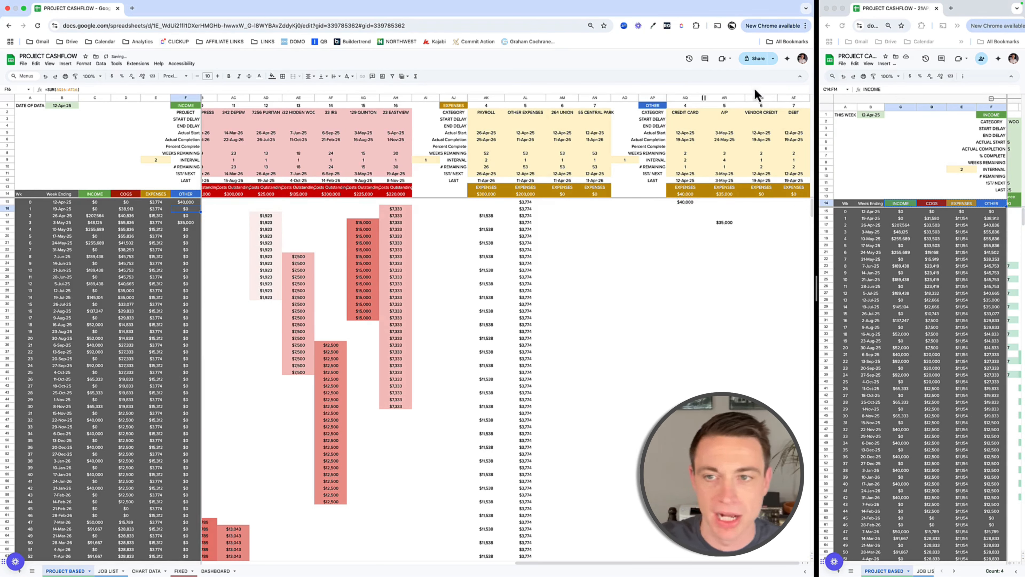
Step: Rename the VENDOR CREDIT category in AS2 as OWNER CONTRIBUTION and set its Actual Start to 6/28
{"action": "left_click", "coordinate": [764, 113]}
{"action": "type", "text": "OWNER CONTRIBUTION"}
{"action": "key", "text": "Return"}
{"action": "key", "text": "Down"}
{"action": "key", "text": "Down"}
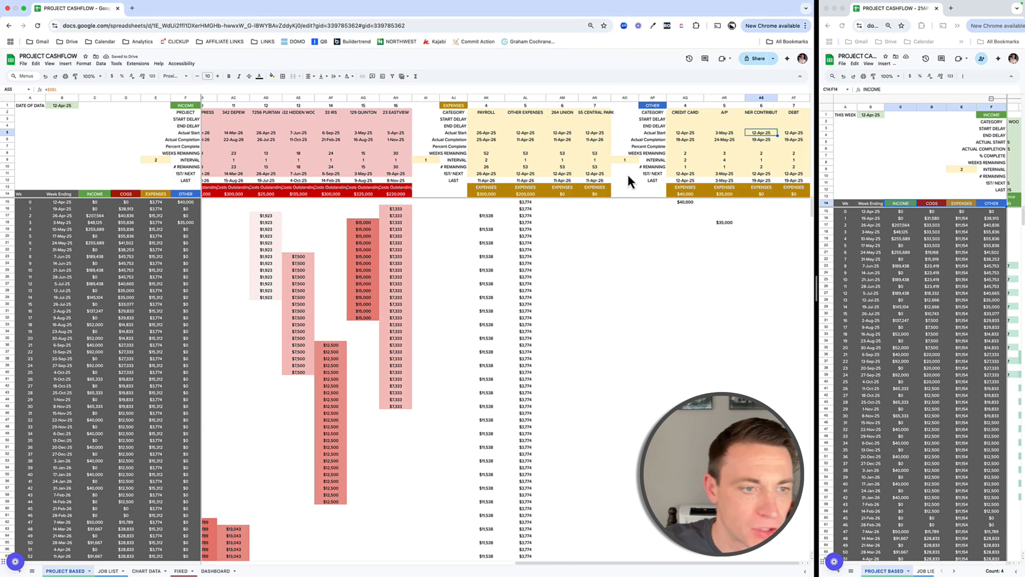
{"action": "type", "text": "6/28"}
{"action": "key", "text": "Return"}
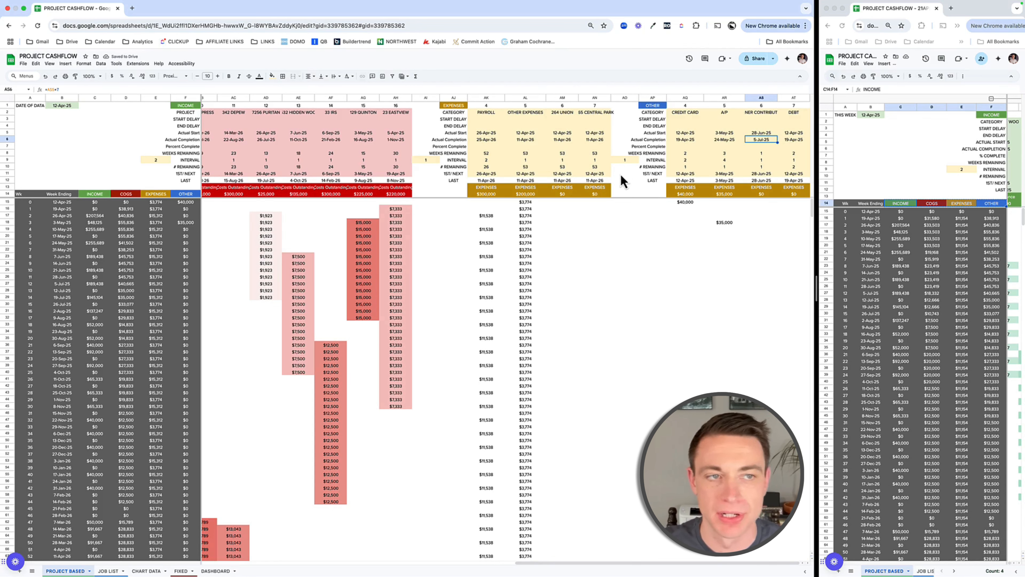
Step: Set OWNER CONTRIBUTION's Actual Completion in AS6 to AS5+364
{"action": "type", "text": "=AS5+"}
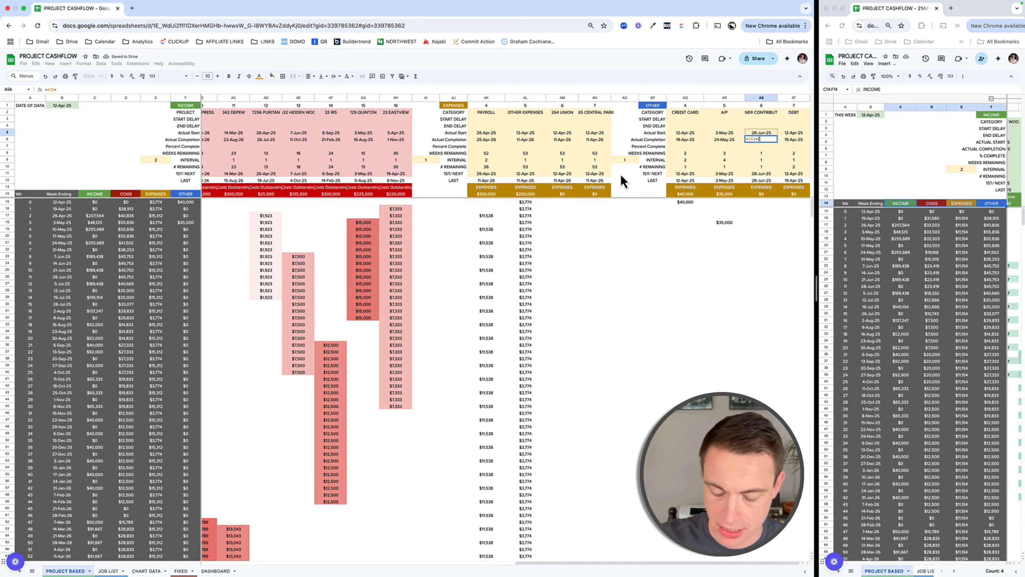
{"action": "type", "text": "364"}
{"action": "key", "text": "Return"}
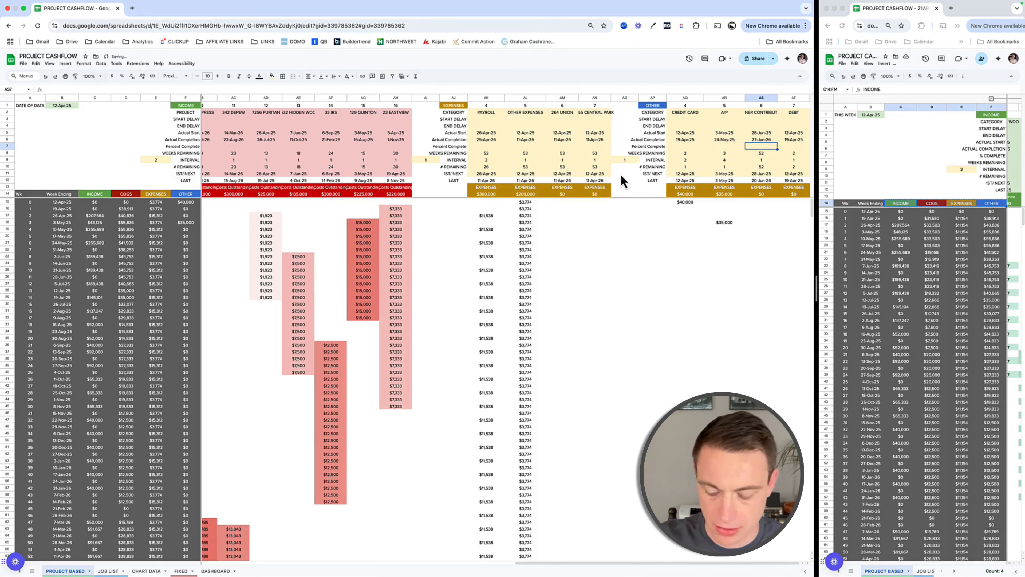
Step: Set OWNER CONTRIBUTION's interval in AS9 to 13 and its amount in AS14 to 35,000, and check its scheduled payments
{"action": "left_click", "coordinate": [761, 159]}
{"action": "type", "text": "13"}
{"action": "key", "text": "Return"}
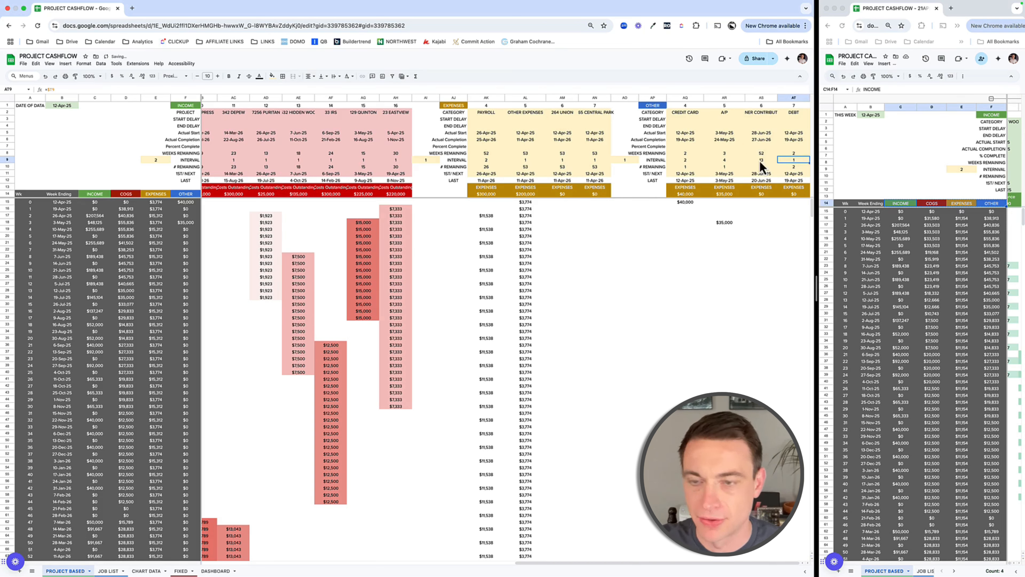
{"action": "left_click", "coordinate": [761, 194]}
{"action": "type", "text": "35"}
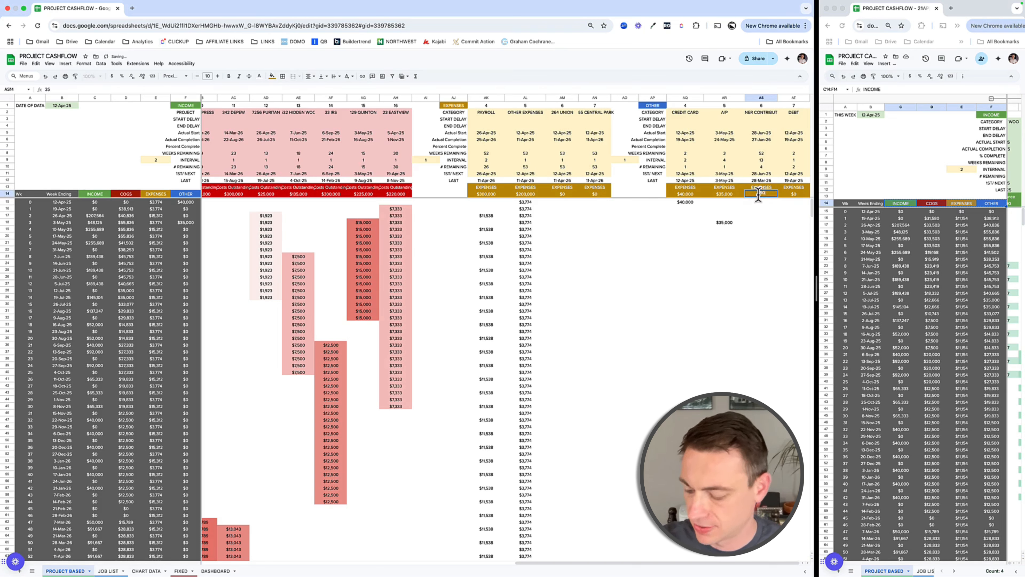
{"action": "type", "text": ",000"}
{"action": "key", "text": "Tab"}
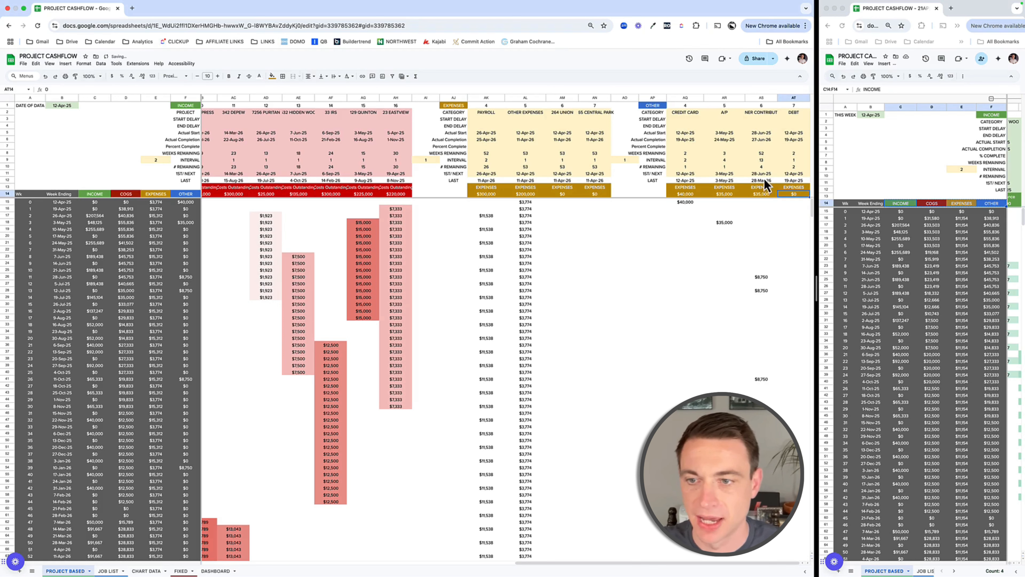
{"action": "left_click", "coordinate": [769, 167]}
{"action": "left_click_drag", "start_coordinate": [775, 277], "coordinate": [763, 317]}
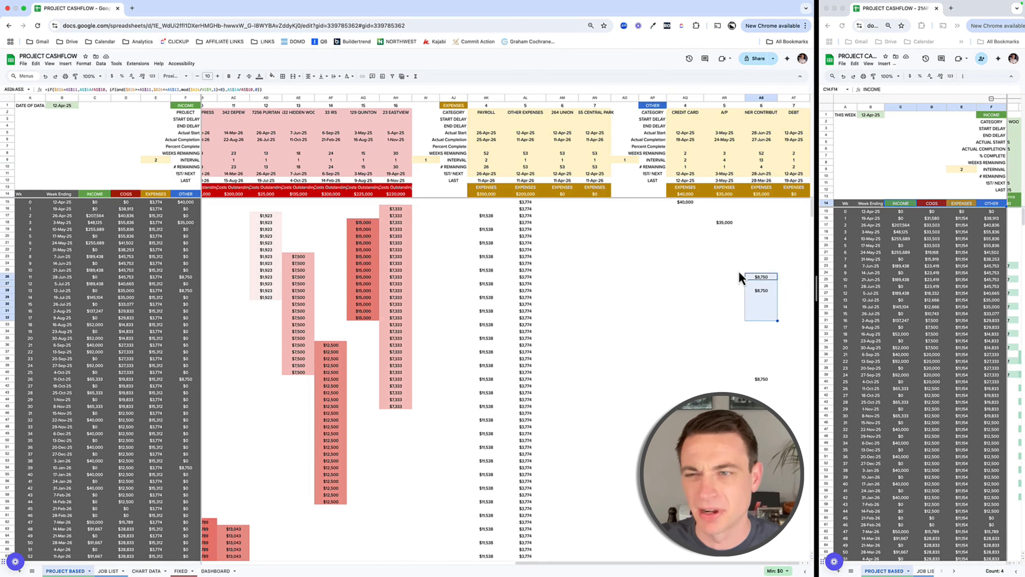
Step: Fill the OTHER schedule's details in AQ2:AT11 with light blue and its heading and amount cells AQ13:AT14 with a stronger blue
{"action": "left_click_drag", "start_coordinate": [685, 113], "coordinate": [794, 175]}
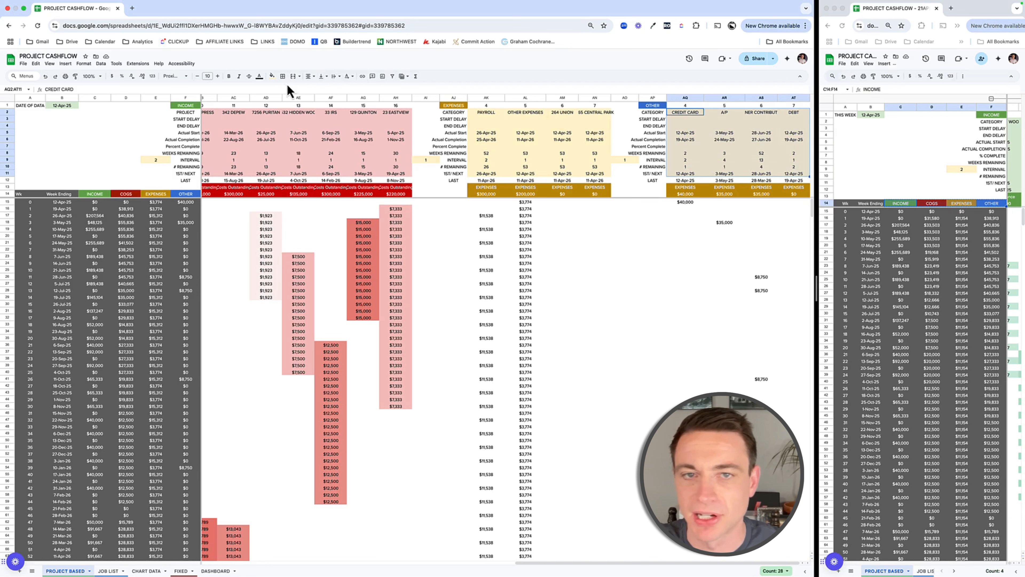
{"action": "left_click", "coordinate": [276, 77]}
{"action": "left_click", "coordinate": [317, 114]}
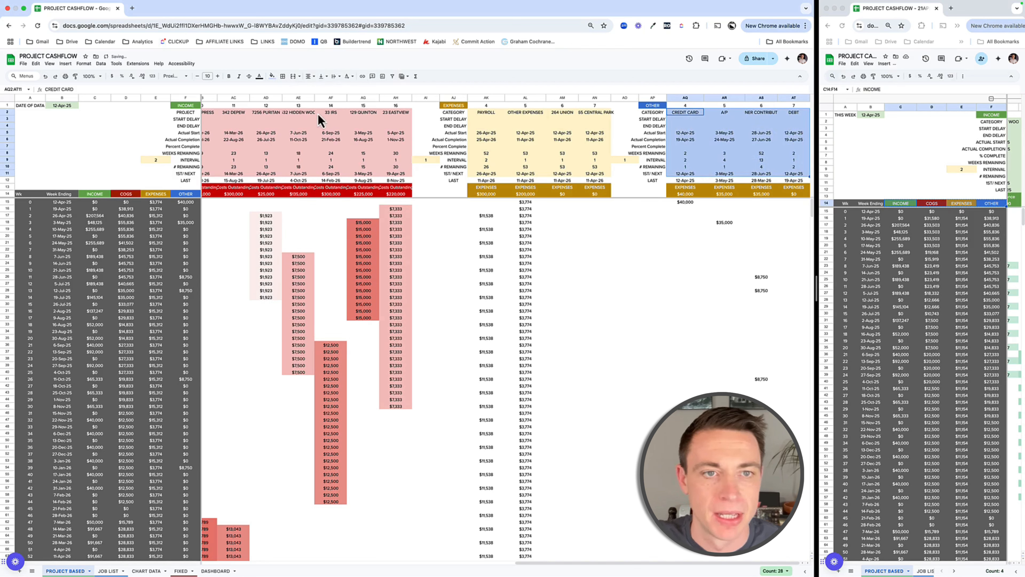
{"action": "left_click_drag", "start_coordinate": [686, 188], "coordinate": [792, 194]}
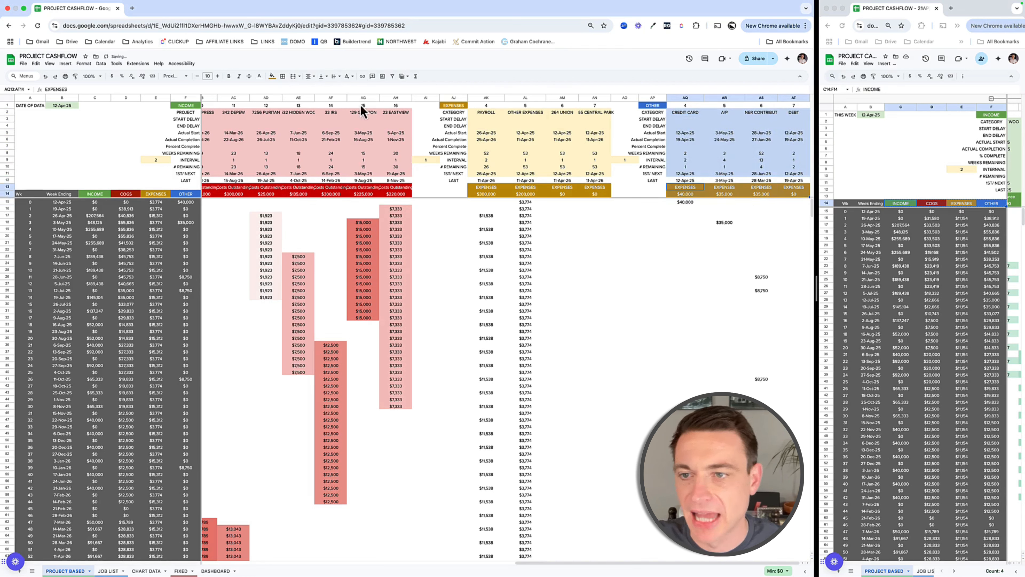
{"action": "left_click", "coordinate": [272, 78]}
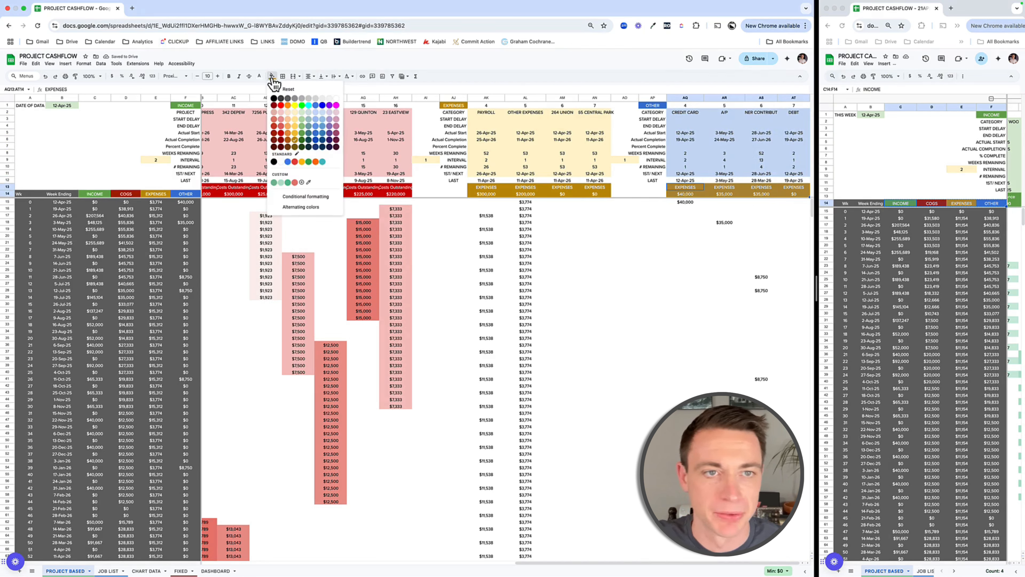
{"action": "left_click", "coordinate": [315, 108]}
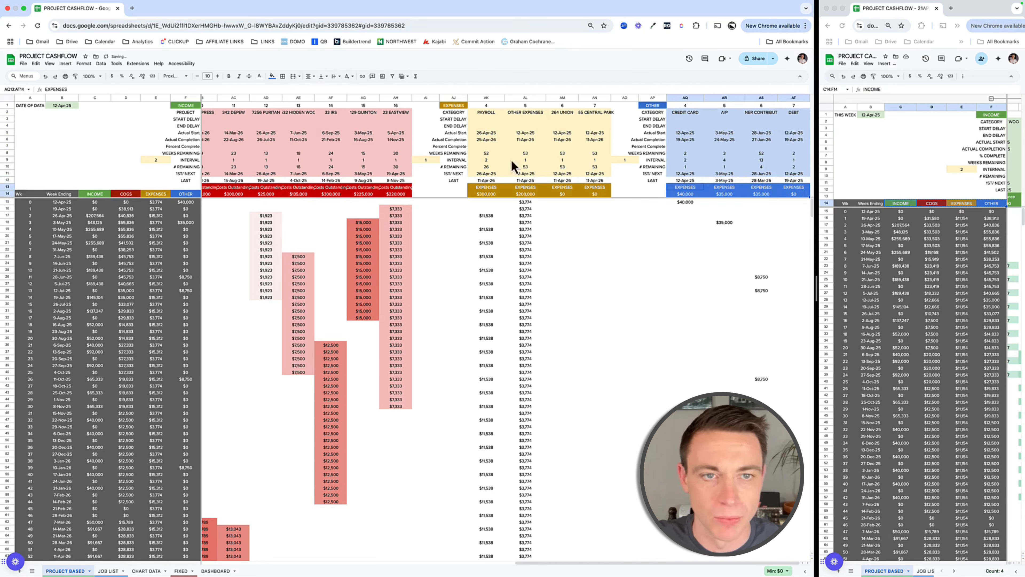
{"action": "left_click", "coordinate": [647, 194]}
Step: Group the INCOME project columns G to S and test the group by collapsing and expanding it
{"action": "scroll", "coordinate": [645, 200], "scroll_direction": "left", "scroll_amount": 10}
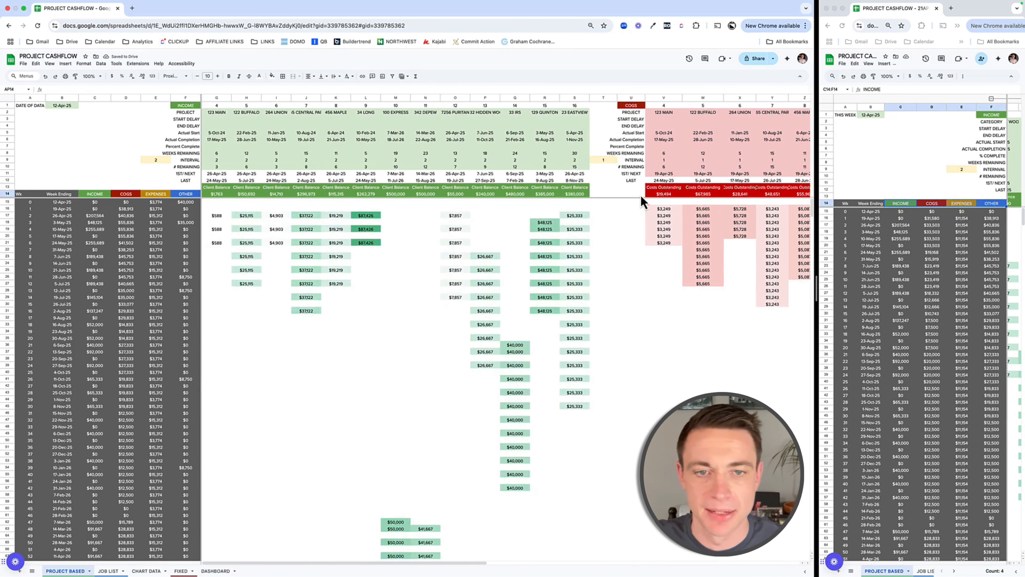
{"action": "scroll", "coordinate": [646, 200], "scroll_direction": "right", "scroll_amount": 9}
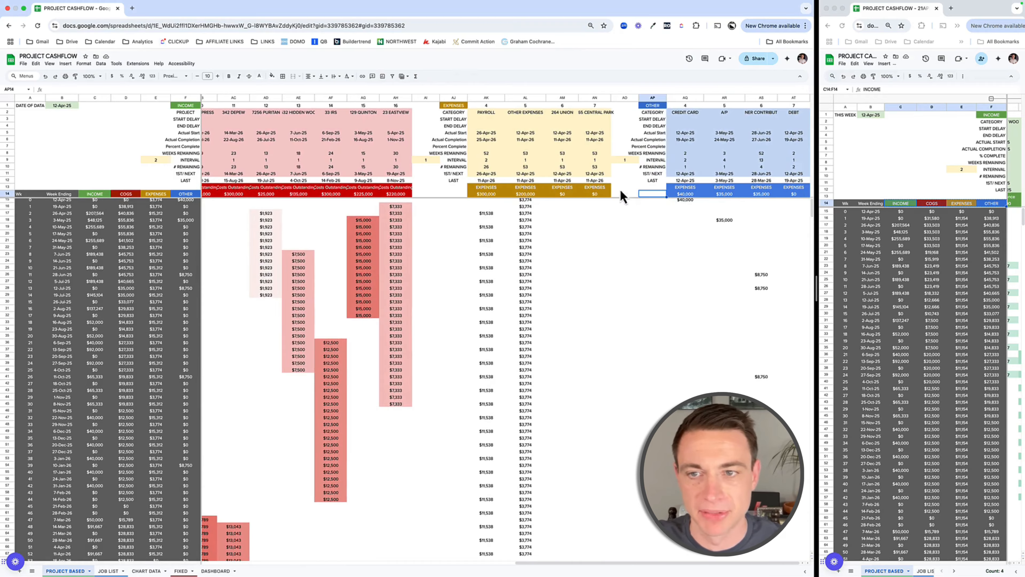
{"action": "scroll", "coordinate": [622, 197], "scroll_direction": "left", "scroll_amount": 3}
{"action": "scroll", "coordinate": [514, 159], "scroll_direction": "left", "scroll_amount": 15}
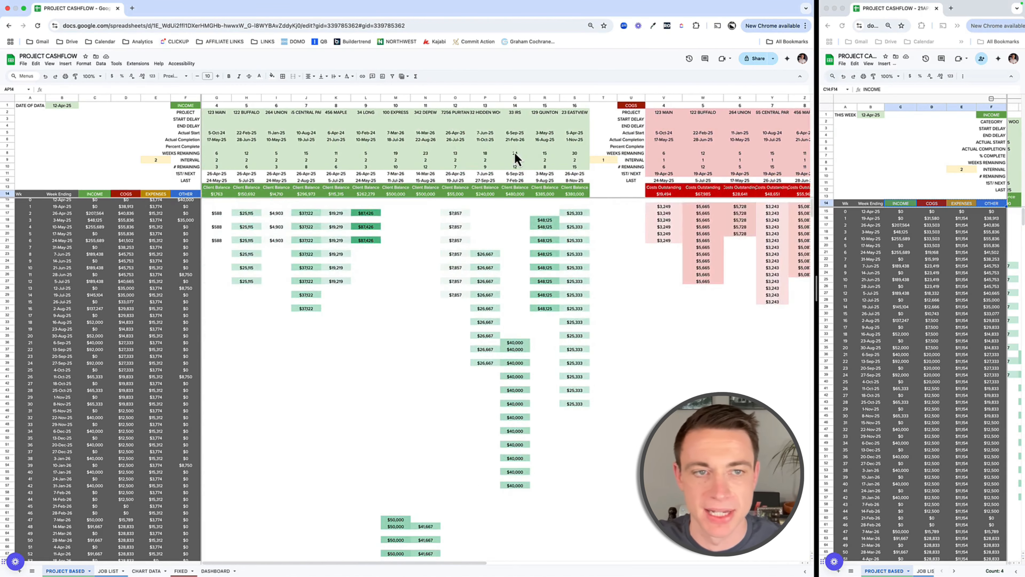
{"action": "left_click", "coordinate": [216, 97]}
{"action": "left_click", "coordinate": [574, 97], "text": "shift"}
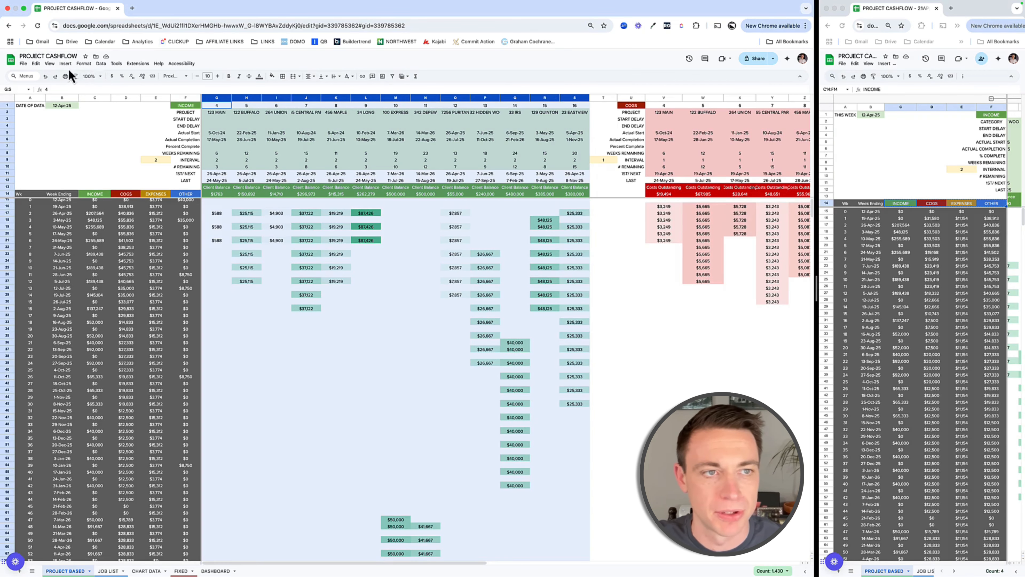
{"action": "left_click", "coordinate": [49, 63]}
{"action": "mouse_move", "coordinate": [59, 97]}
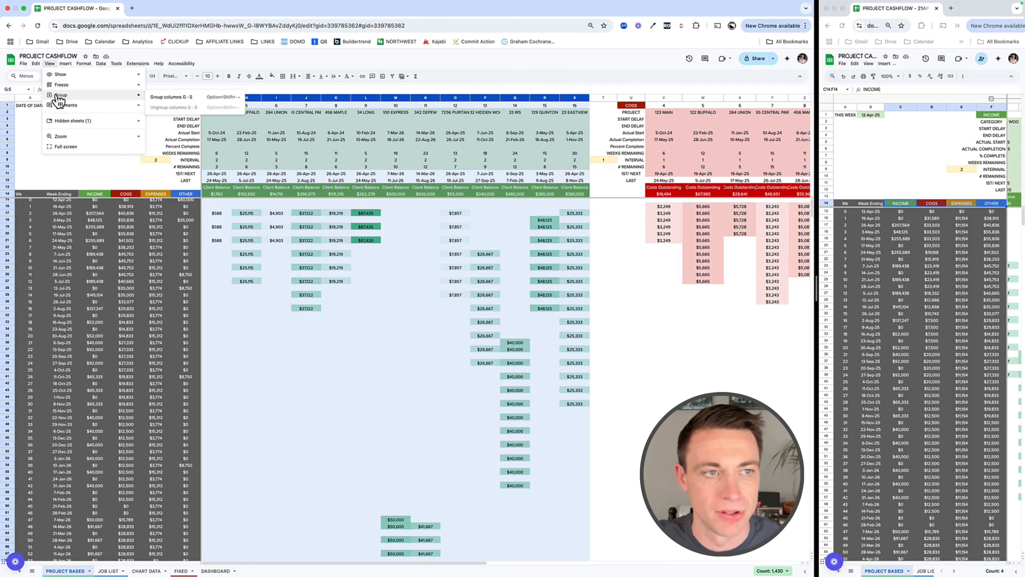
{"action": "left_click", "coordinate": [185, 98]}
{"action": "left_click", "coordinate": [185, 101]}
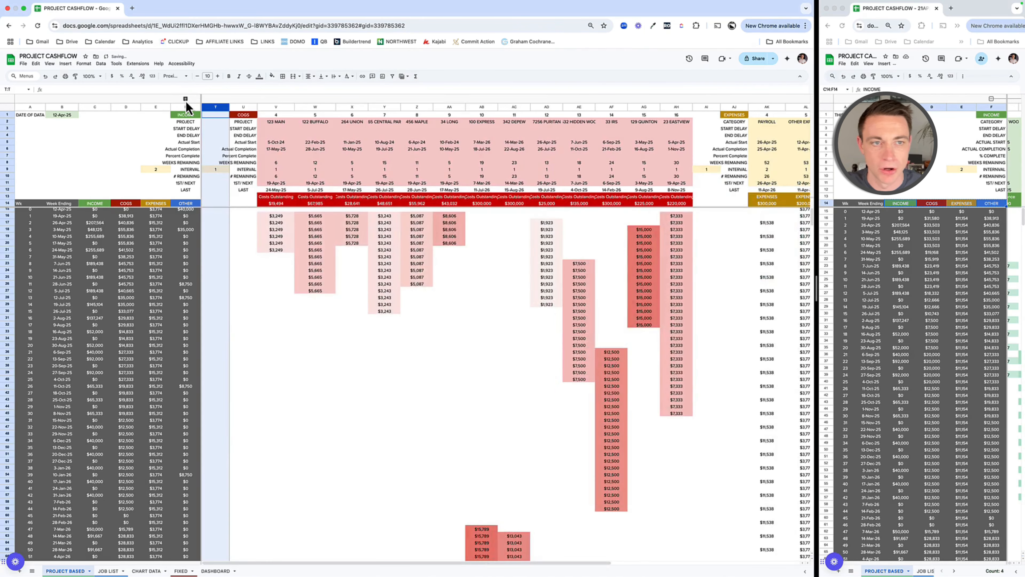
{"action": "left_click", "coordinate": [186, 101]}
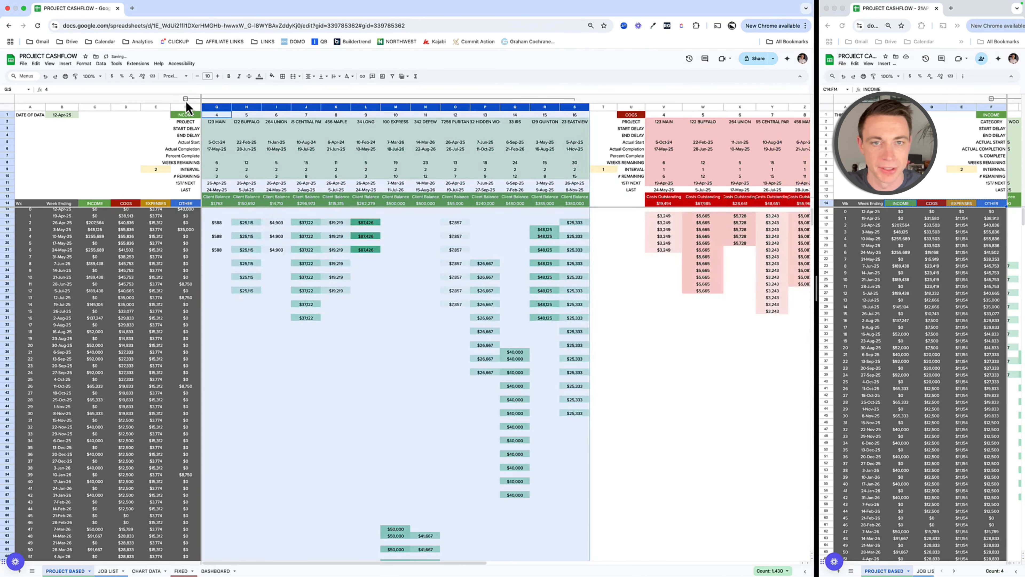
Step: Group the COGS project columns V to AH
{"action": "scroll", "coordinate": [526, 107], "scroll_direction": "right", "scroll_amount": 10}
{"action": "left_click", "coordinate": [350, 106]}
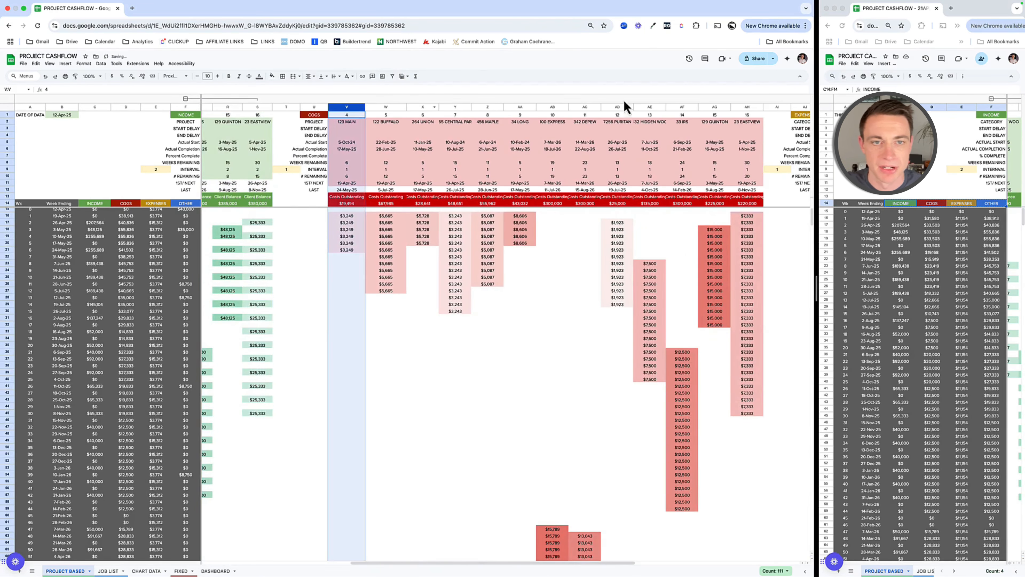
{"action": "left_click", "coordinate": [742, 107], "text": "shift"}
{"action": "left_click", "coordinate": [50, 63]}
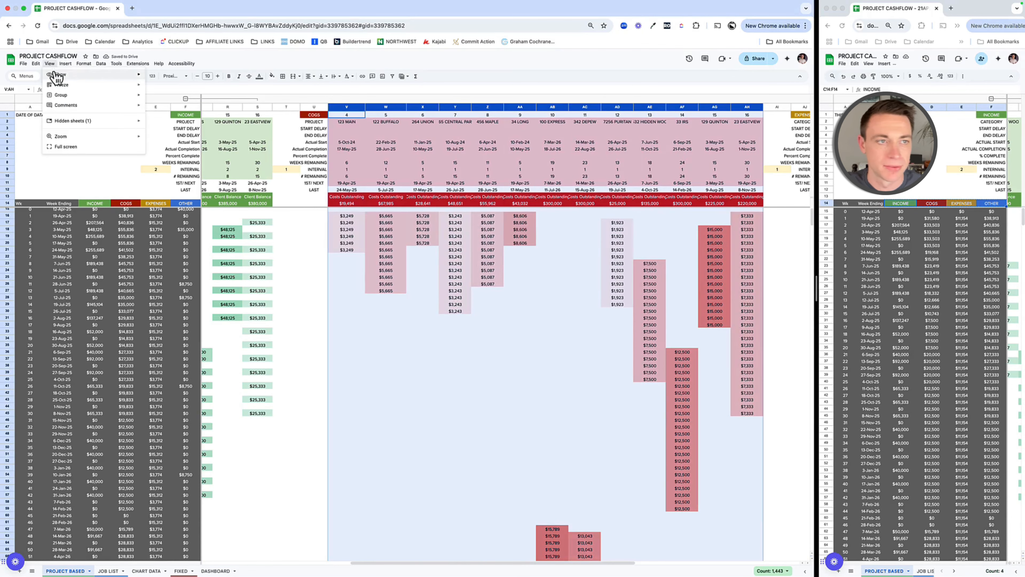
{"action": "mouse_move", "coordinate": [93, 95]}
{"action": "left_click", "coordinate": [197, 99]}
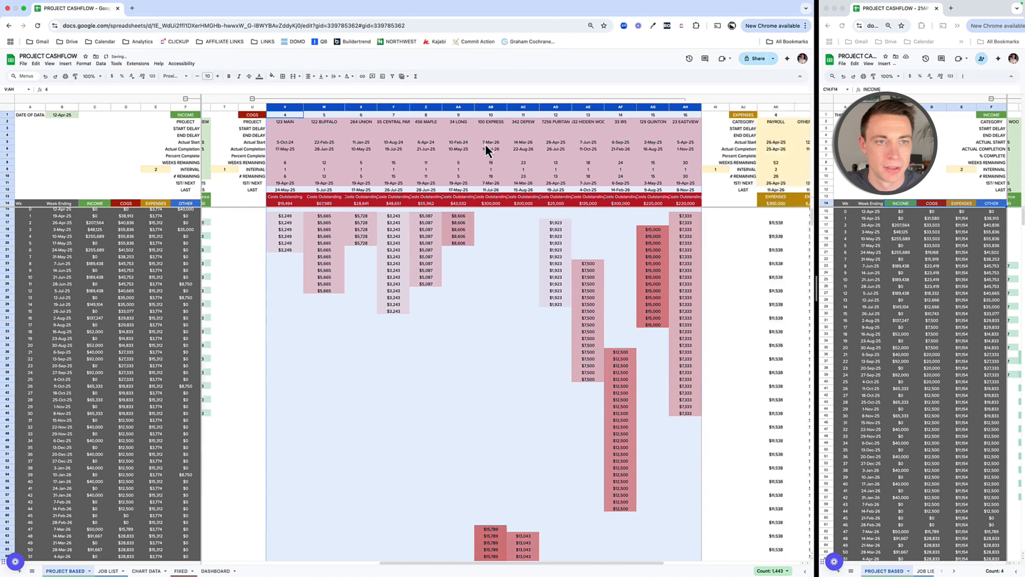
Step: Group the EXPENSES category columns AK to AN
{"action": "scroll", "coordinate": [480, 218], "scroll_direction": "right", "scroll_amount": 10}
{"action": "left_click", "coordinate": [486, 107]}
{"action": "left_click", "coordinate": [593, 108], "text": "shift"}
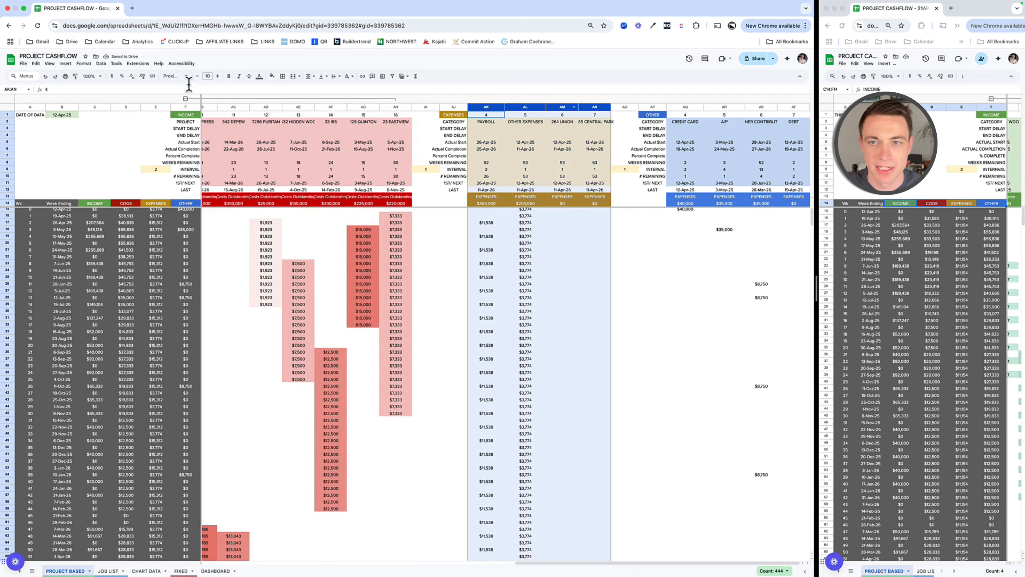
{"action": "left_click", "coordinate": [50, 64]}
{"action": "mouse_move", "coordinate": [60, 95]}
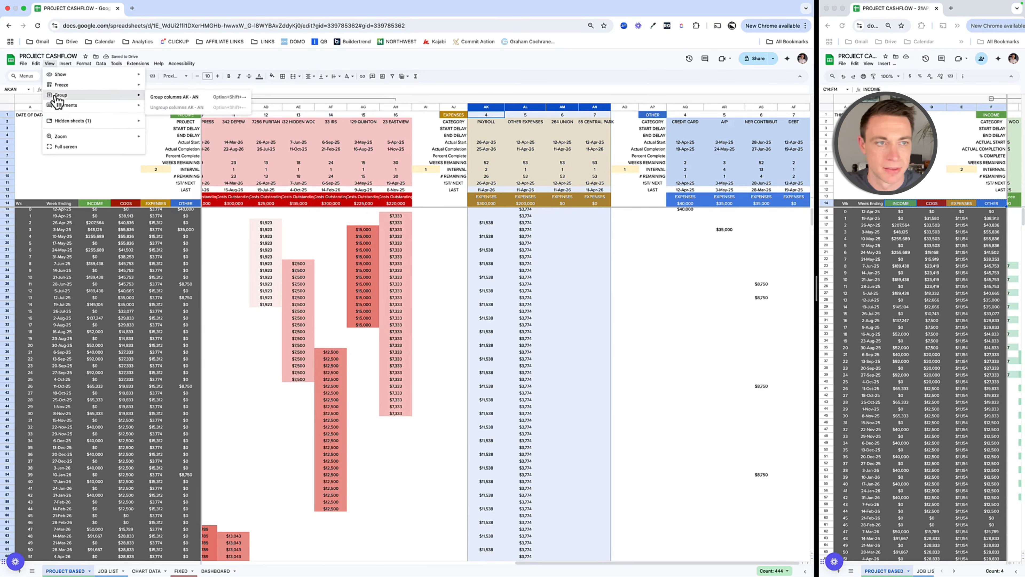
{"action": "left_click", "coordinate": [197, 99]}
Step: Group the OTHER category columns AQ to AT
{"action": "left_click", "coordinate": [691, 108]}
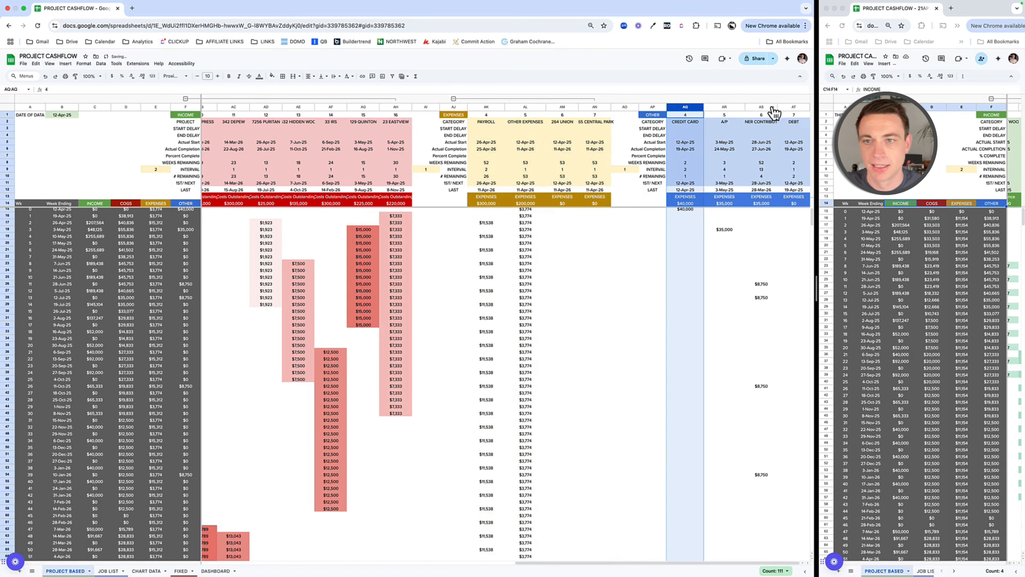
{"action": "left_click", "coordinate": [785, 108], "text": "shift"}
{"action": "left_click", "coordinate": [49, 63]}
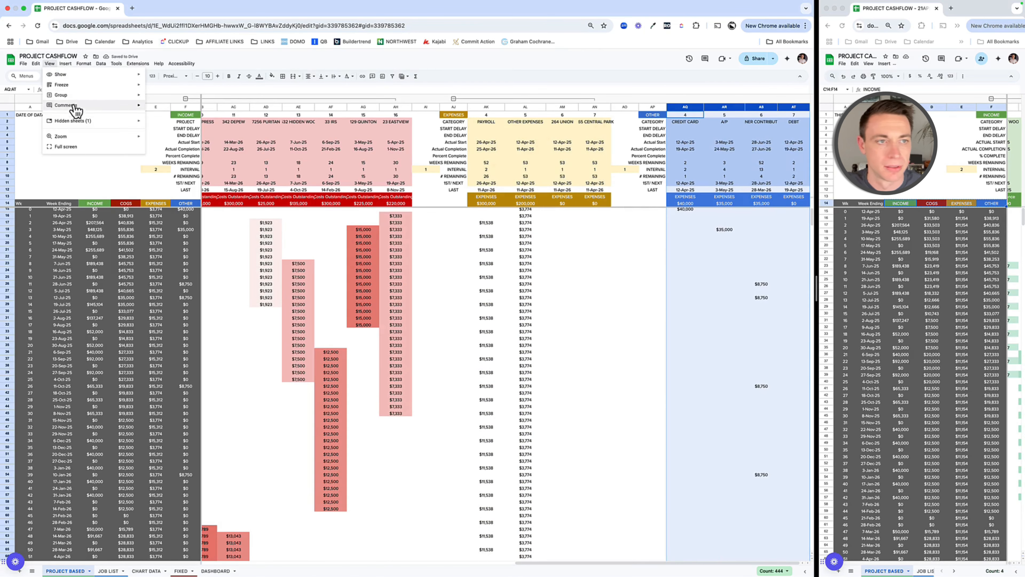
{"action": "mouse_move", "coordinate": [61, 95]}
{"action": "left_click", "coordinate": [198, 99]}
Step: Collapse the INCOME, COGS, EXPENSES and OTHER column groups
{"action": "scroll", "coordinate": [353, 208], "scroll_direction": "left", "scroll_amount": 15}
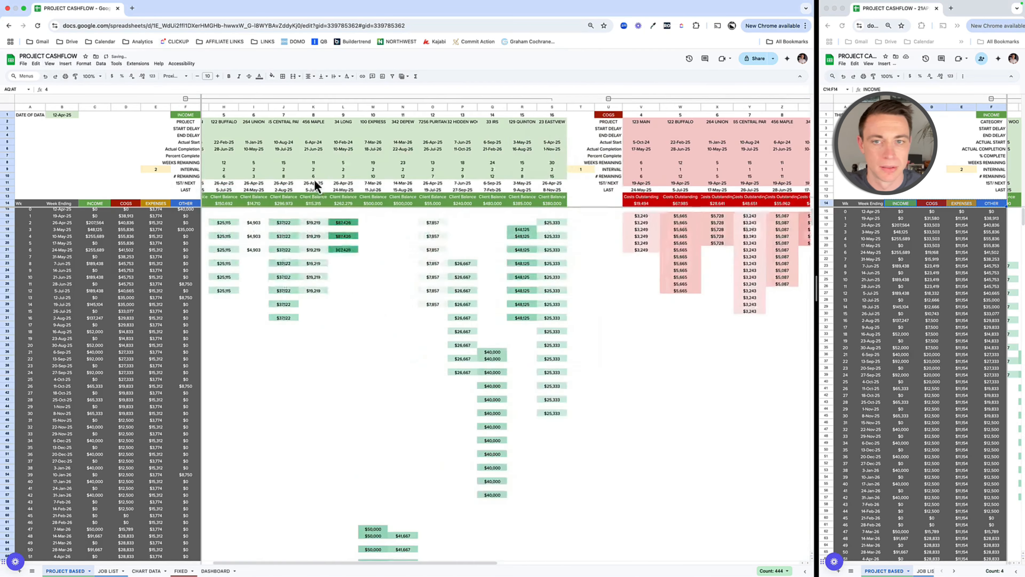
{"action": "left_click", "coordinate": [185, 99]}
{"action": "left_click", "coordinate": [243, 99]}
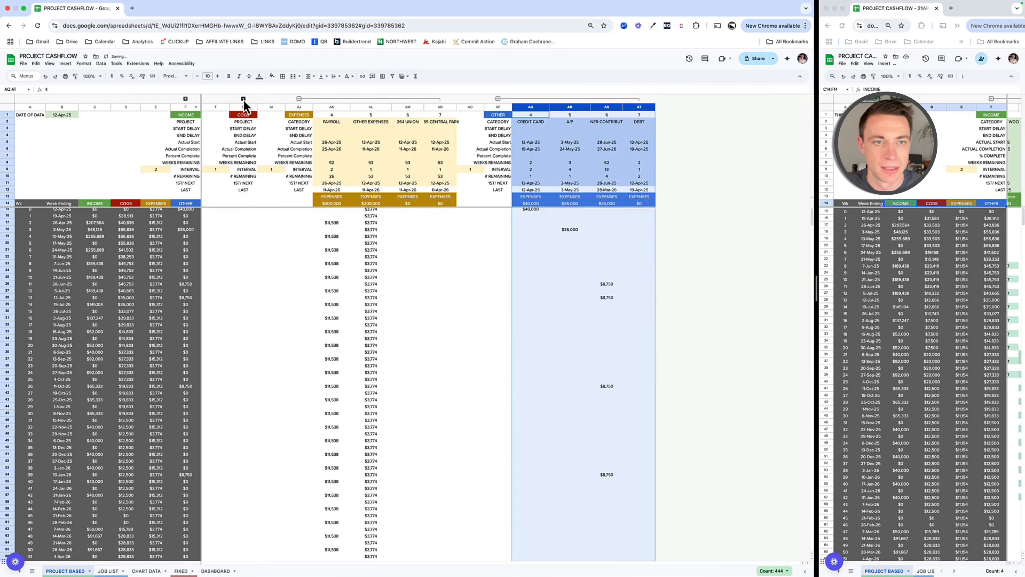
{"action": "left_click", "coordinate": [299, 99]}
{"action": "left_click", "coordinate": [354, 98]}
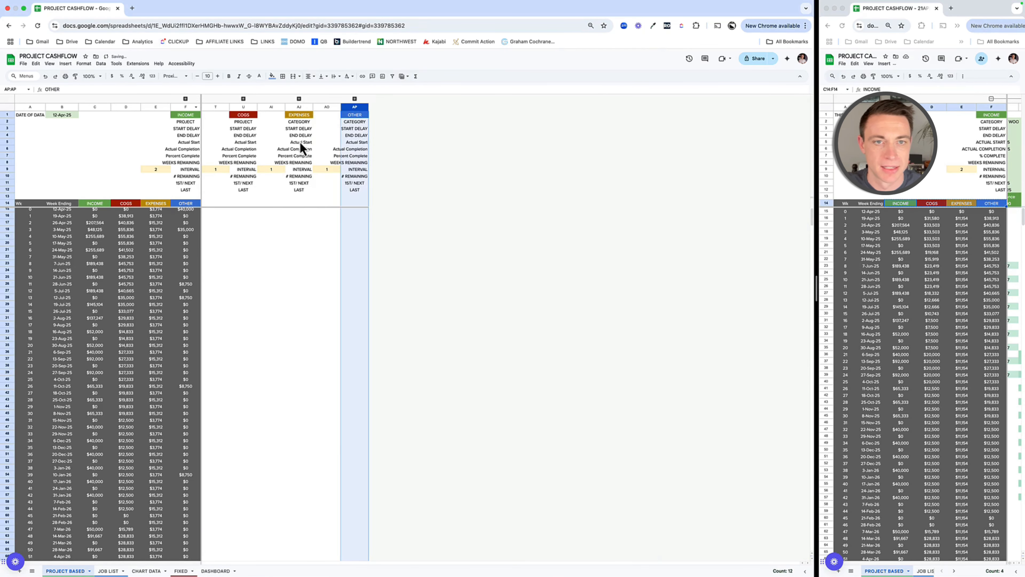
Step: Review the weekly summary figures, and briefly expand and re-collapse the INCOME and EXPENSES column groups
{"action": "left_click", "coordinate": [128, 232]}
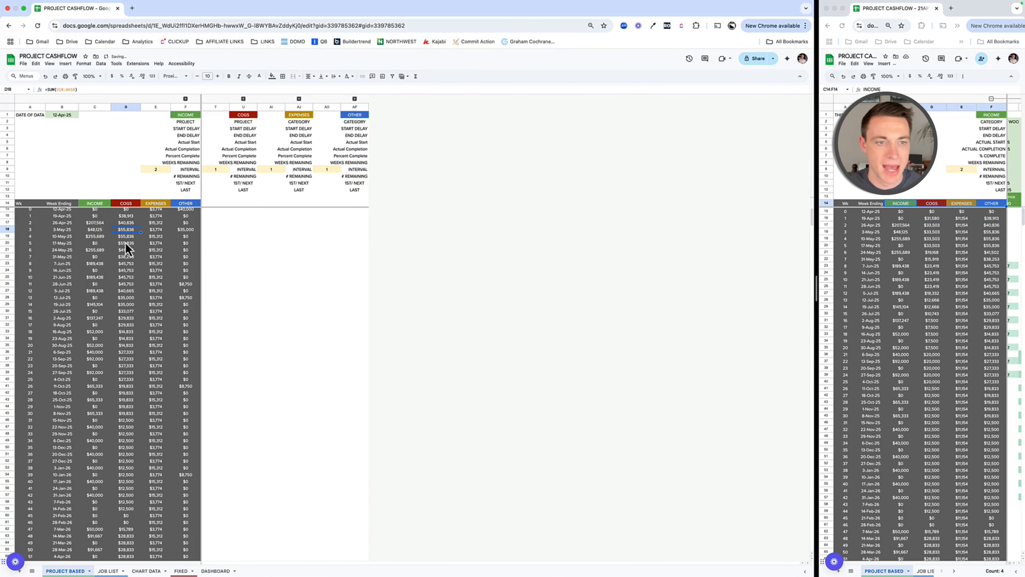
{"action": "left_click_drag", "start_coordinate": [126, 272], "coordinate": [150, 293]}
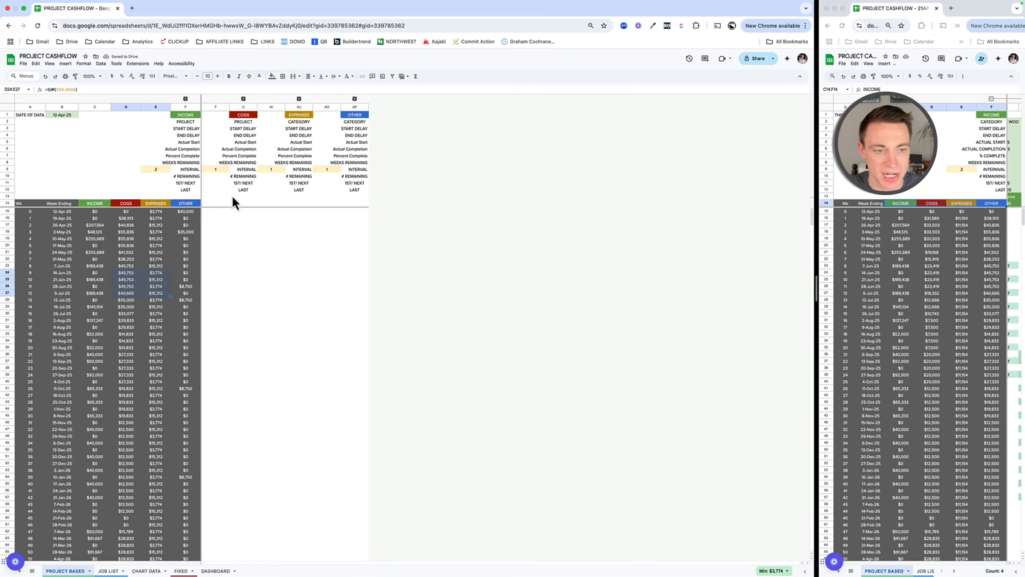
{"action": "left_click", "coordinate": [185, 98]}
{"action": "left_click", "coordinate": [185, 98]}
{"action": "left_click", "coordinate": [216, 107]}
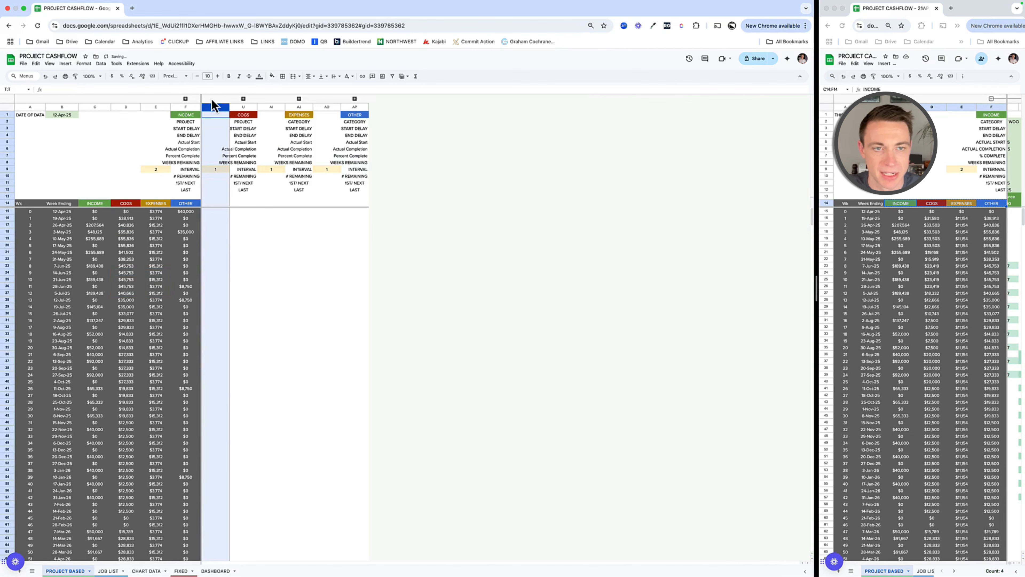
{"action": "left_click", "coordinate": [299, 98]}
{"action": "left_click", "coordinate": [299, 99]}
{"action": "left_click", "coordinate": [295, 225]}
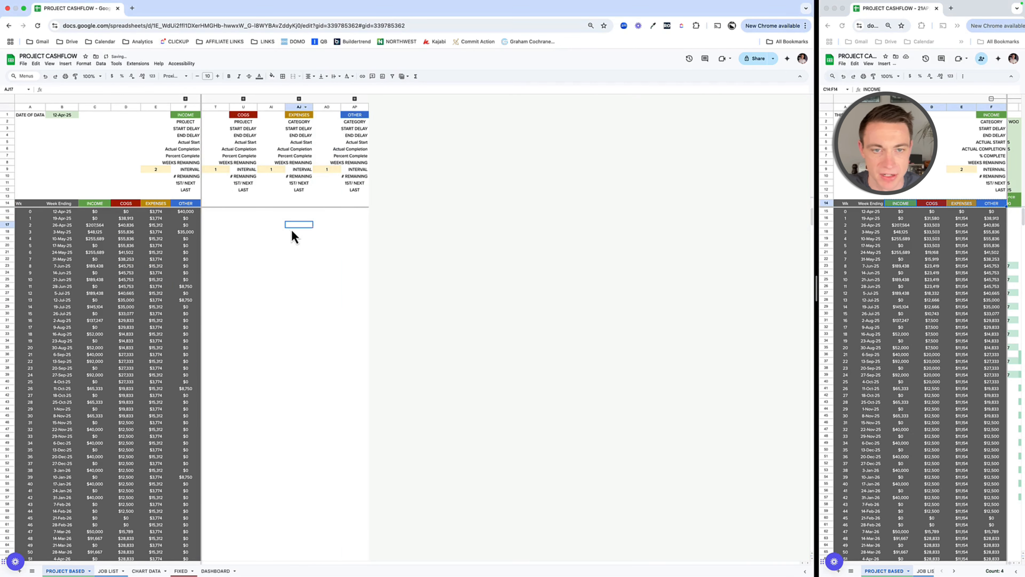